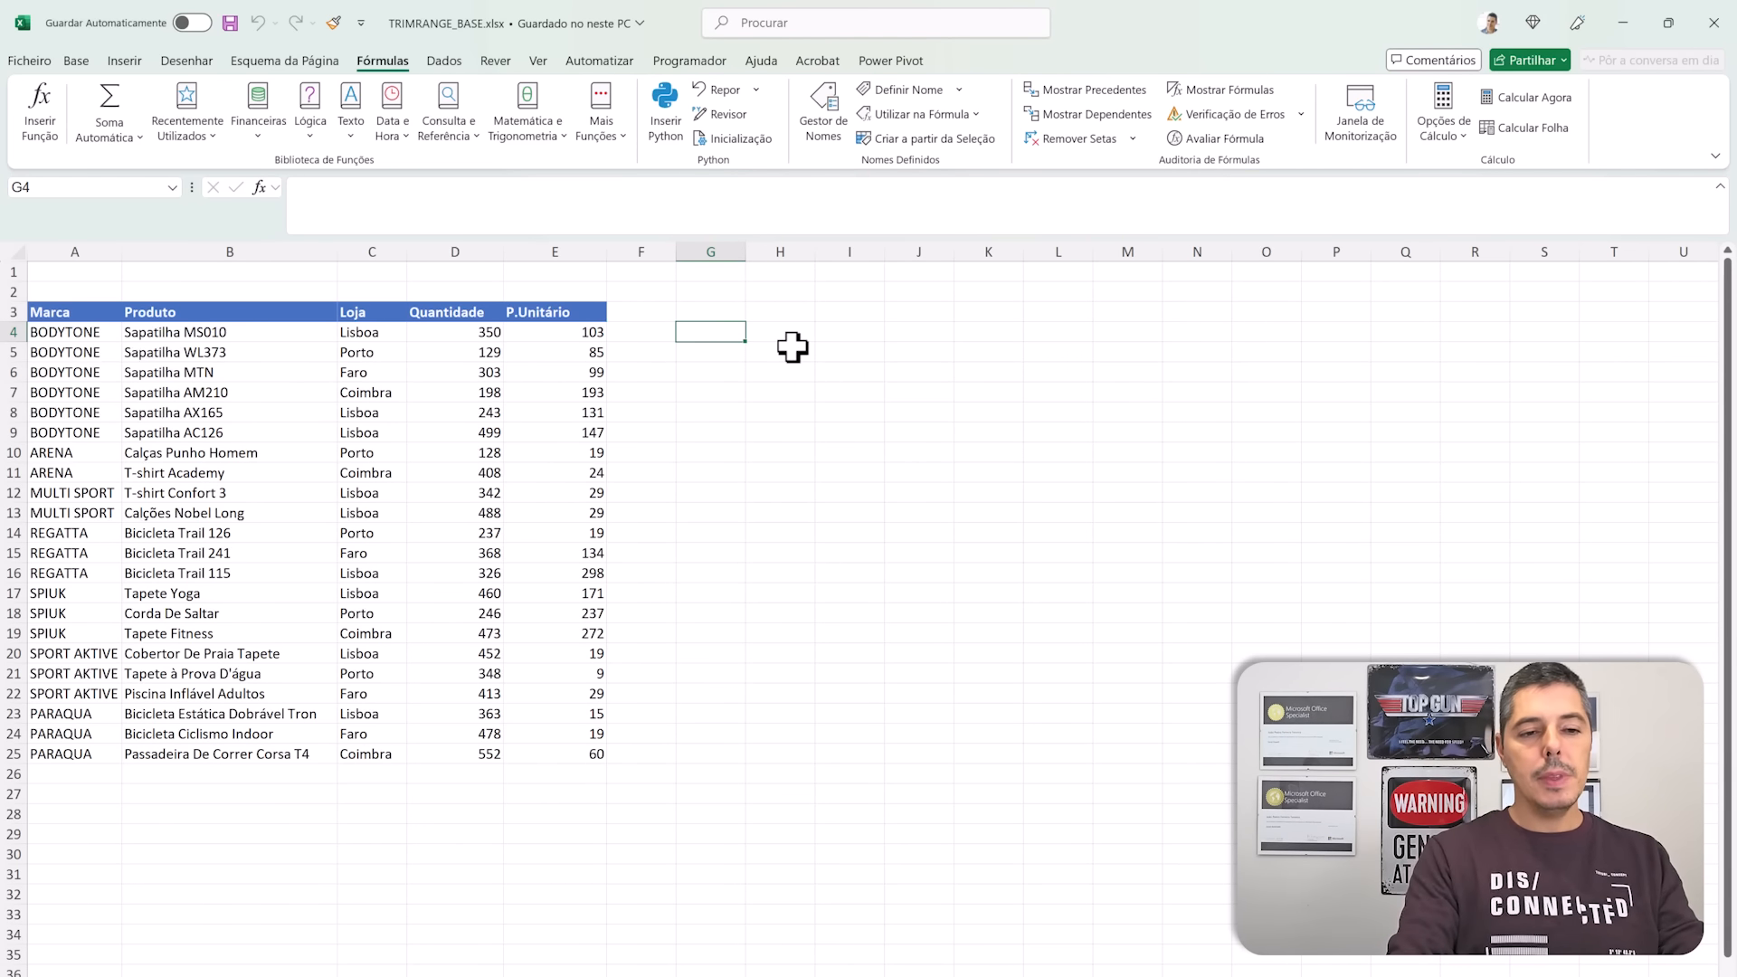
Step: Enter =NÚM.CARAT(B4:B25) in cell G4 to count the characters of each product name
{"action": "type", "text": "=Nú"}
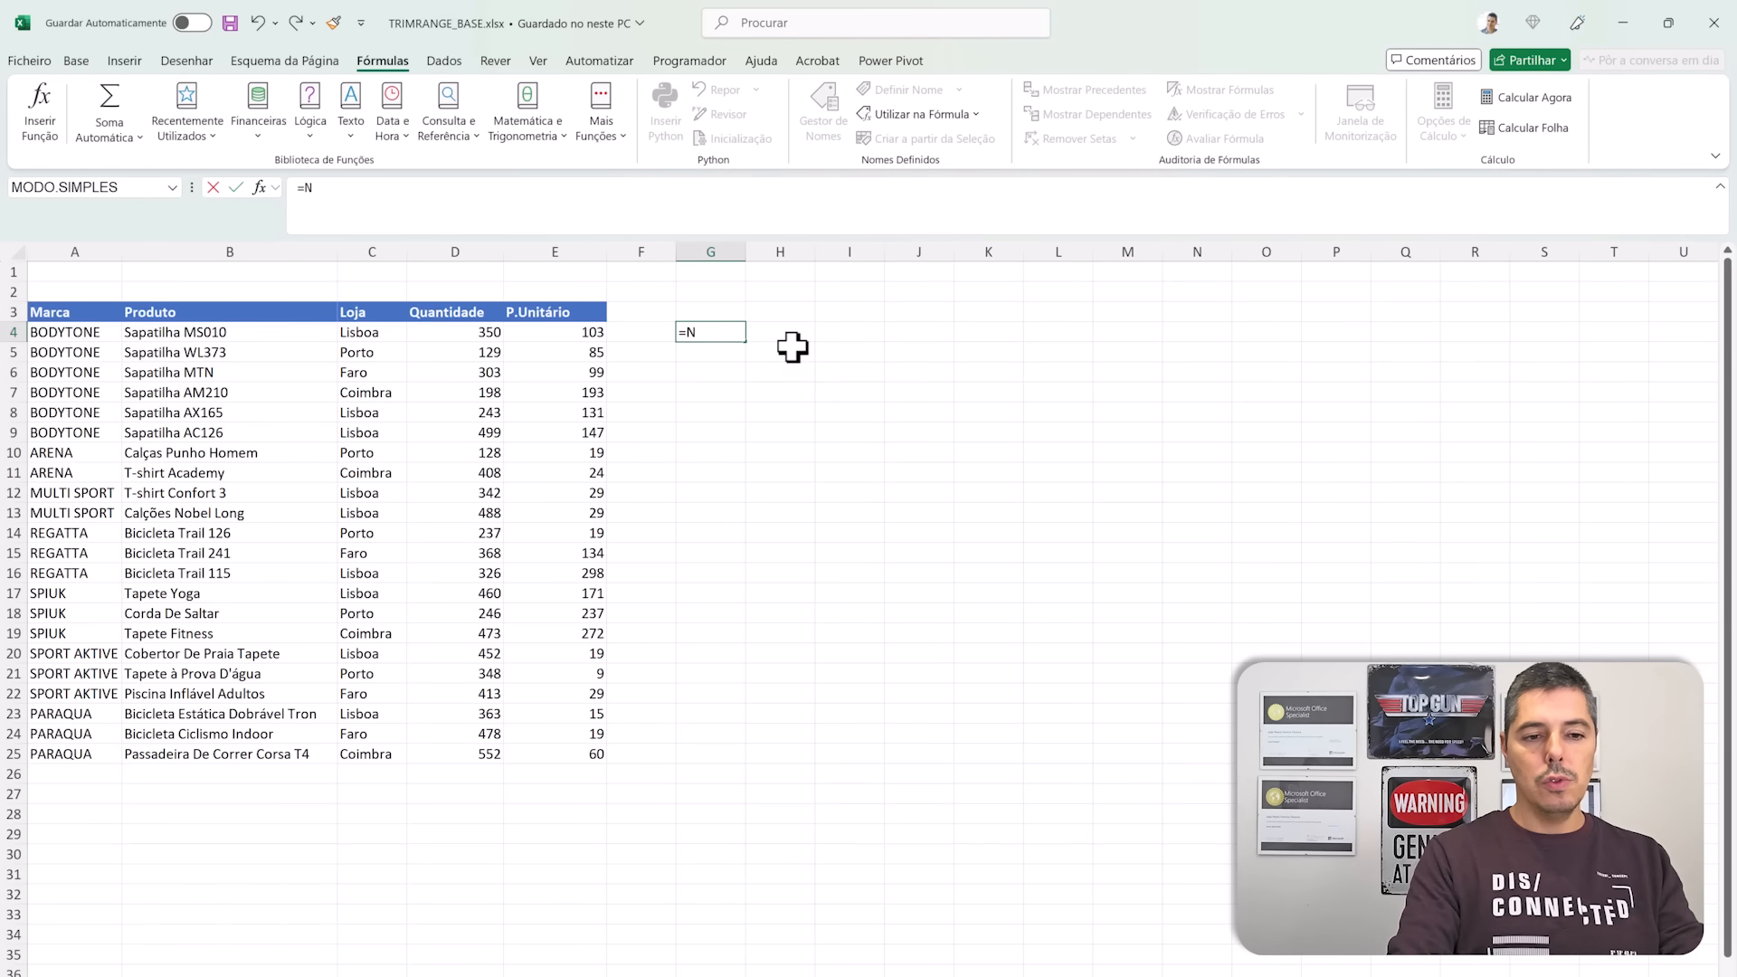
{"action": "key", "text": "Tab"}
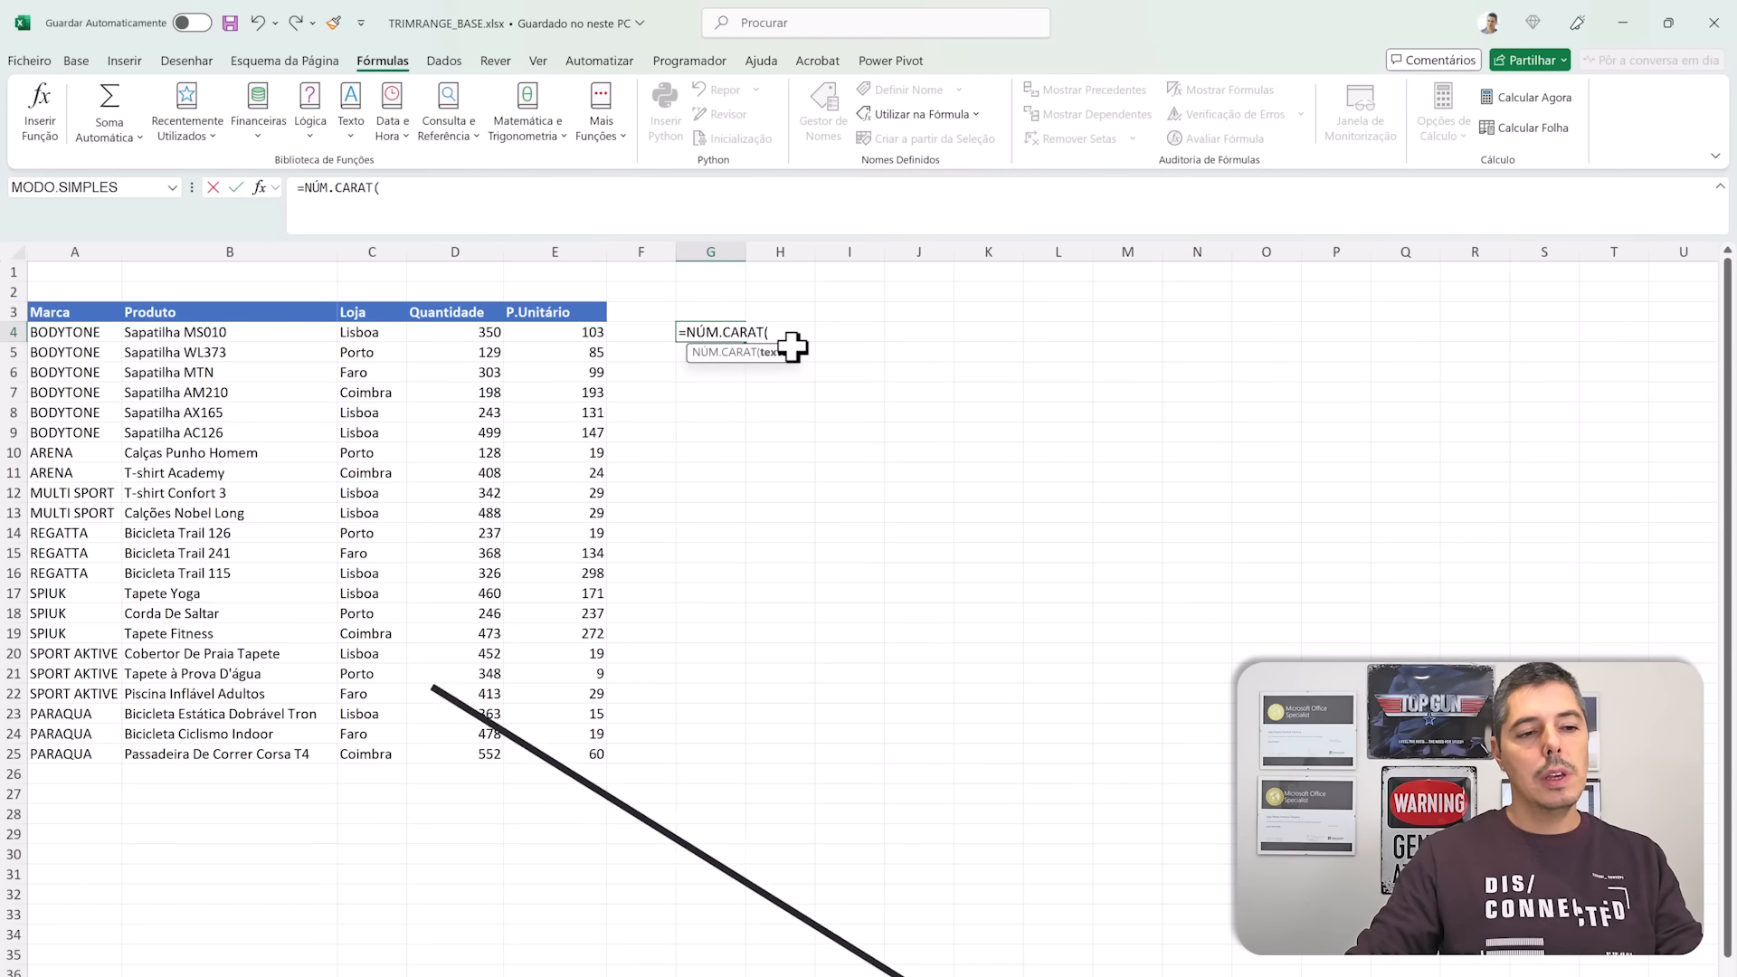
{"action": "left_click_drag", "start_coordinate": [241, 336], "coordinate": [292, 753]}
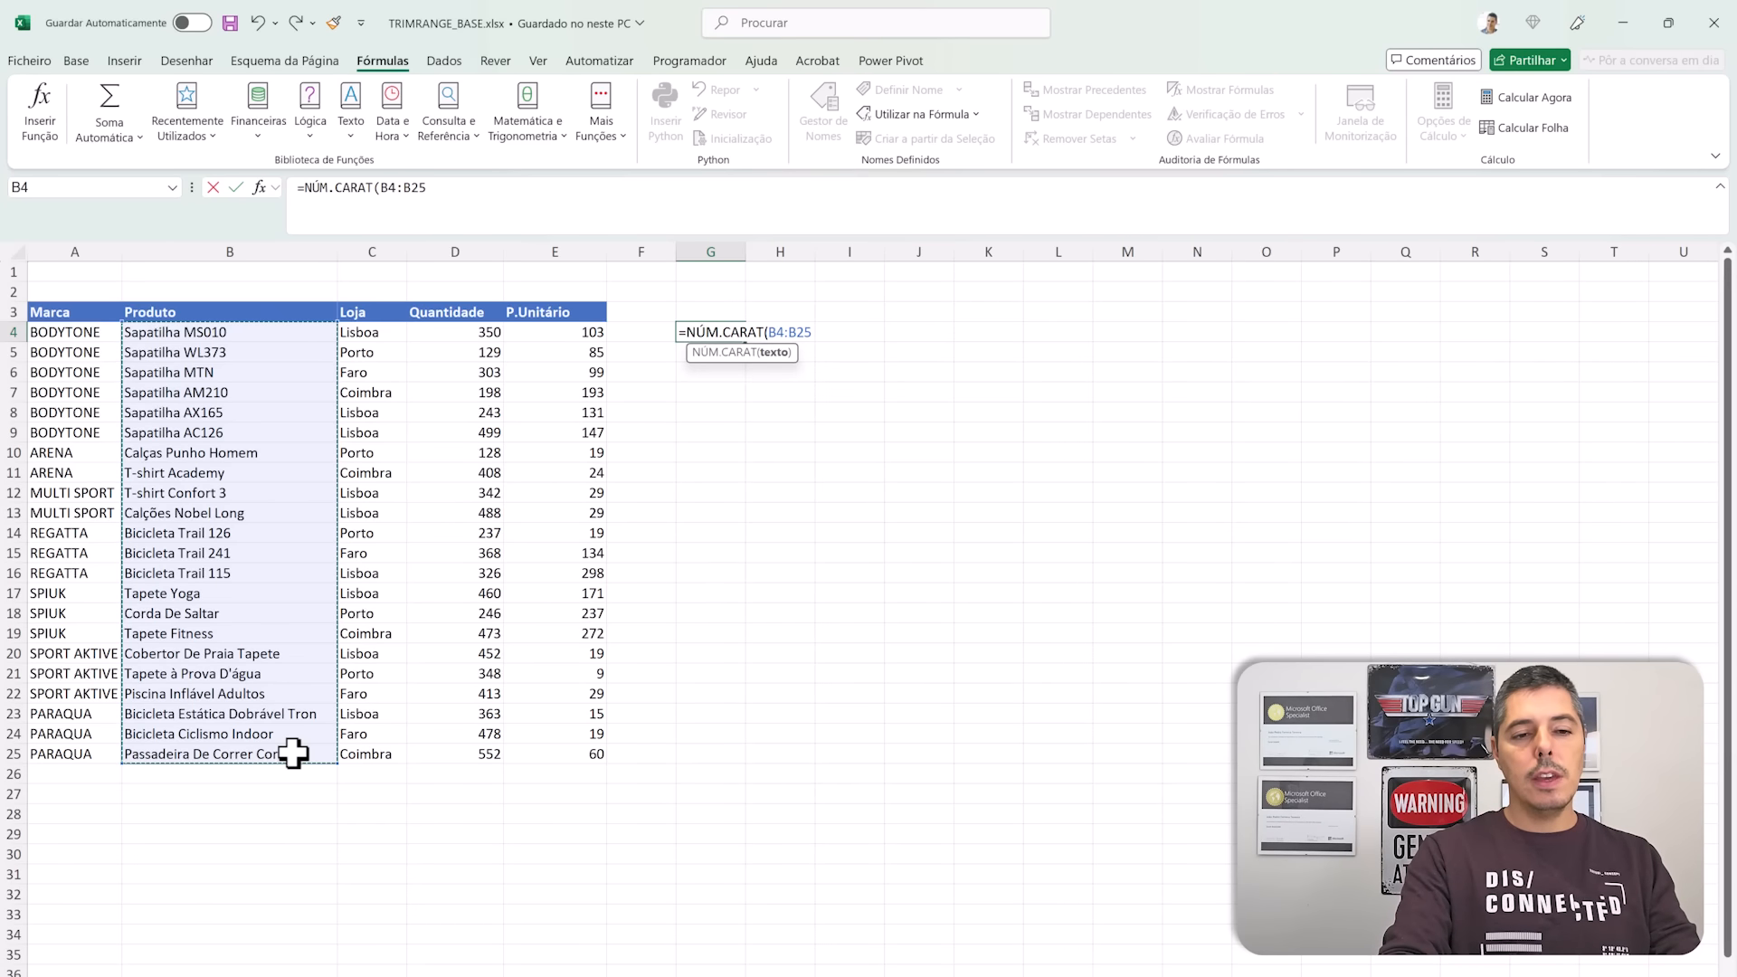
{"action": "type", "text": ")"}
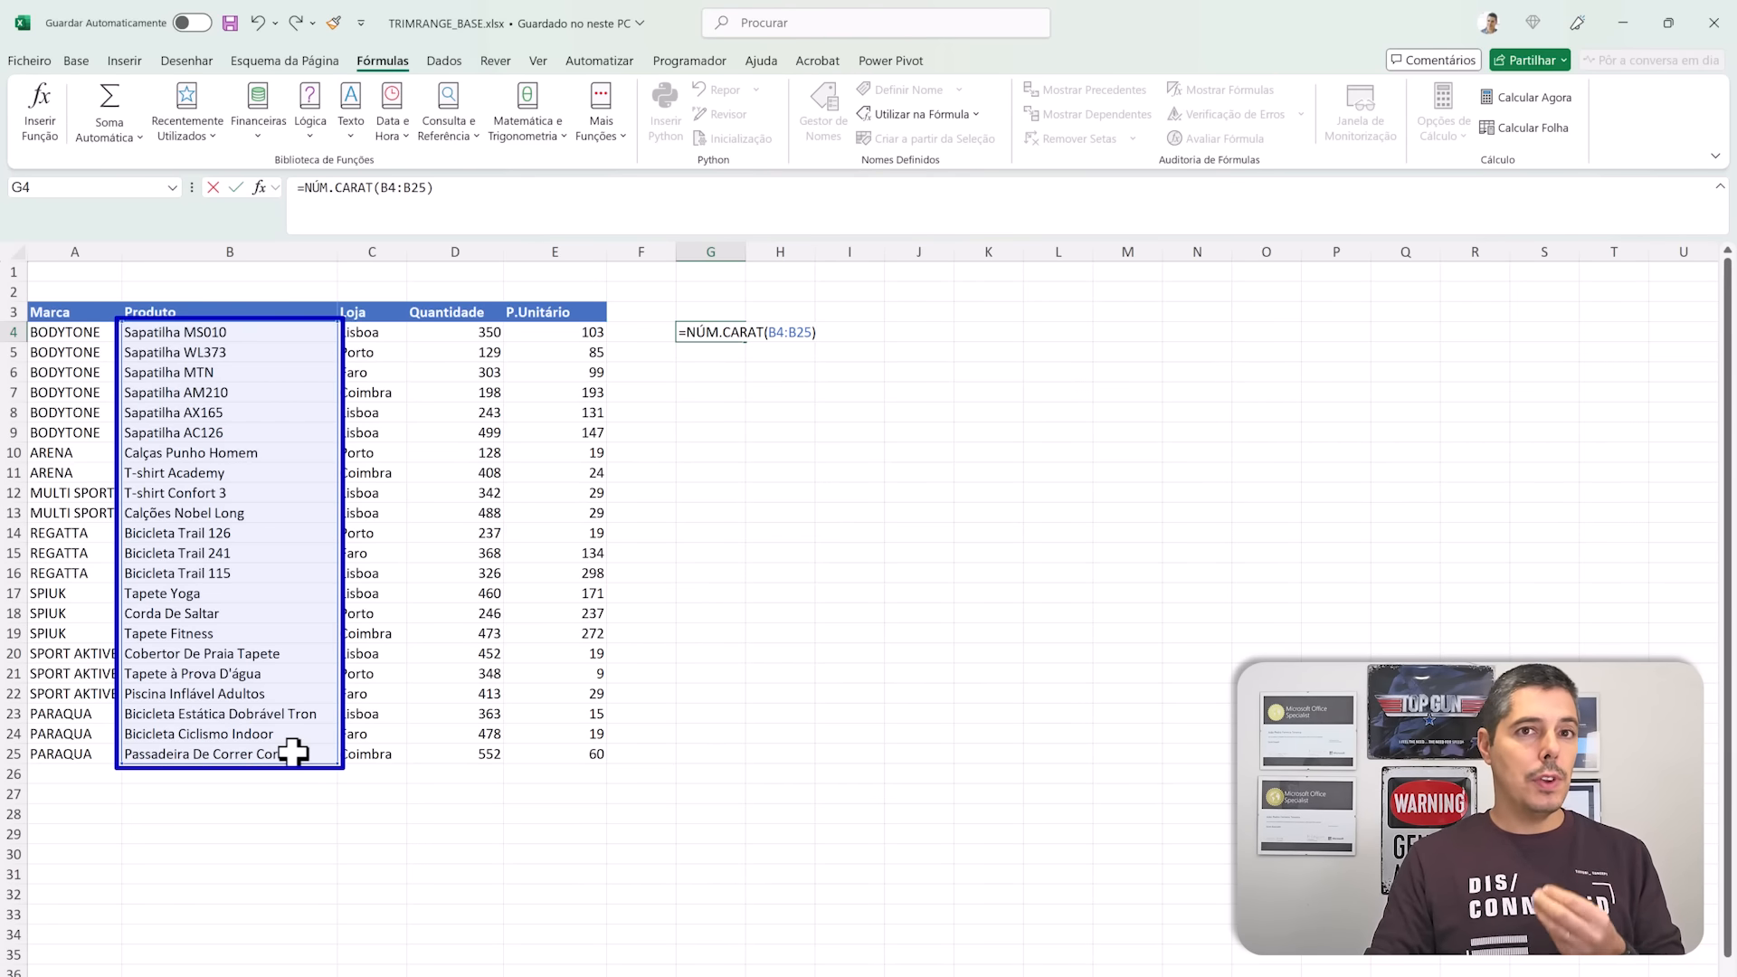
{"action": "key", "text": "Return"}
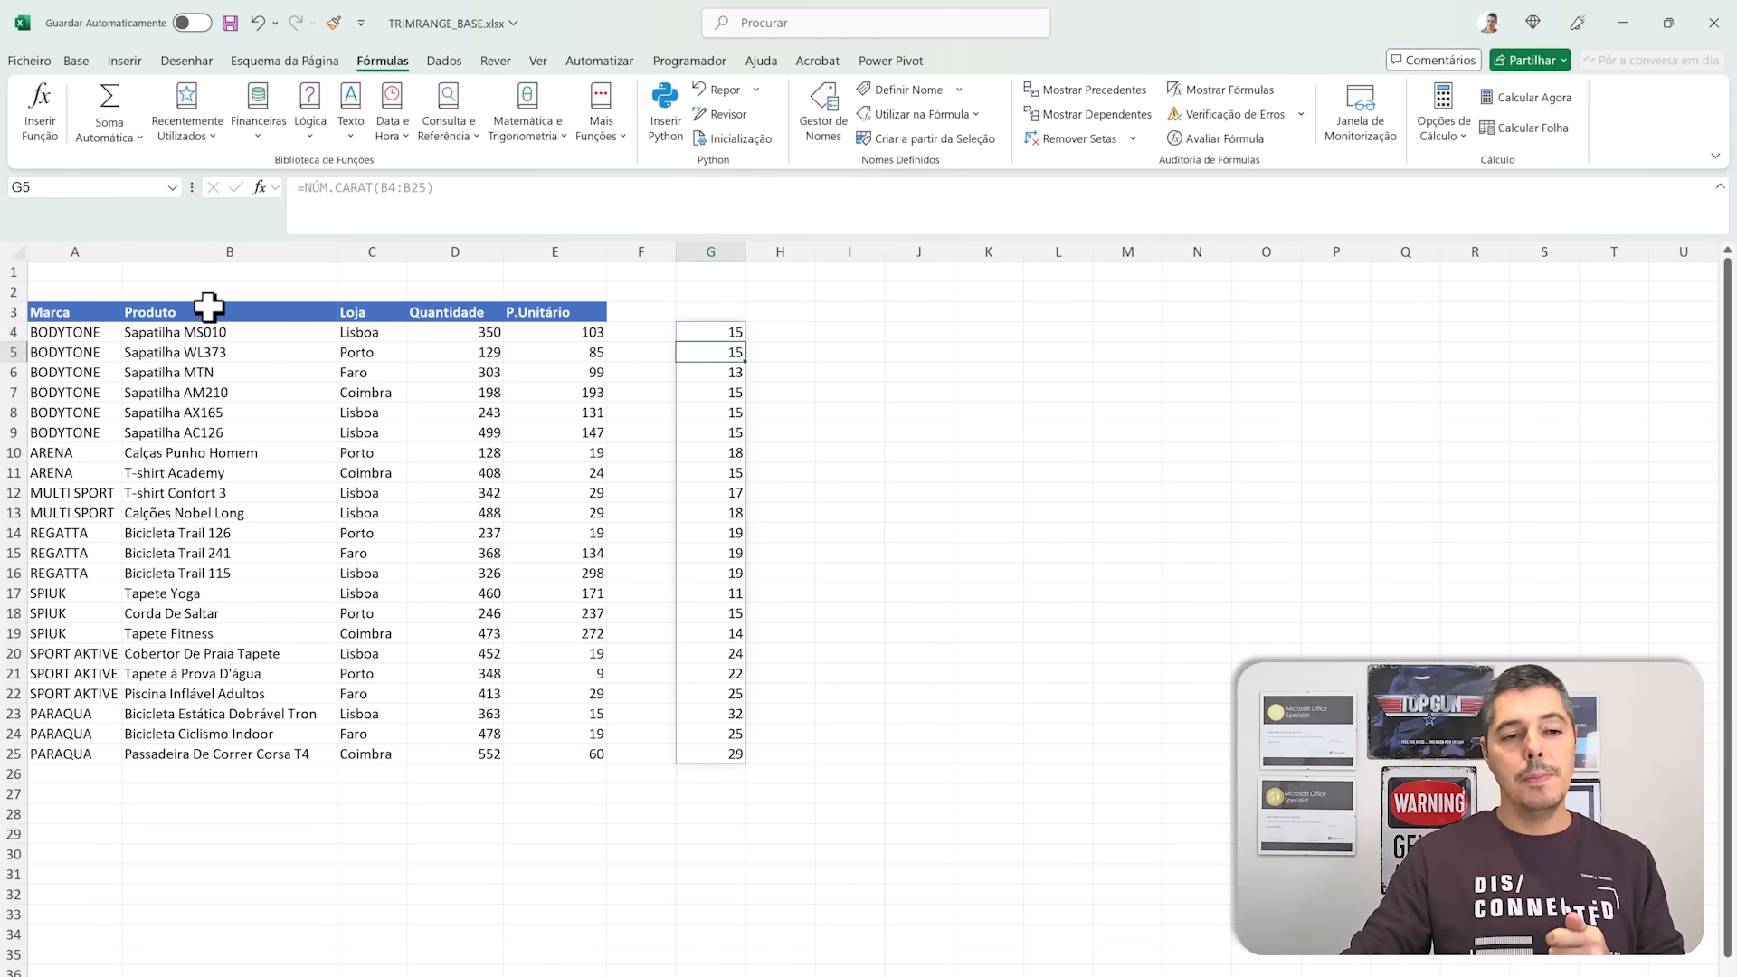
Step: Extend the NÚM.CARAT range in G4 to B4:B35 and select the extra result cells G26:G35
{"action": "left_click", "coordinate": [697, 328]}
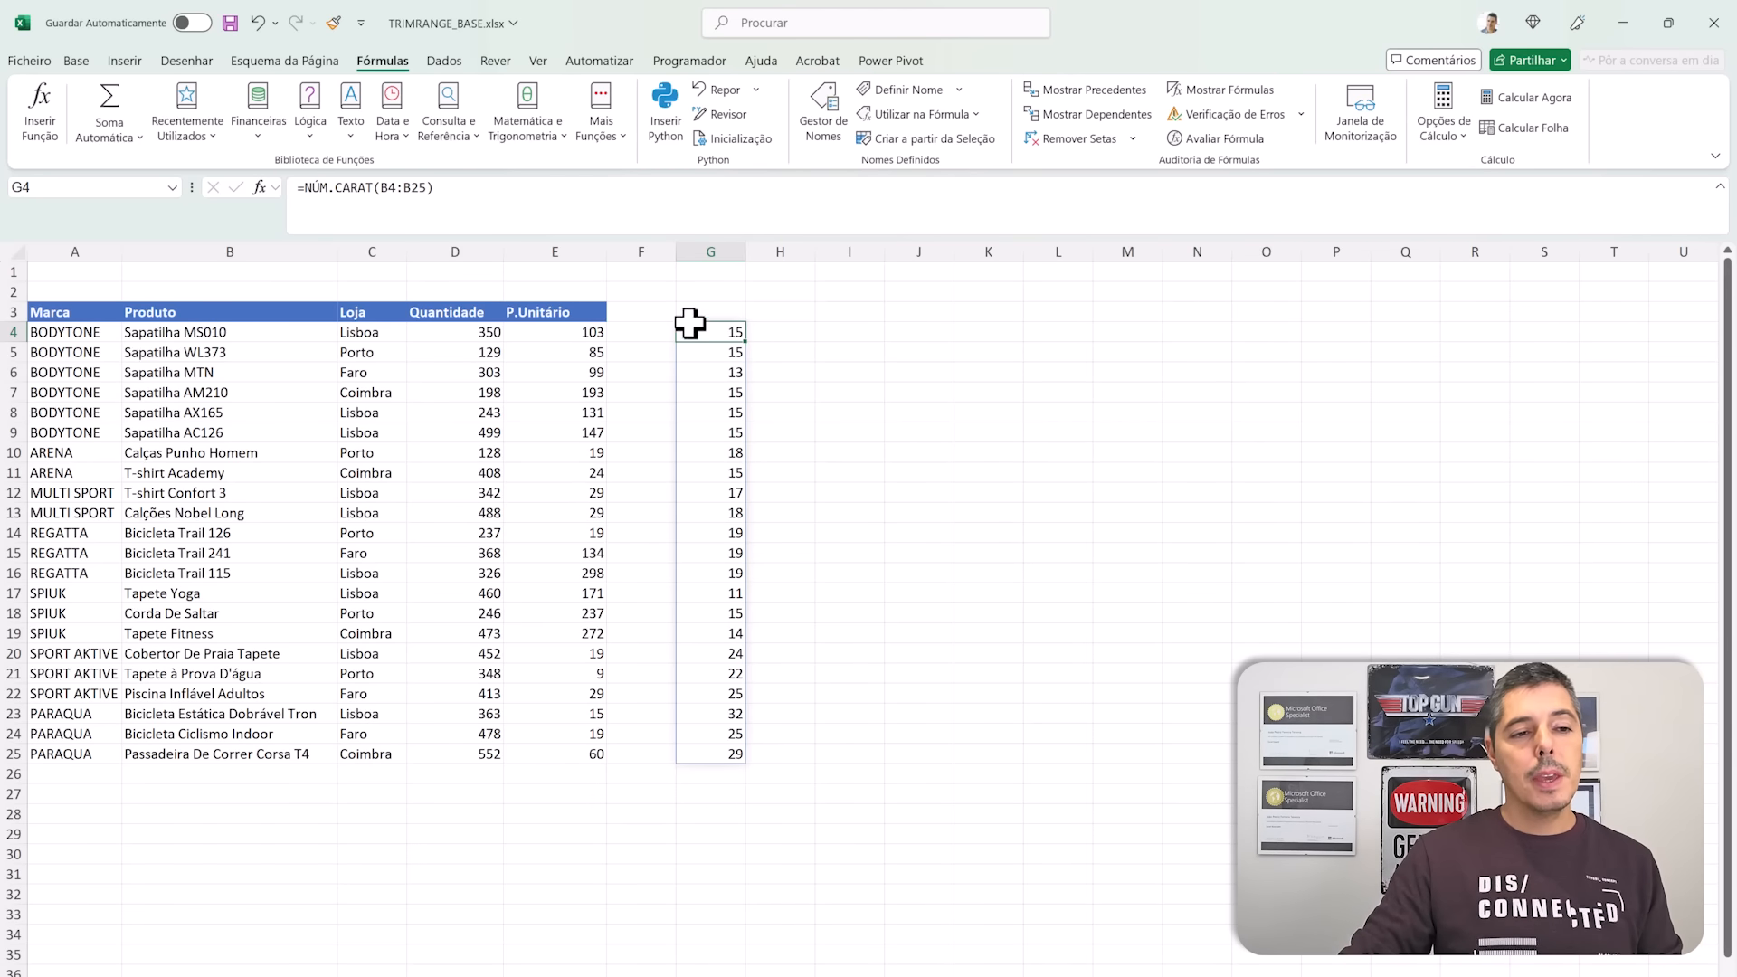
{"action": "left_click_drag", "start_coordinate": [380, 190], "coordinate": [426, 191]}
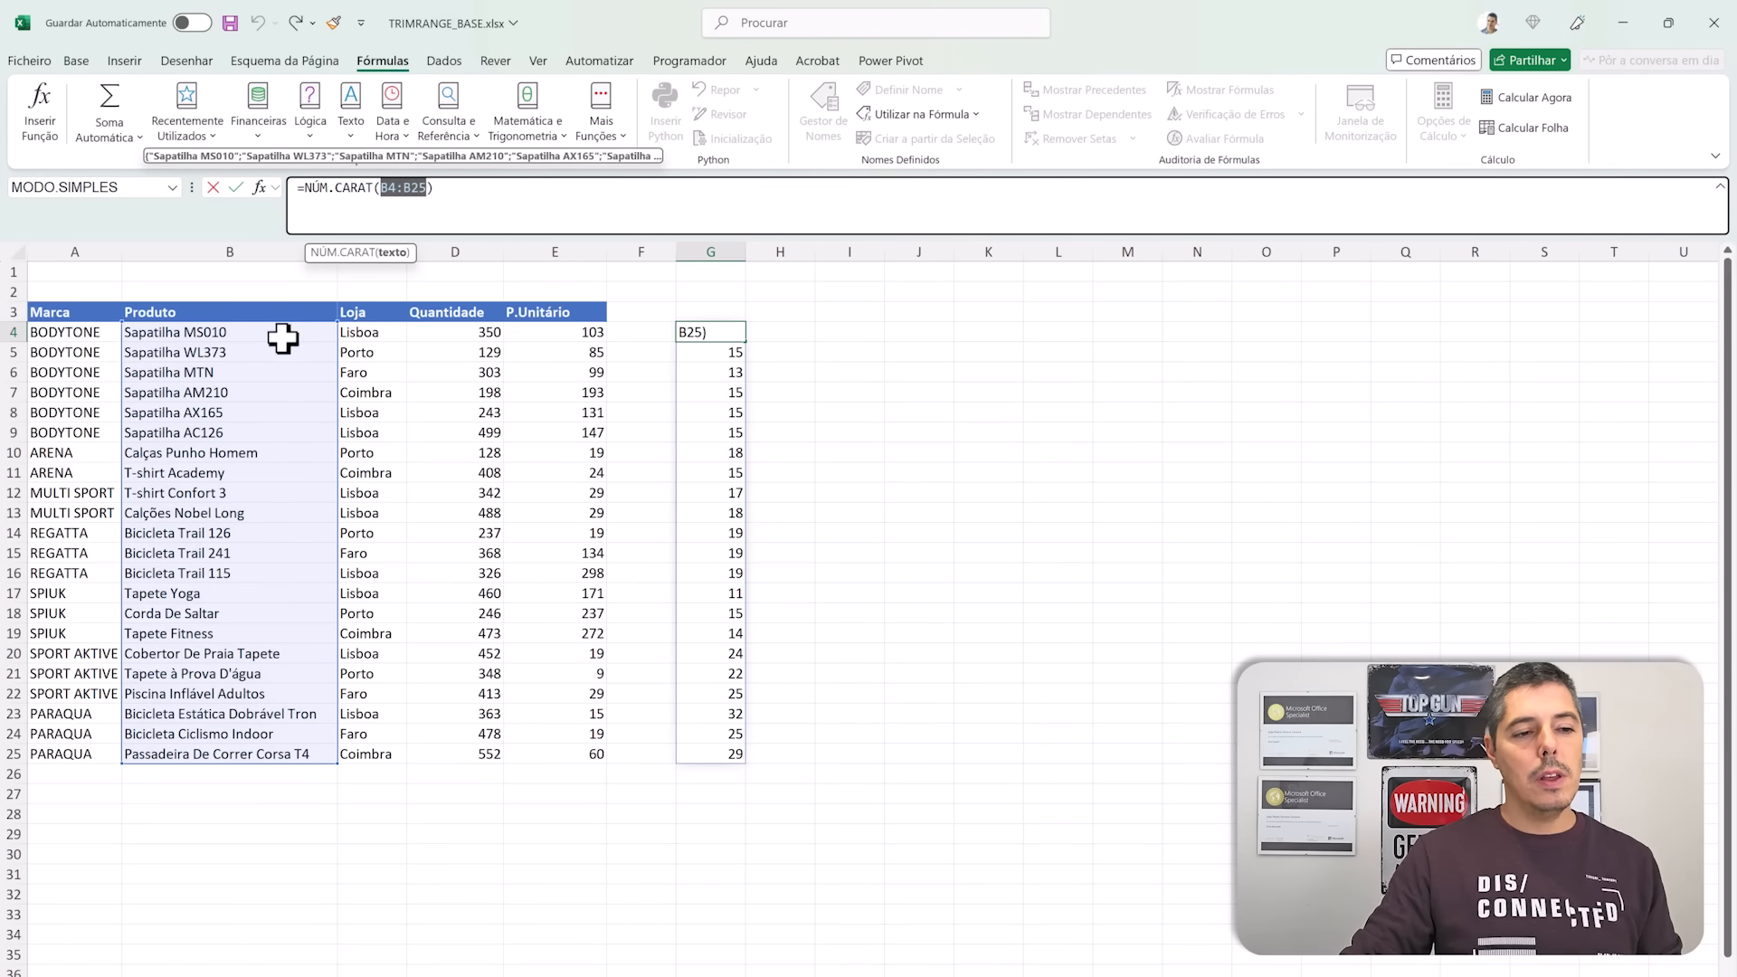
{"action": "left_click_drag", "start_coordinate": [281, 338], "coordinate": [226, 969]}
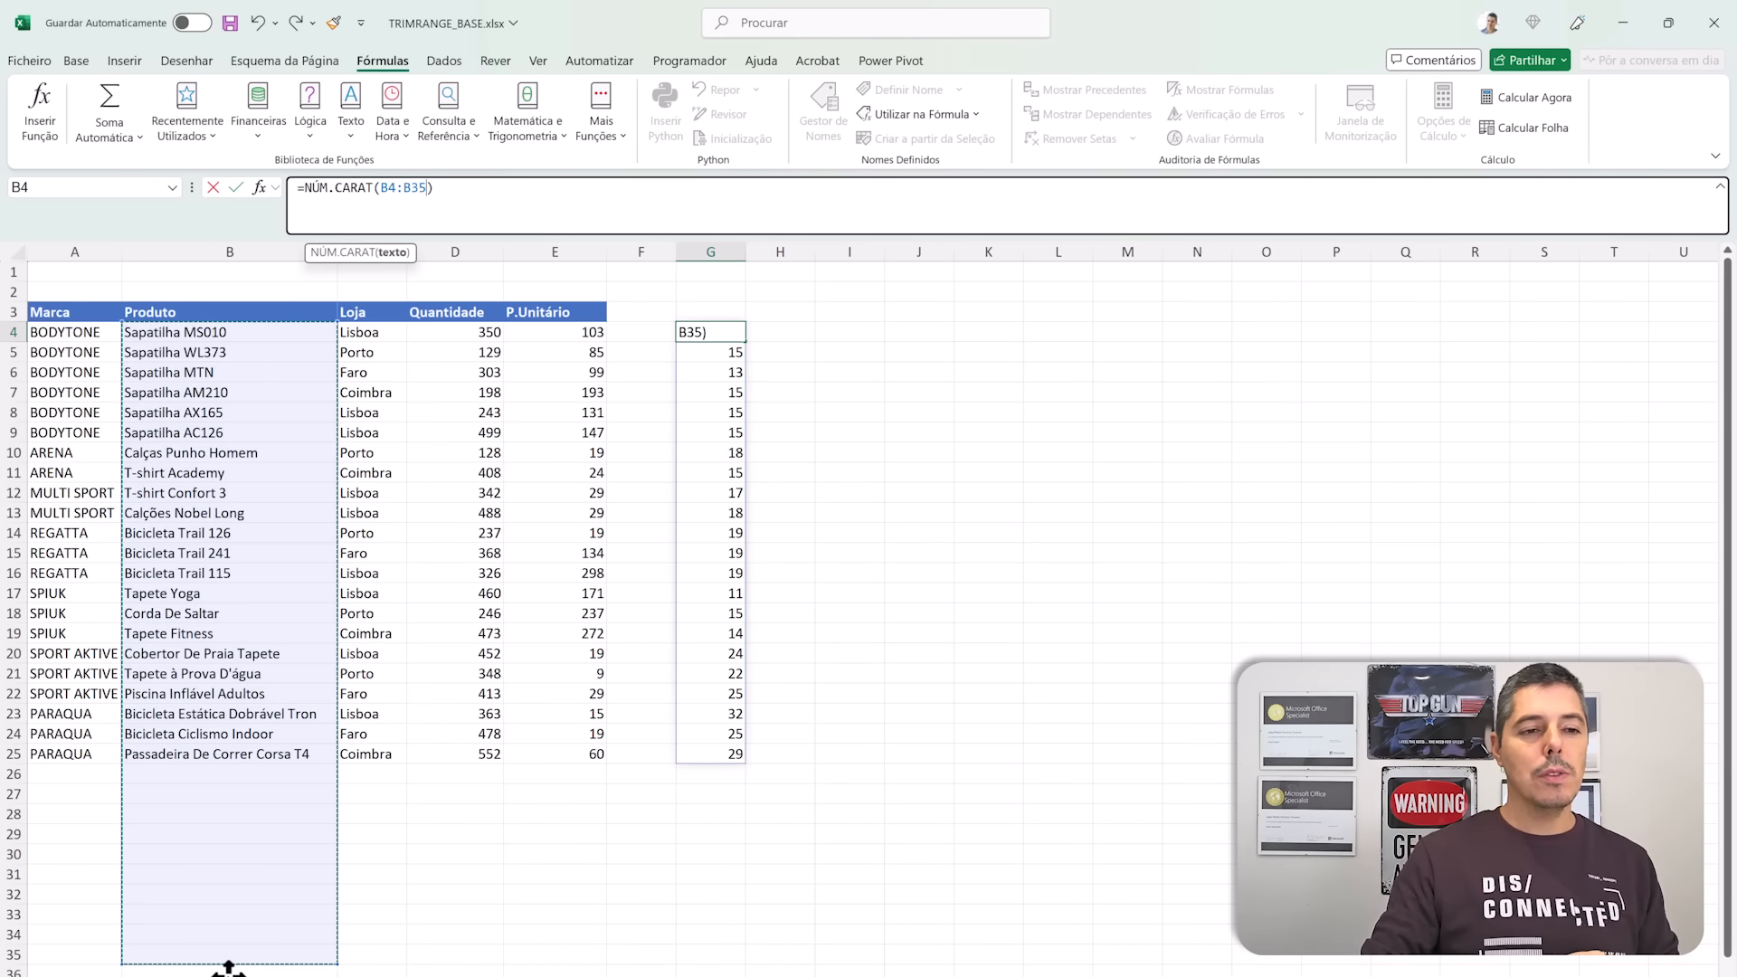
{"action": "key", "text": "Return"}
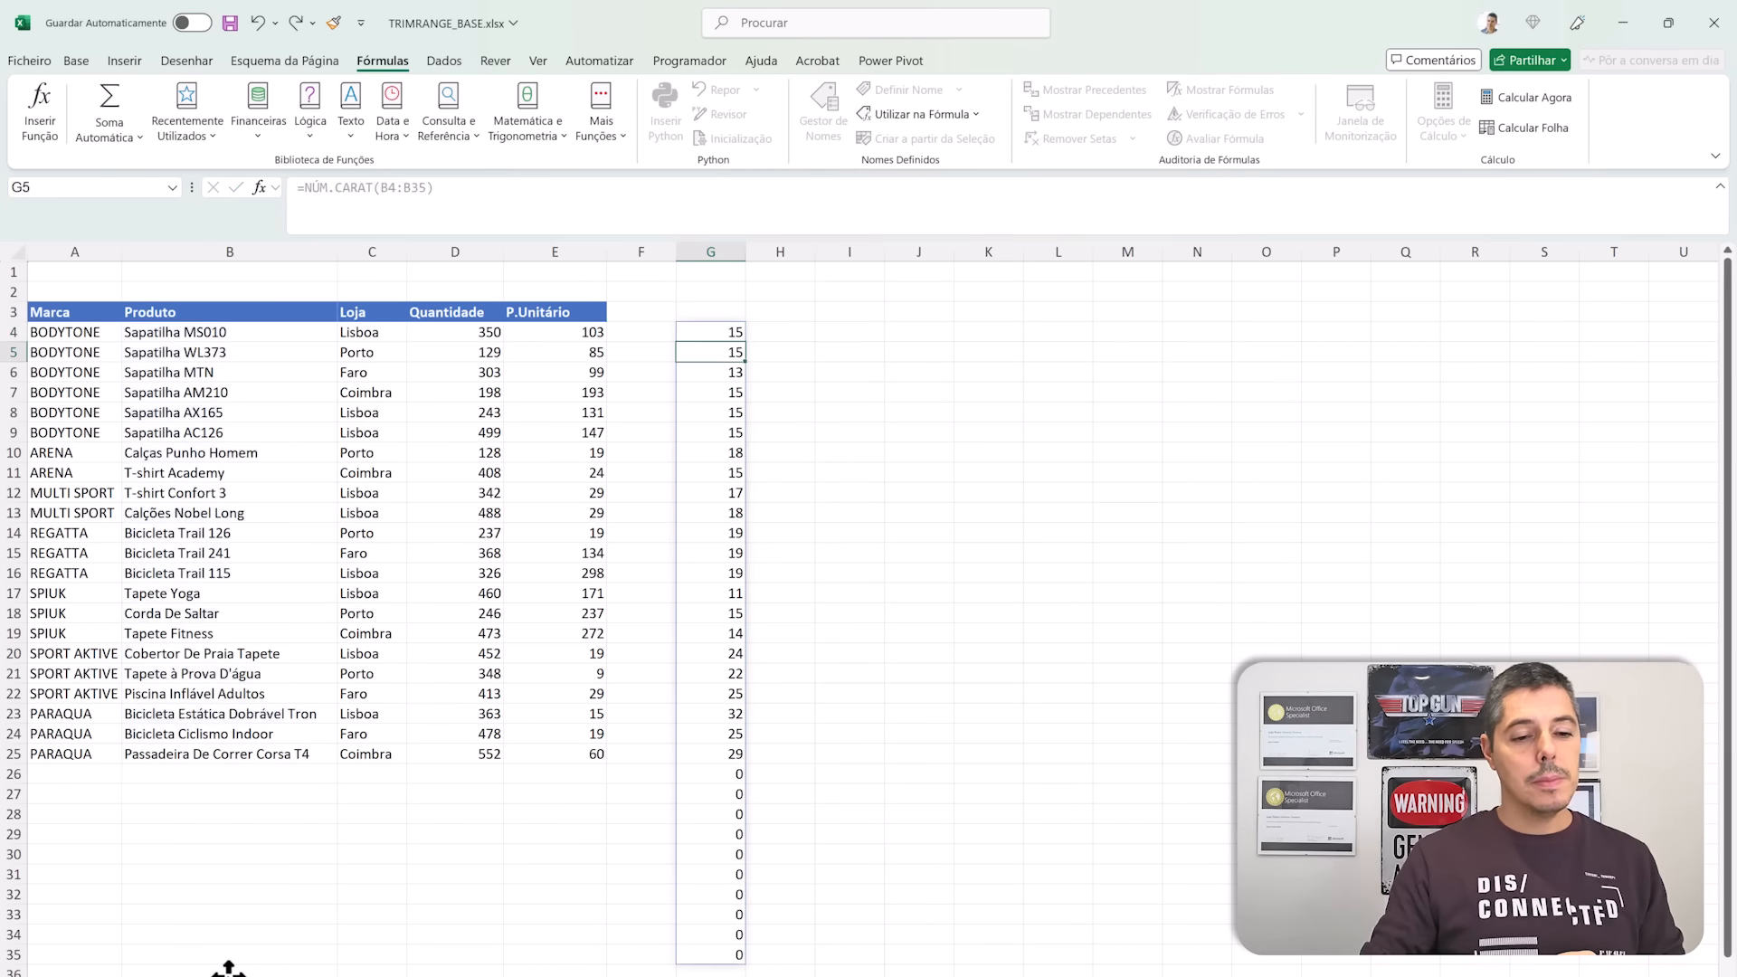
{"action": "left_click_drag", "start_coordinate": [725, 776], "coordinate": [729, 950]}
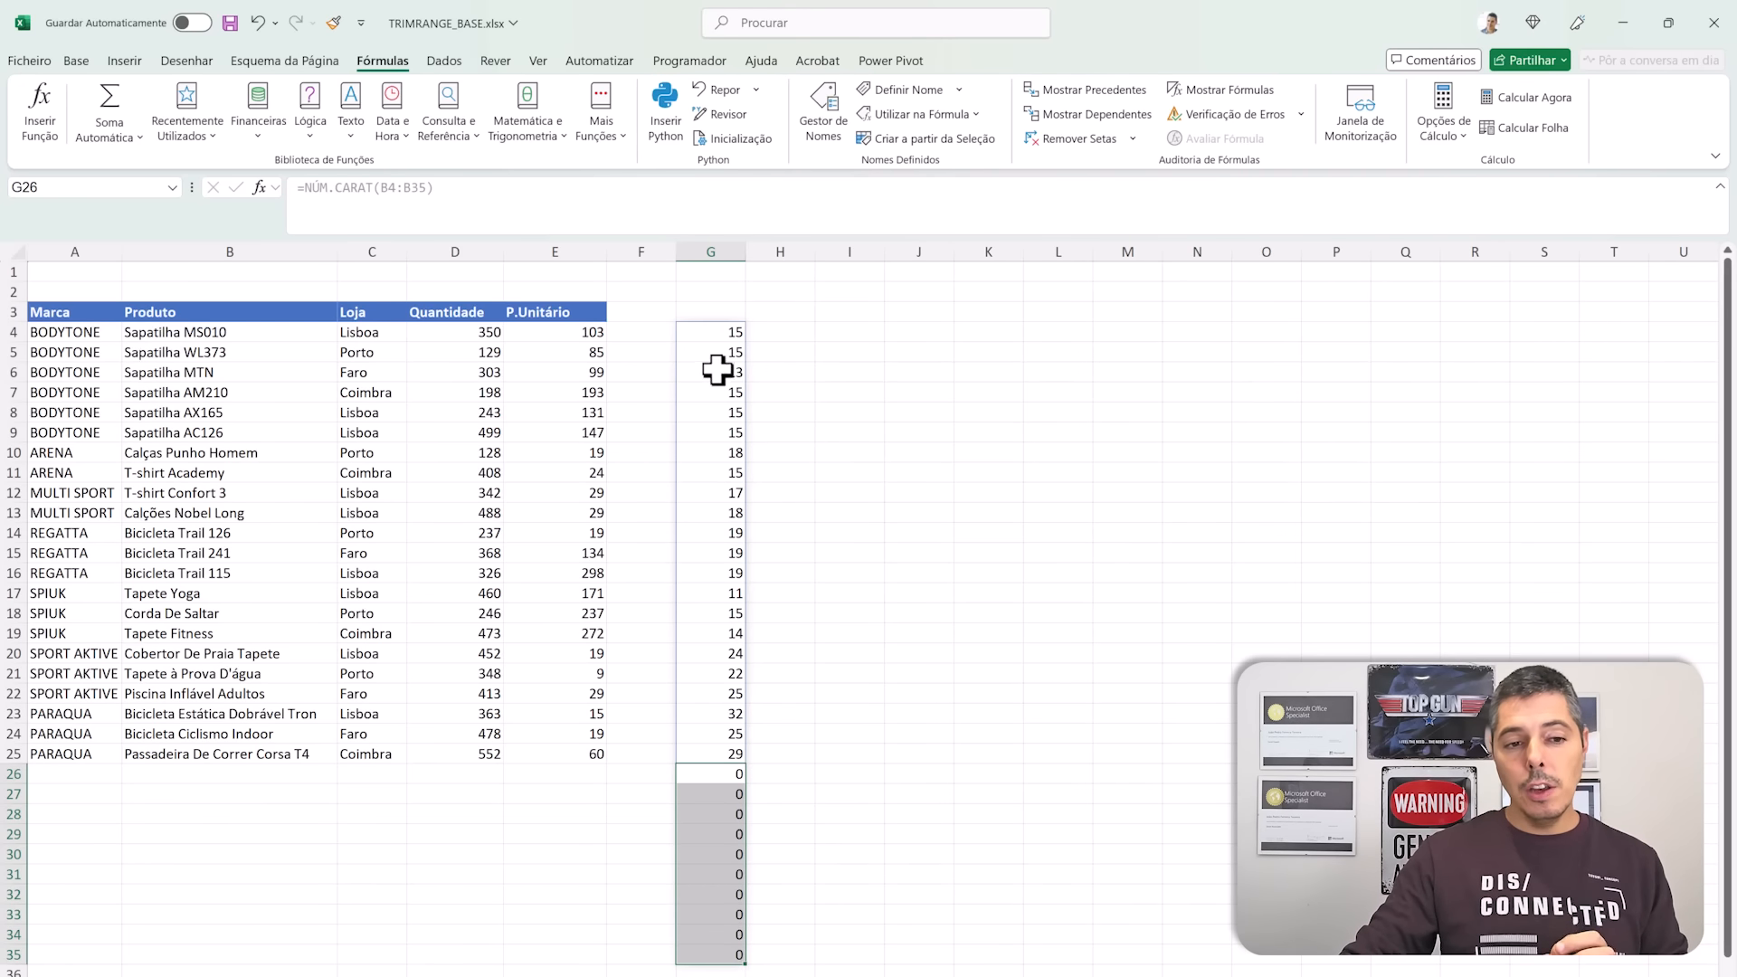
Step: Wrap the B4:B35 reference in G4's NÚM.CARAT formula in the TRIMRANGE function
{"action": "left_click", "coordinate": [717, 333]}
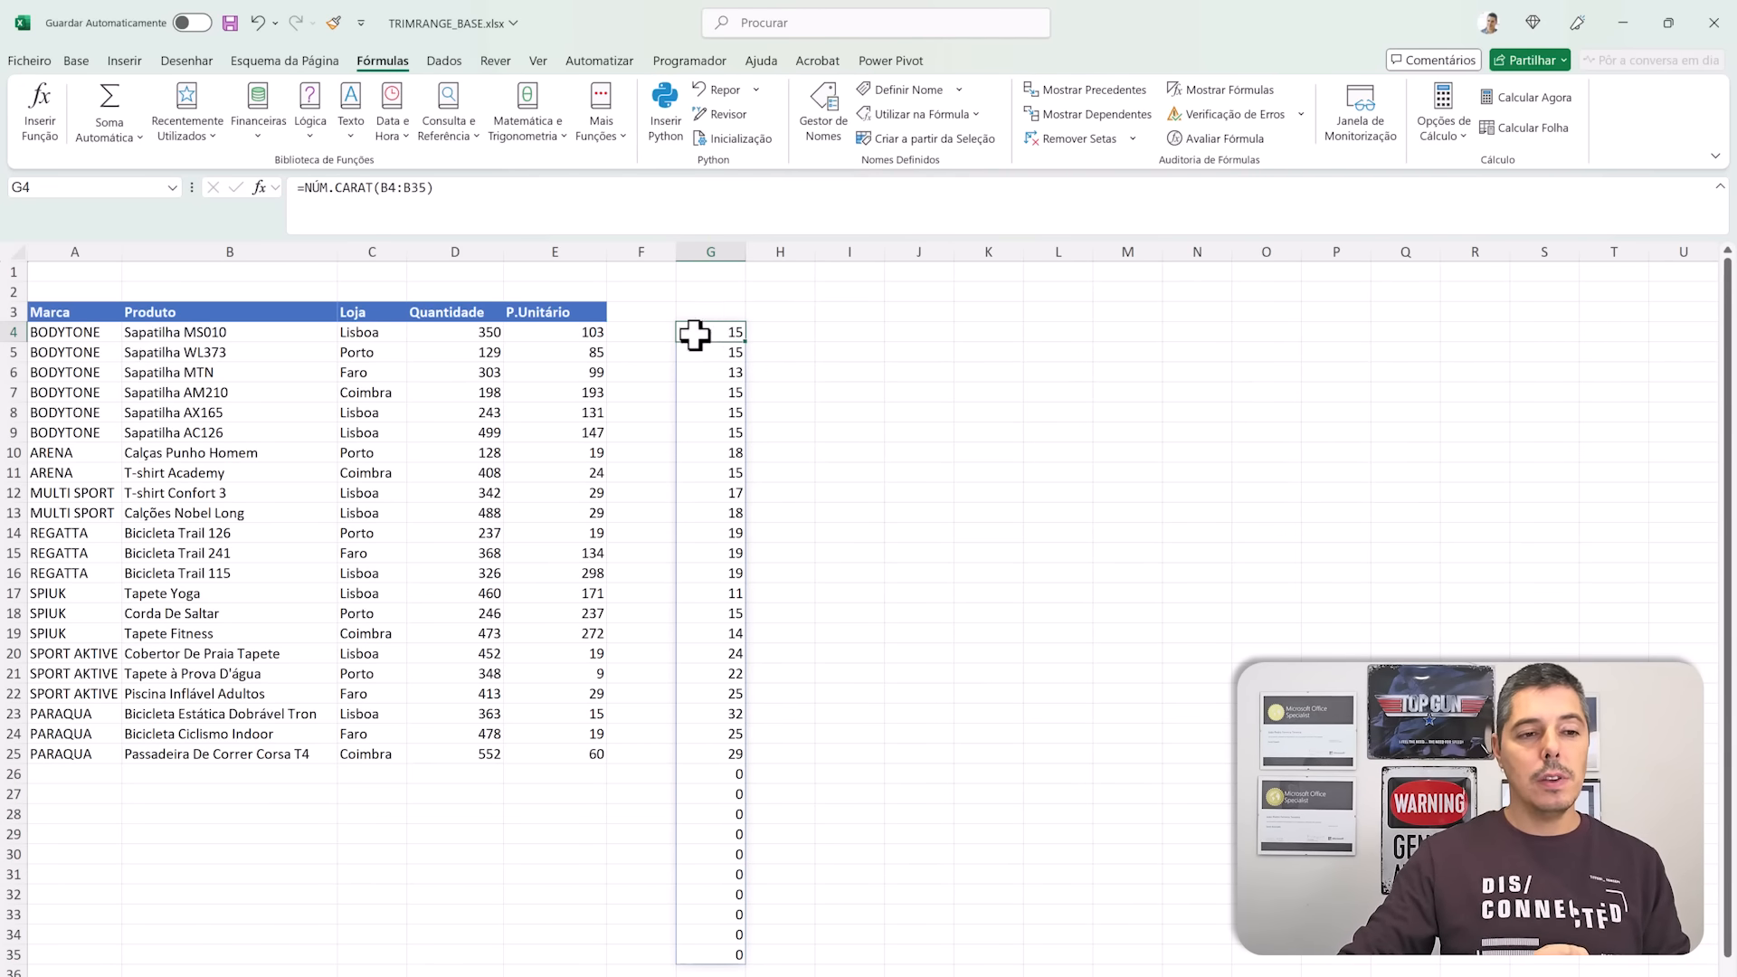
{"action": "left_click_drag", "start_coordinate": [380, 188], "coordinate": [426, 190]}
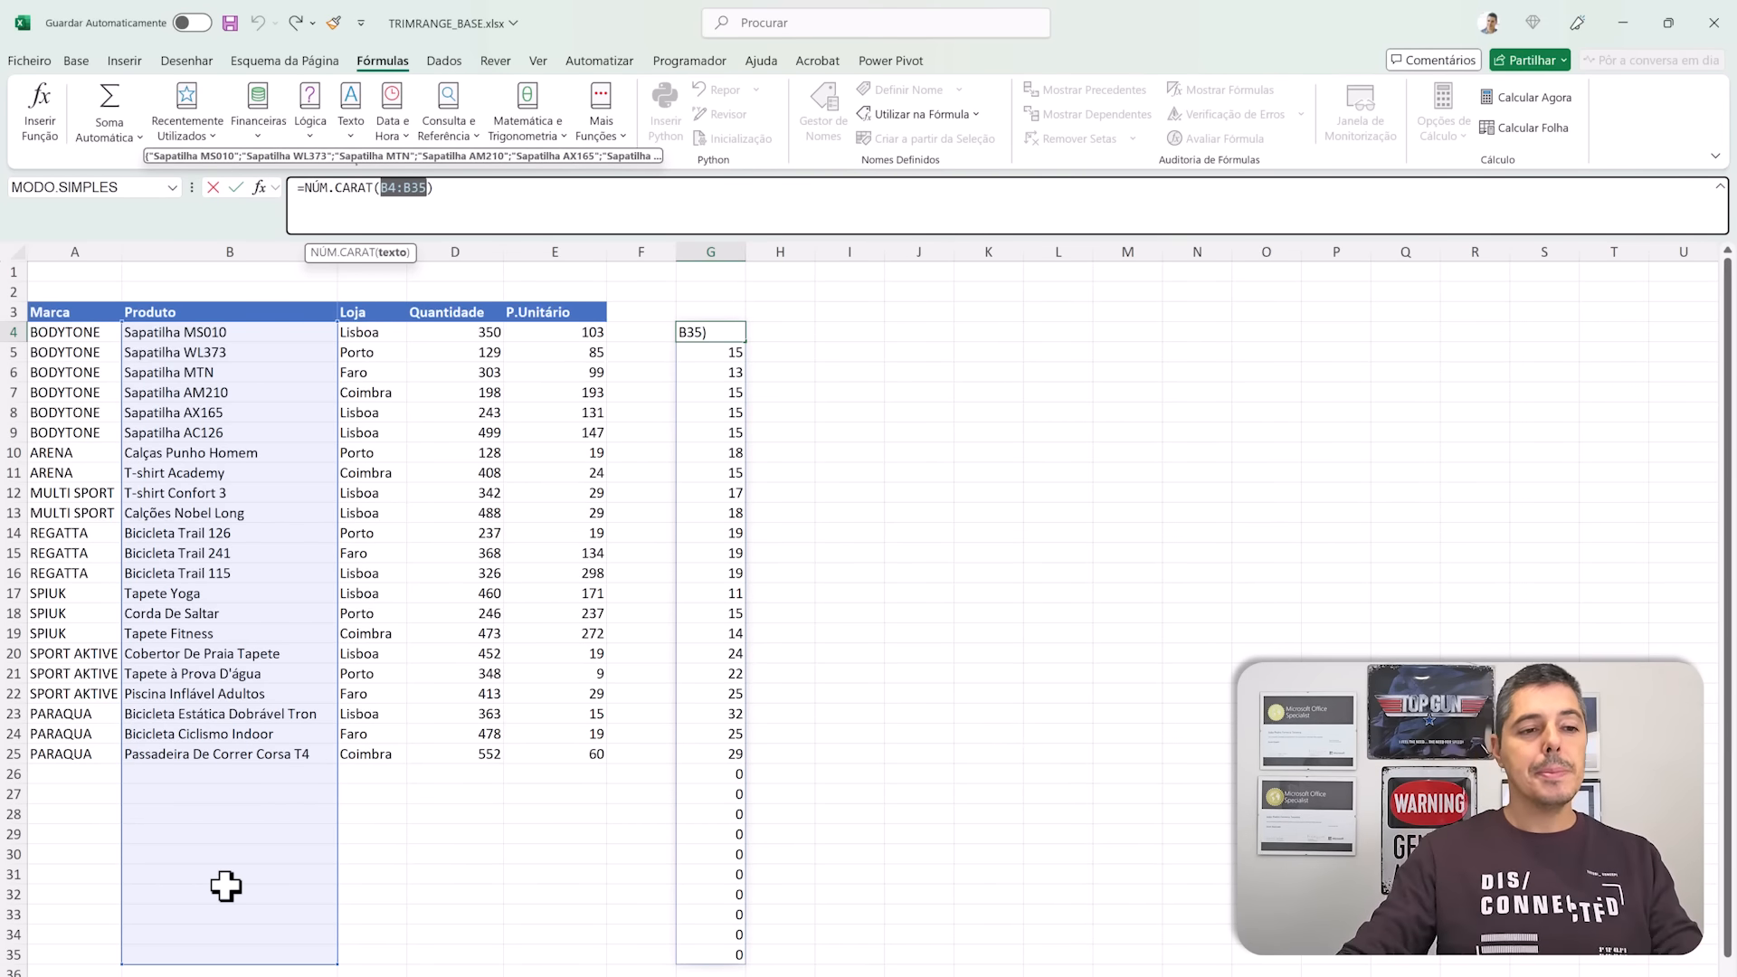
{"action": "left_click", "coordinate": [384, 190]}
{"action": "type", "text": "TRIM"}
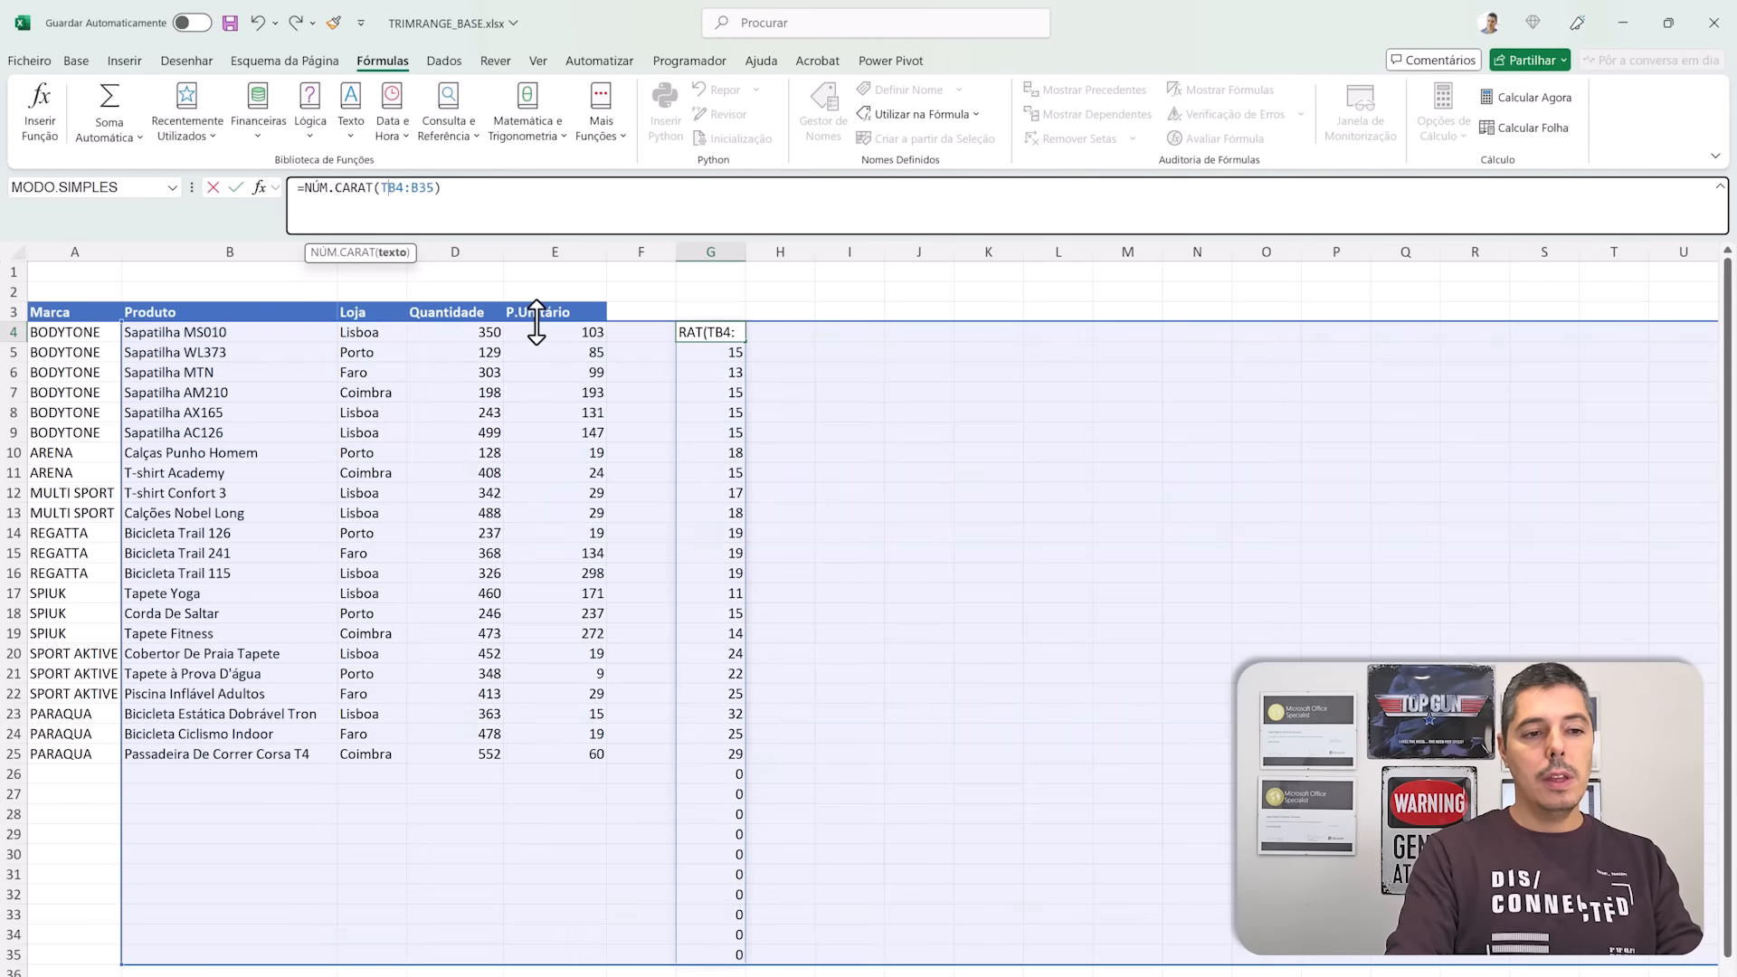
{"action": "key", "text": "Tab"}
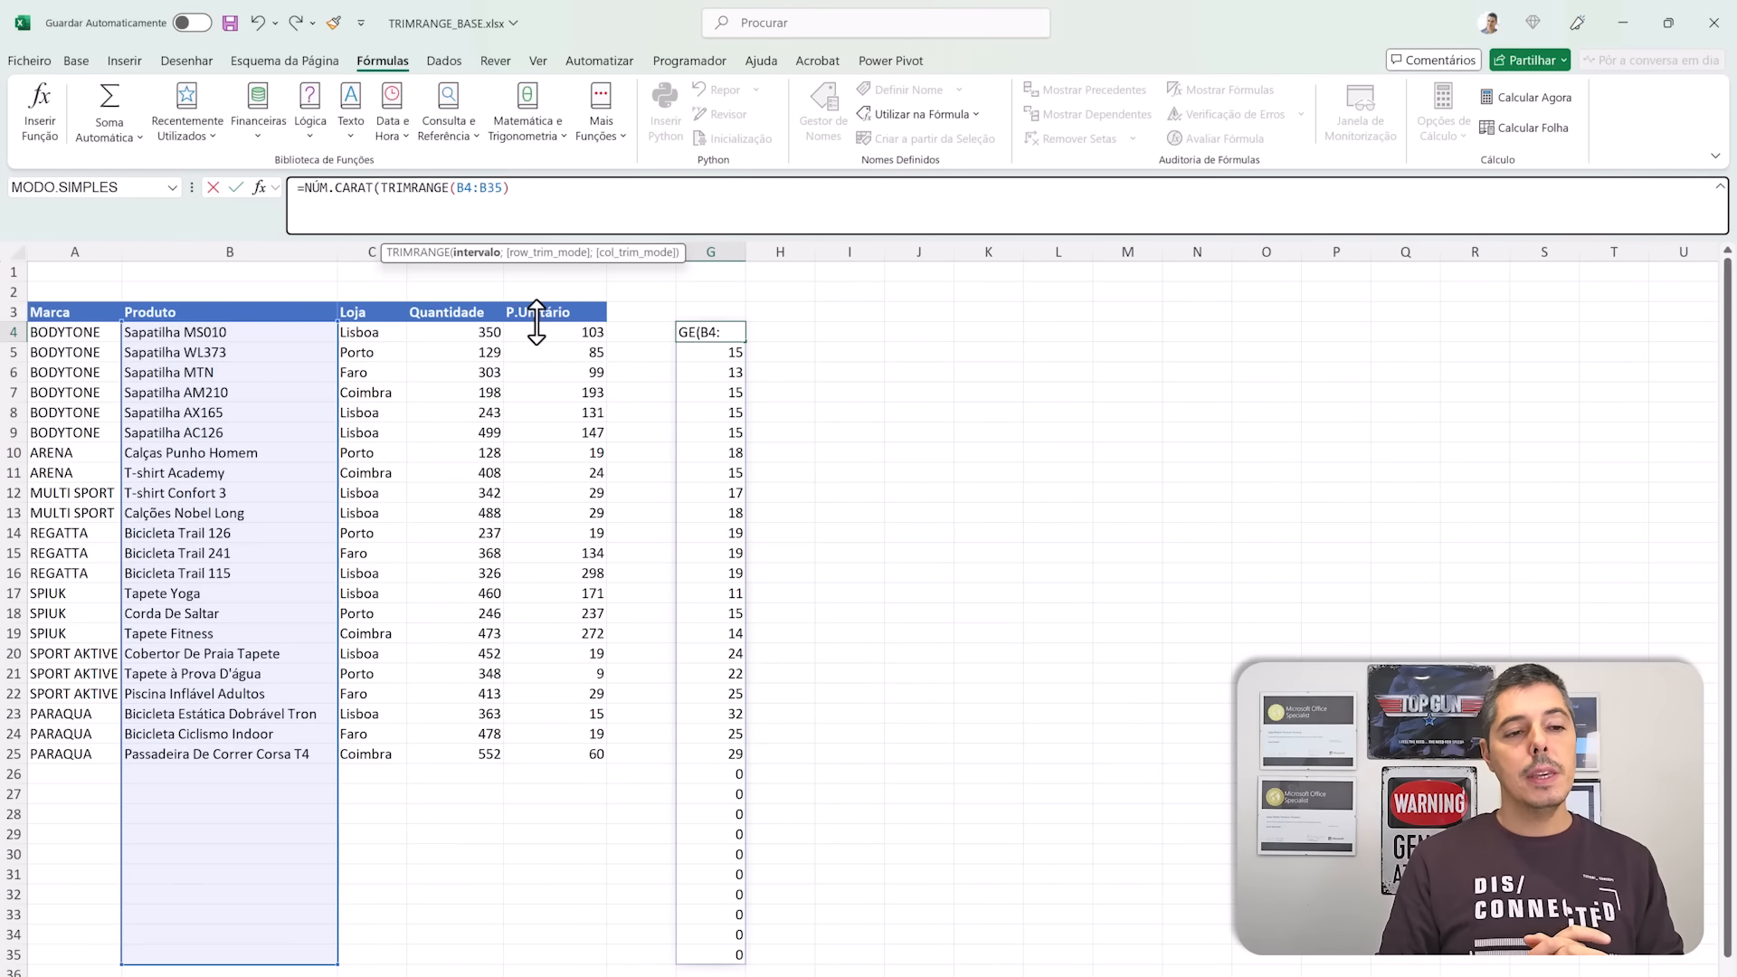
{"action": "left_click", "coordinate": [467, 254]}
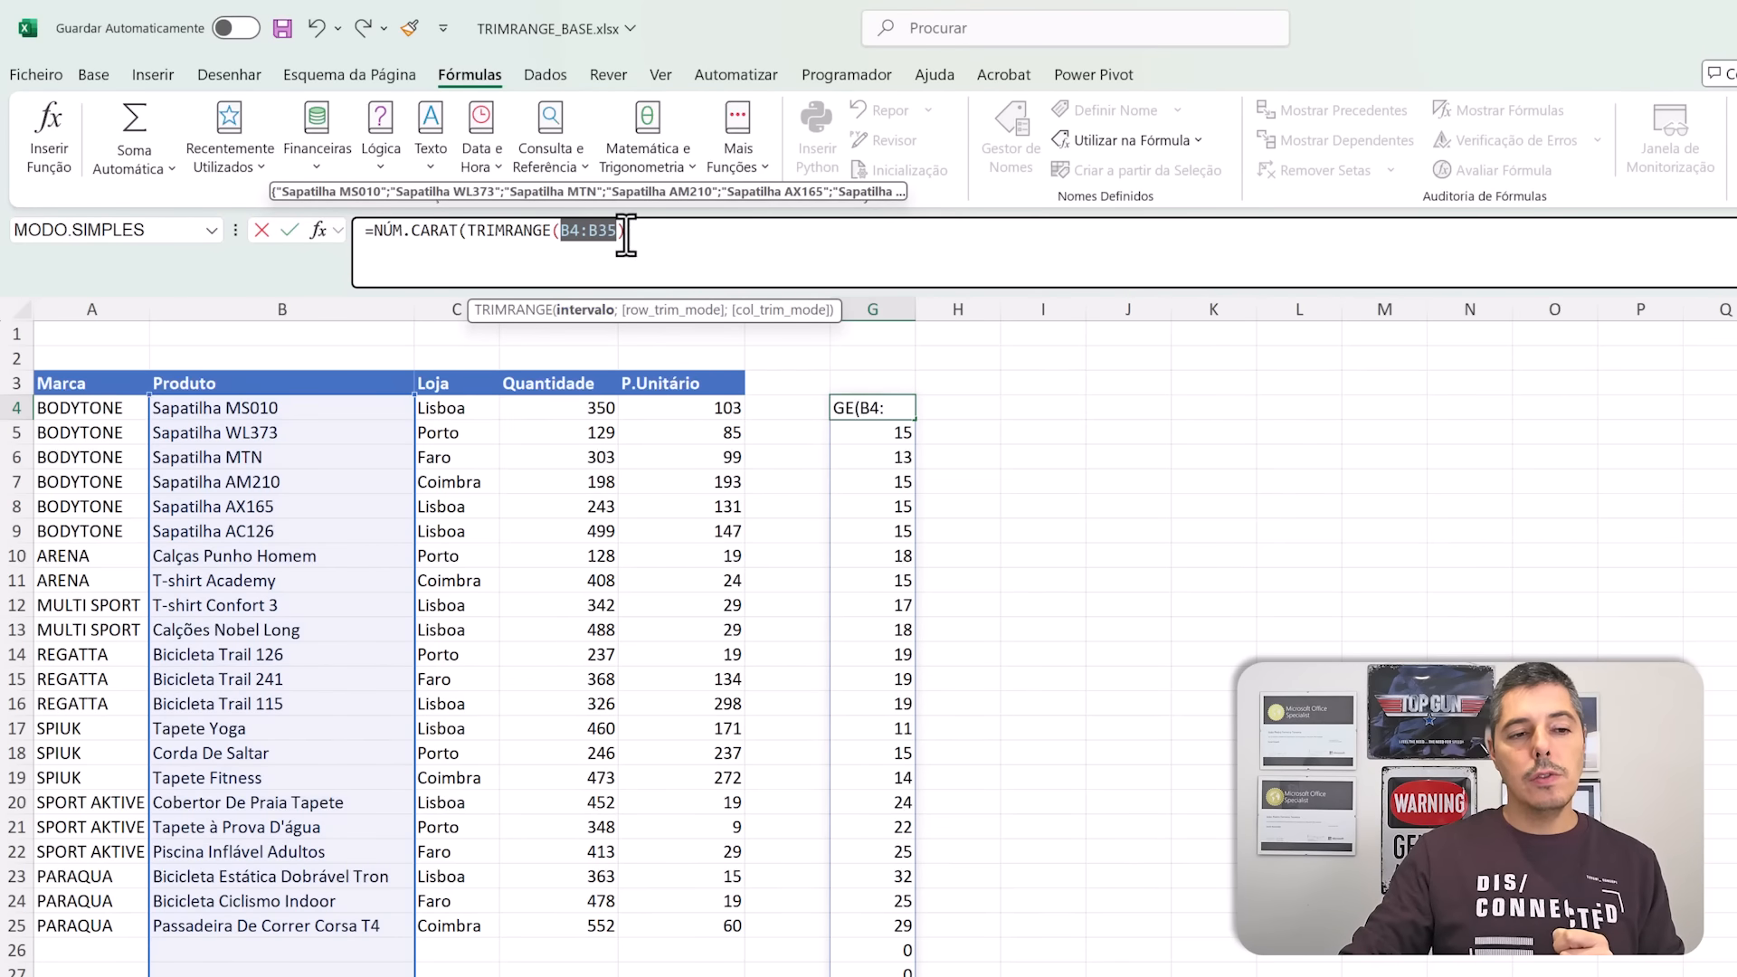
Step: Set TRIMRANGE's row trim mode to 3 (Ambos) and commit =NÚM.CARAT(TRIMRANGE(B4:B35;3)) in G4
{"action": "type", "text": ")"}
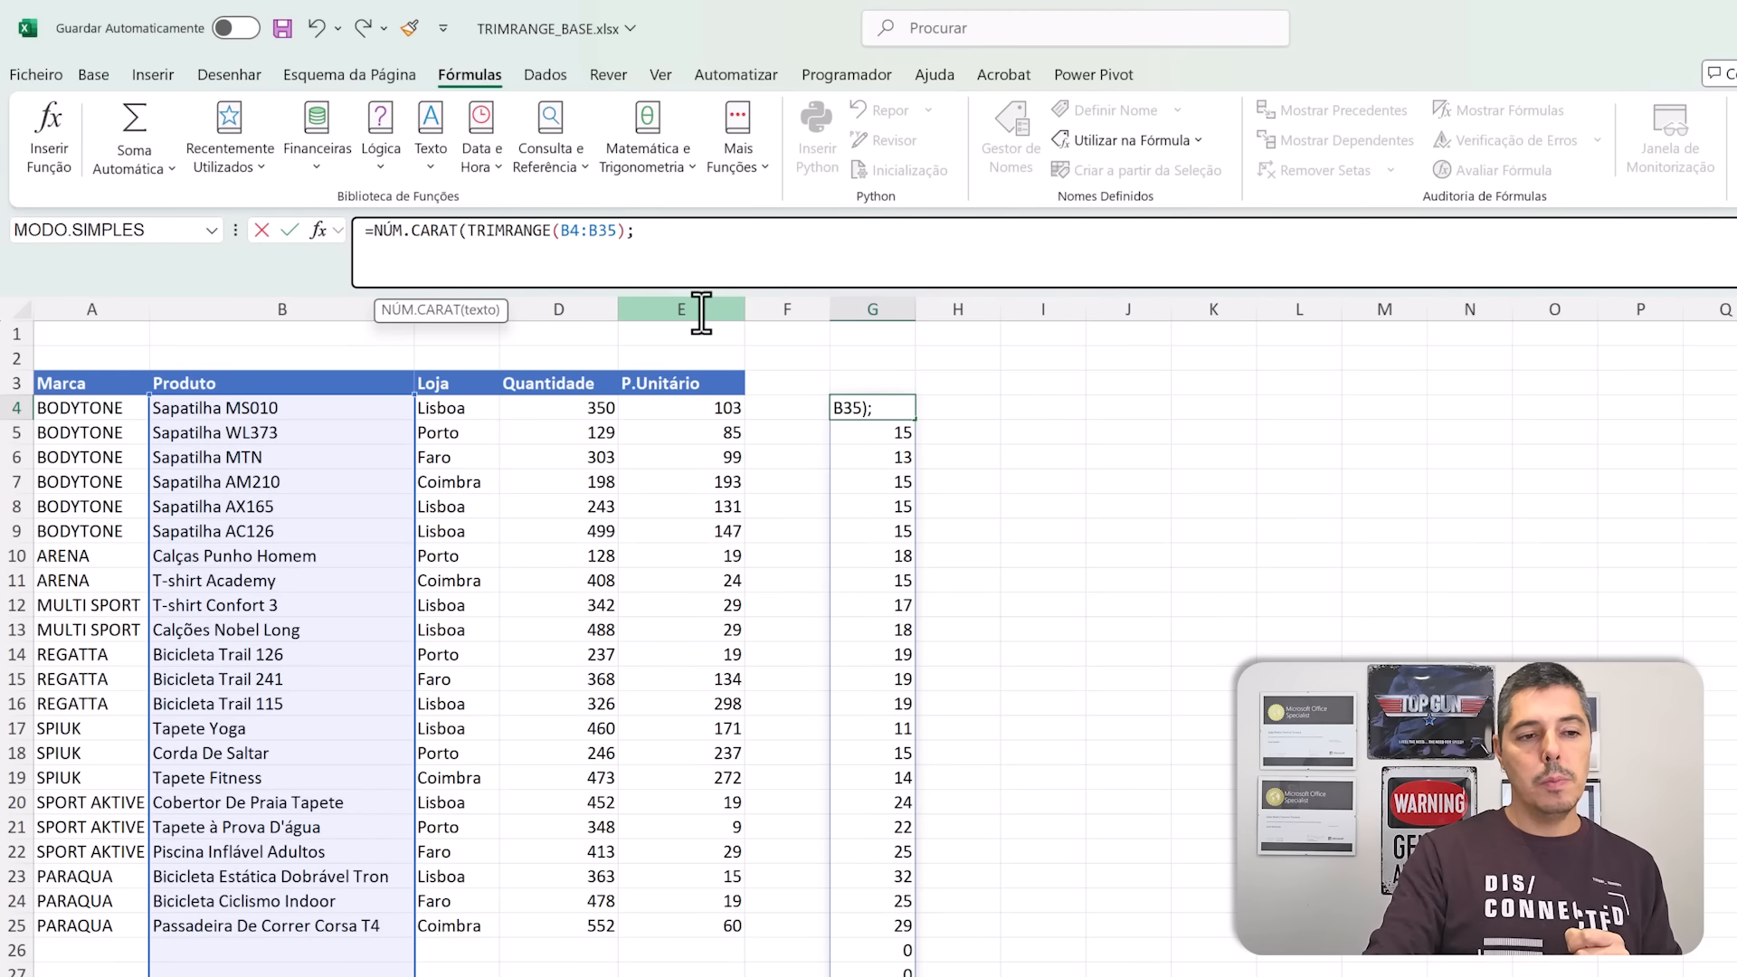
{"action": "key", "text": "Left"}
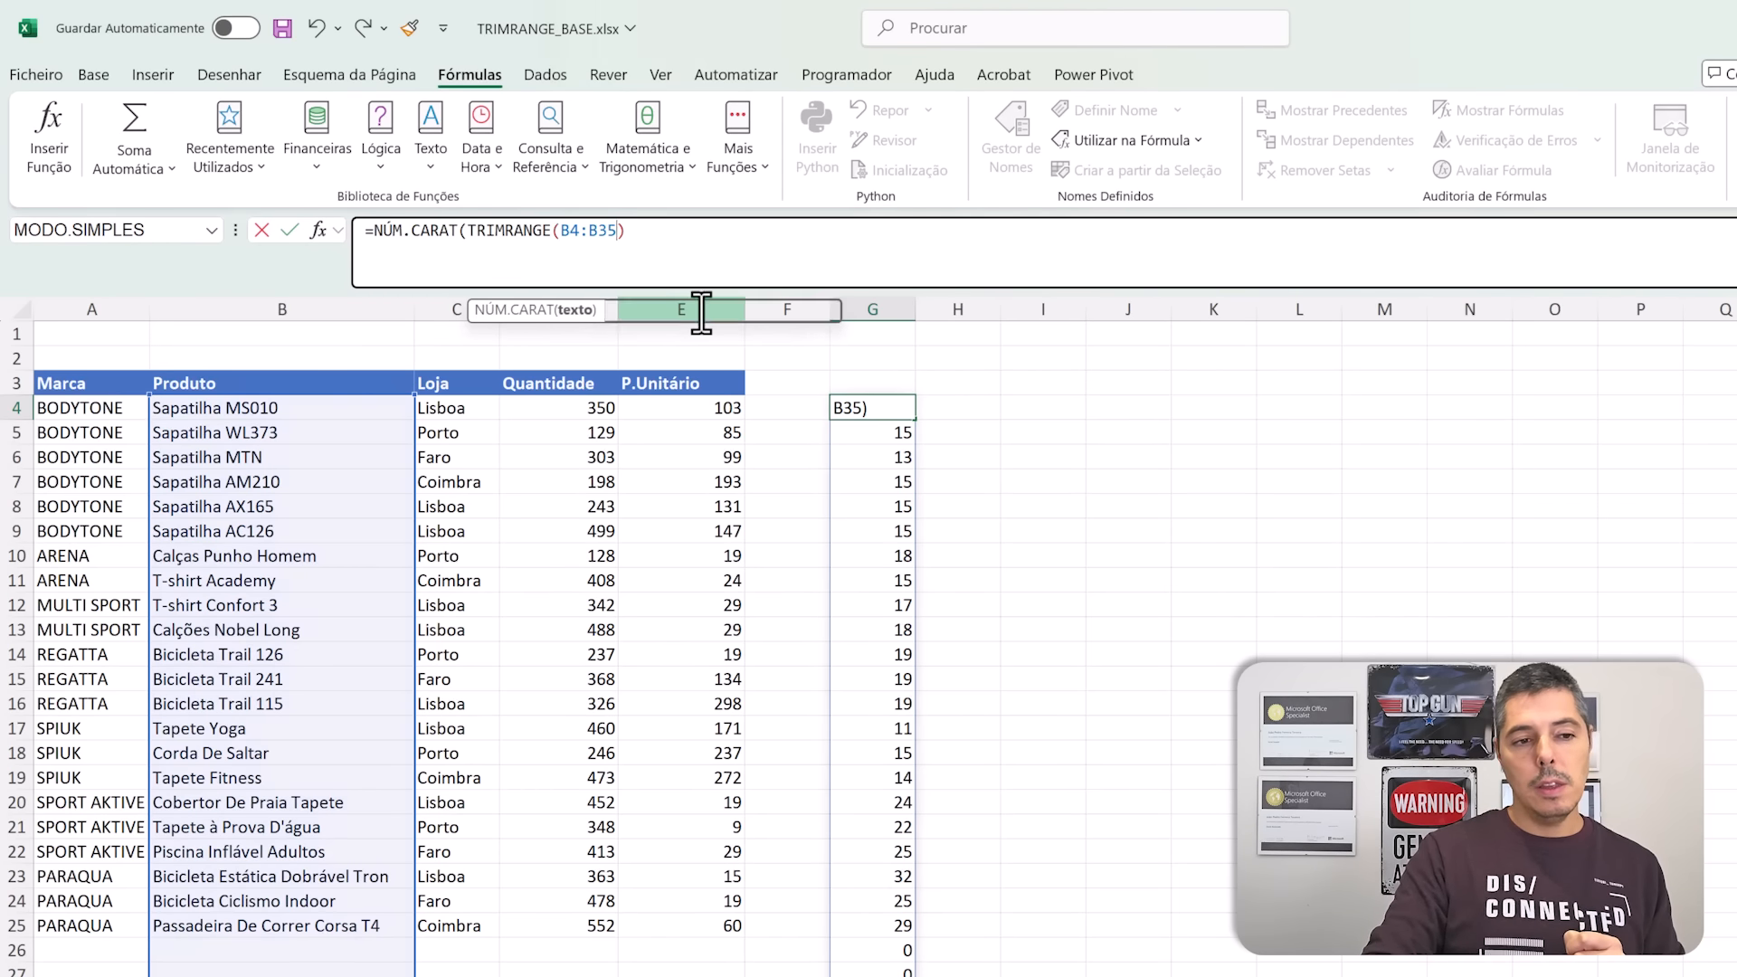
{"action": "type", "text": ";"}
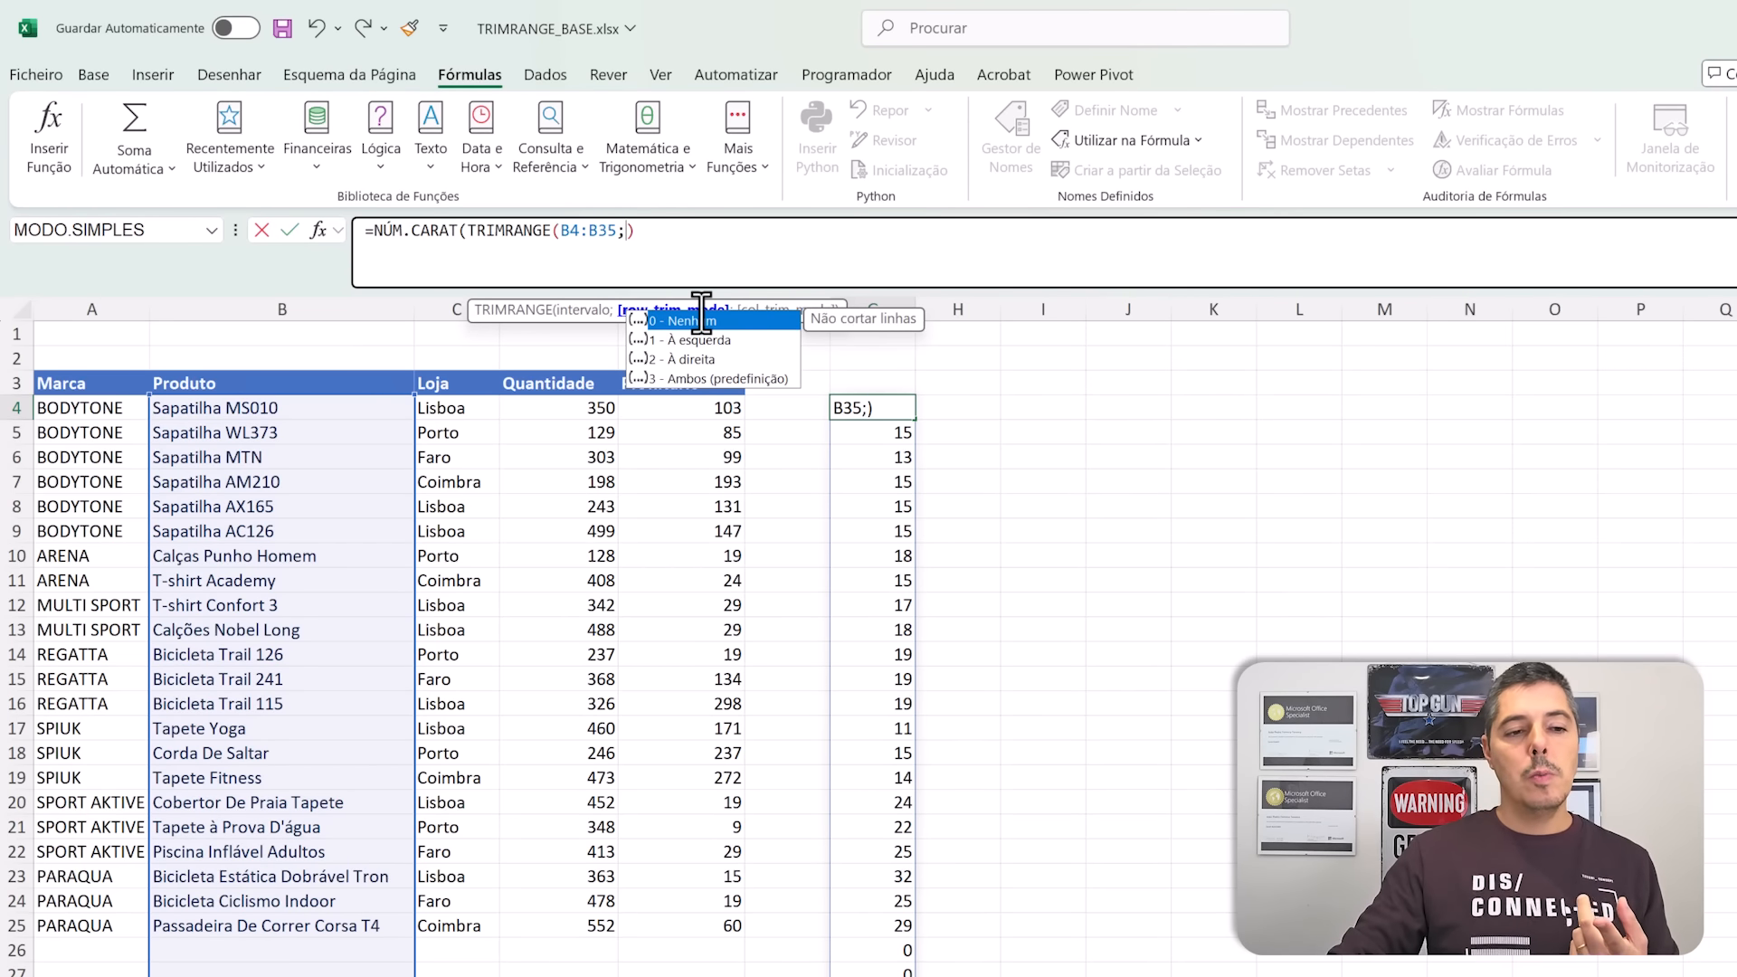
{"action": "left_click", "coordinate": [725, 377]}
{"action": "double_click", "coordinate": [725, 376]}
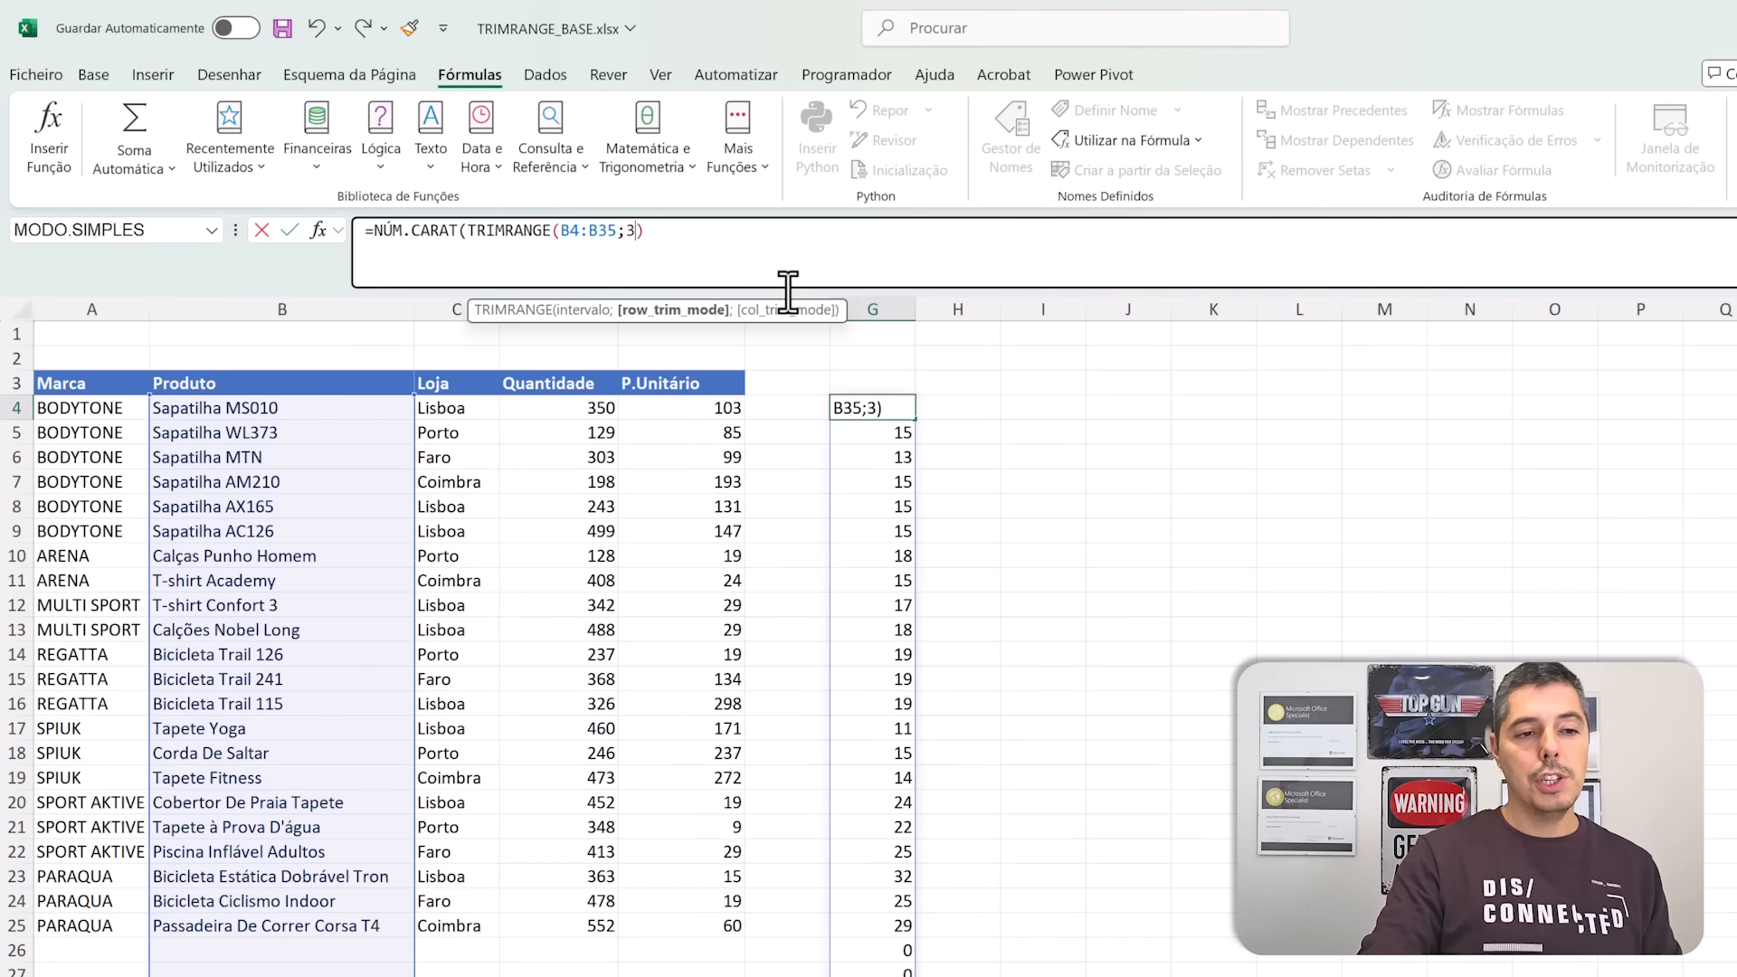
{"action": "type", "text": ";"}
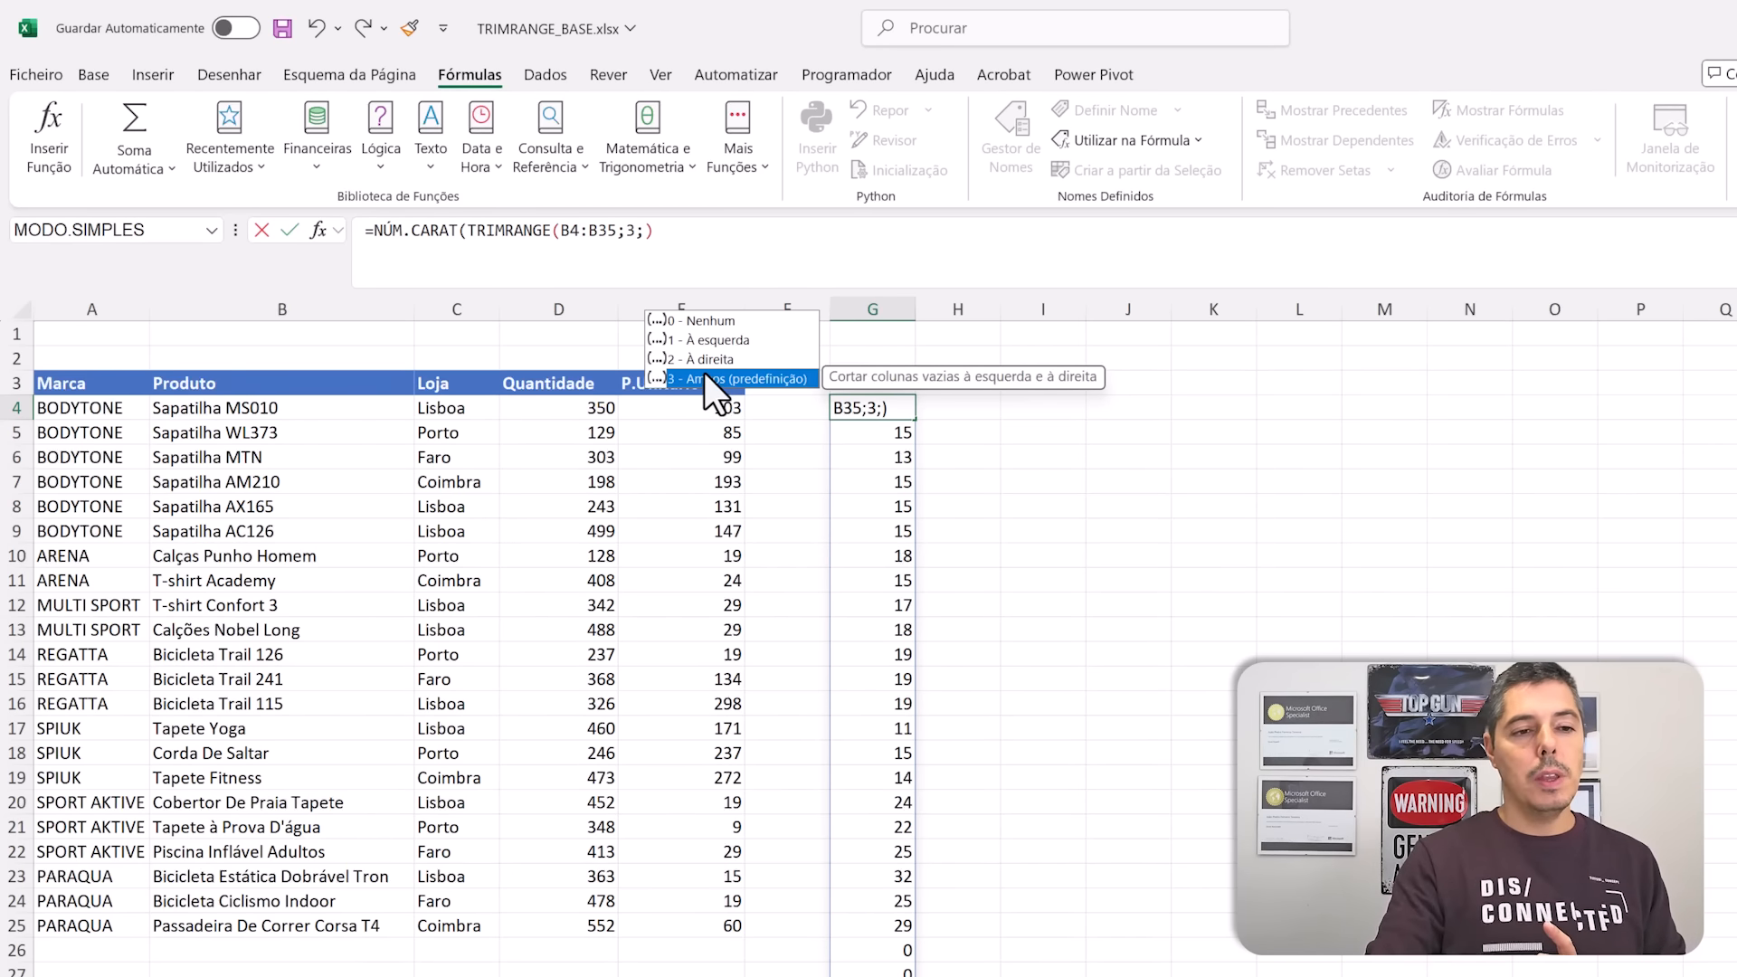
{"action": "key", "text": "BackSpace"}
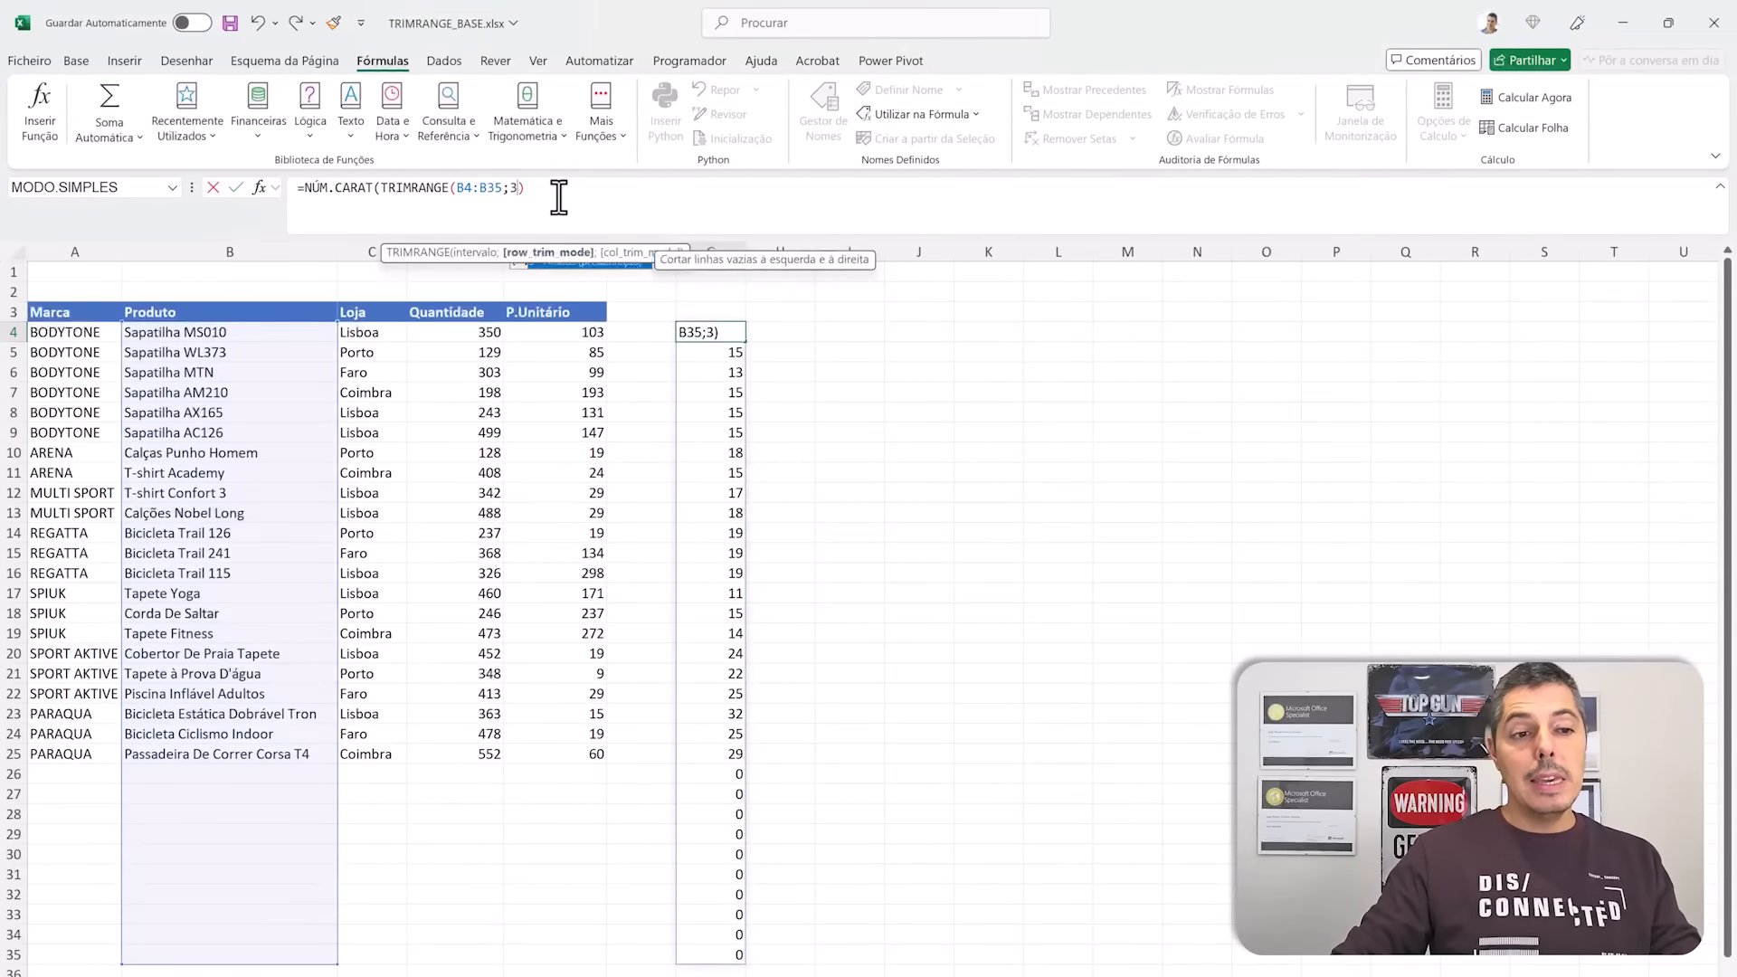
{"action": "left_click", "coordinate": [557, 200]}
{"action": "type", "text": ")"}
{"action": "key", "text": "Return"}
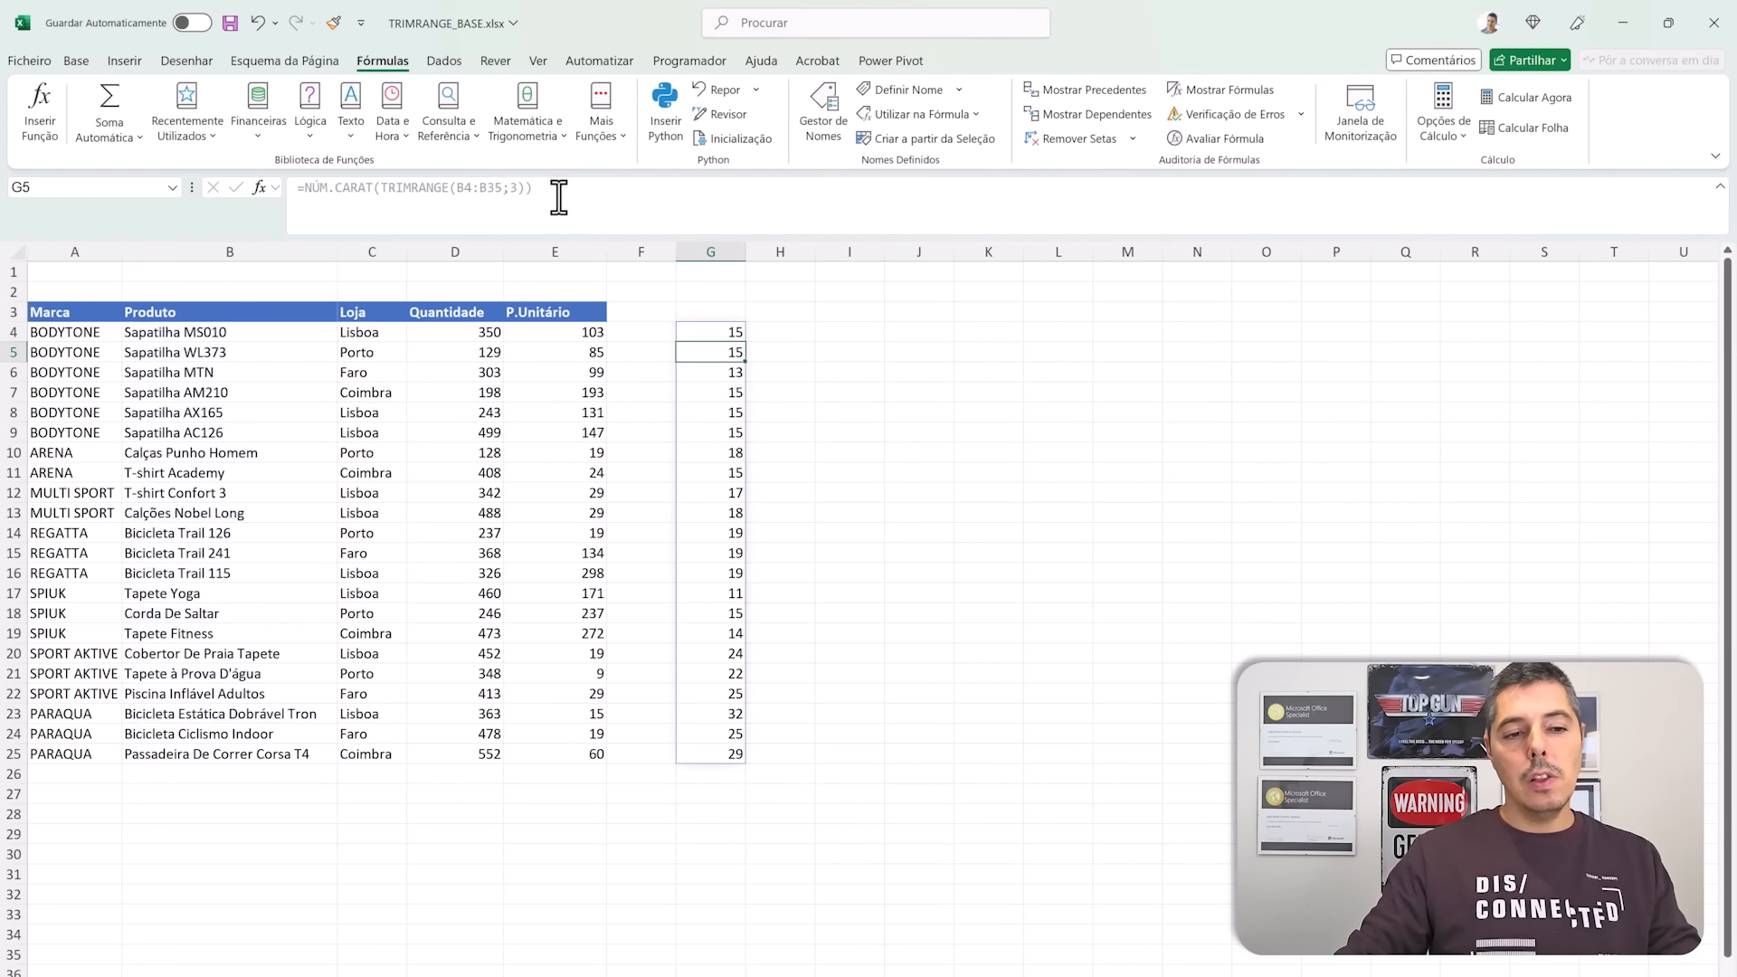
{"action": "left_click", "coordinate": [715, 331]}
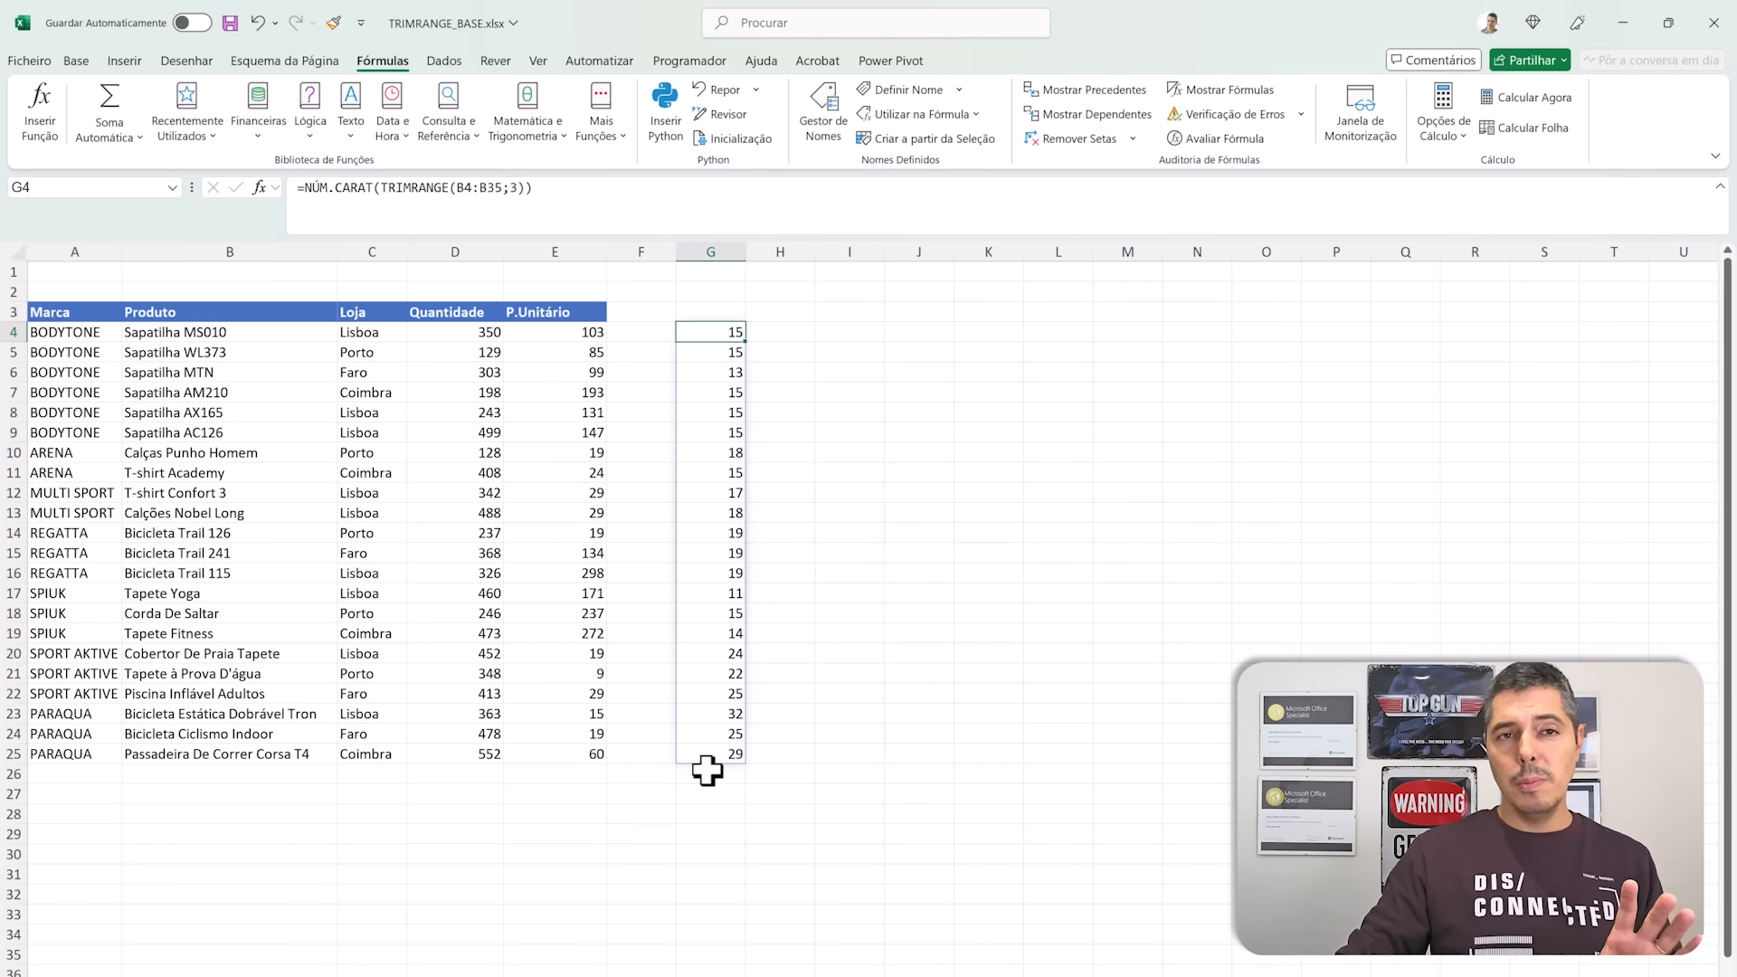
{"action": "left_click", "coordinate": [482, 190]}
{"action": "double_click", "coordinate": [481, 190]}
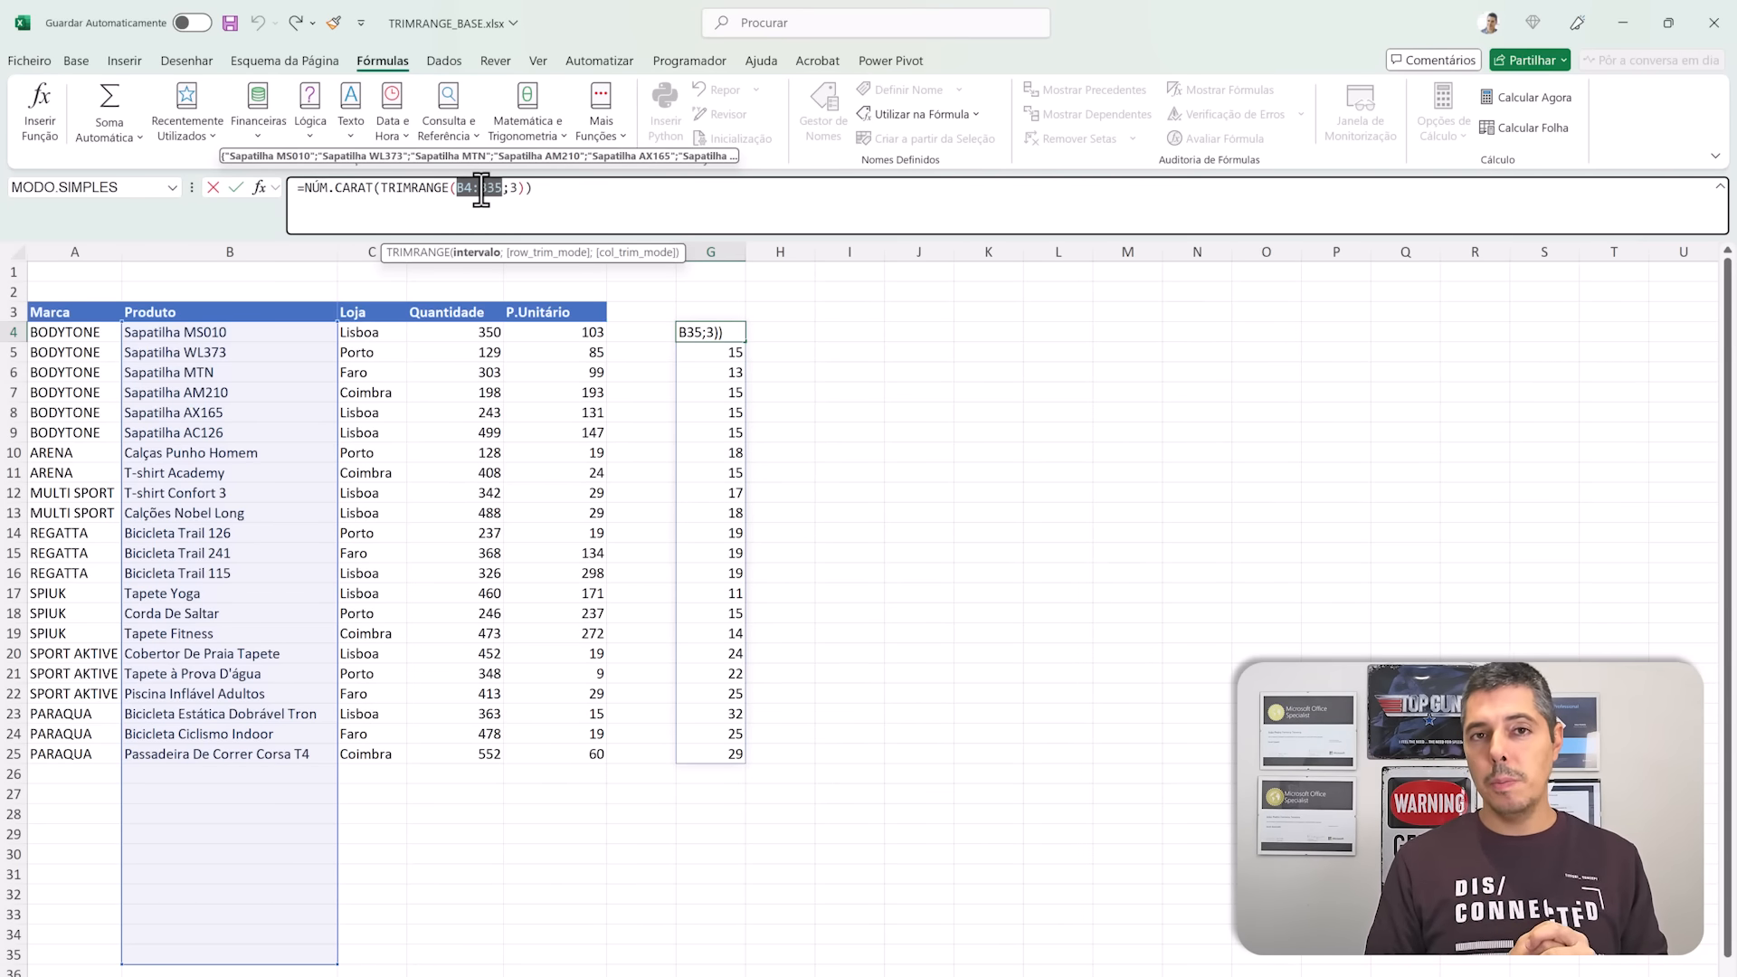
Step: Enter =TEXTOANTES(B4:B35;" ") in cell H4 to extract the first word of each product
{"action": "left_click", "coordinate": [779, 330]}
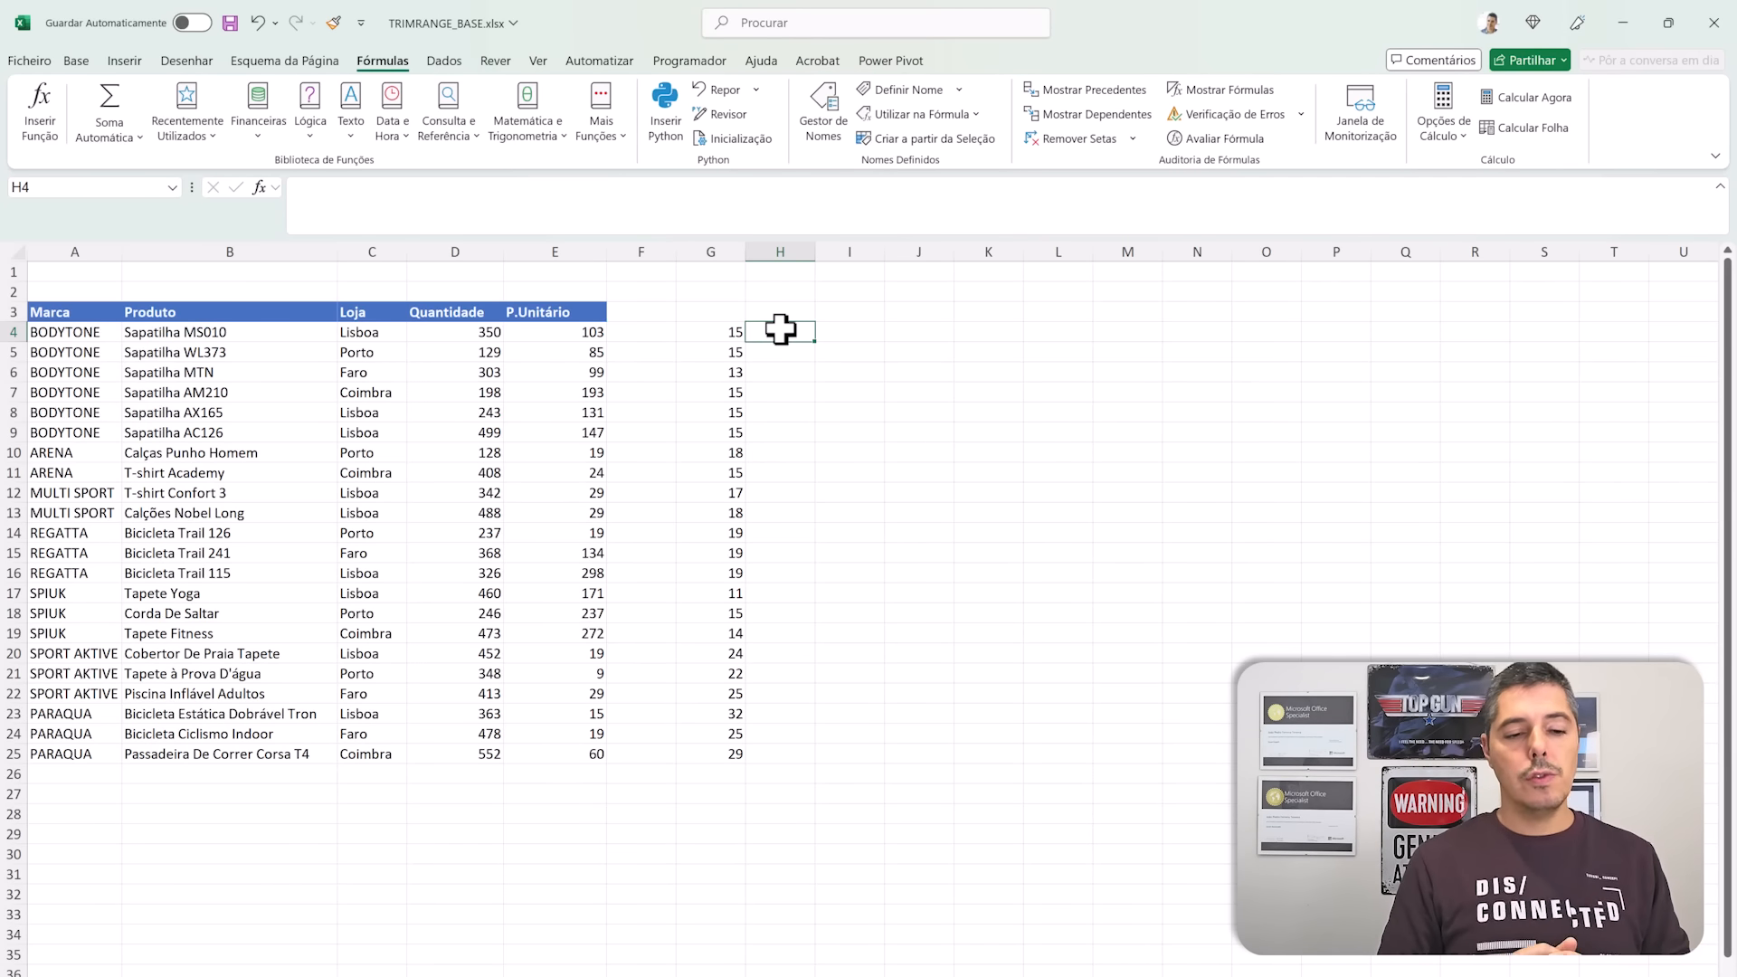
{"action": "type", "text": "=TEX"}
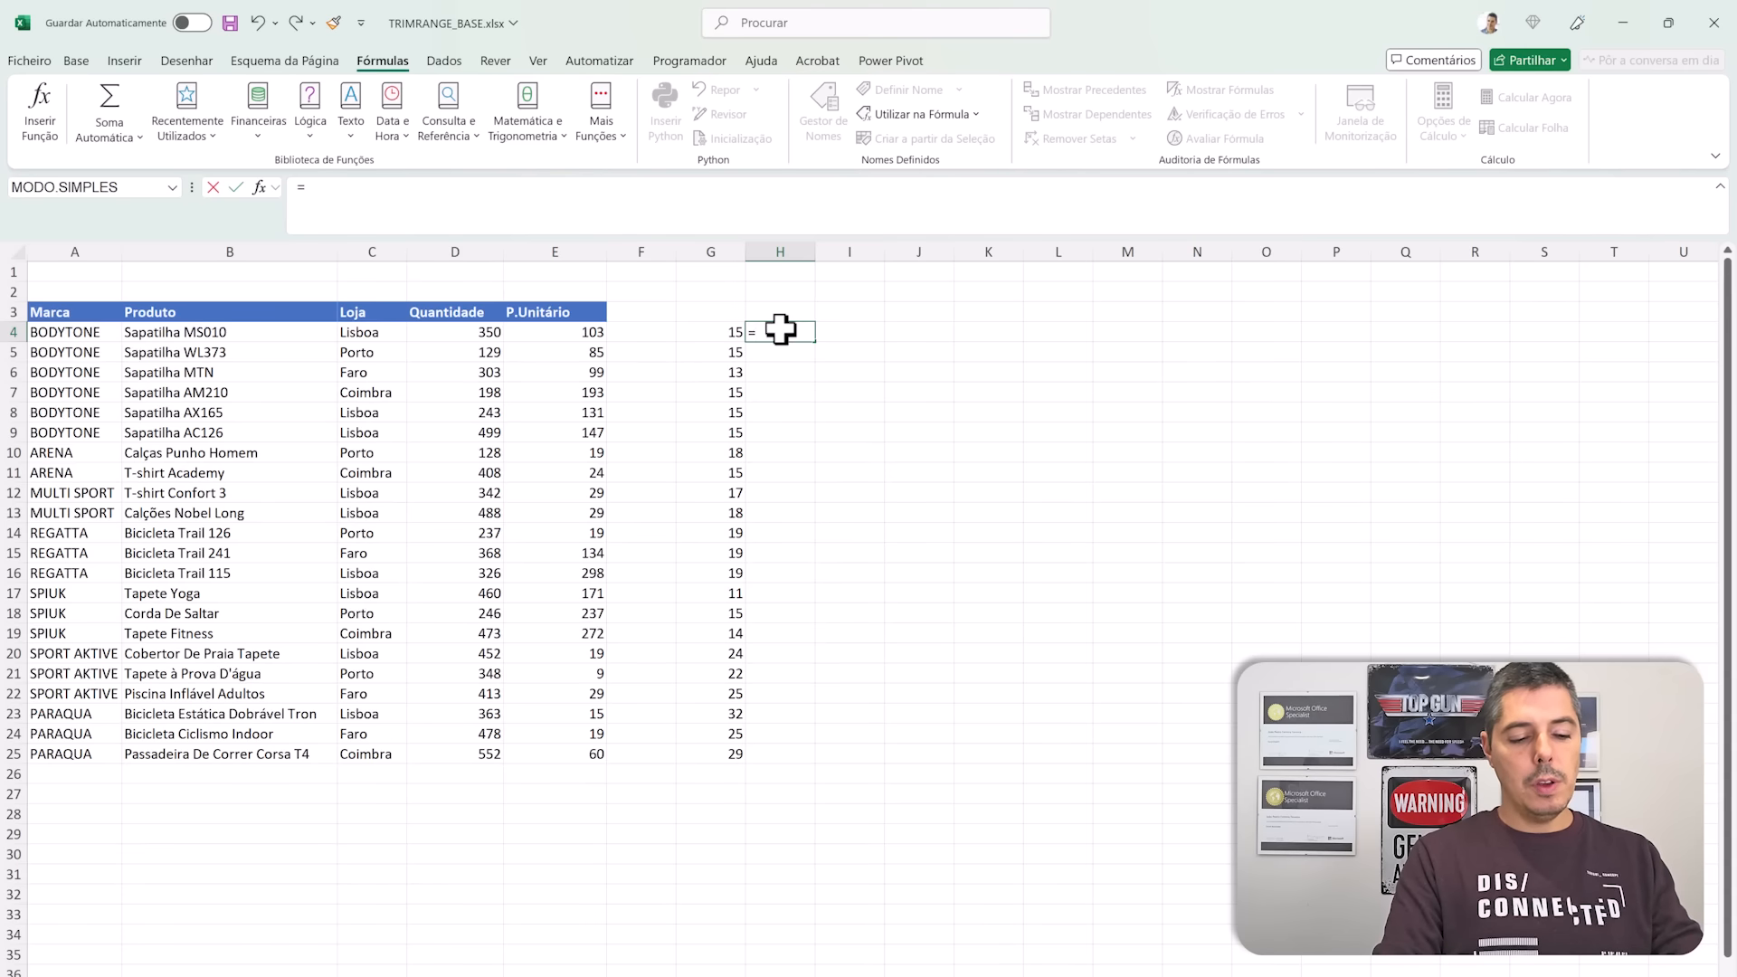
{"action": "key", "text": "Down"}
{"action": "key", "text": "Down"}
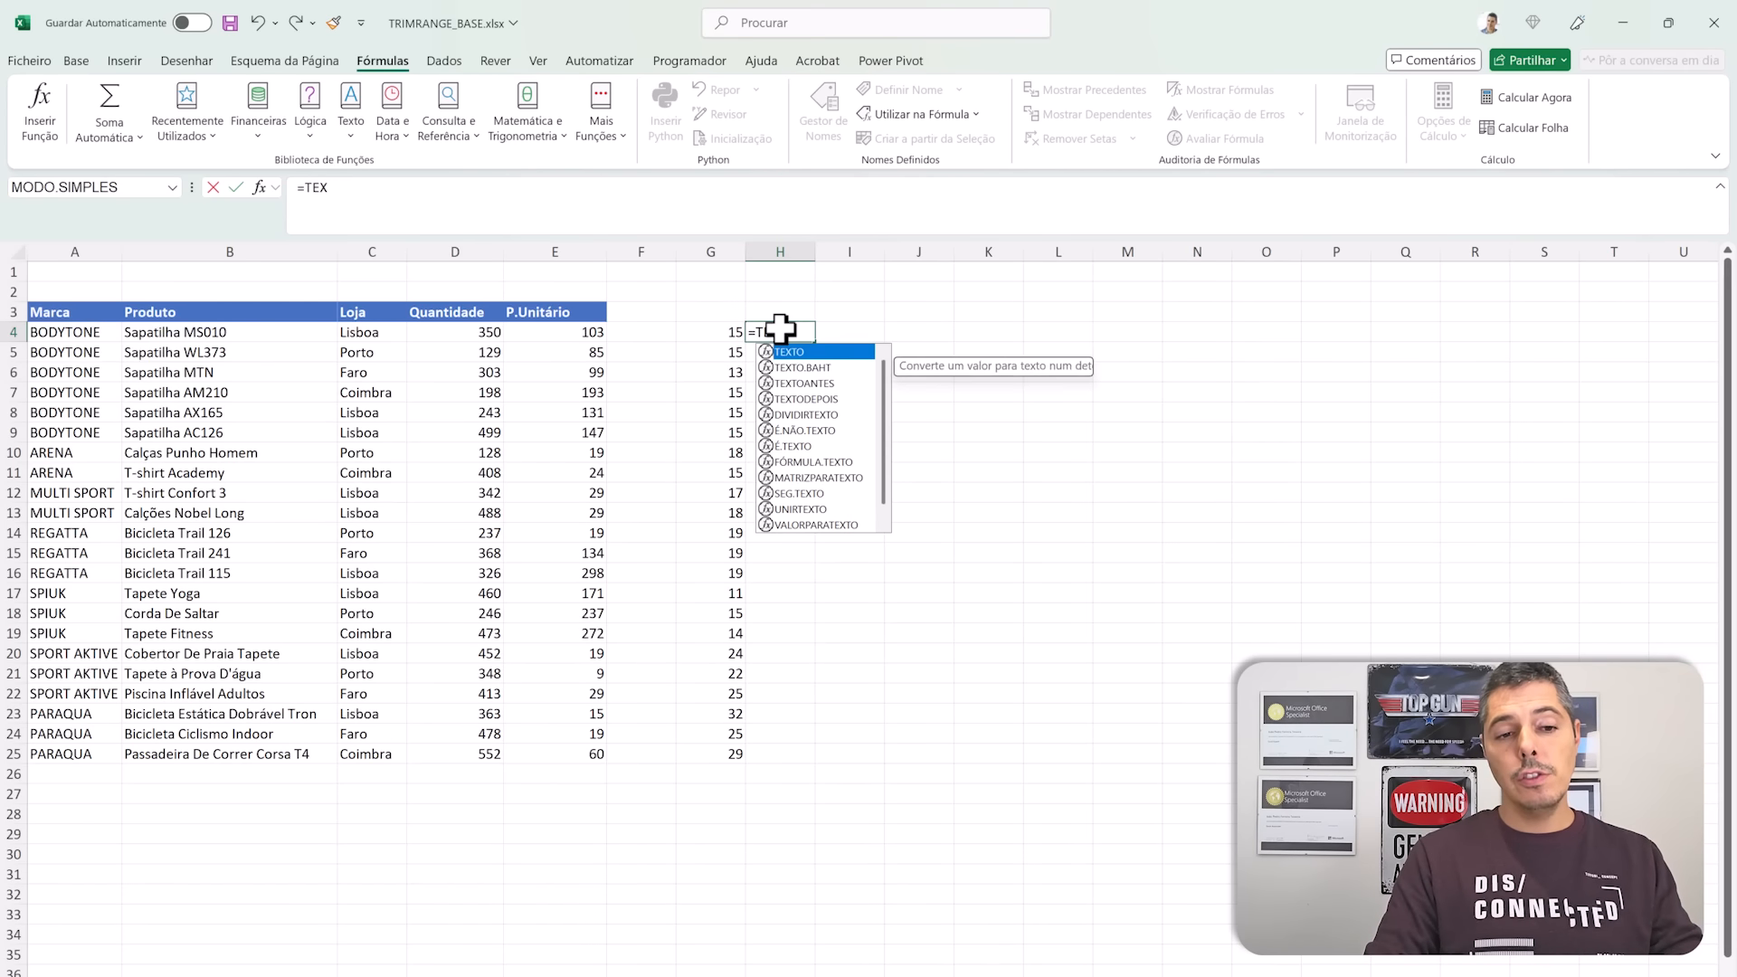
{"action": "key", "text": "Tab"}
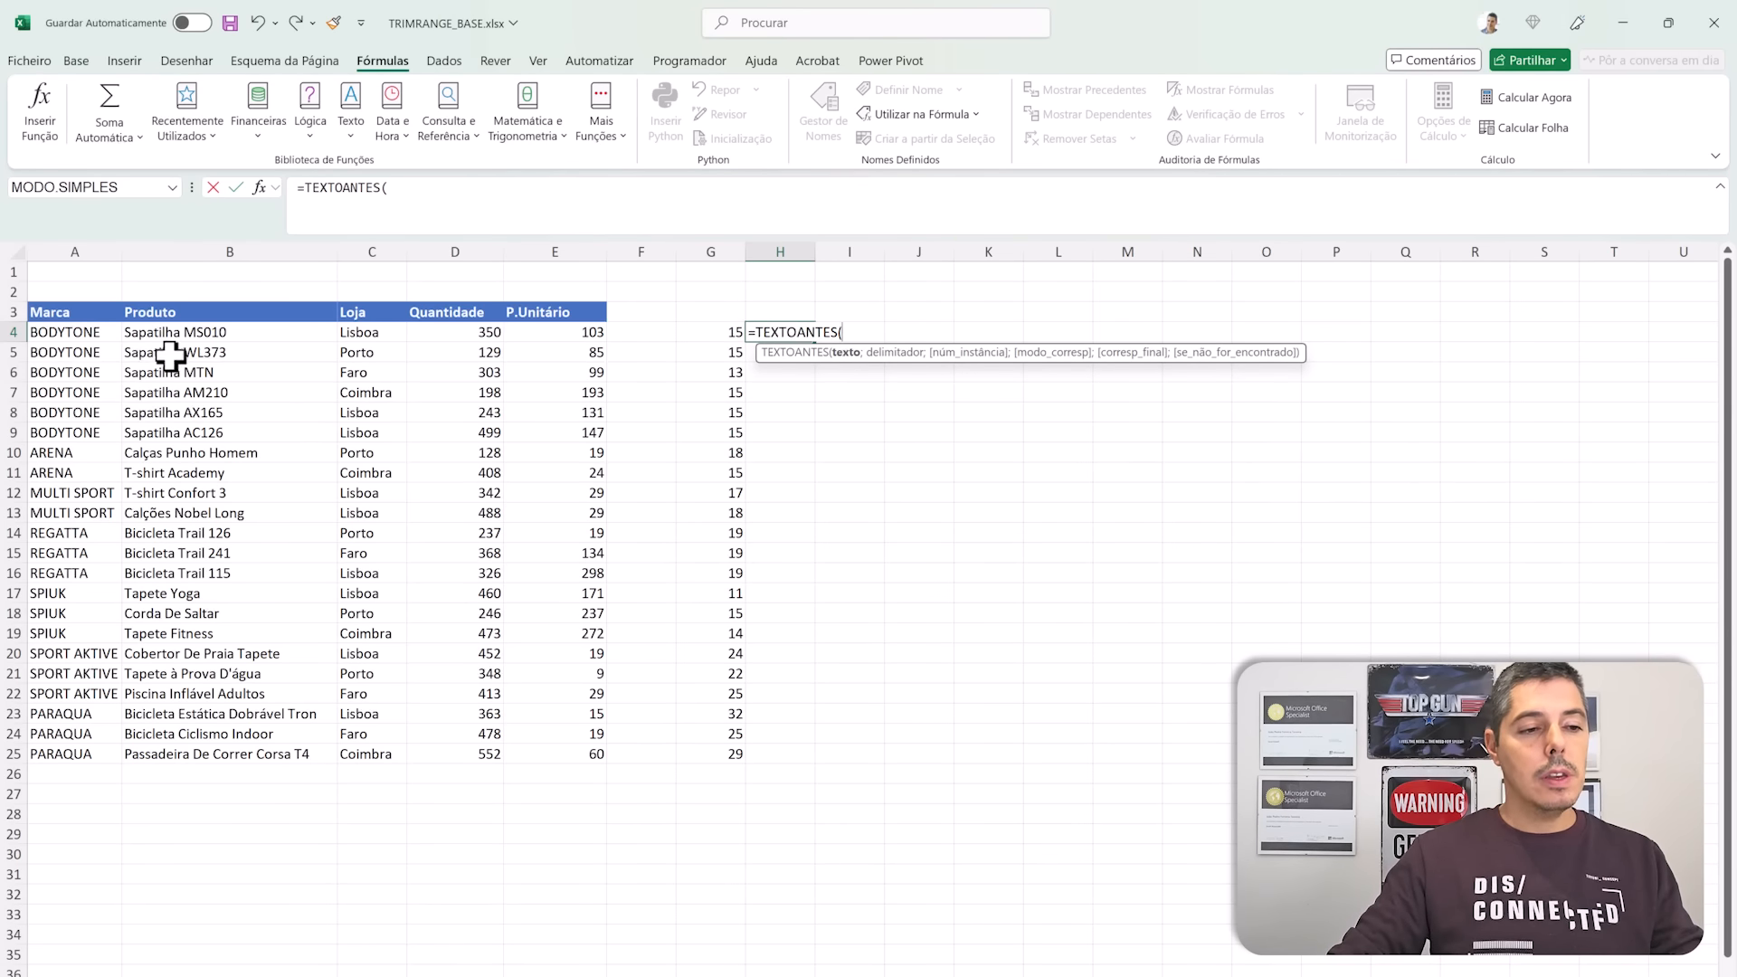
{"action": "left_click_drag", "start_coordinate": [181, 337], "coordinate": [255, 948]}
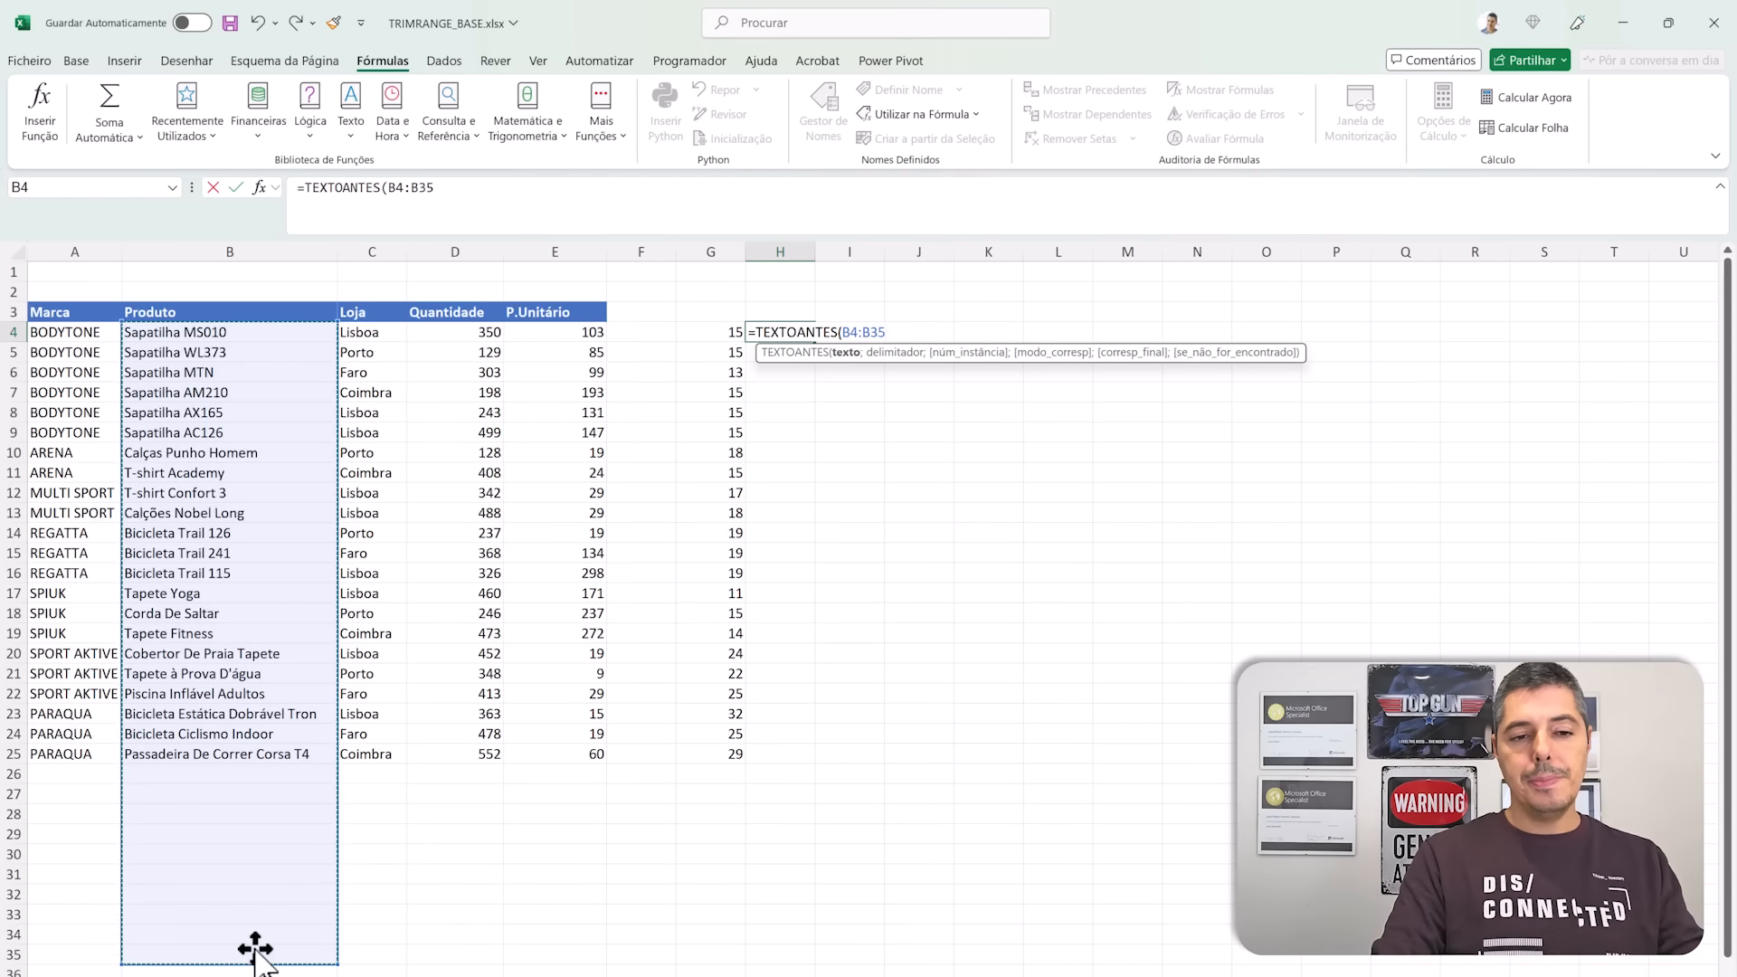
{"action": "type", "text": ";"}
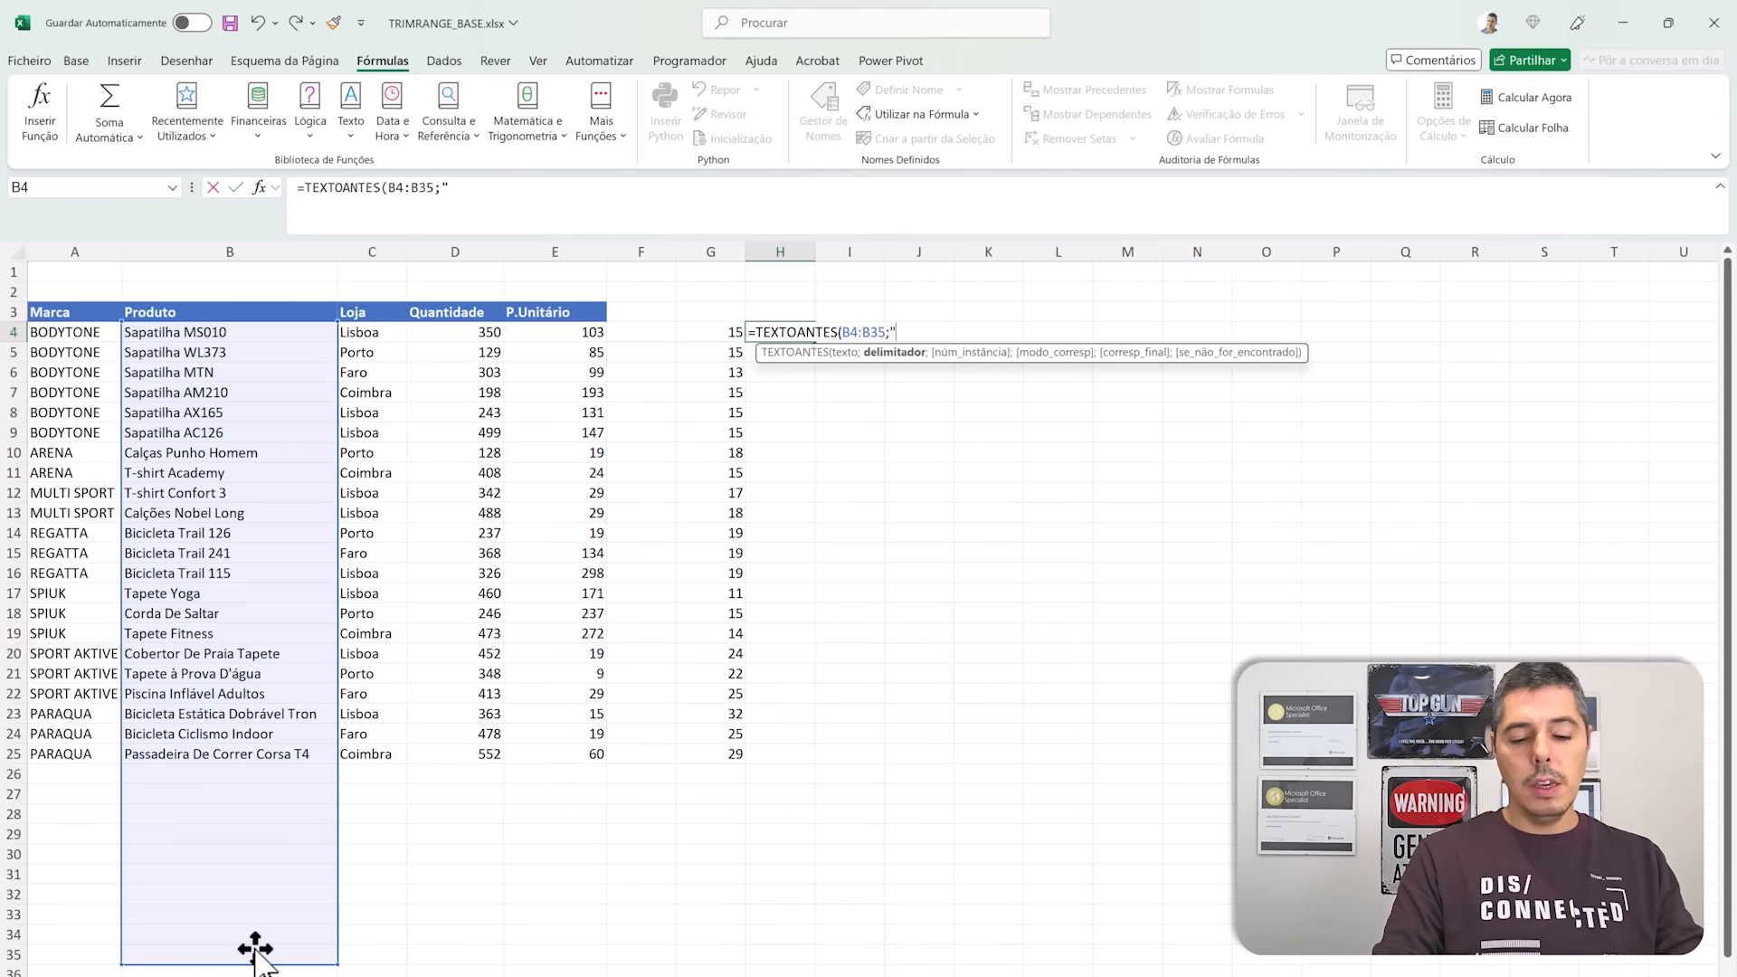
{"action": "type", "text": "\" \")"}
{"action": "key", "text": "Return"}
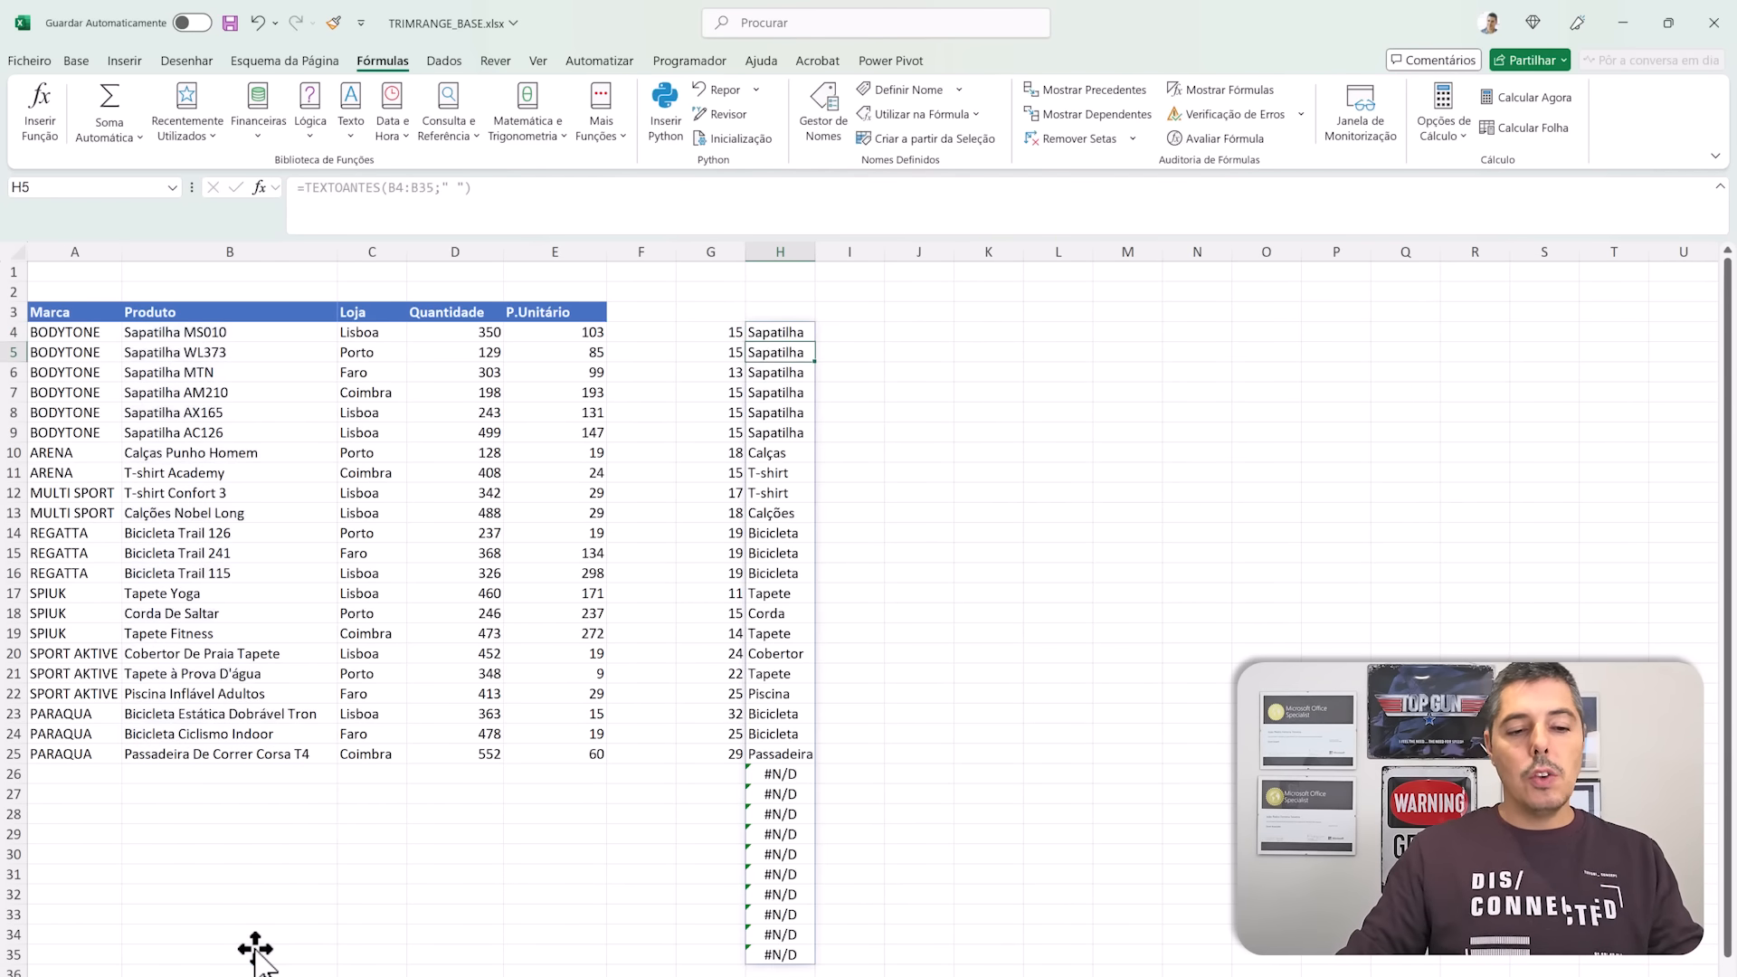
{"action": "left_click", "coordinate": [778, 776]}
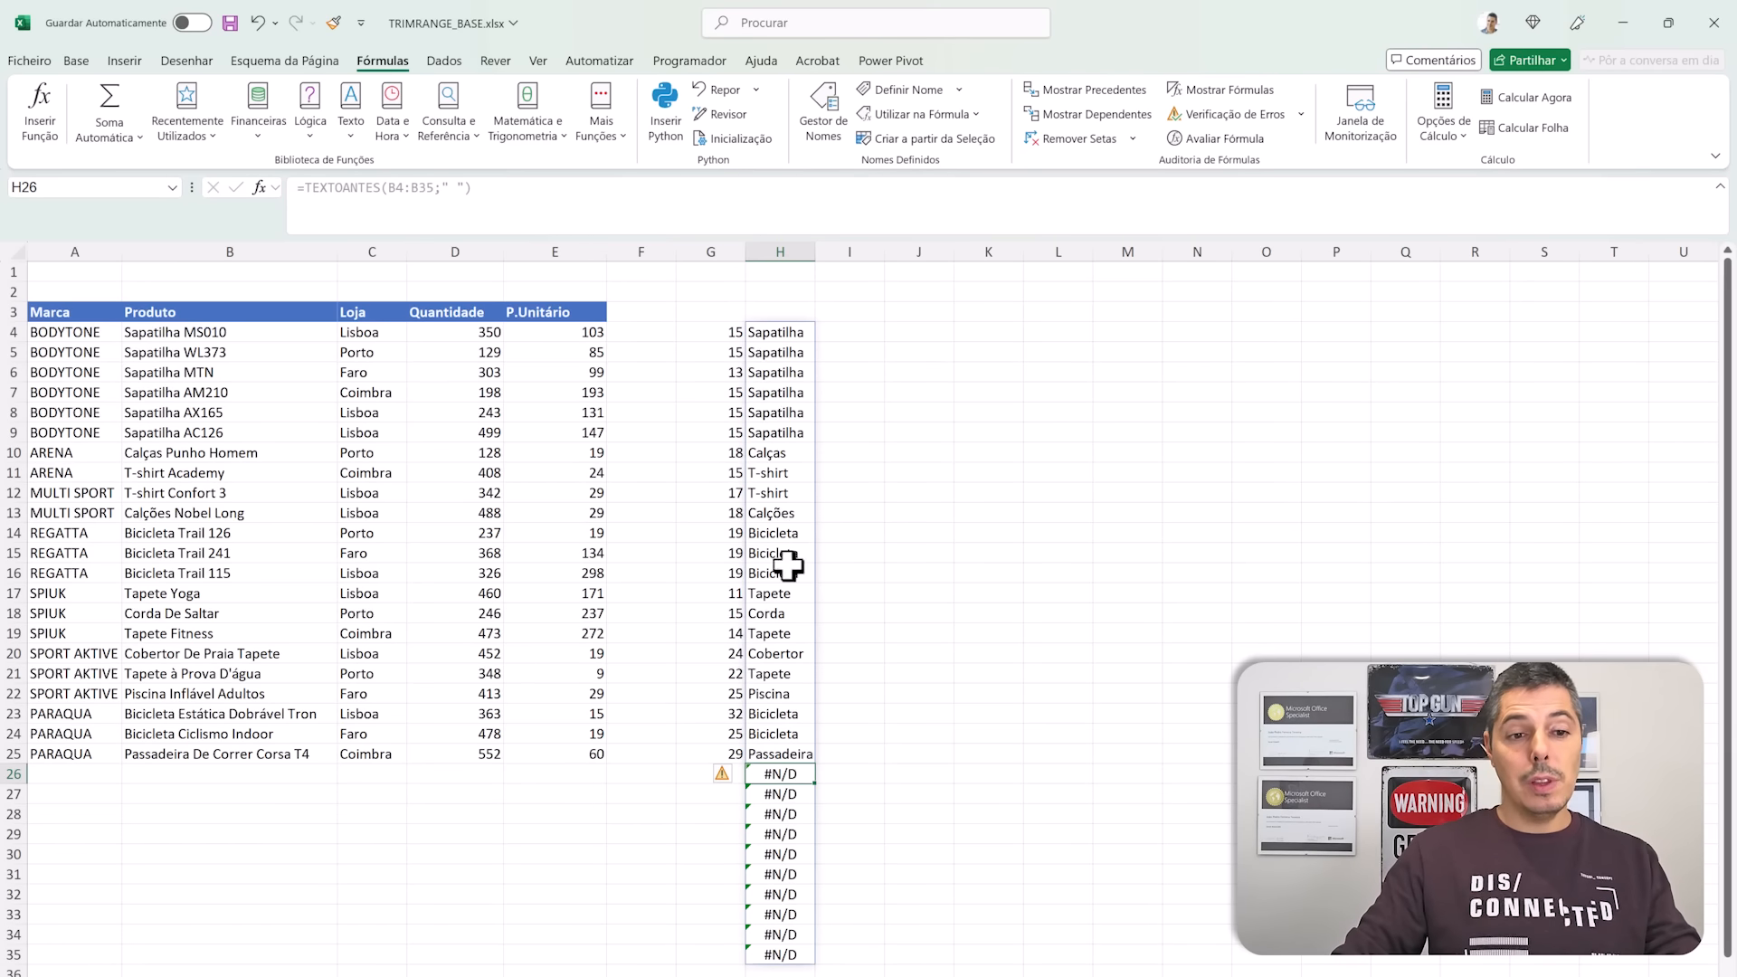
Step: Wrap the TEXTOANTES formula in cell H4 in the SEND function
{"action": "left_click", "coordinate": [787, 337]}
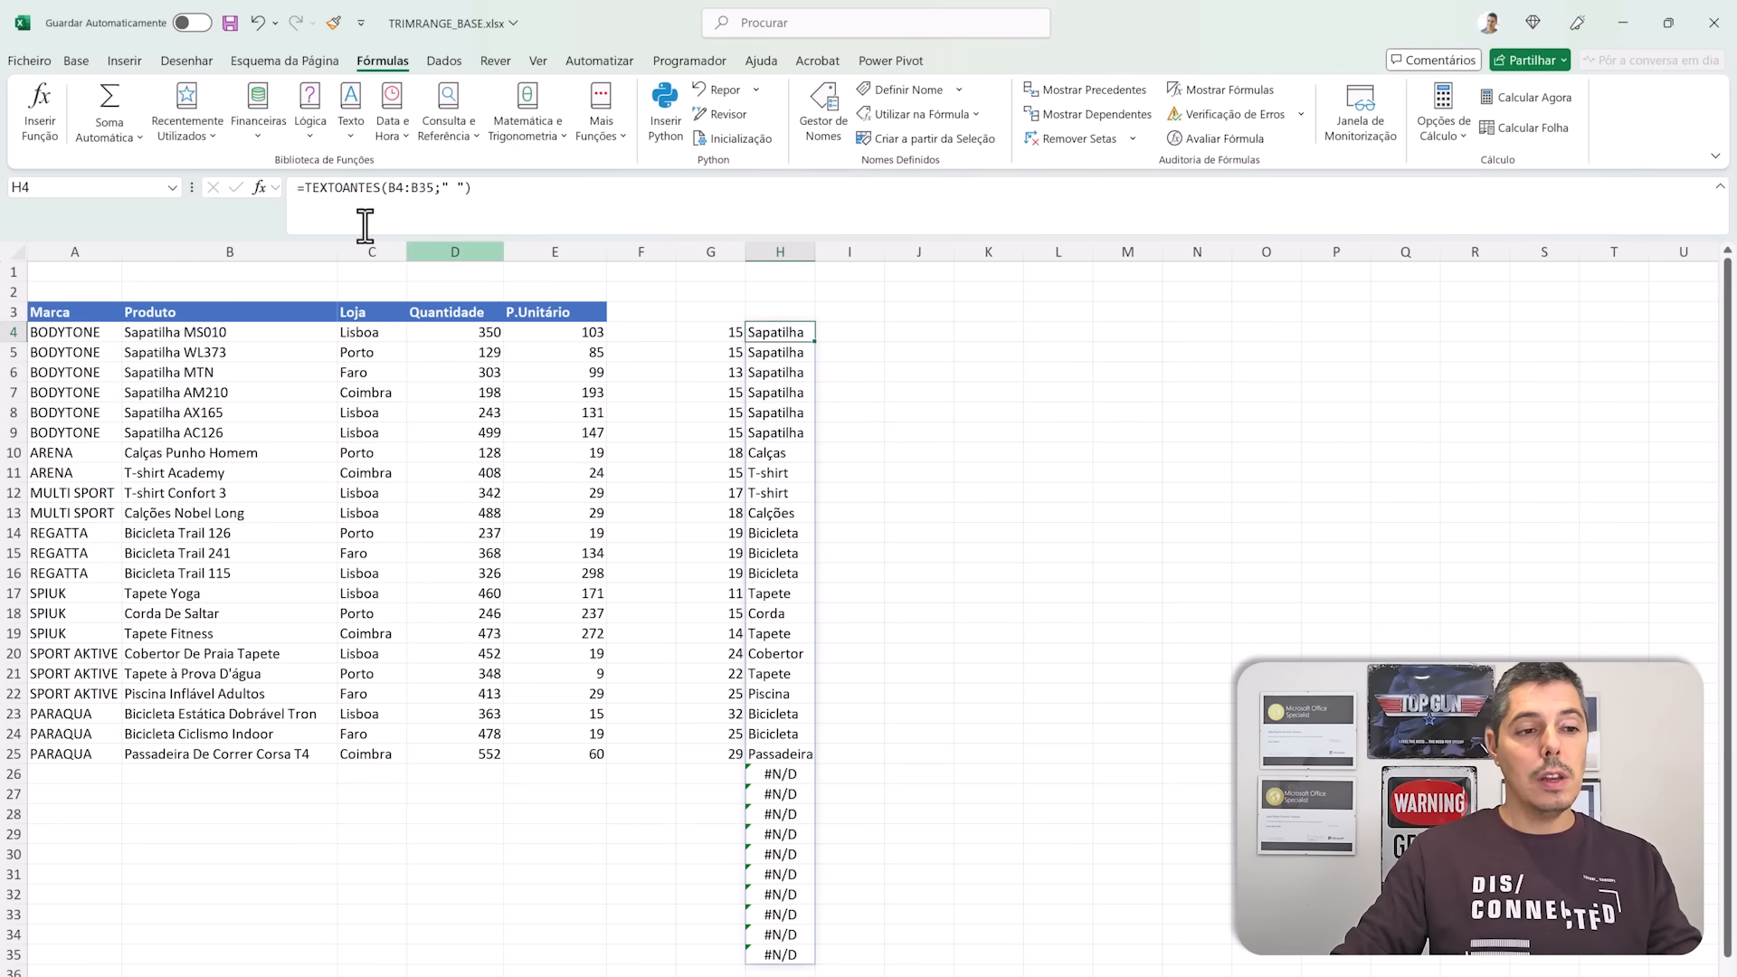
{"action": "left_click", "coordinate": [302, 186]}
{"action": "type", "text": "SE"}
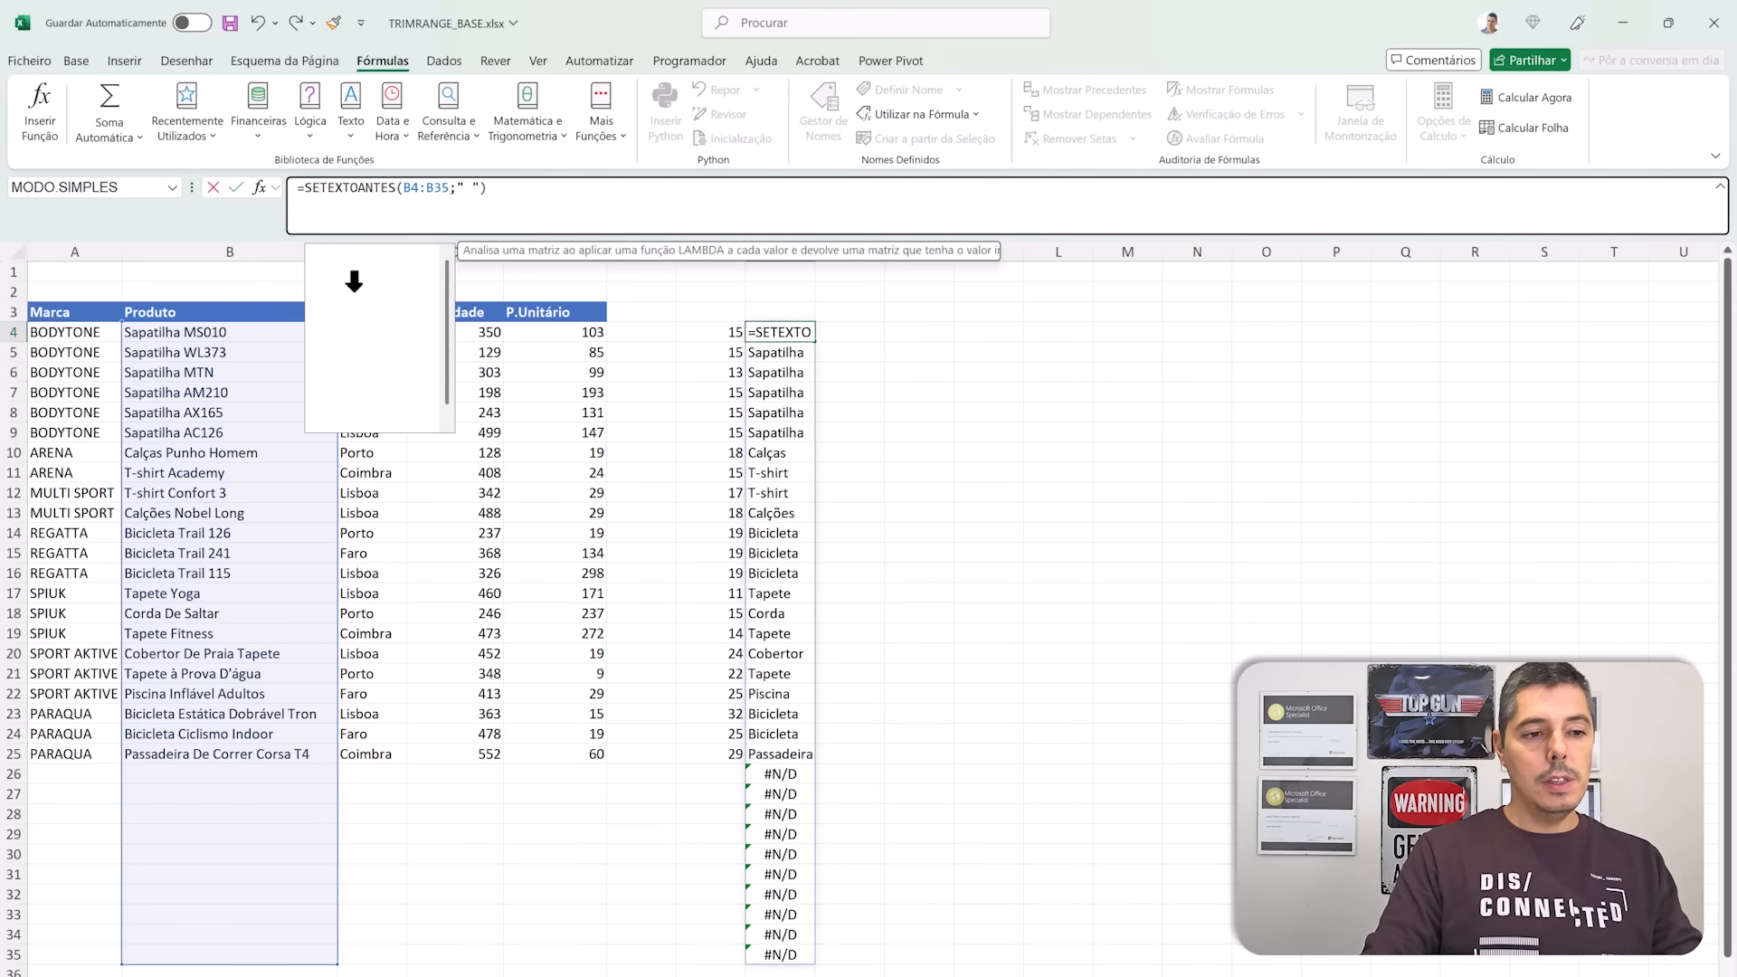
{"action": "key", "text": "Down"}
{"action": "key", "text": "Down"}
{"action": "key", "text": "Down"}
{"action": "key", "text": "Down"}
{"action": "key", "text": "Down"}
{"action": "key", "text": "Down"}
{"action": "key", "text": "Down"}
{"action": "key", "text": "Down"}
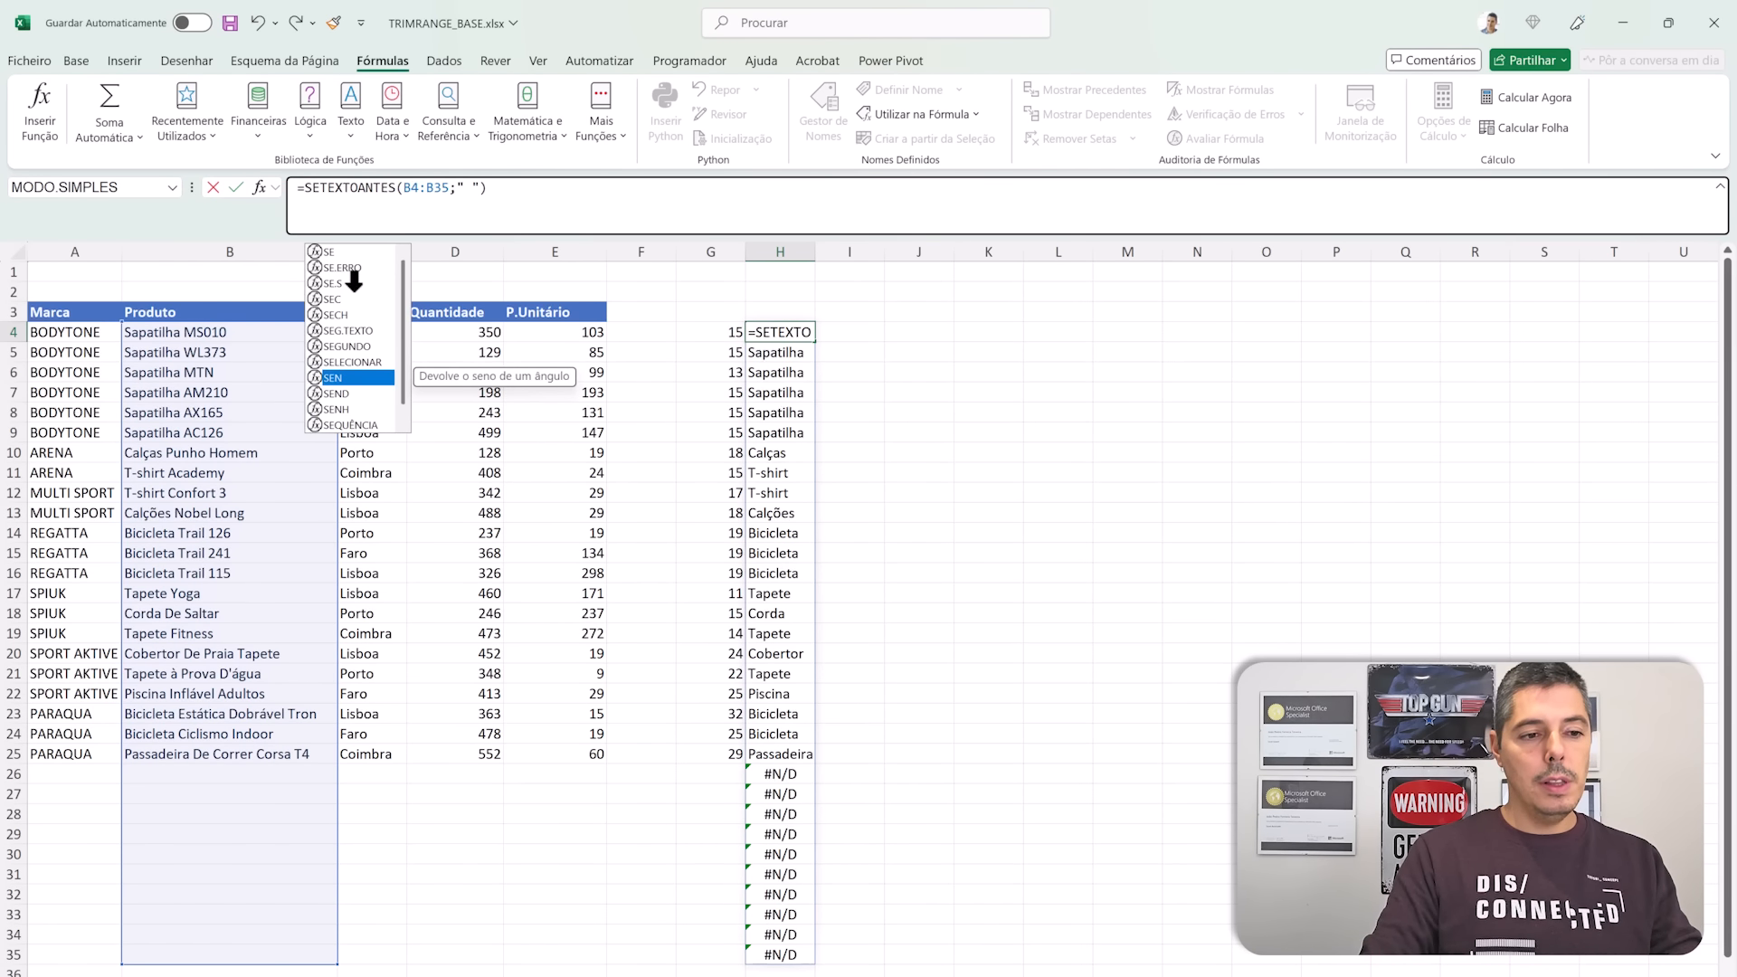
{"action": "type", "text": "nd("}
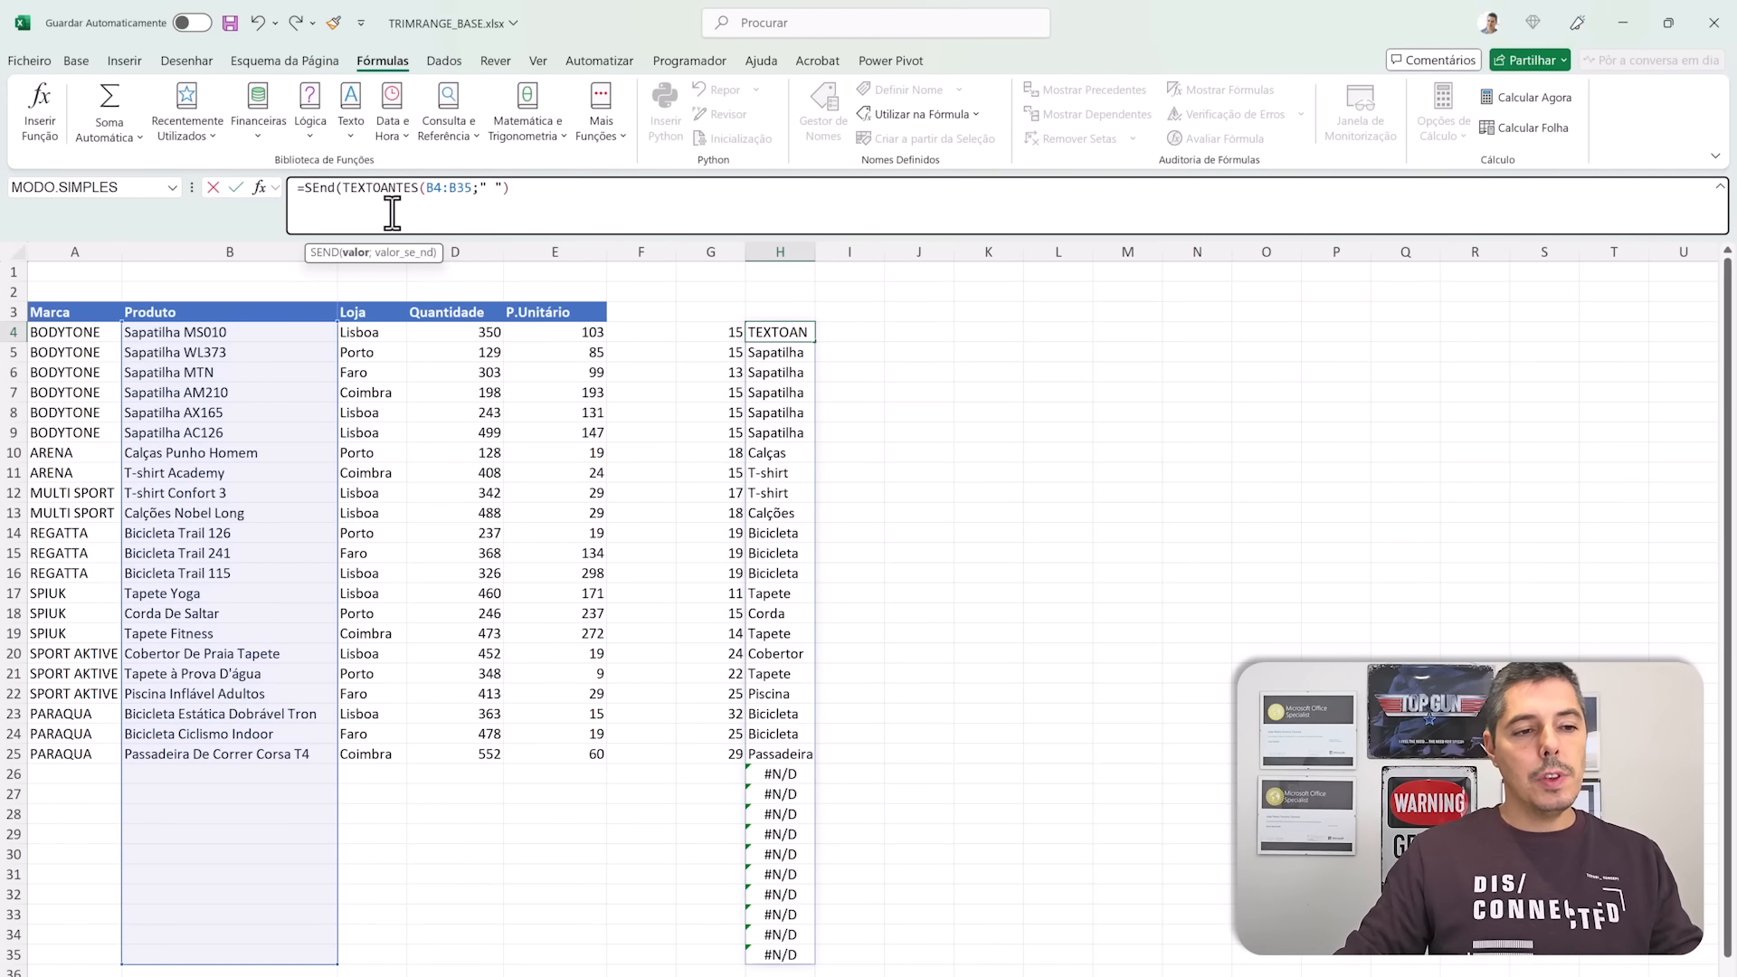
{"action": "double_click", "coordinate": [321, 187]}
{"action": "type", "text": "SEND"}
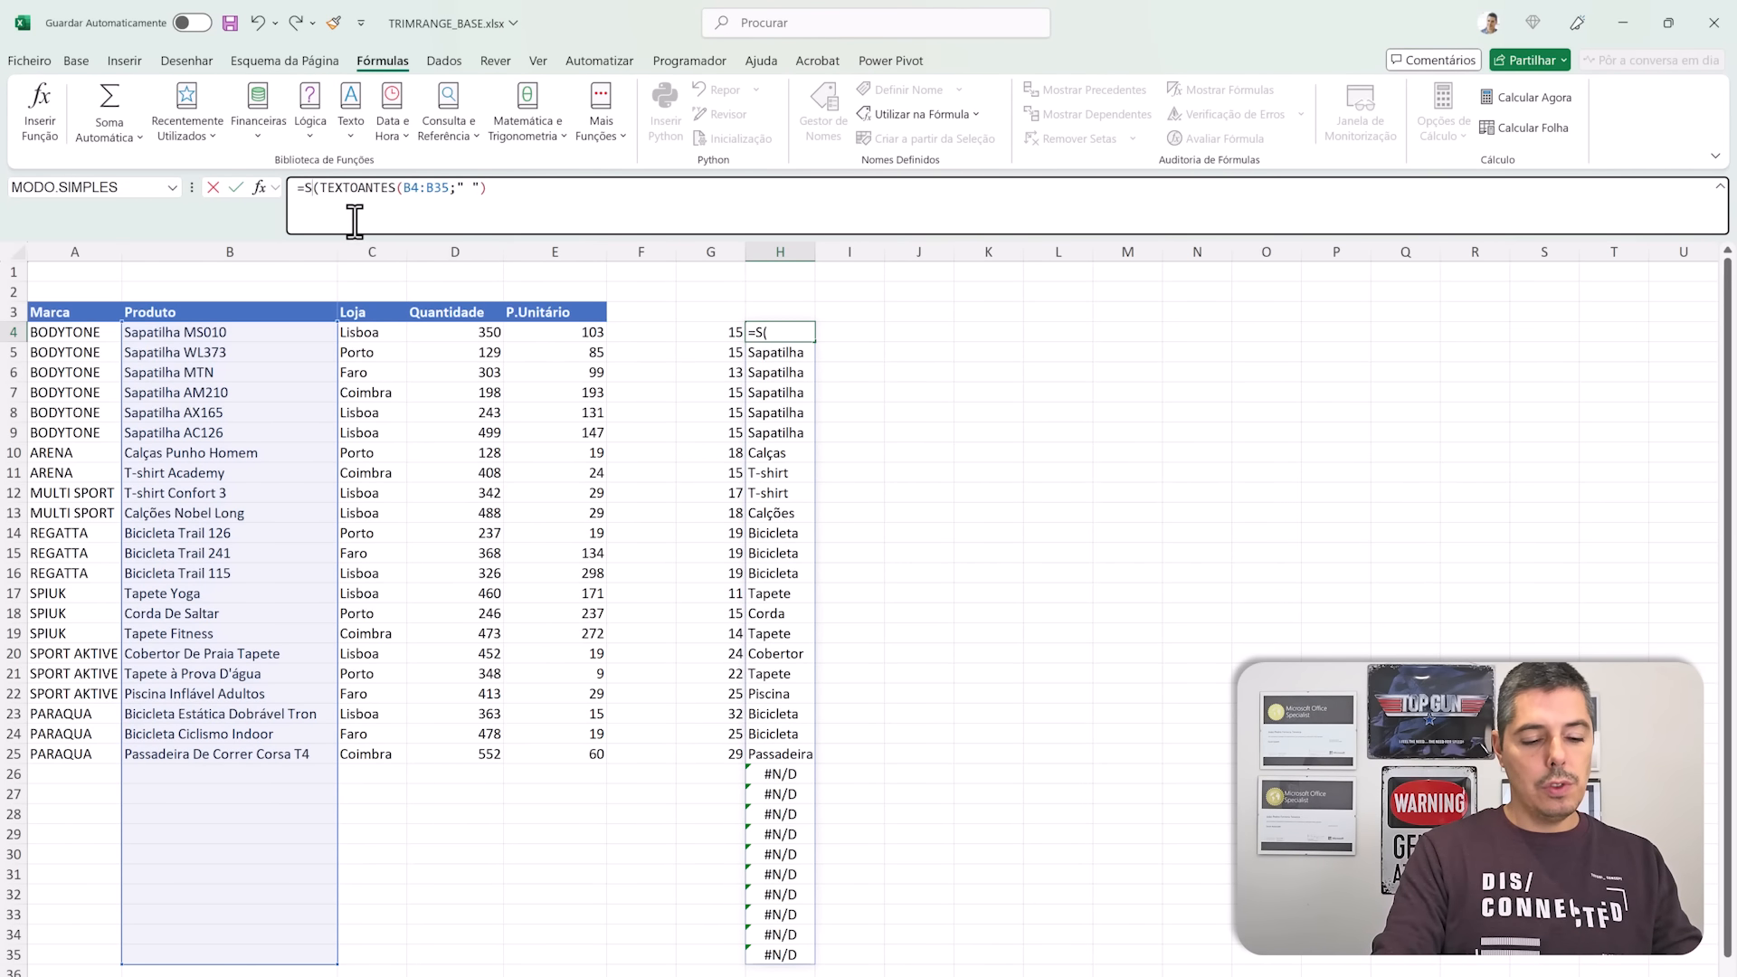
Step: Give SEND an empty text ("") as its valor_se_nd argument and commit =SEND(TEXTOANTES(B4:B35;" ");"") in H4
{"action": "left_click", "coordinate": [547, 190]}
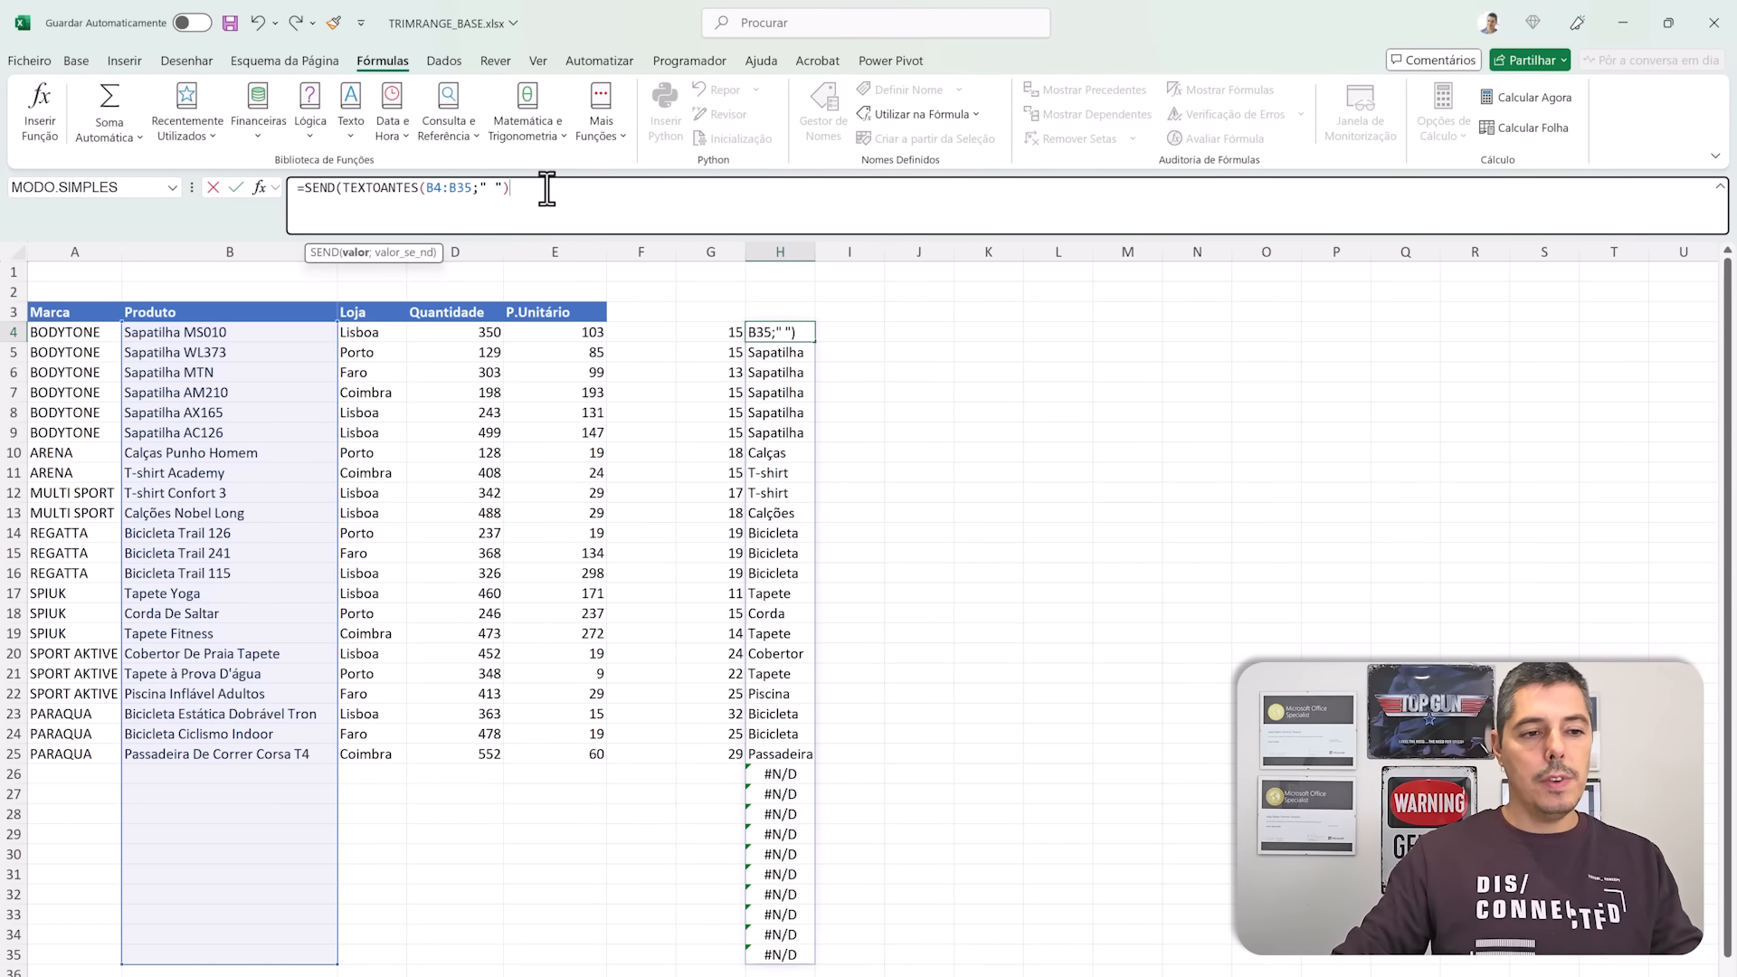
{"action": "type", "text": ";"}
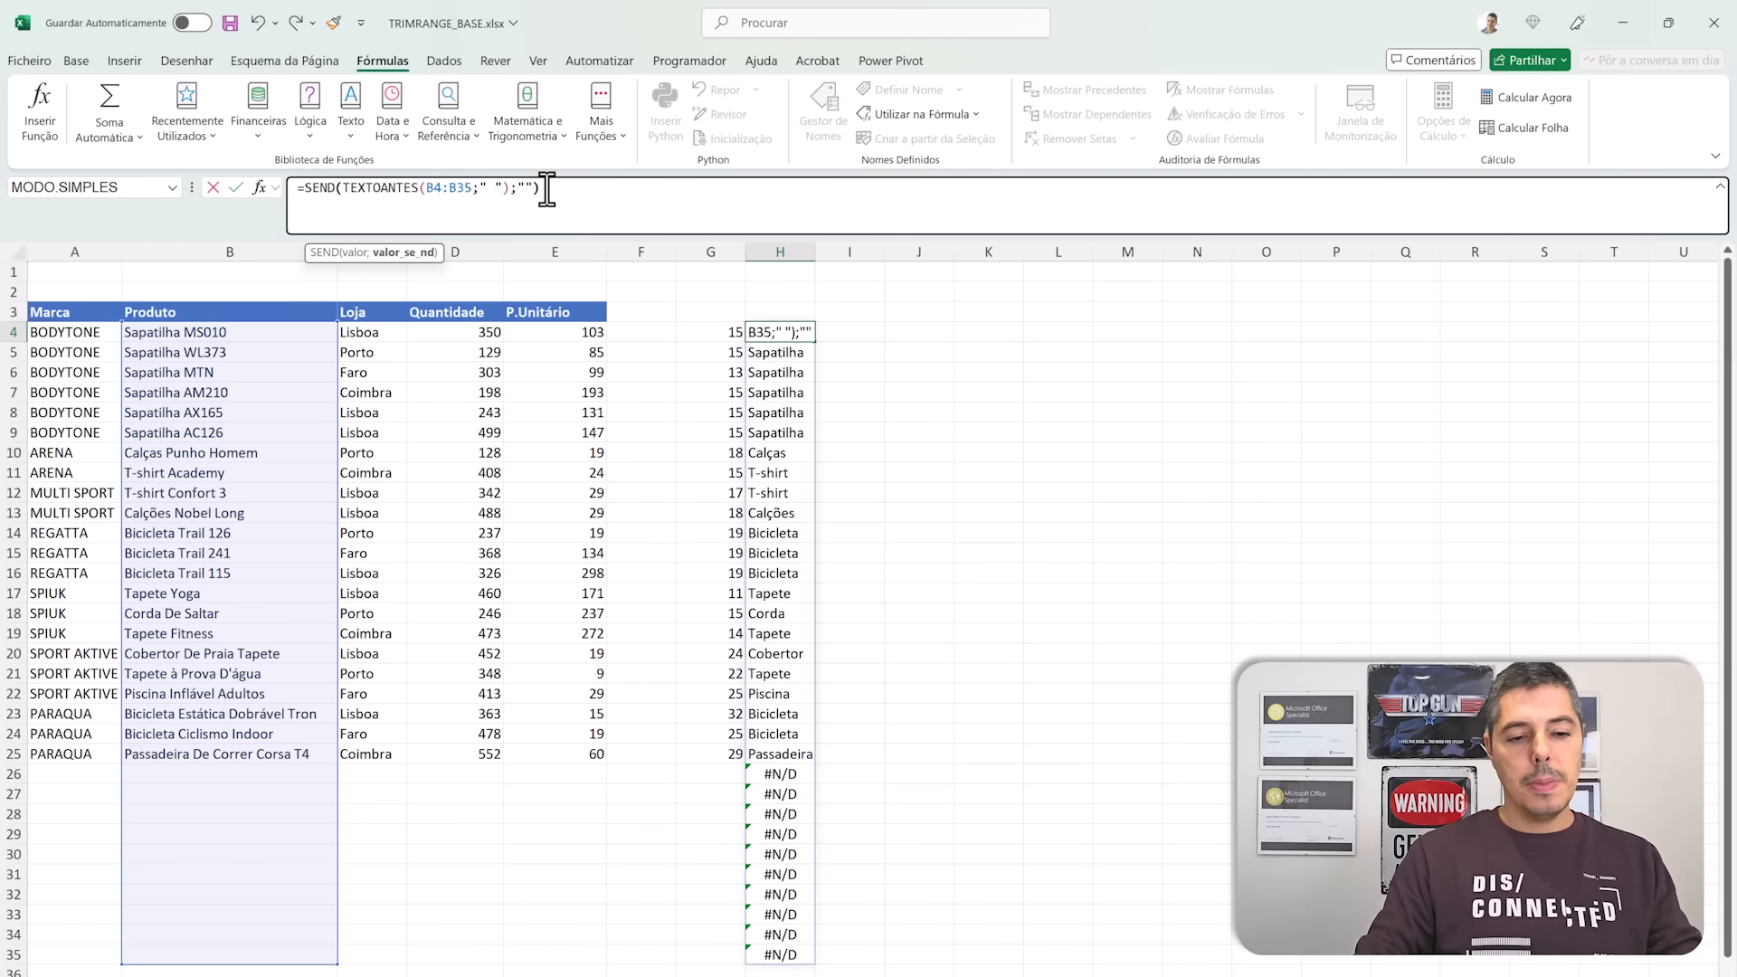
{"action": "type", "text": "\"\")"}
{"action": "key", "text": "Return"}
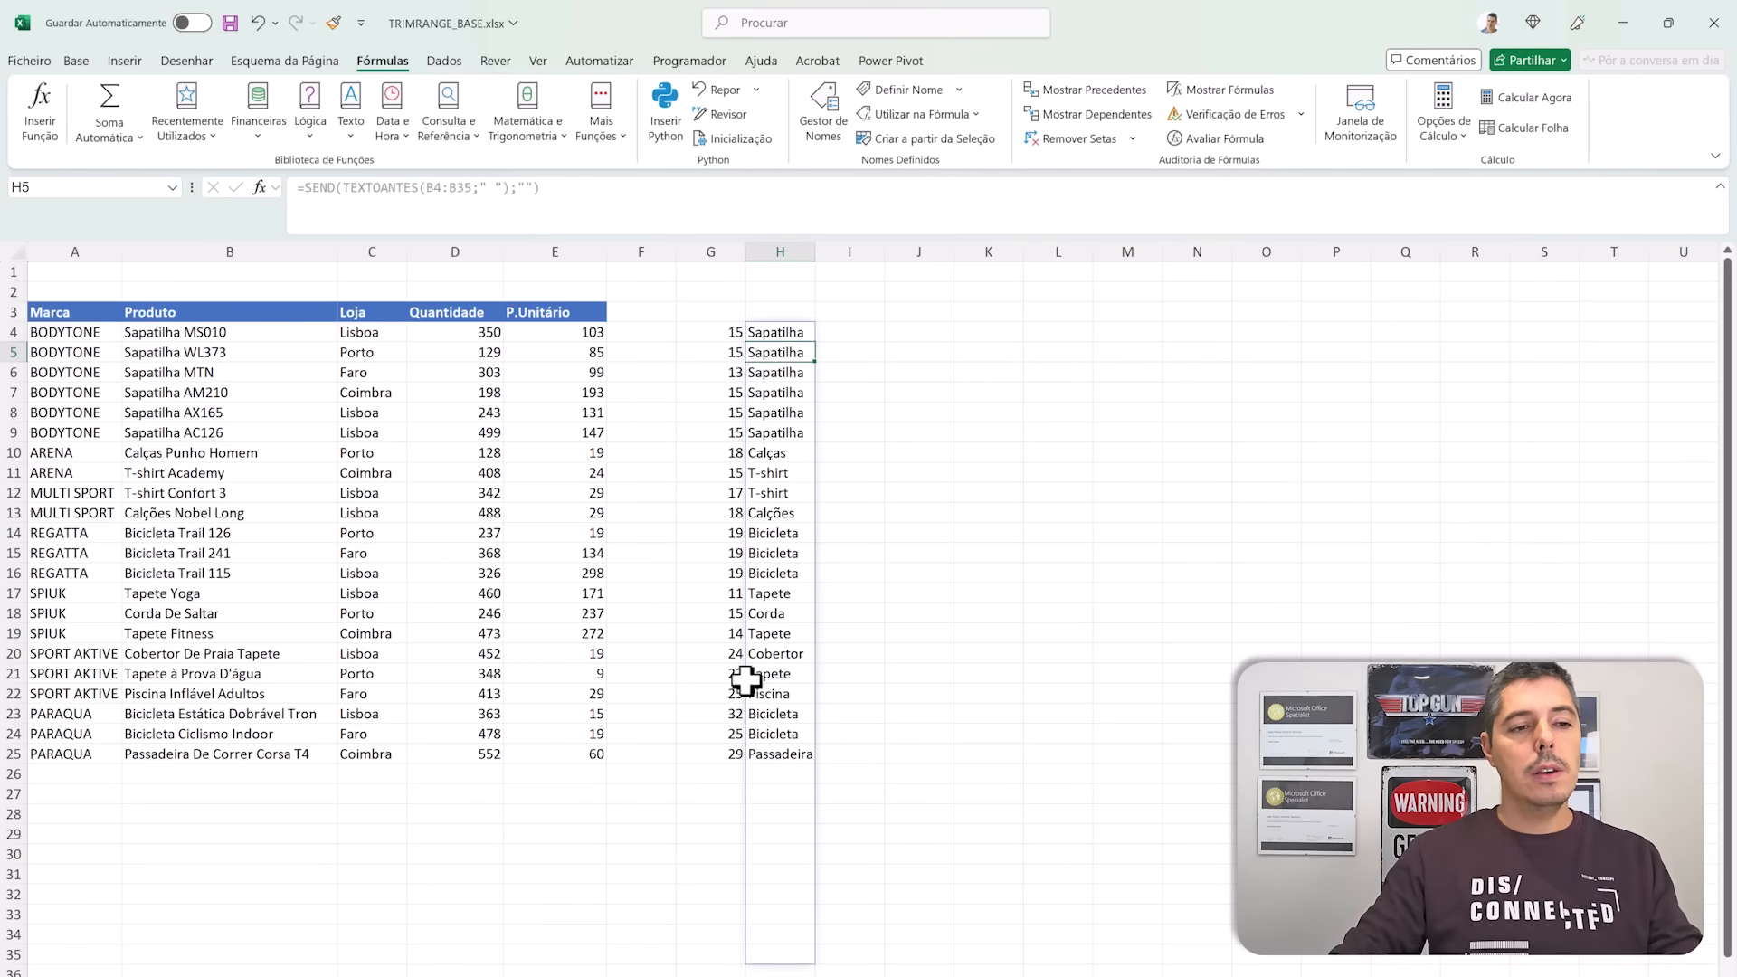
Step: Remove the SEND wrapper and its empty-text argument from H4, leaving =TEXTOANTES(B4:B35;" ") in the formula being edited
{"action": "left_click", "coordinate": [344, 192]}
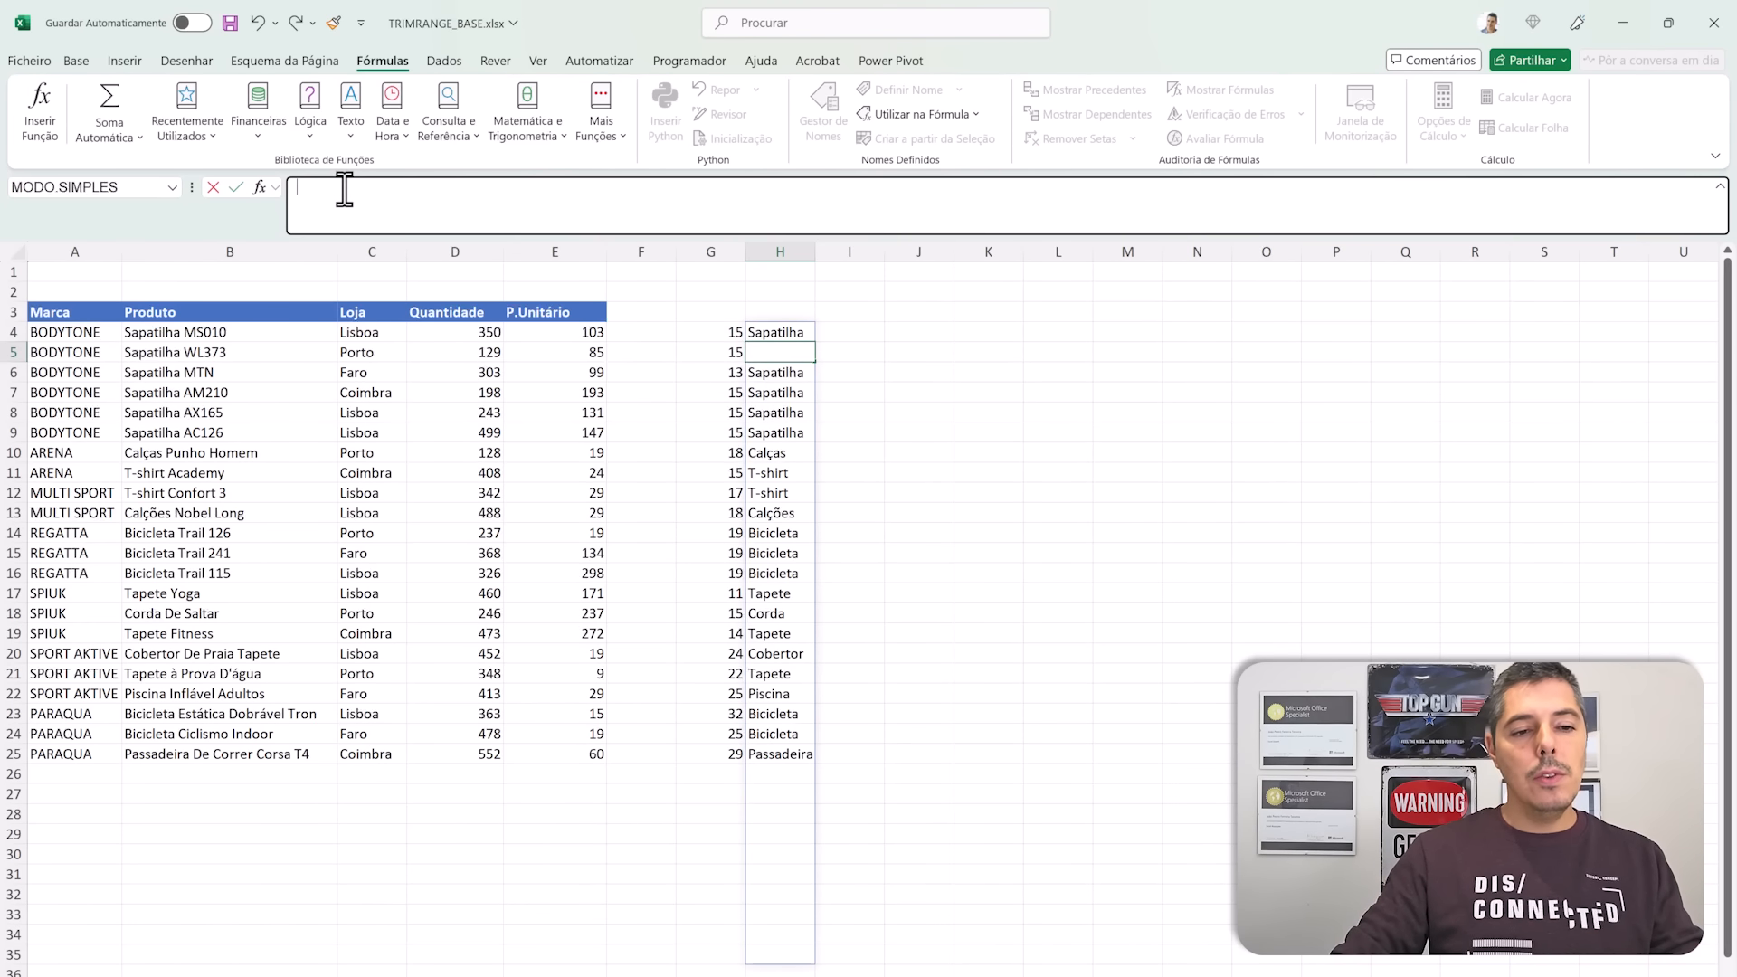
{"action": "key", "text": "Escape"}
{"action": "left_click", "coordinate": [794, 336]}
{"action": "left_click", "coordinate": [342, 187]}
{"action": "key", "text": "BackSpace"}
{"action": "key", "text": "BackSpace"}
{"action": "key", "text": "BackSpace"}
{"action": "key", "text": "BackSpace"}
{"action": "key", "text": "BackSpace"}
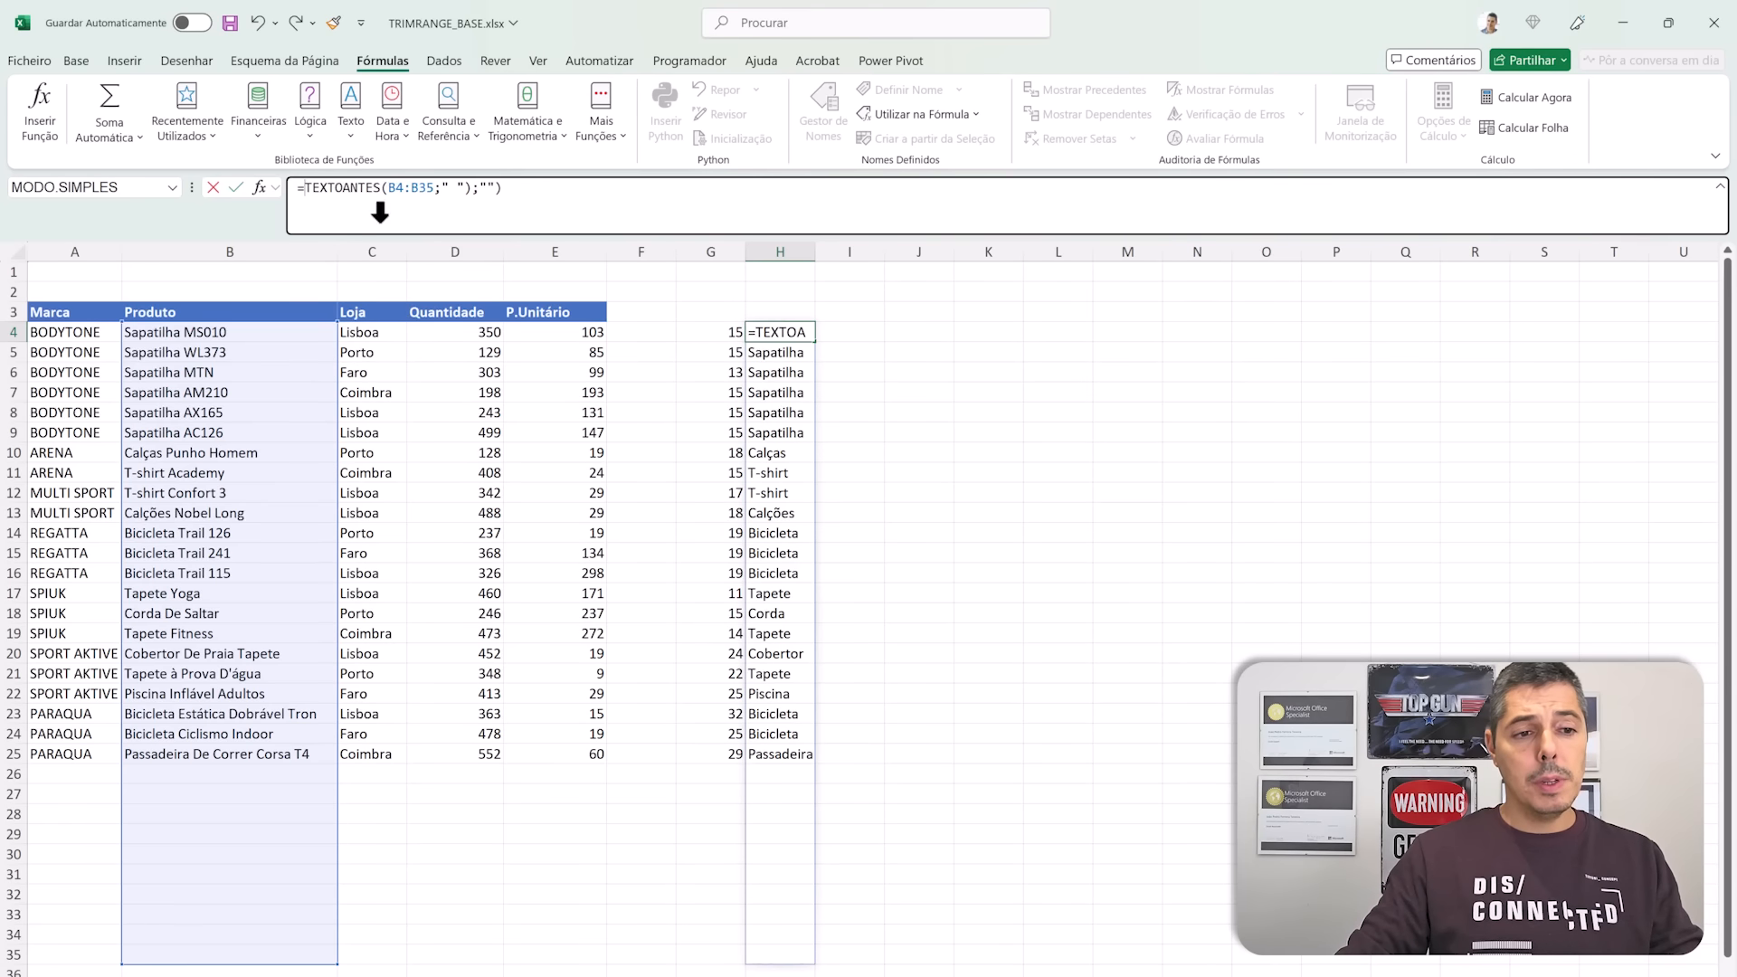
{"action": "left_click_drag", "start_coordinate": [470, 188], "coordinate": [517, 187]}
{"action": "key", "text": "BackSpace"}
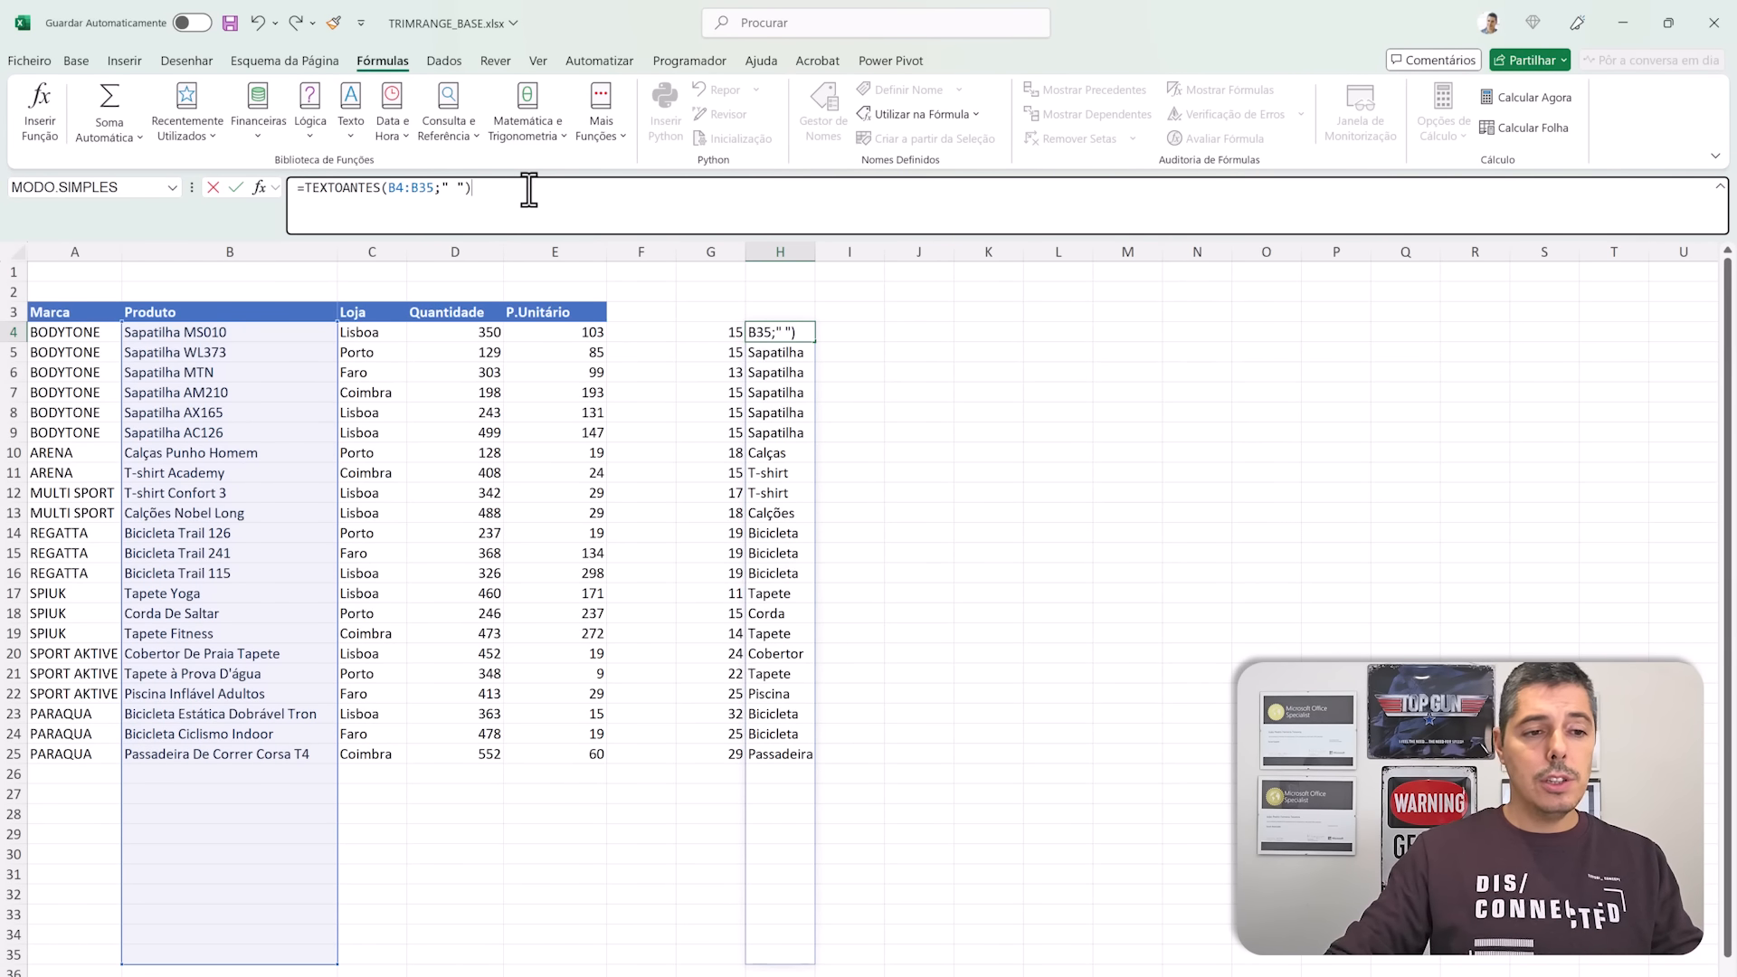
{"action": "left_click", "coordinate": [386, 187]}
{"action": "type", "text": "TRI"}
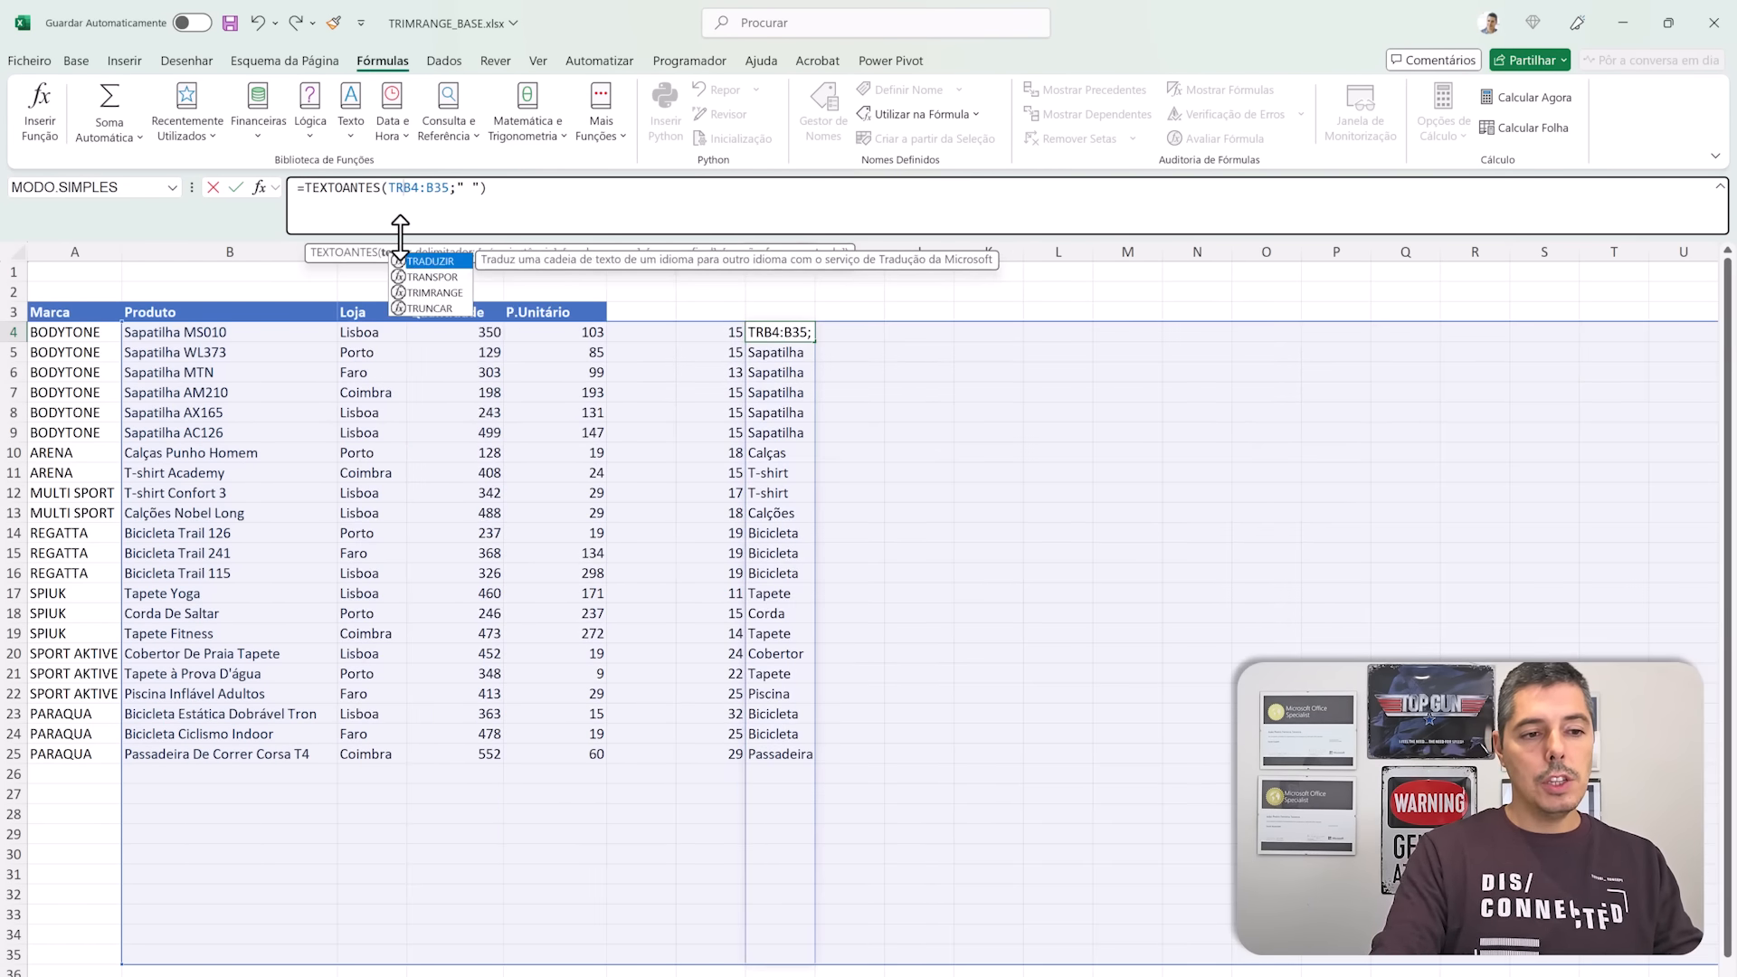
{"action": "key", "text": "Tab"}
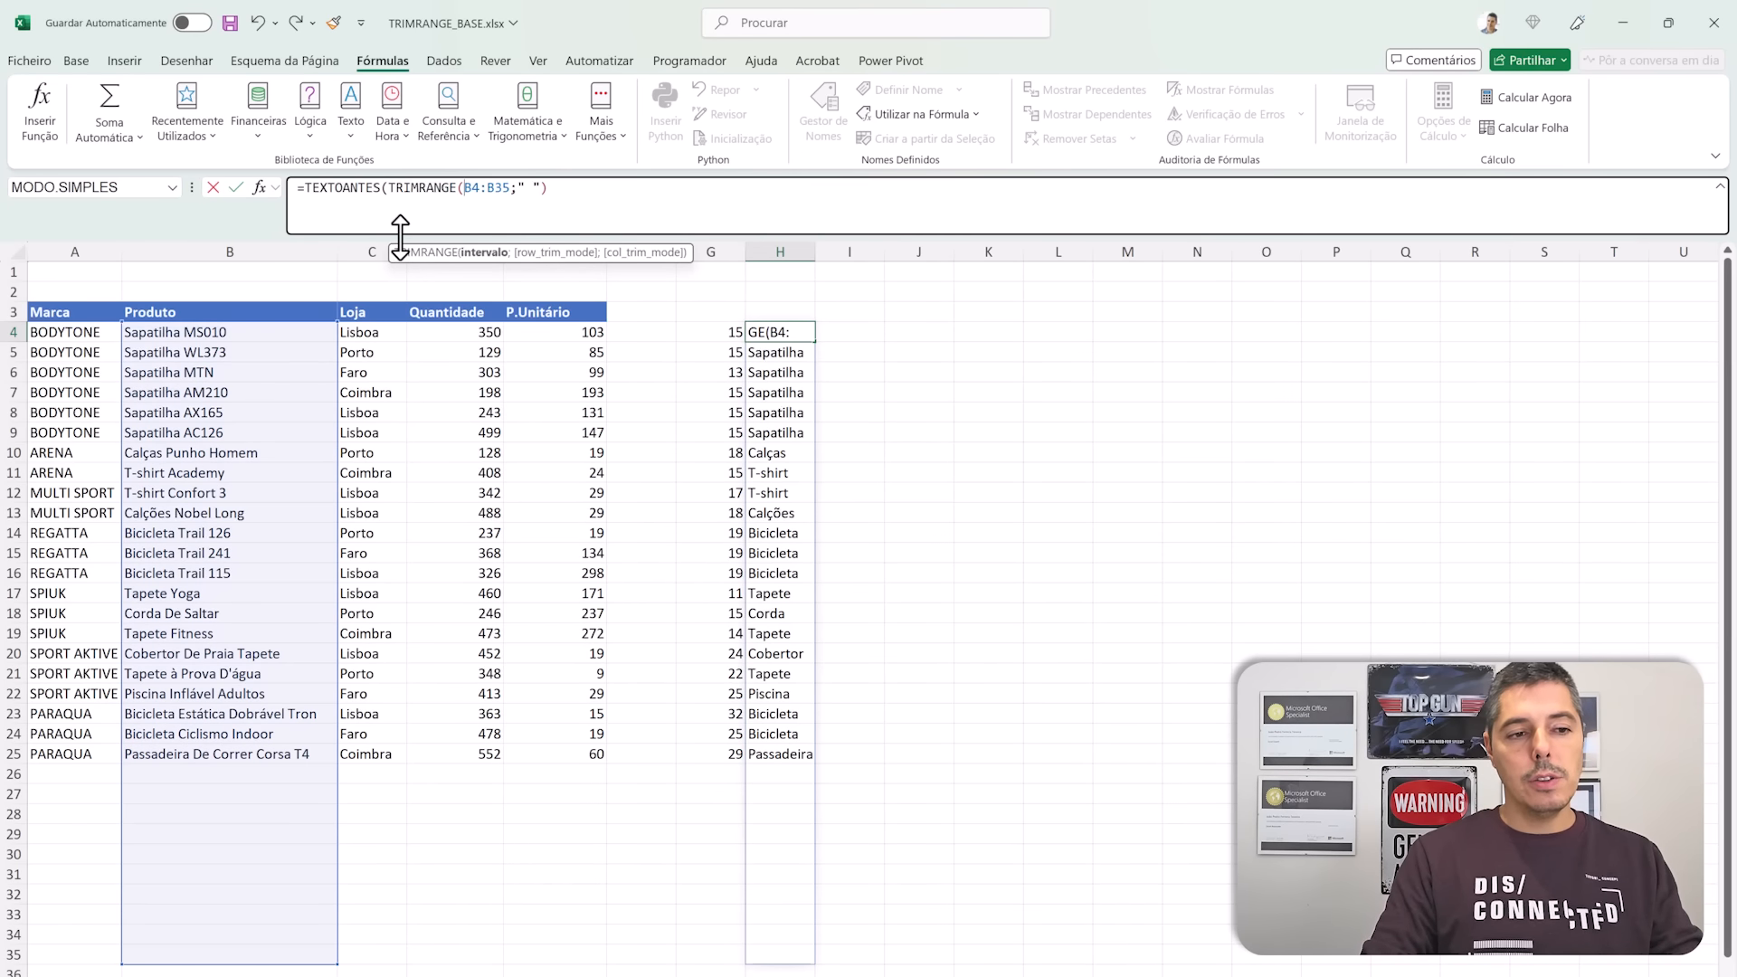
{"action": "key", "text": "BackSpace"}
{"action": "key", "text": "BackSpace"}
{"action": "key", "text": "BackSpace"}
{"action": "key", "text": "BackSpace"}
{"action": "key", "text": "BackSpace"}
{"action": "key", "text": "BackSpace"}
{"action": "key", "text": "BackSpace"}
{"action": "key", "text": "BackSpace"}
{"action": "key", "text": "BackSpace"}
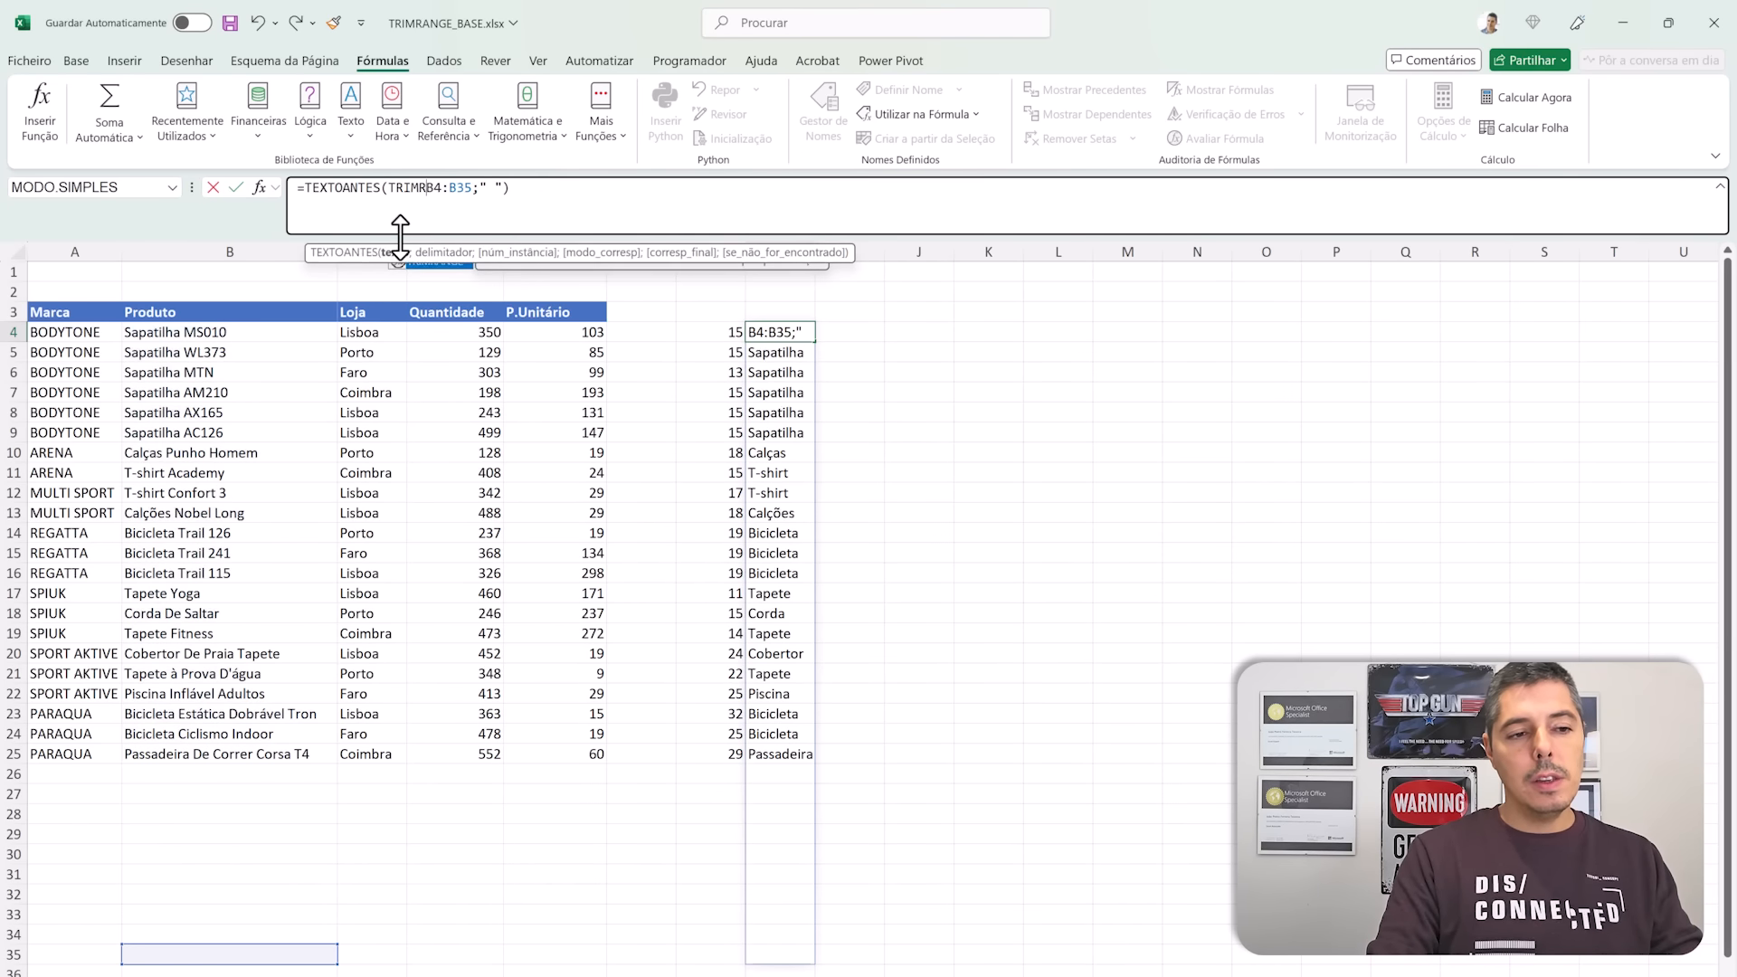
{"action": "key", "text": "BackSpace"}
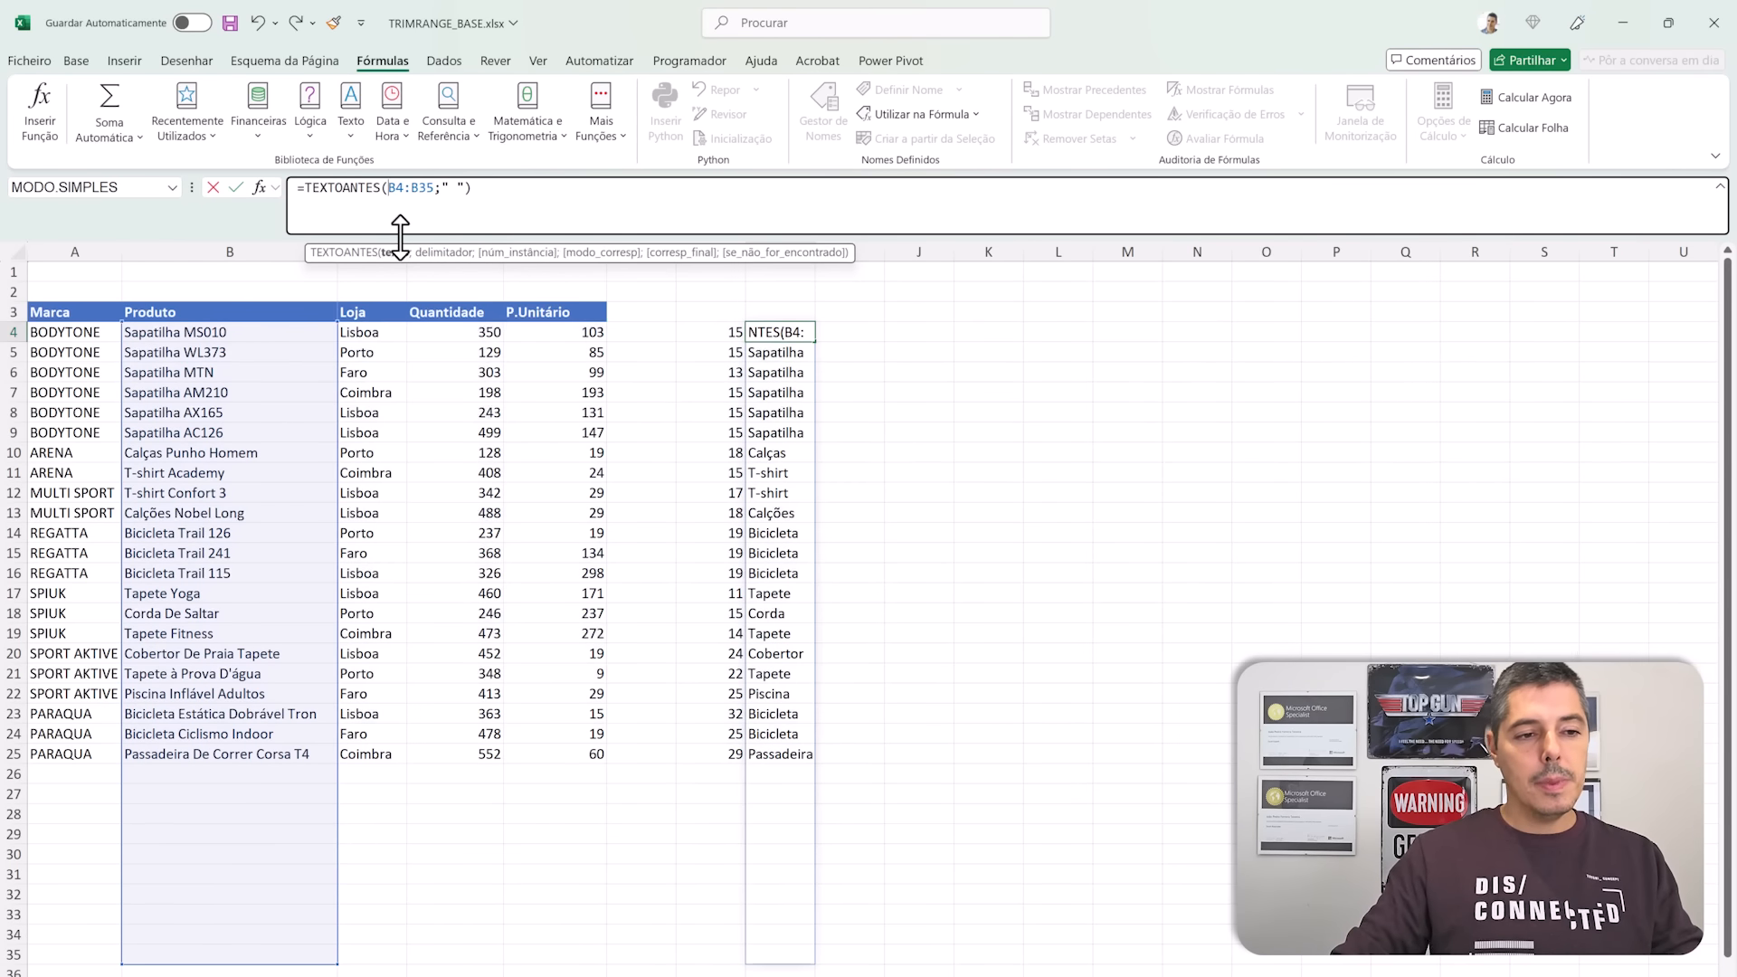
Step: Try the trailing-trim reference B4:.B35 in H4's TEXTOANTES formula by adding a dot after the colon
{"action": "left_click_drag", "start_coordinate": [405, 187], "coordinate": [412, 190]}
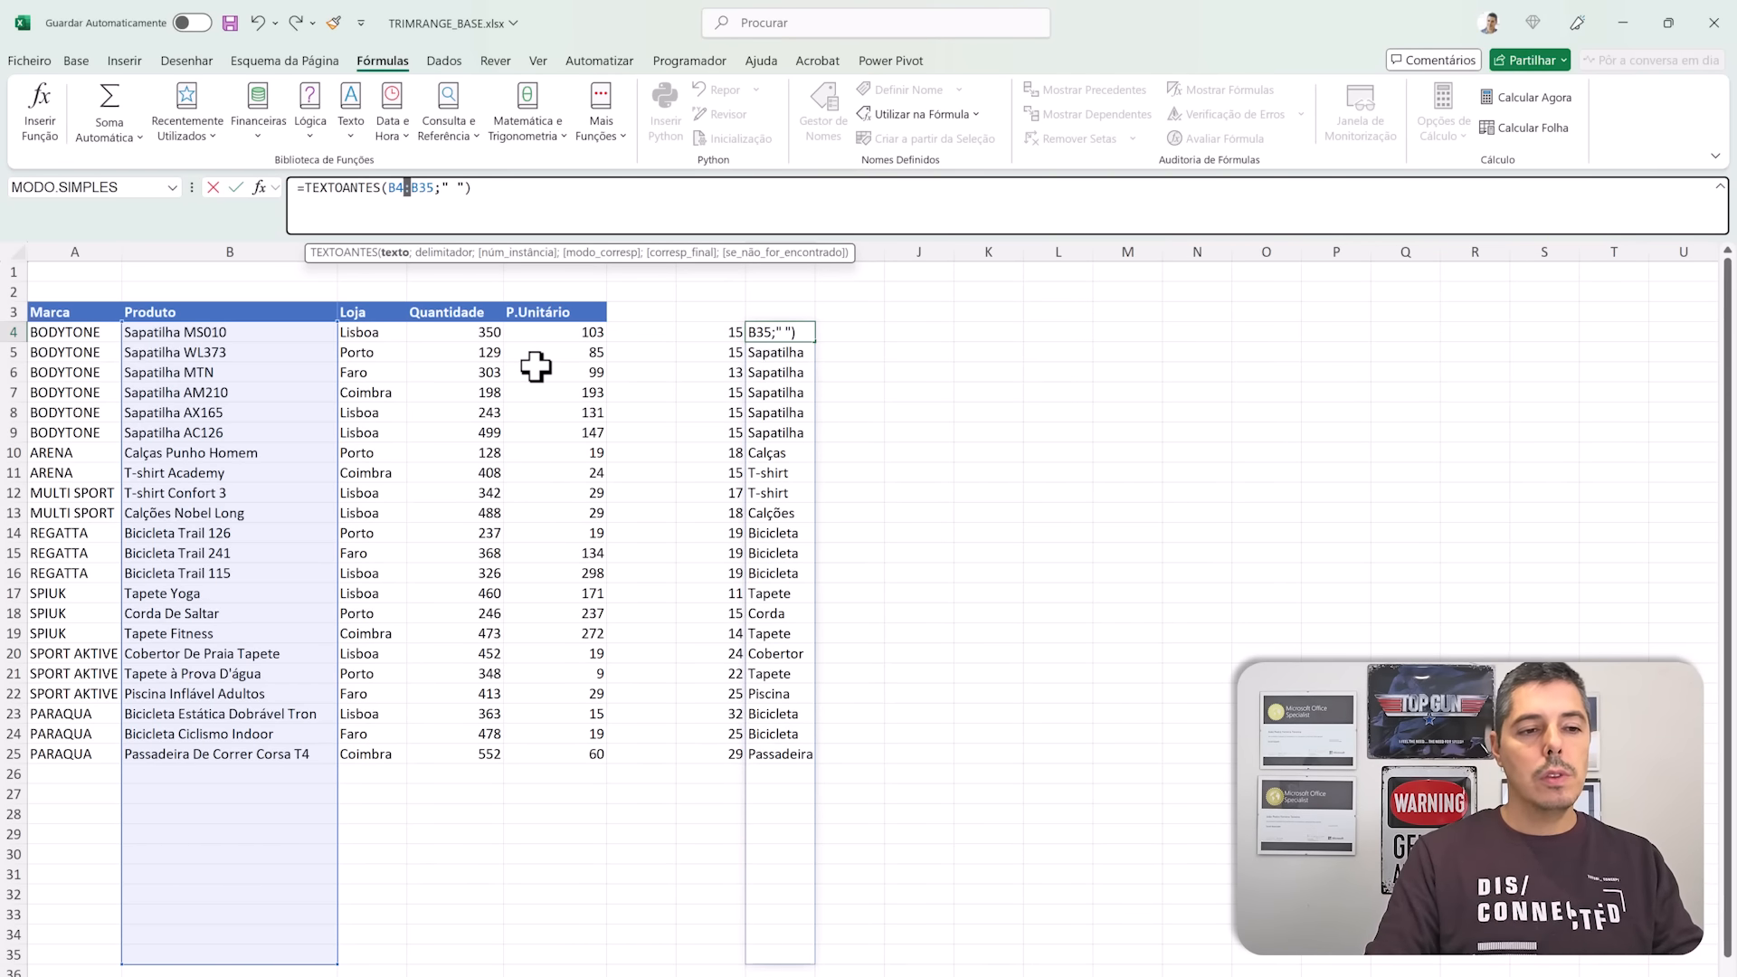
{"action": "key", "text": "Right"}
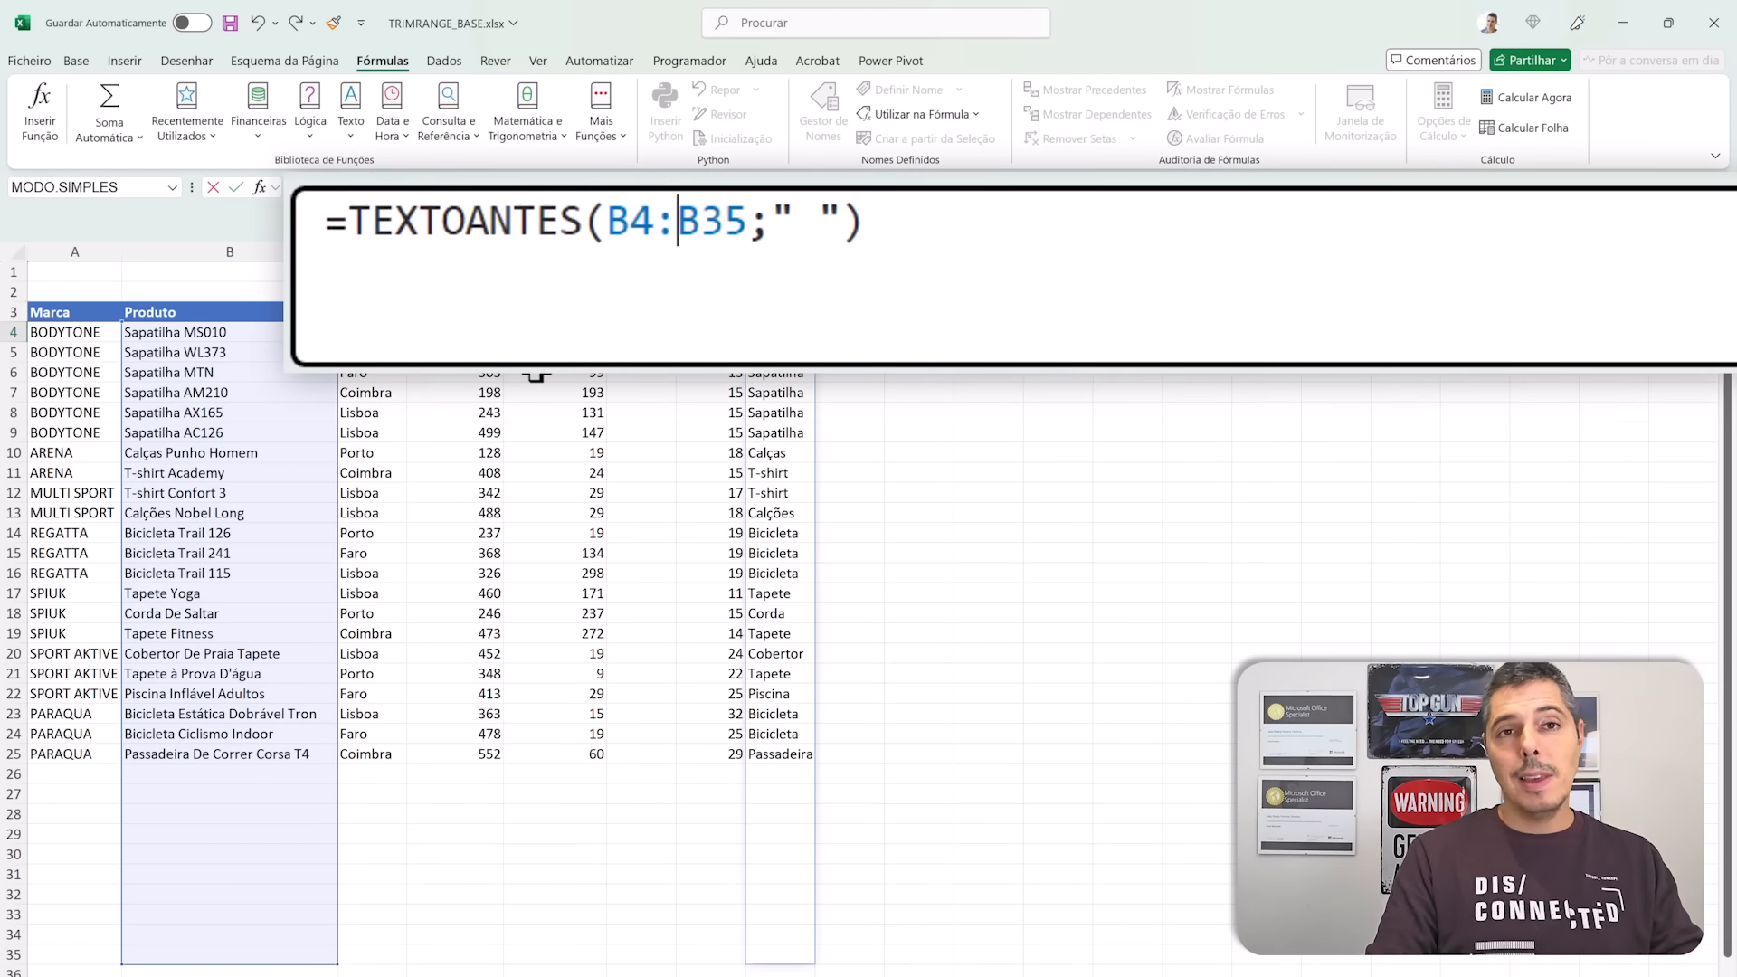
{"action": "type", "text": "."}
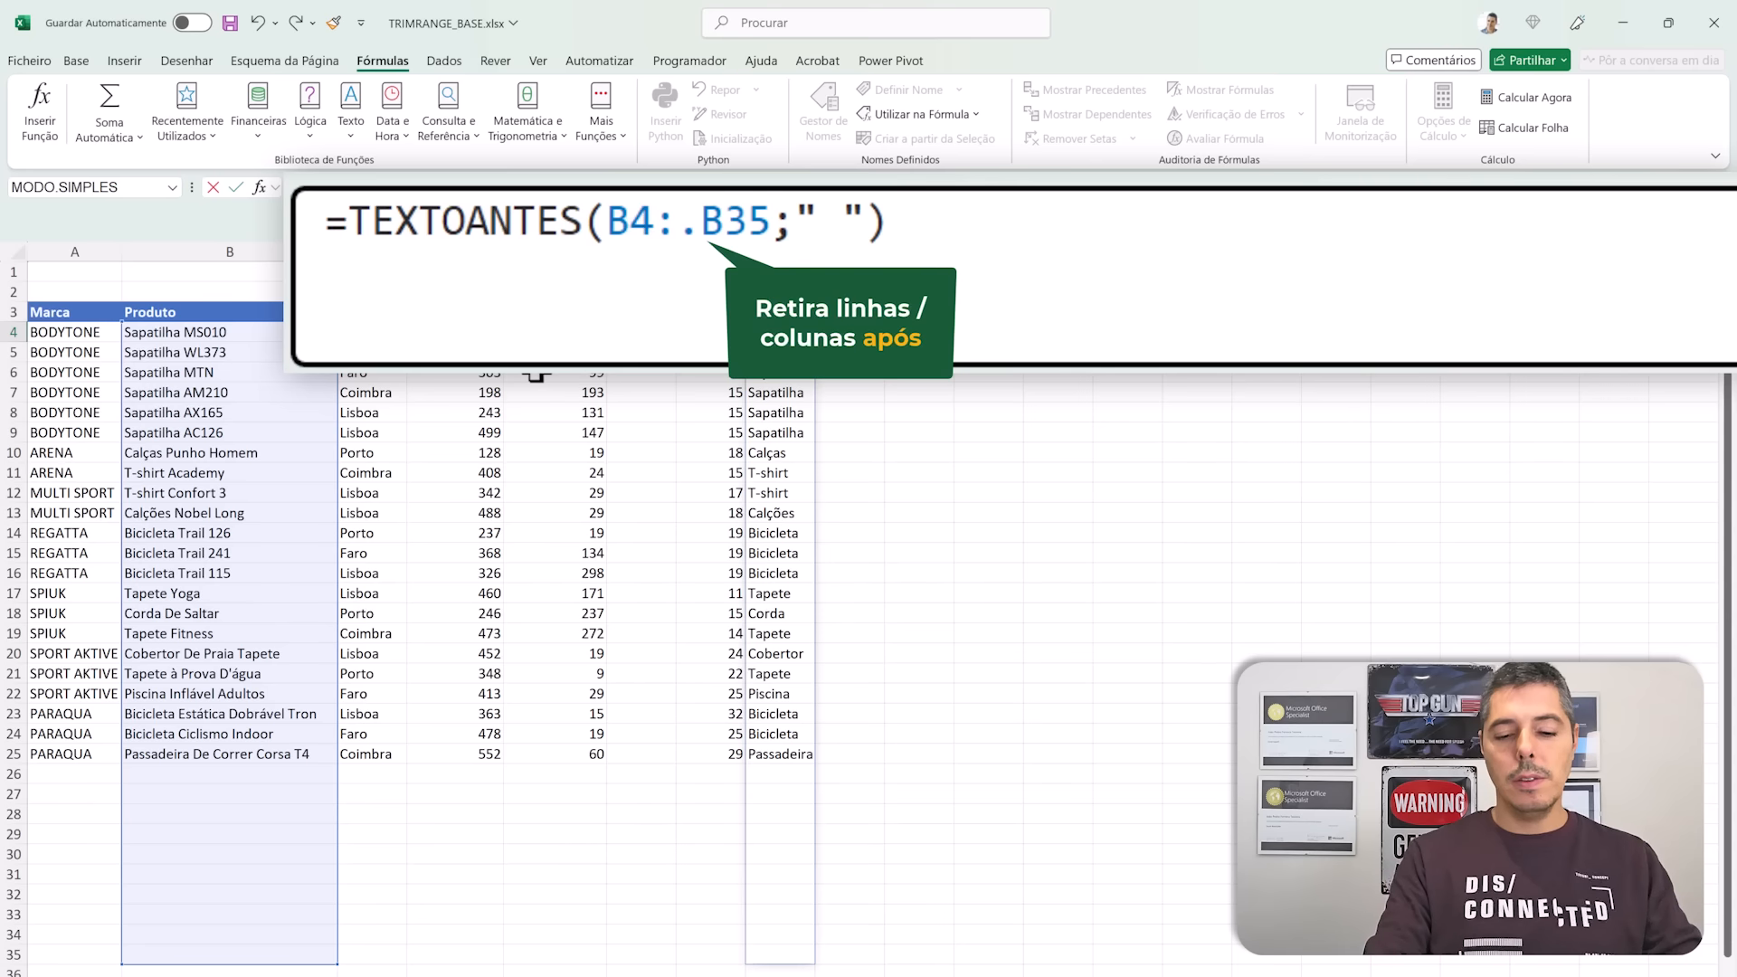
{"action": "key", "text": "BackSpace"}
Step: Add a dot before the colon in H4's range reference so that it reads B4.:B35
{"action": "key", "text": "Left"}
{"action": "type", "text": "."}
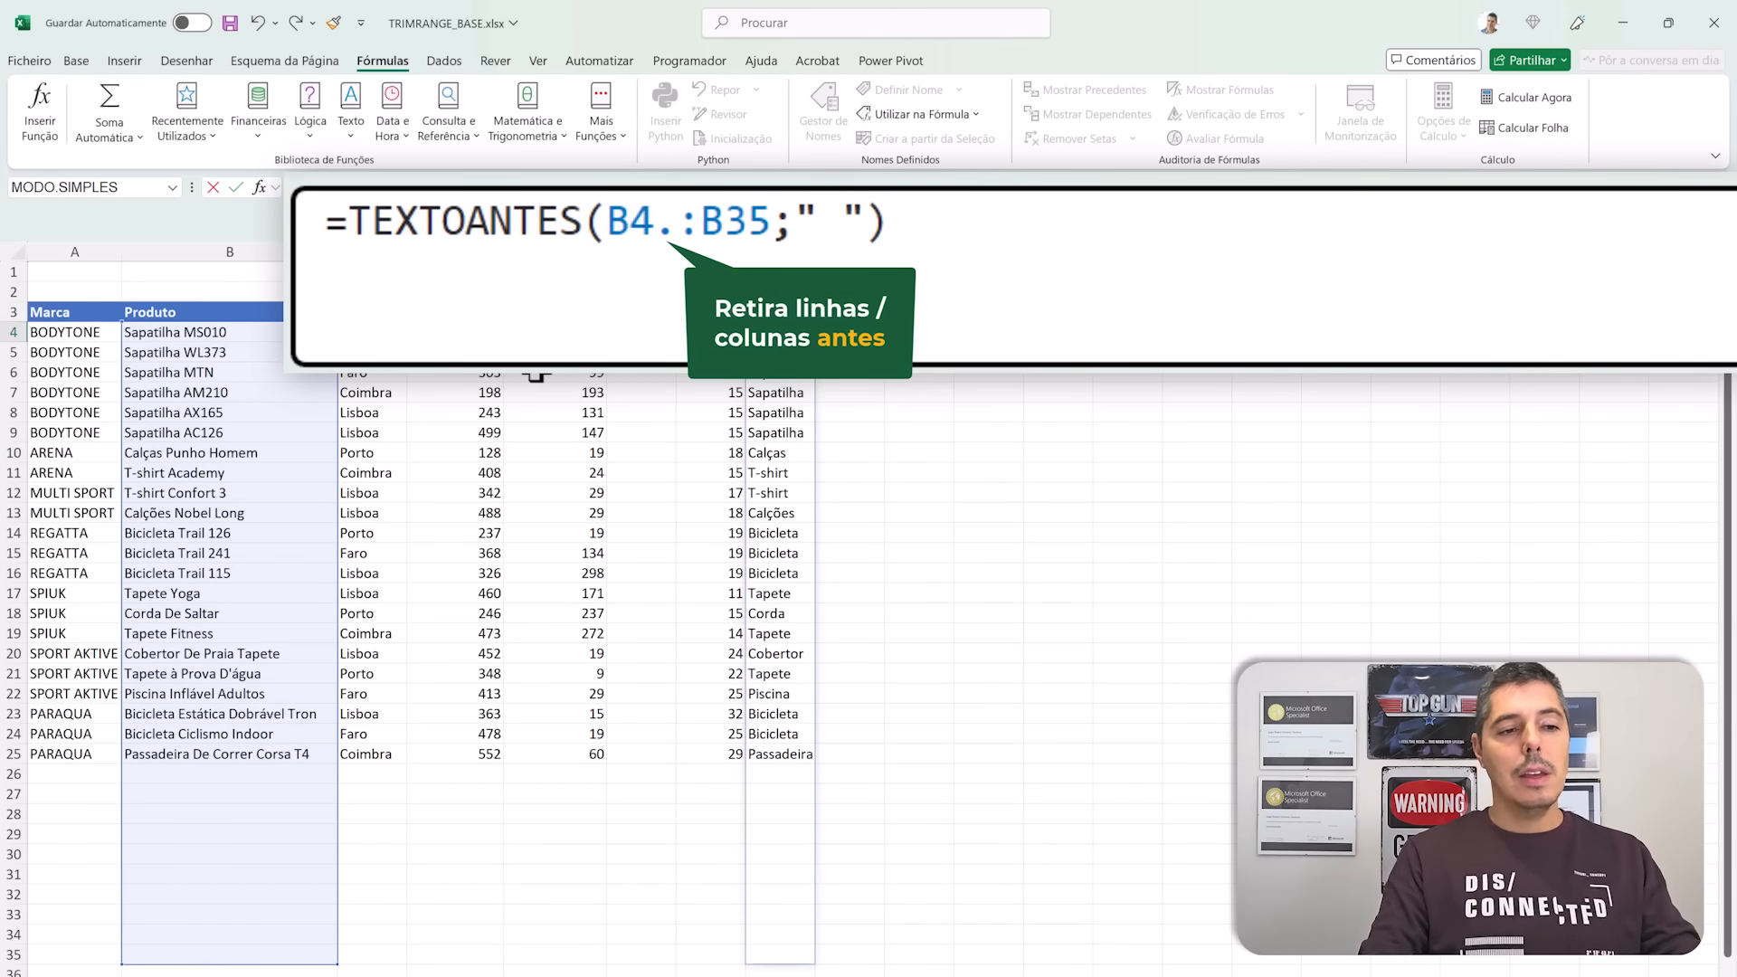
{"action": "key", "text": "shift+Left"}
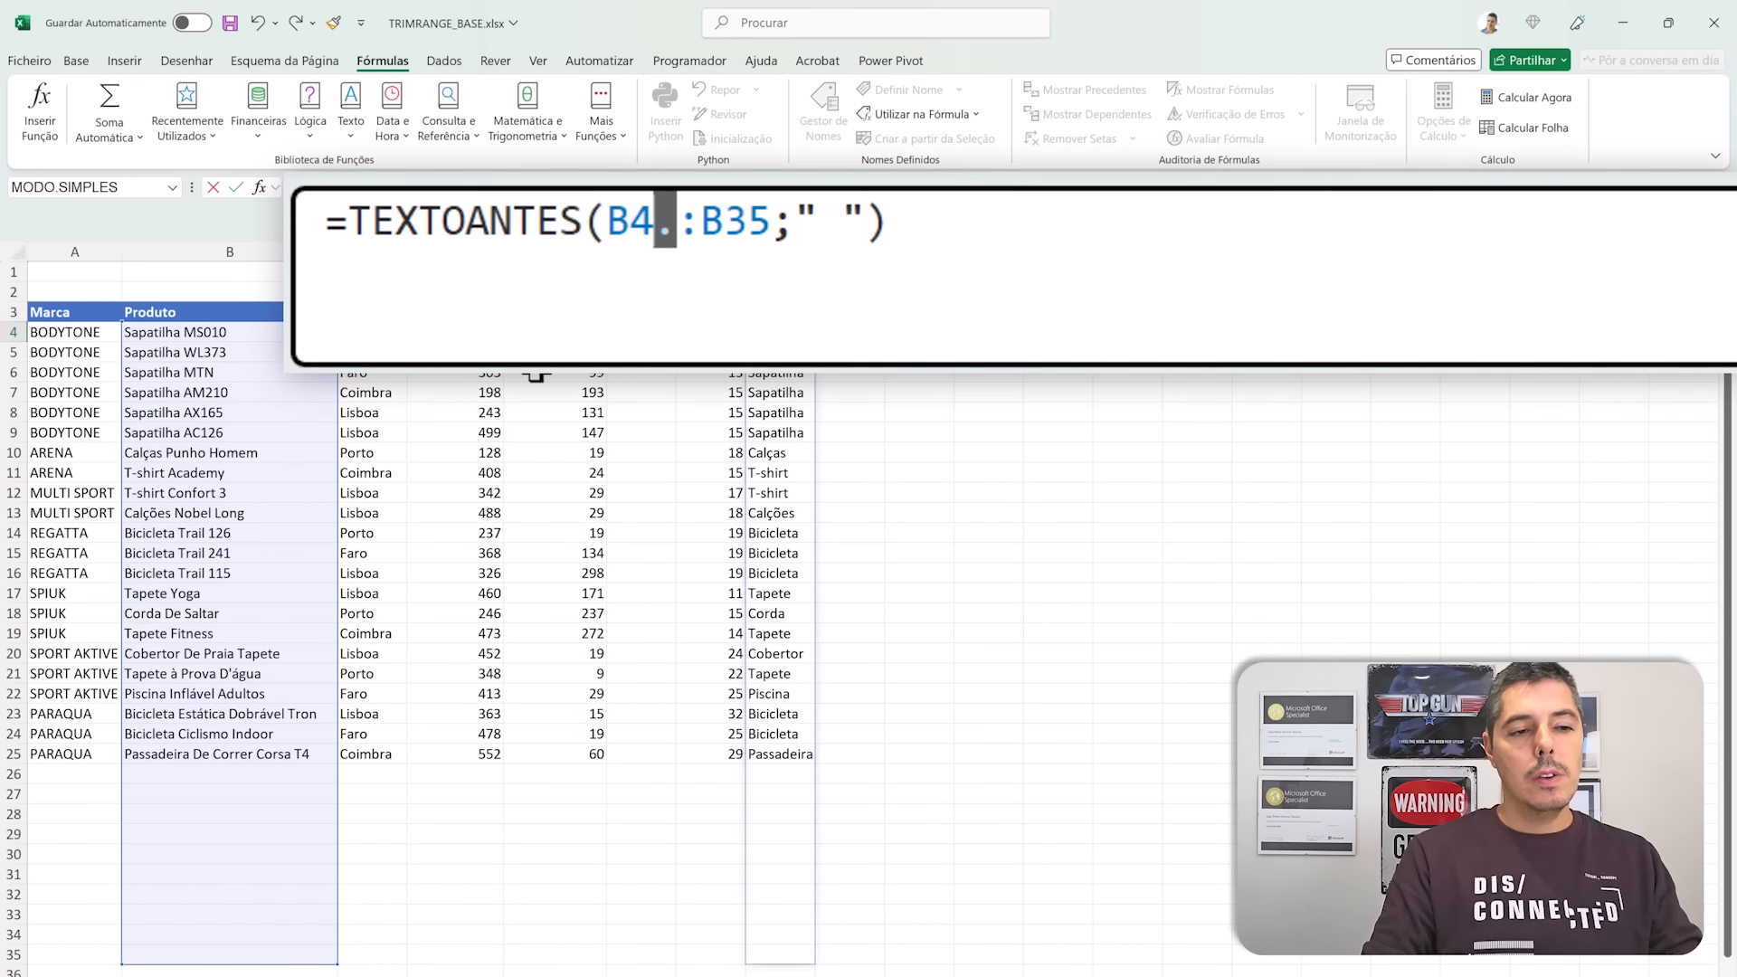
{"action": "key", "text": "Right"}
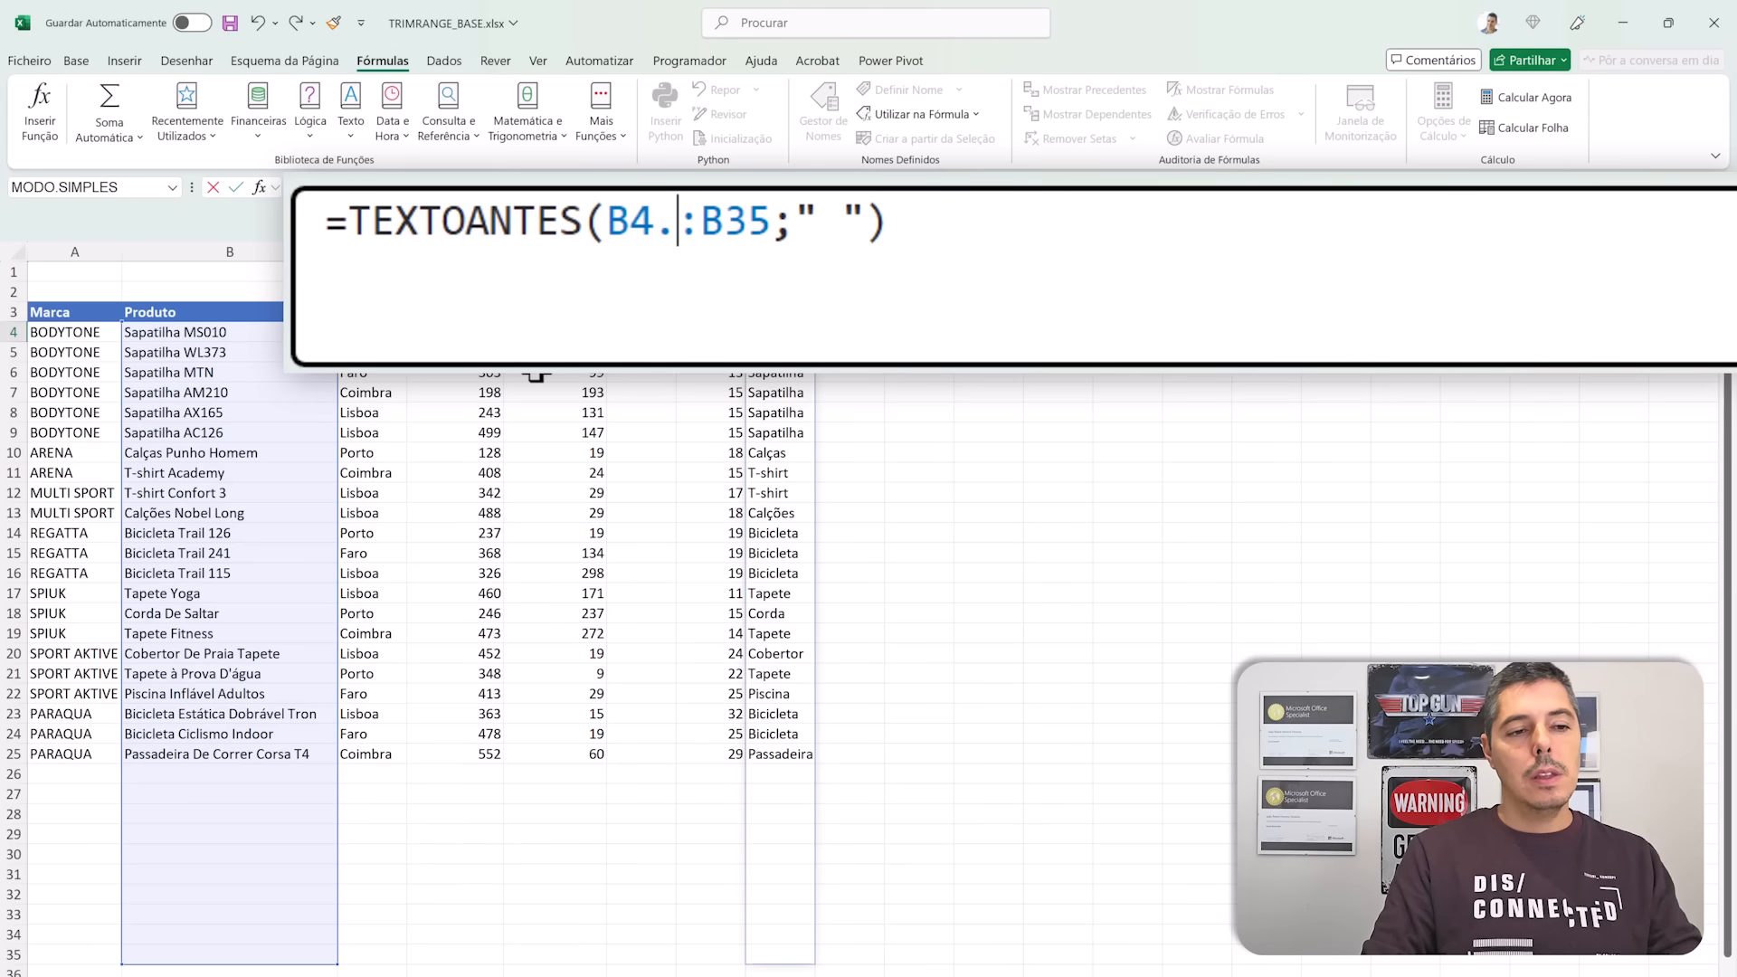
Step: Add a dot after the colon as well and commit =TEXTOANTES(B4.:.B35;" ") in H4
{"action": "key", "text": "Right"}
{"action": "key", "text": "shift+Right"}
{"action": "key", "text": "Left"}
{"action": "type", "text": "."}
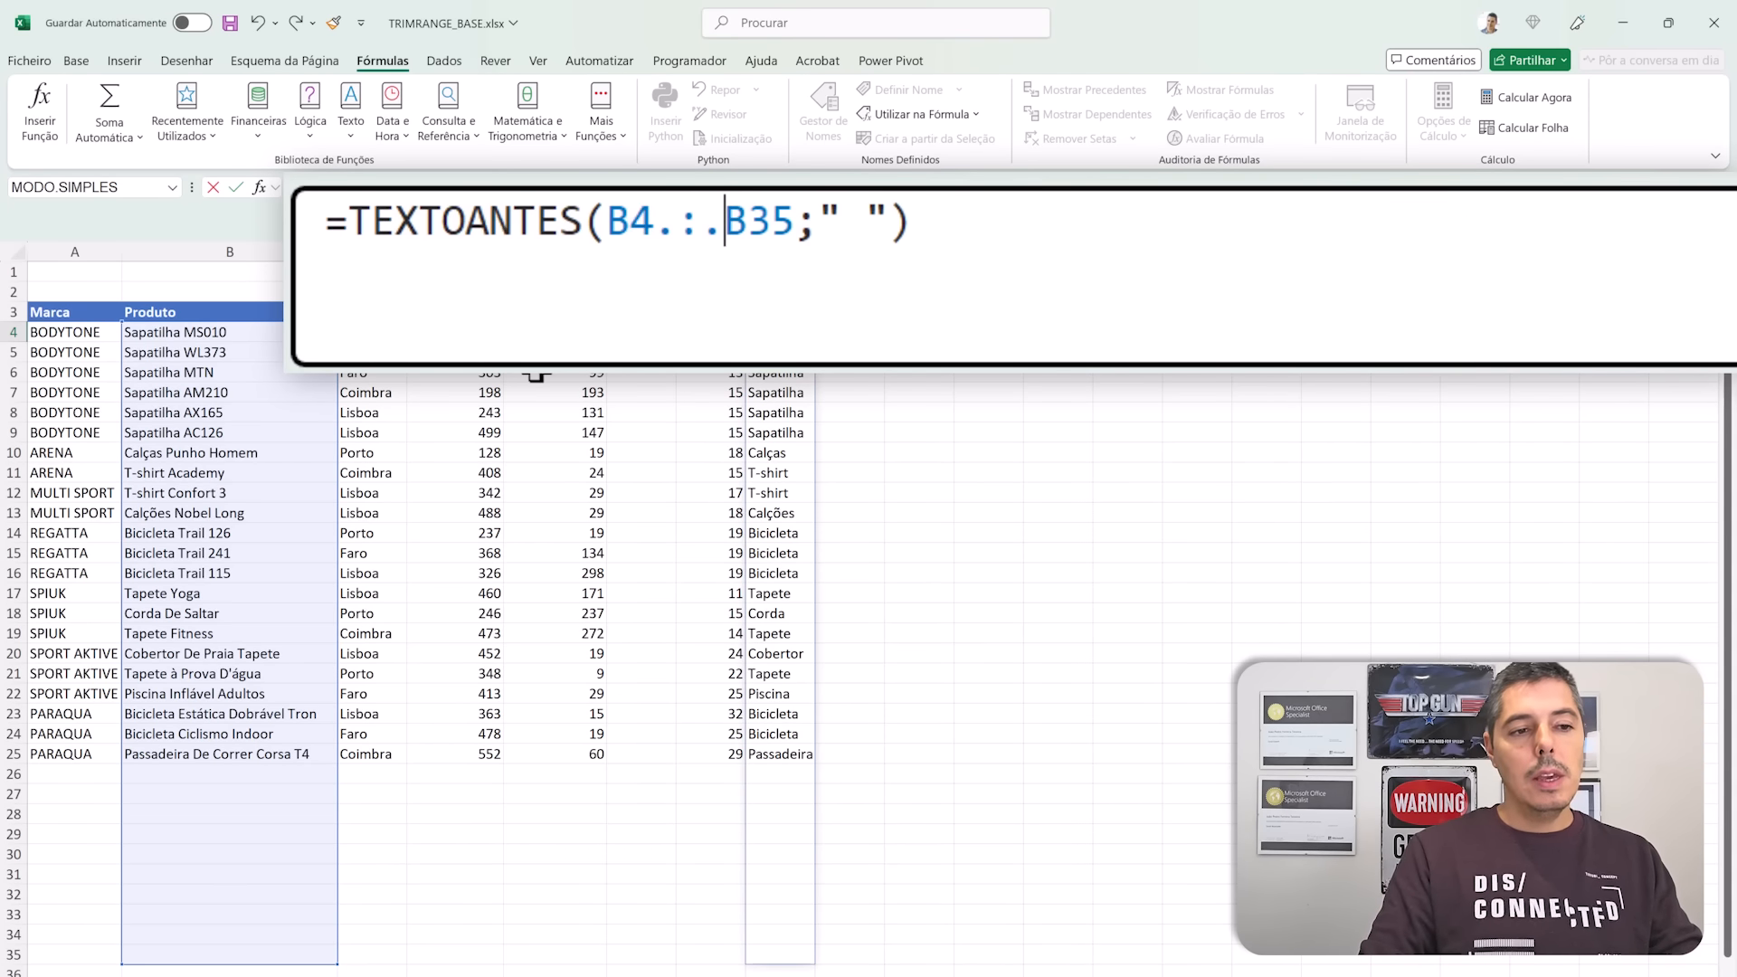
{"action": "key", "text": "Left"}
{"action": "key", "text": "Left"}
{"action": "key", "text": "Left"}
{"action": "key", "text": "shift+Right"}
{"action": "key", "text": "shift+Right"}
{"action": "key", "text": "shift+Right"}
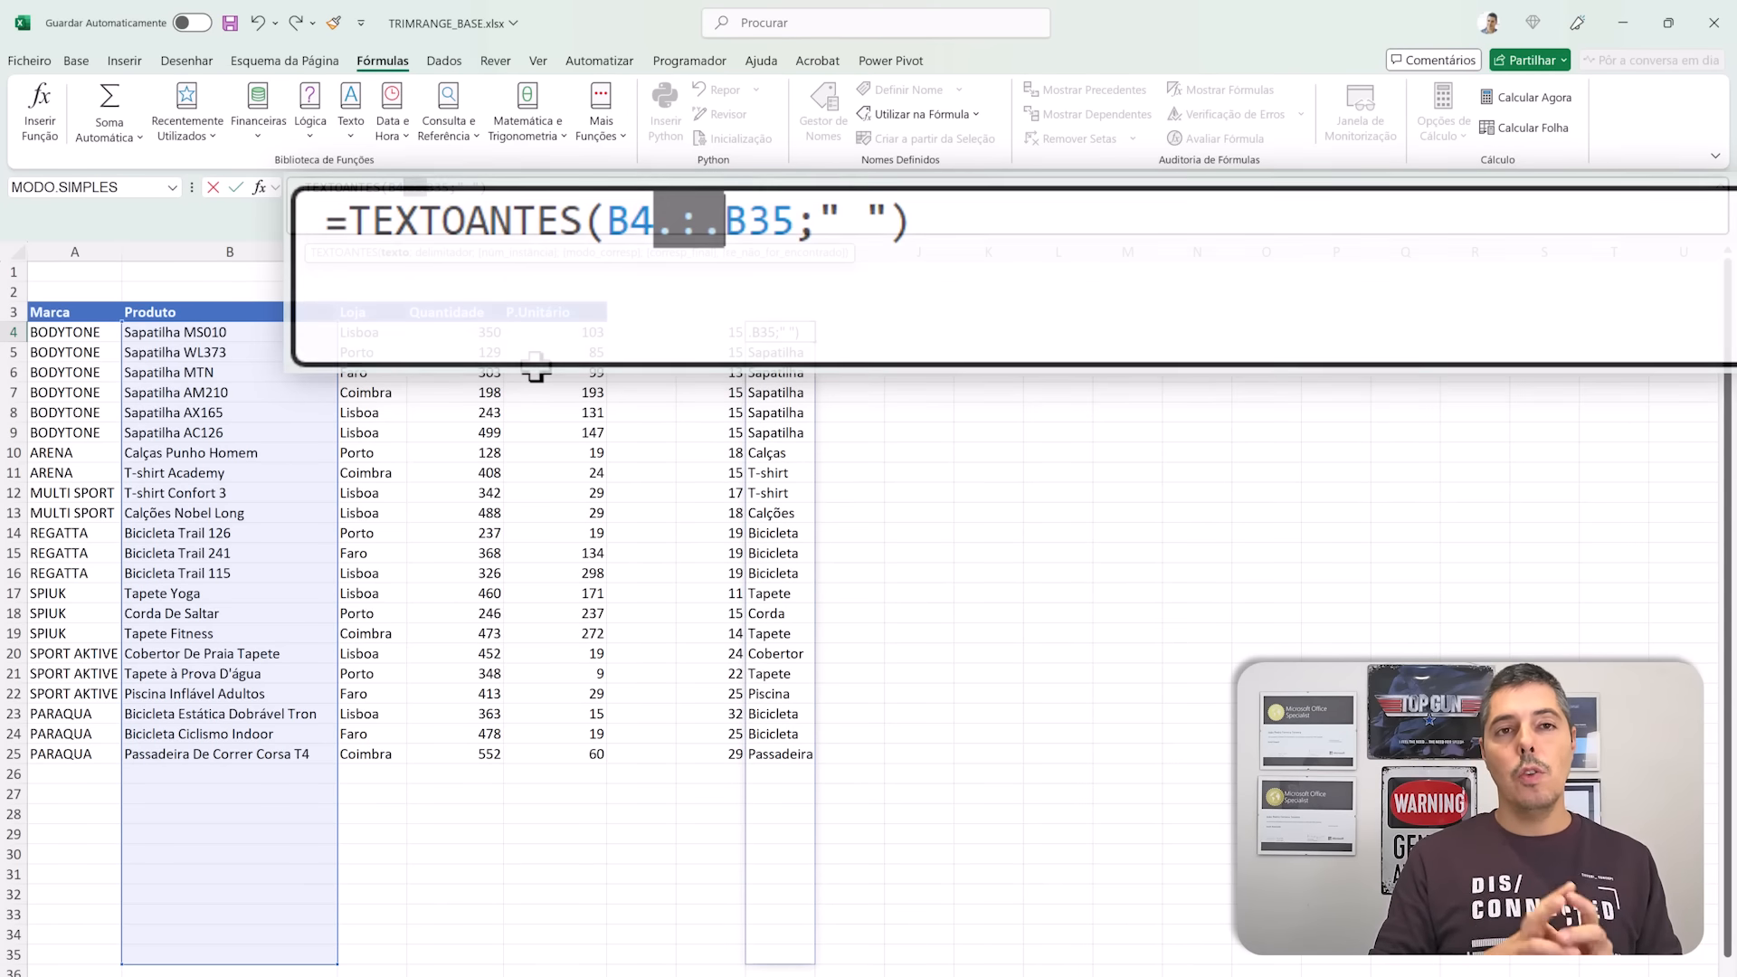
{"action": "left_click", "coordinate": [520, 193]}
{"action": "key", "text": "Return"}
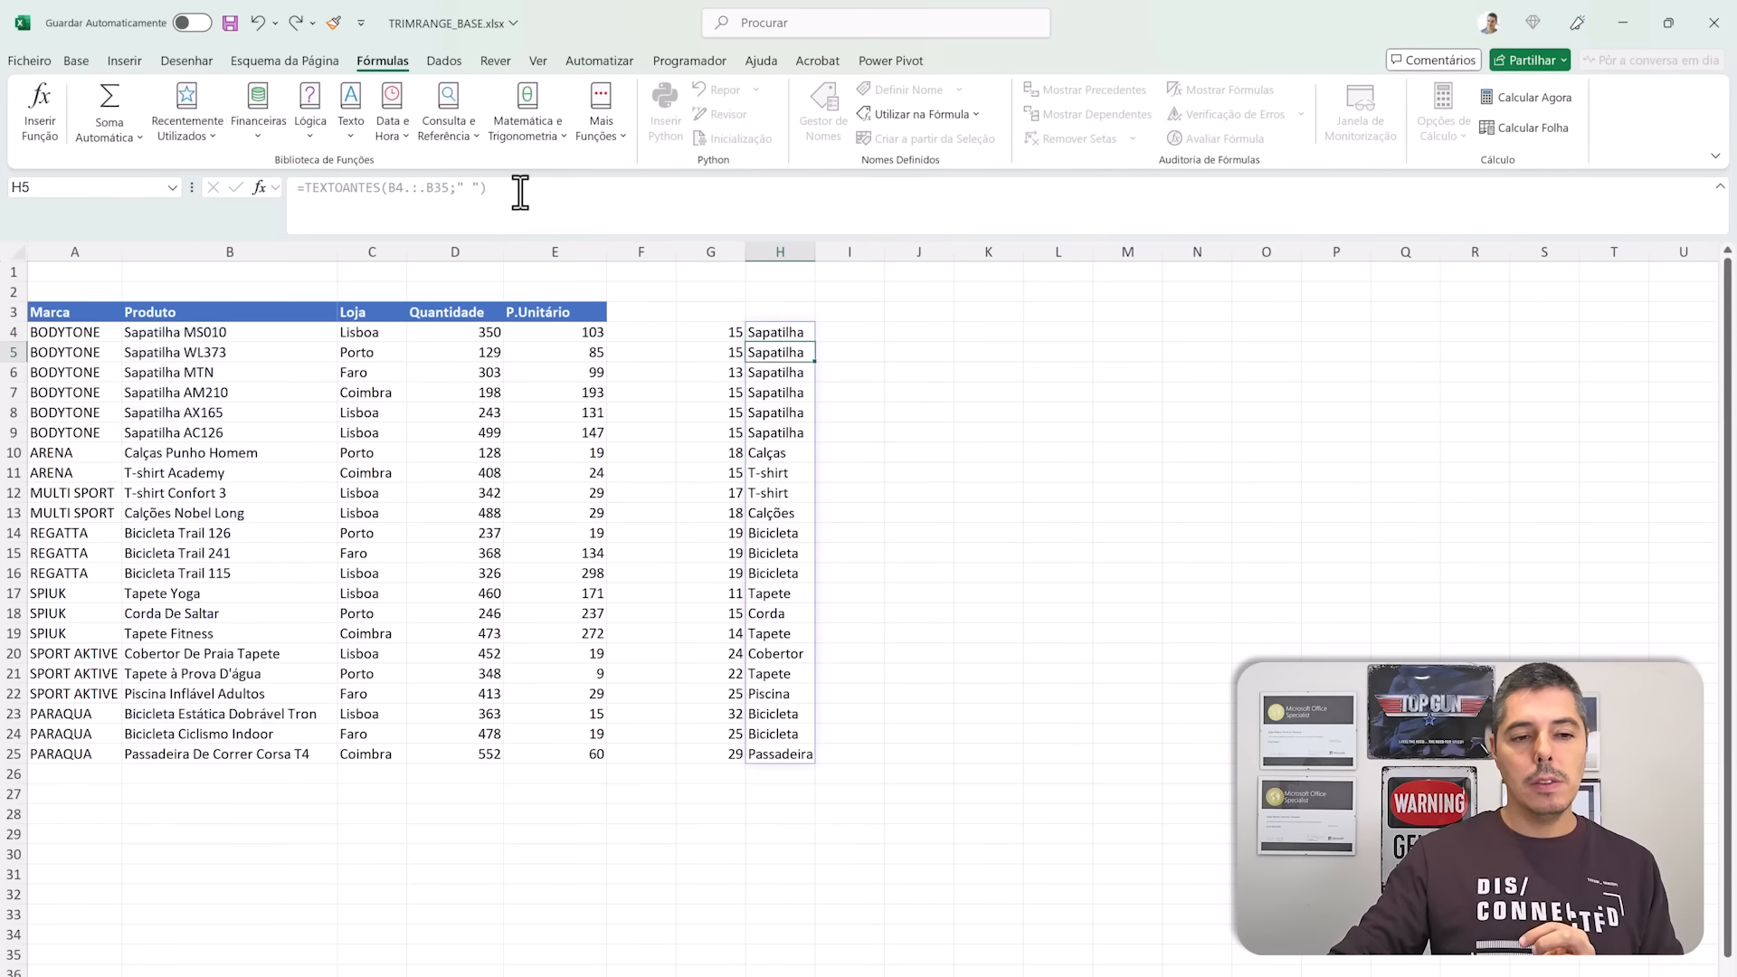
{"action": "left_click", "coordinate": [793, 327]}
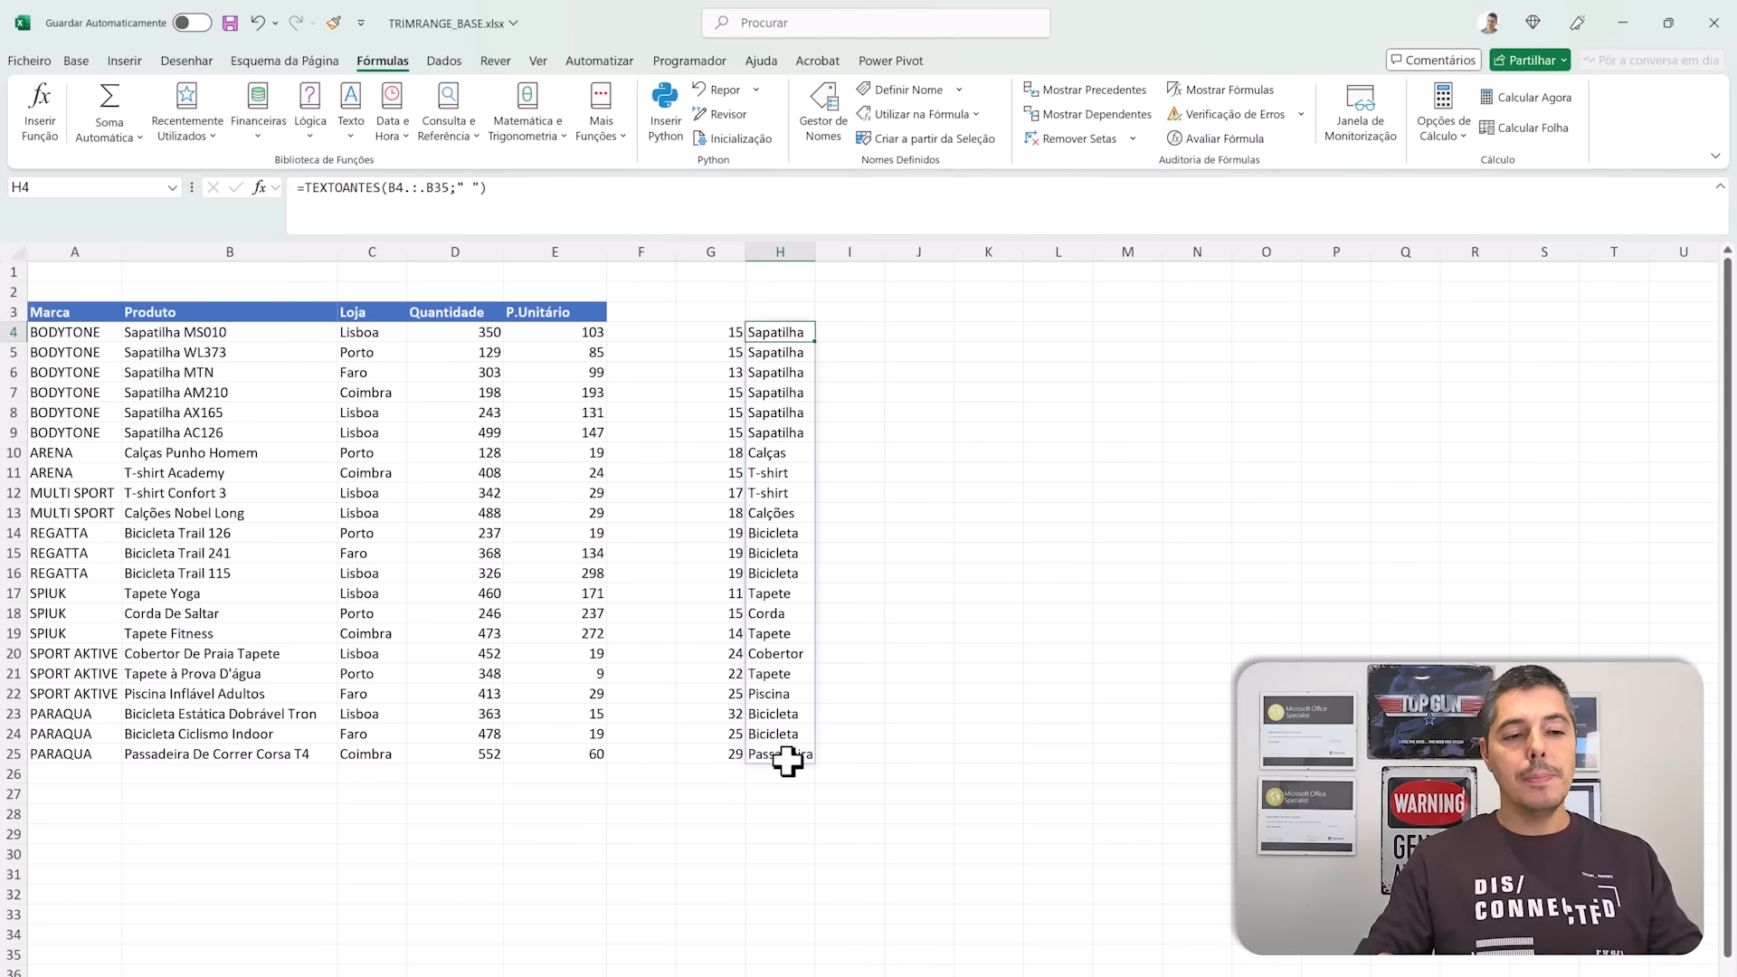
Step: Enter the column header Gestor in cell F3, next to P.Unitário
{"action": "left_click", "coordinate": [621, 335]}
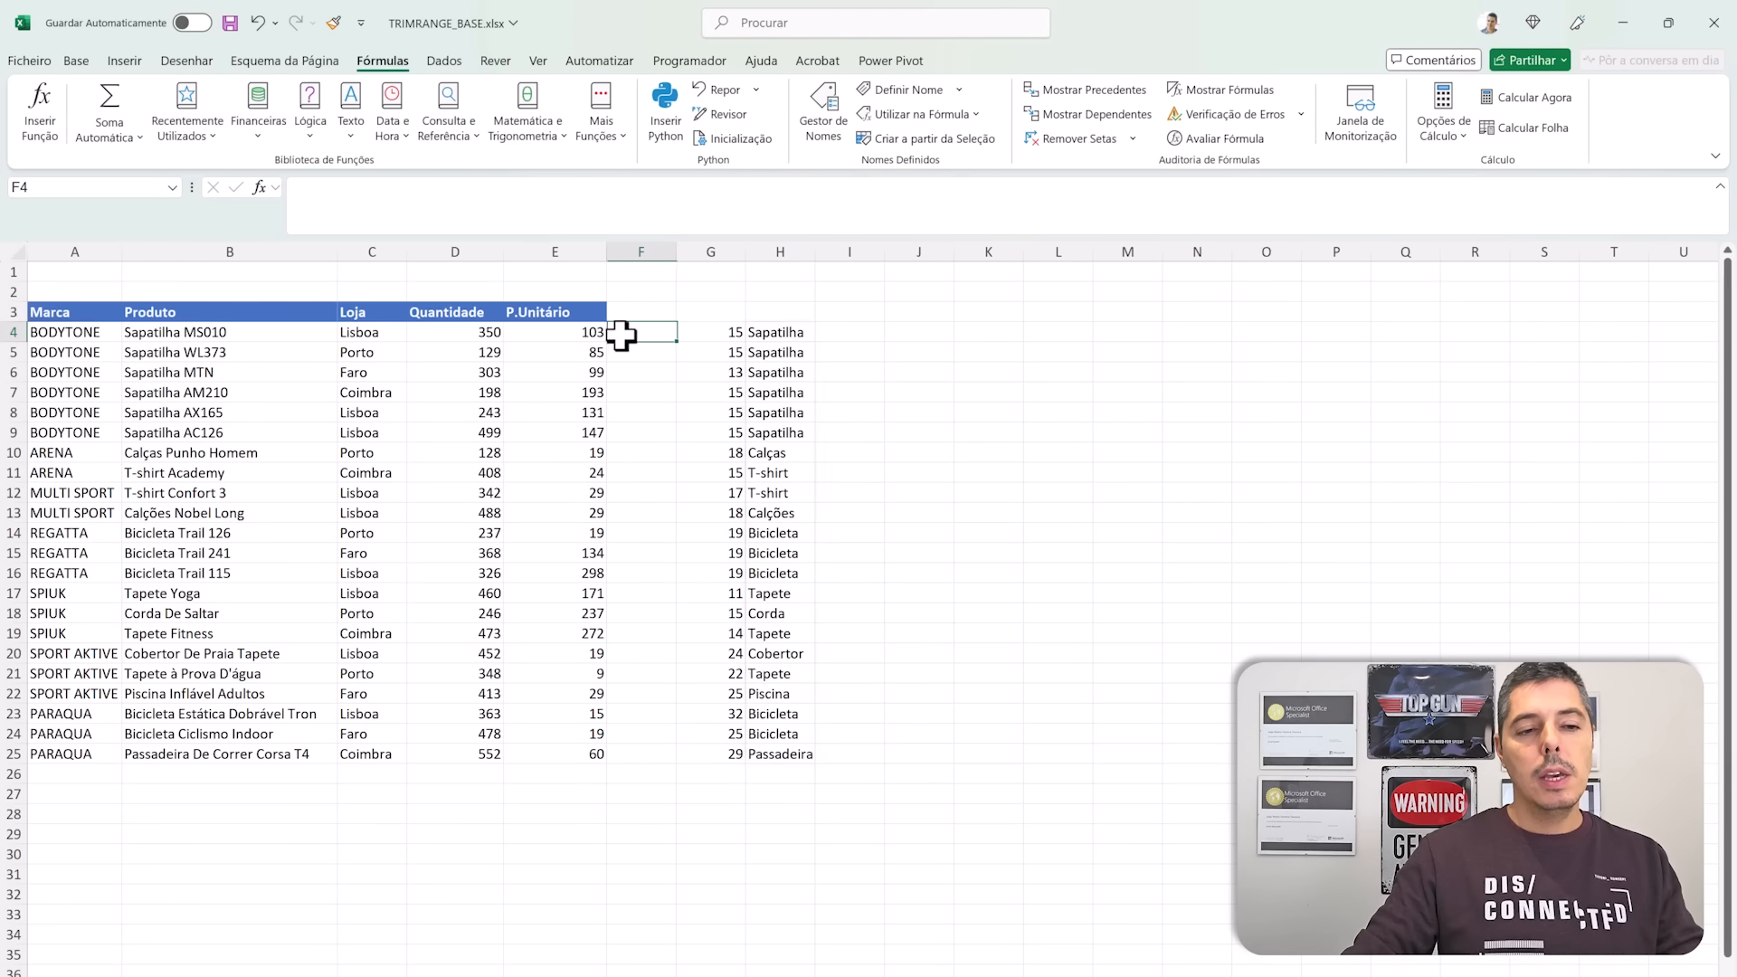
{"action": "left_click", "coordinate": [656, 309]}
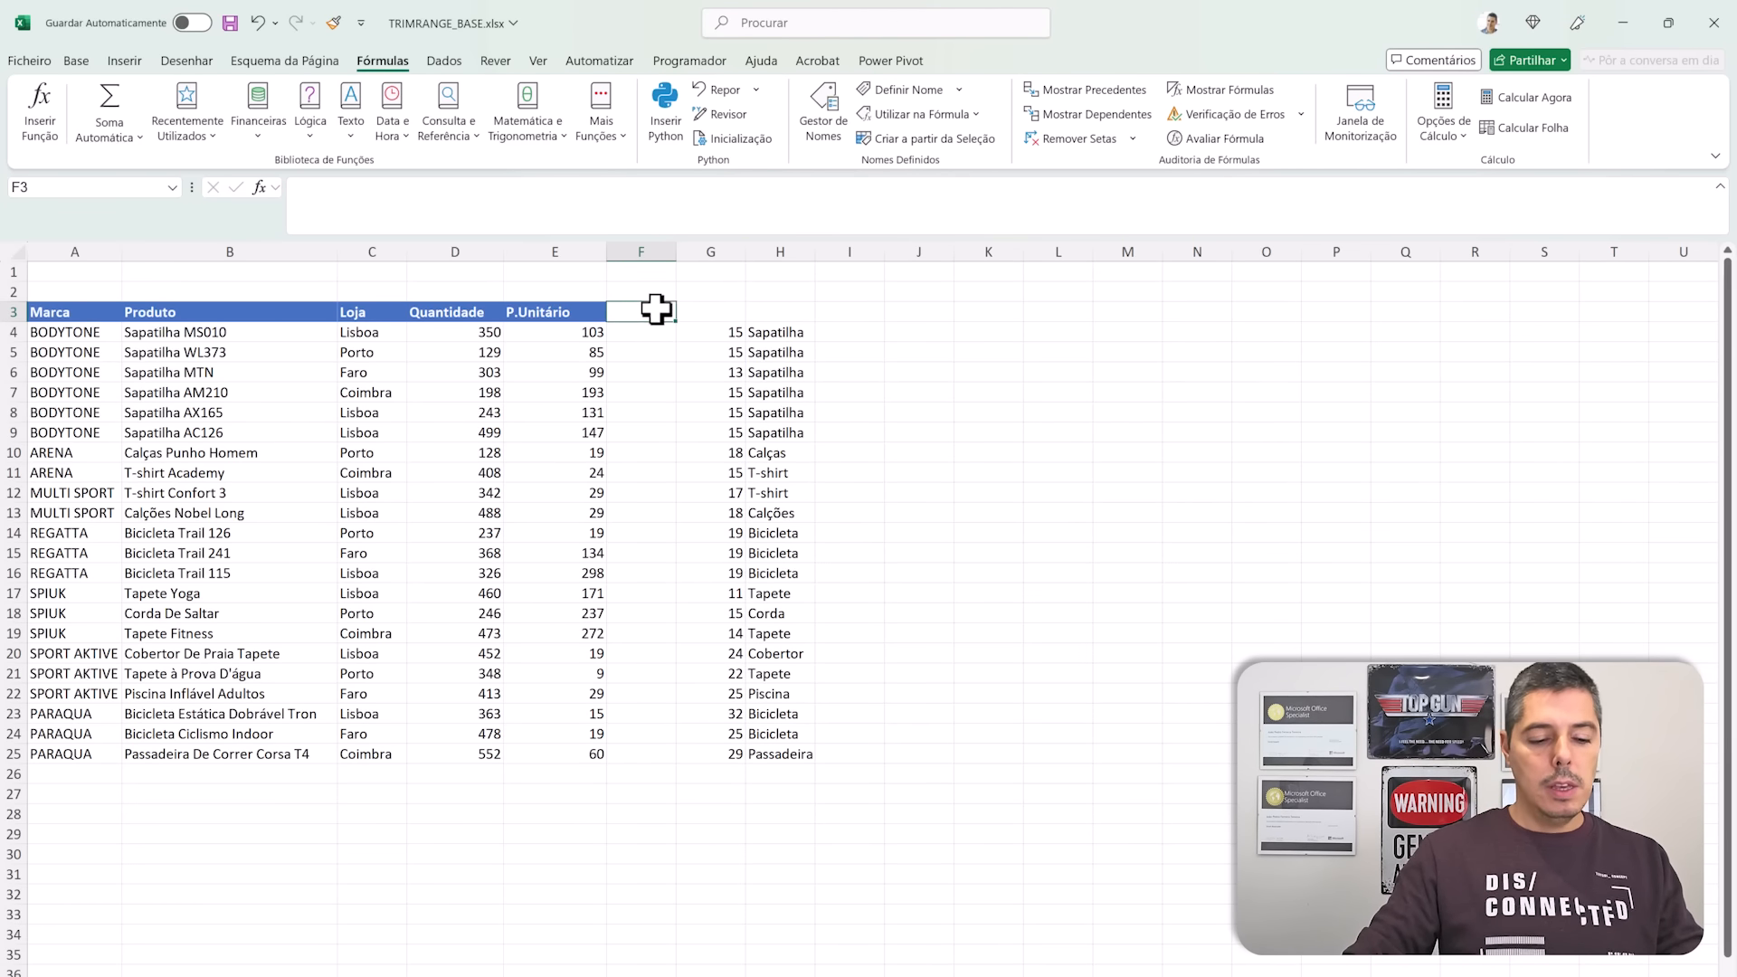
{"action": "key", "text": "Caps_Lock"}
{"action": "type", "text": "gESTOR"}
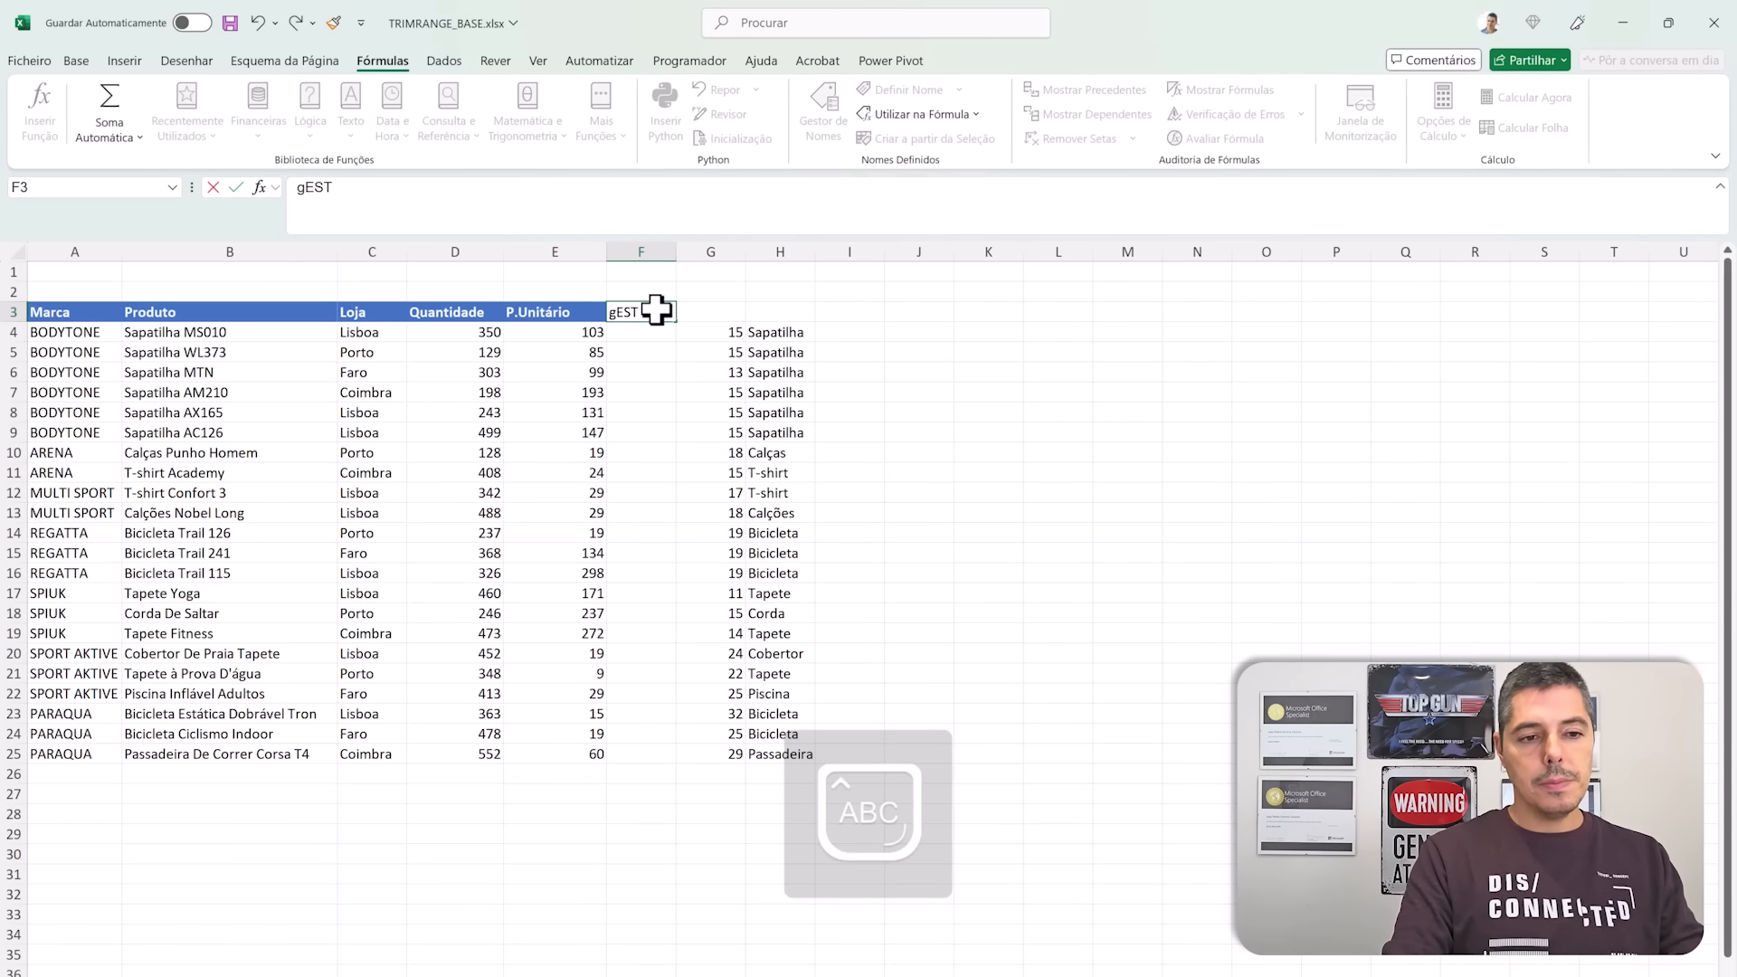
{"action": "key", "text": "BackSpace"}
{"action": "key", "text": "BackSpace"}
{"action": "key", "text": "BackSpace"}
{"action": "key", "text": "BackSpace"}
{"action": "key", "text": "BackSpace"}
{"action": "key", "text": "Caps_Lock"}
{"action": "key", "text": "BackSpace"}
{"action": "type", "text": "Ger"}
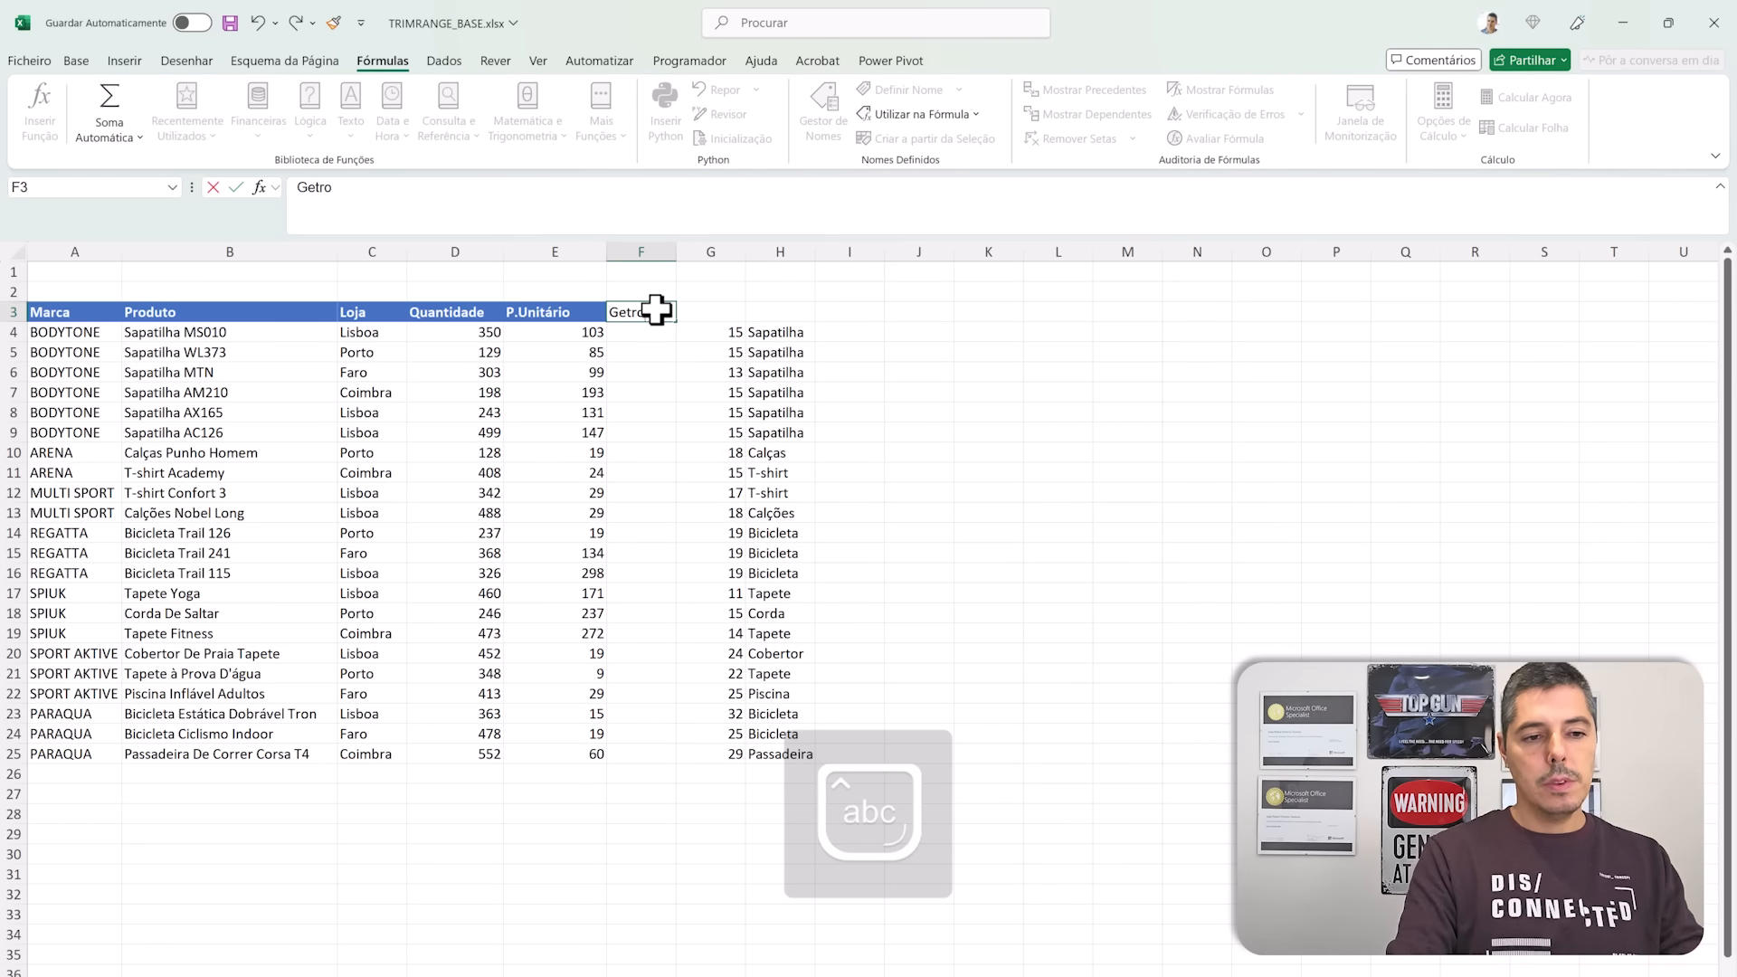
{"action": "key", "text": "BackSpace"}
{"action": "key", "text": "BackSpace"}
{"action": "type", "text": "stor"}
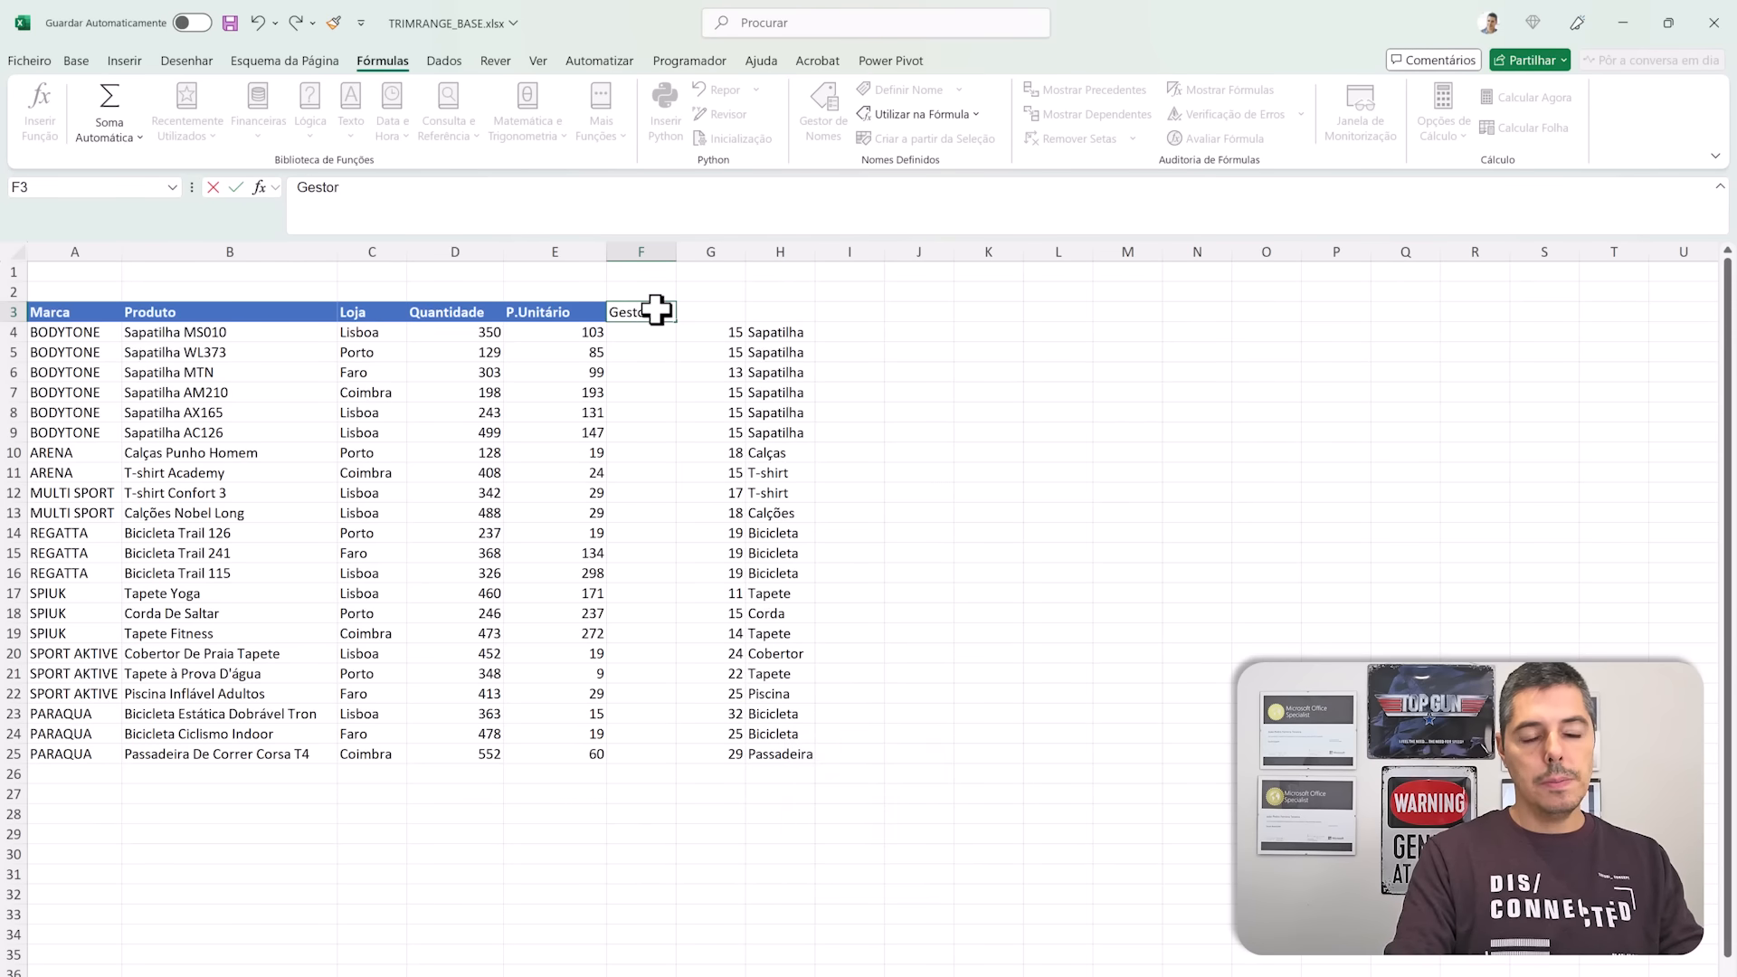
{"action": "key", "text": "Return"}
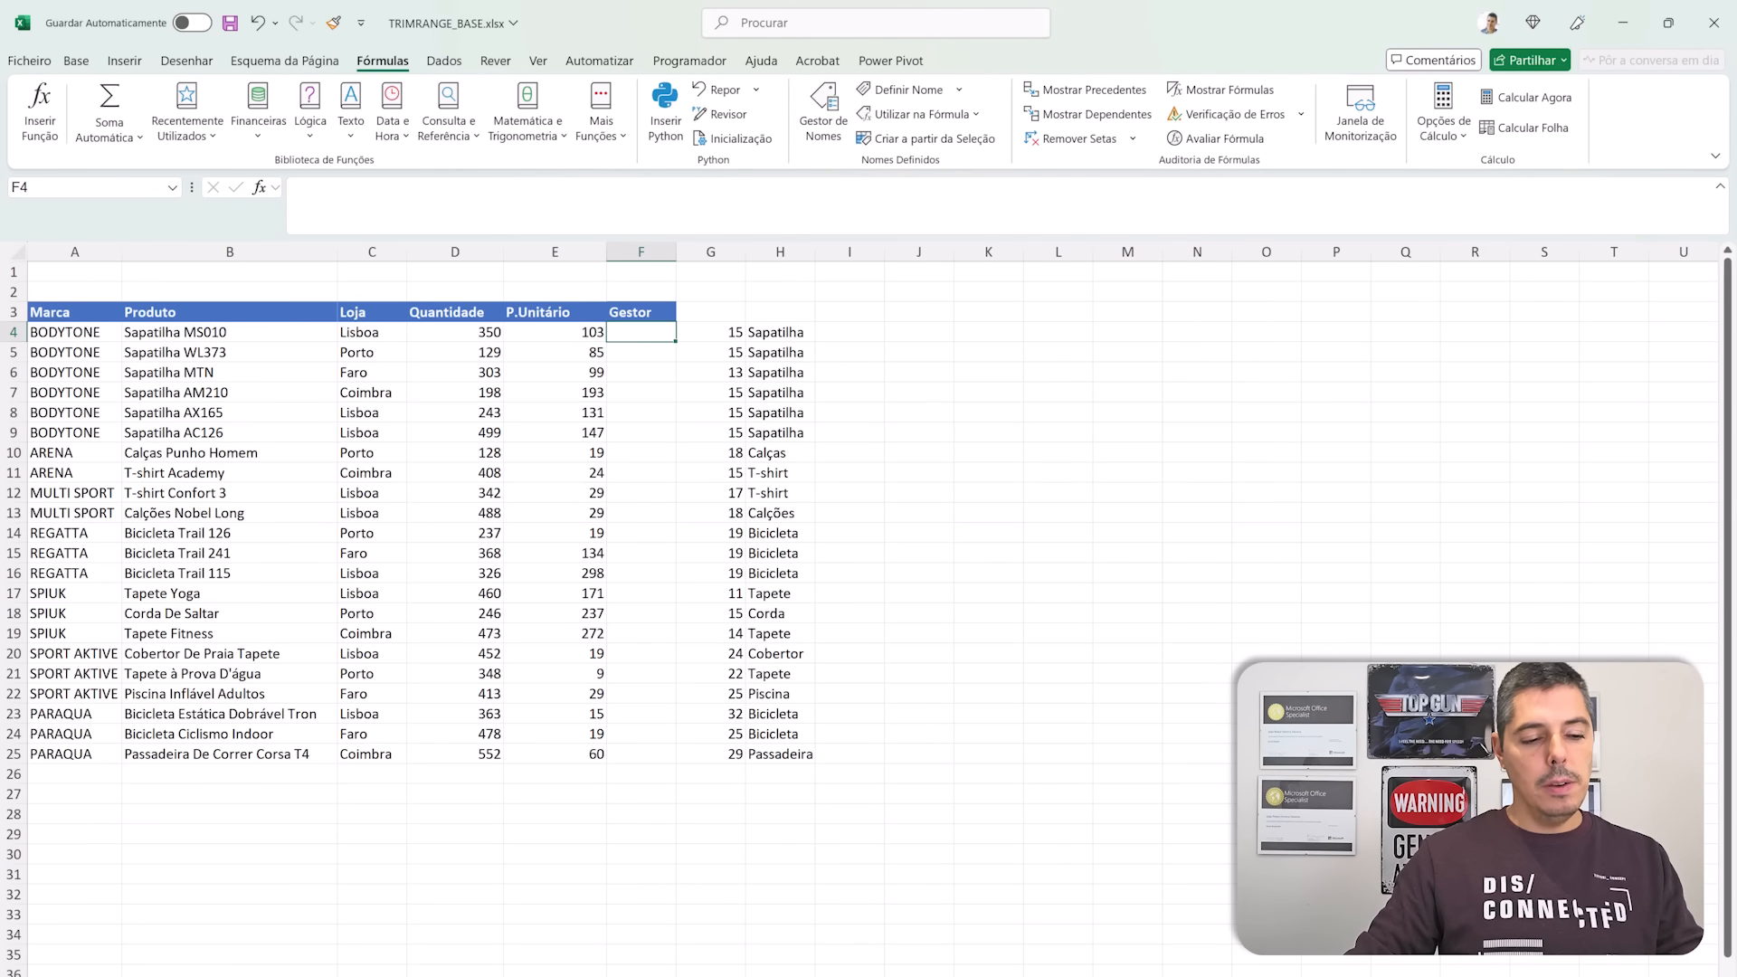
Step: Switch to the sheet with the brand list, review its Marca and Gestor columns, and select the named range GESTOR
{"action": "key", "text": "ctrl+Page_Down"}
{"action": "left_click_drag", "start_coordinate": [164, 292], "coordinate": [186, 453]}
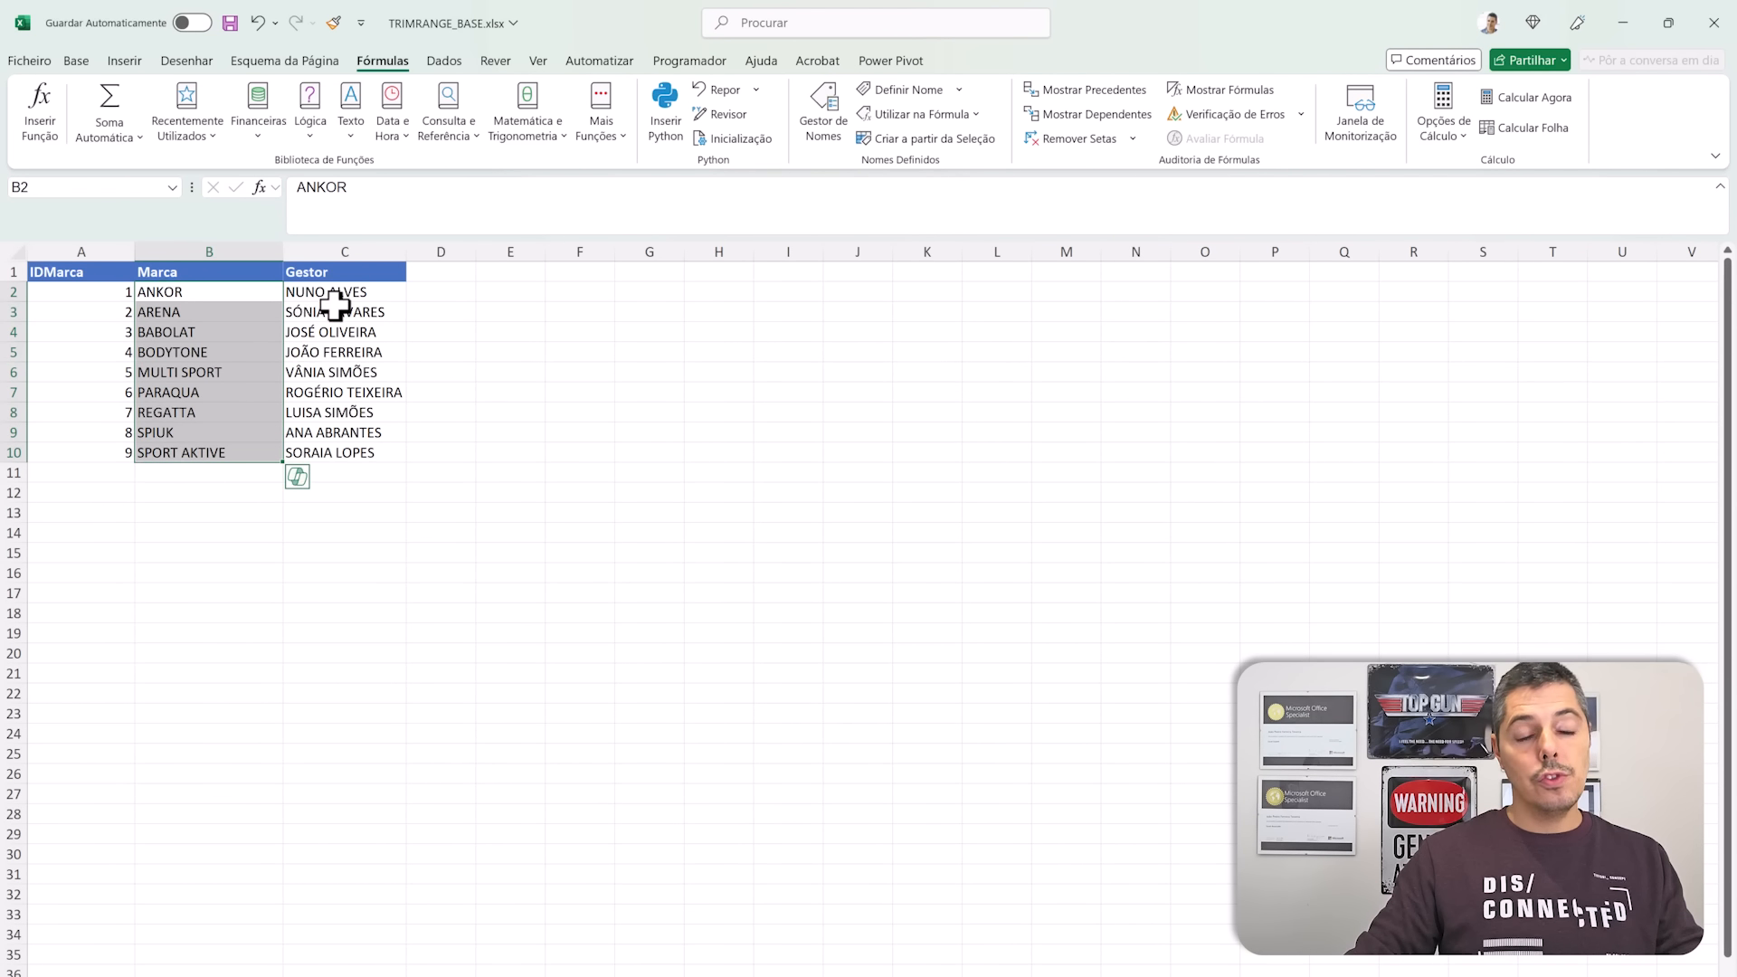
{"action": "left_click_drag", "start_coordinate": [331, 292], "coordinate": [346, 438]}
{"action": "left_click", "coordinate": [172, 188]}
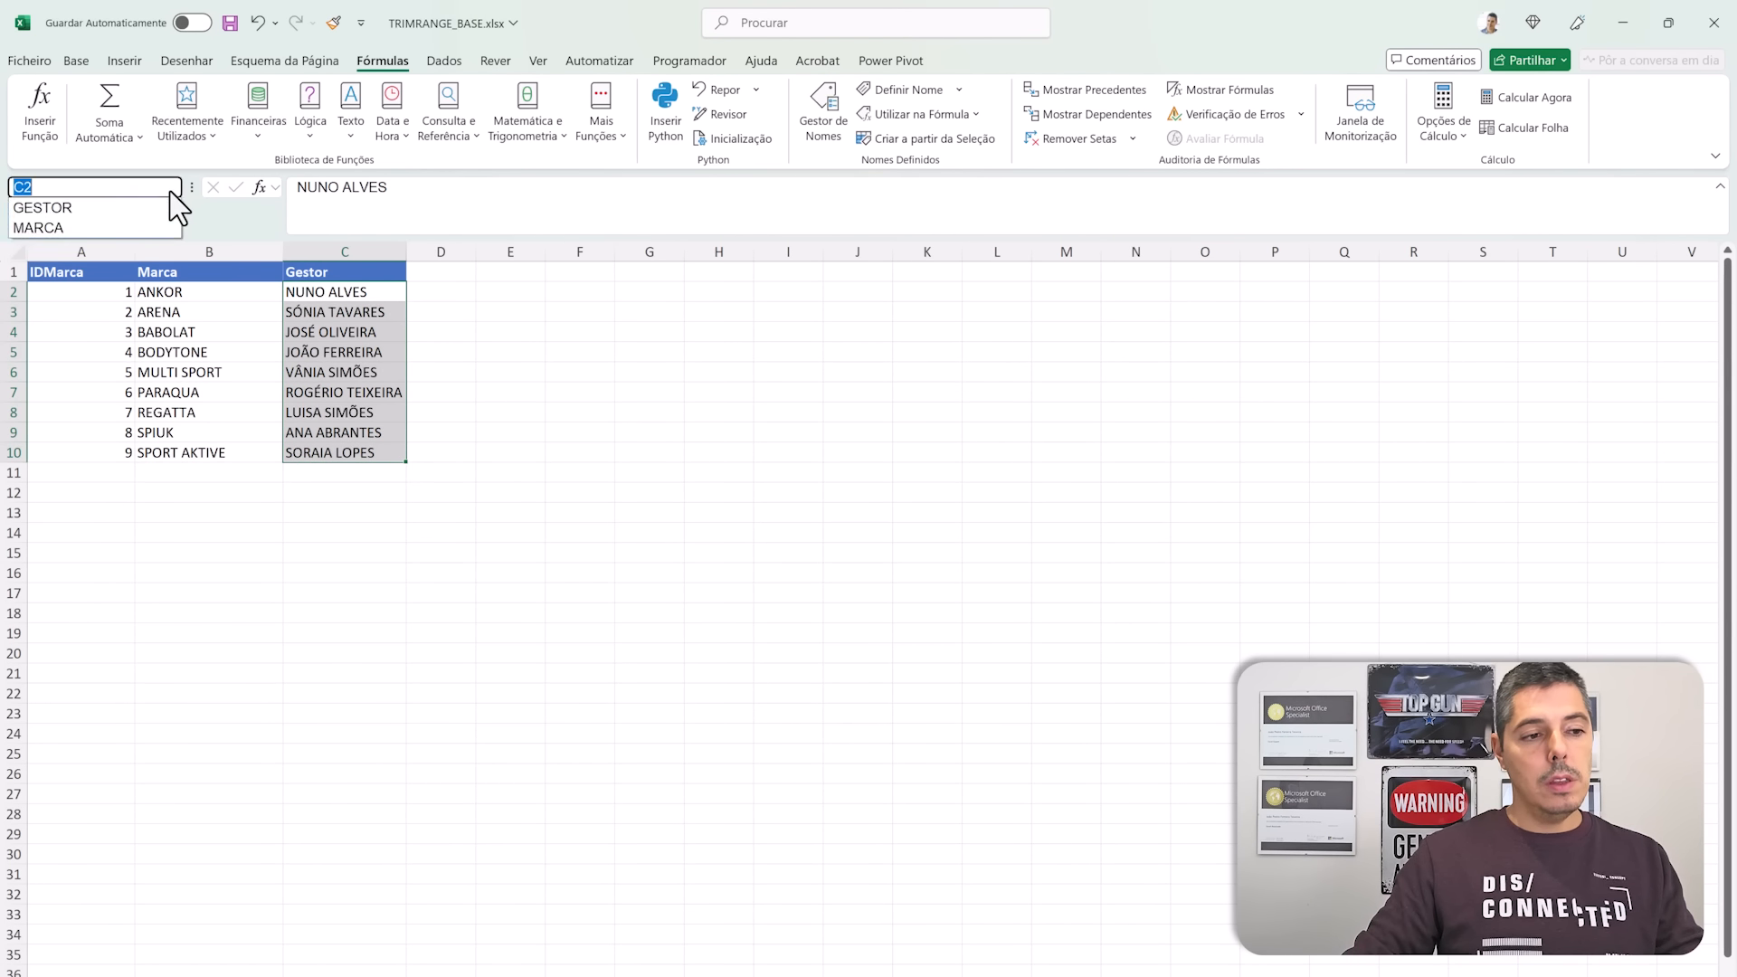
{"action": "left_click", "coordinate": [117, 208]}
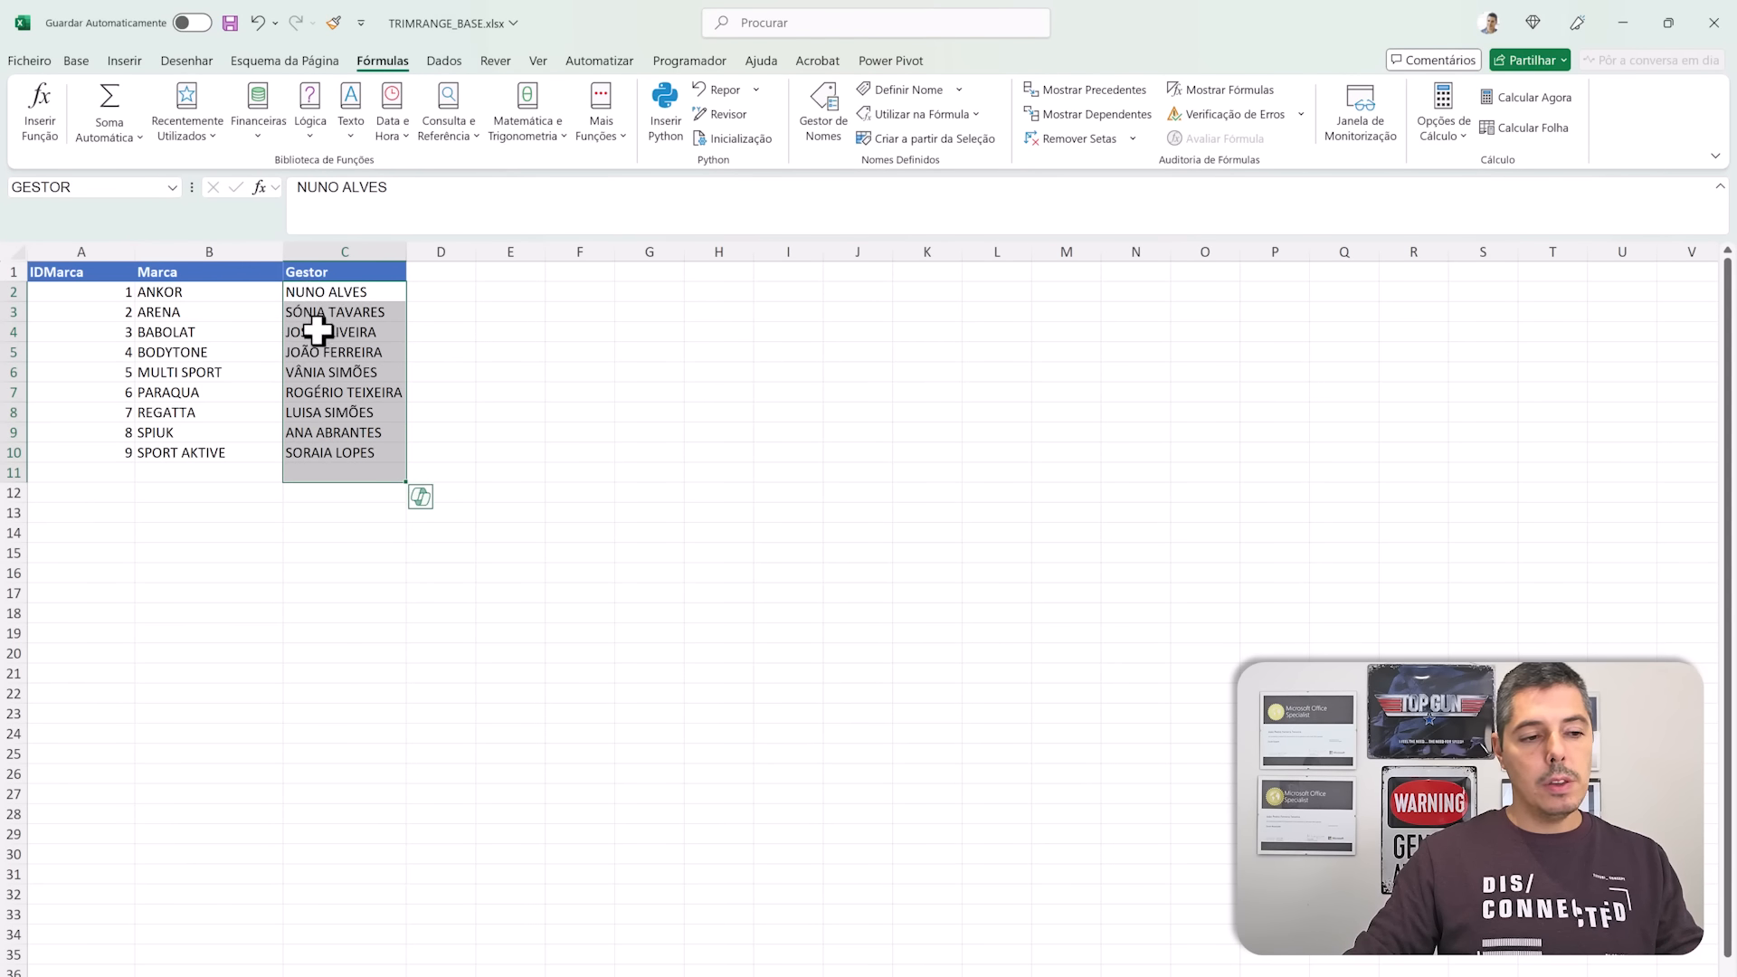
Step: Add a new brand in row 11 of the brand list with IDMarca 10 and Marca ALINE
{"action": "left_click", "coordinate": [105, 474]}
{"action": "type", "text": "10"}
{"action": "key", "text": "Tab"}
{"action": "type", "text": "ALI"}
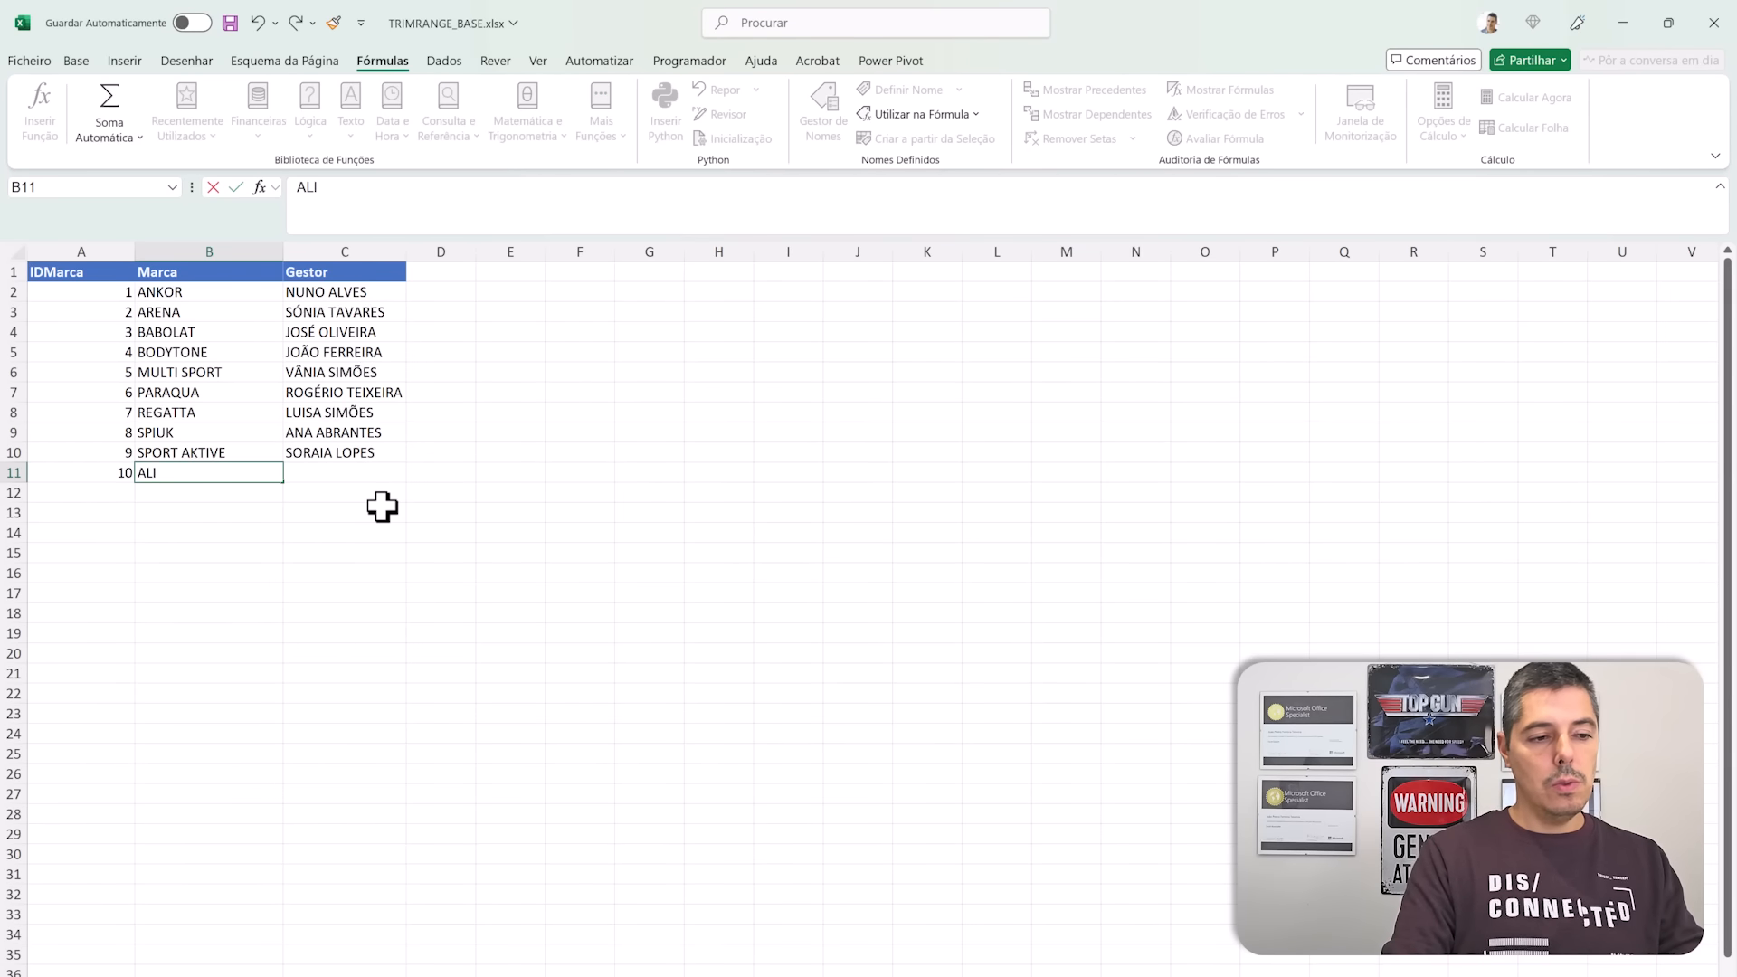
{"action": "type", "text": "NE"}
{"action": "key", "text": "Return"}
{"action": "key", "text": "Up"}
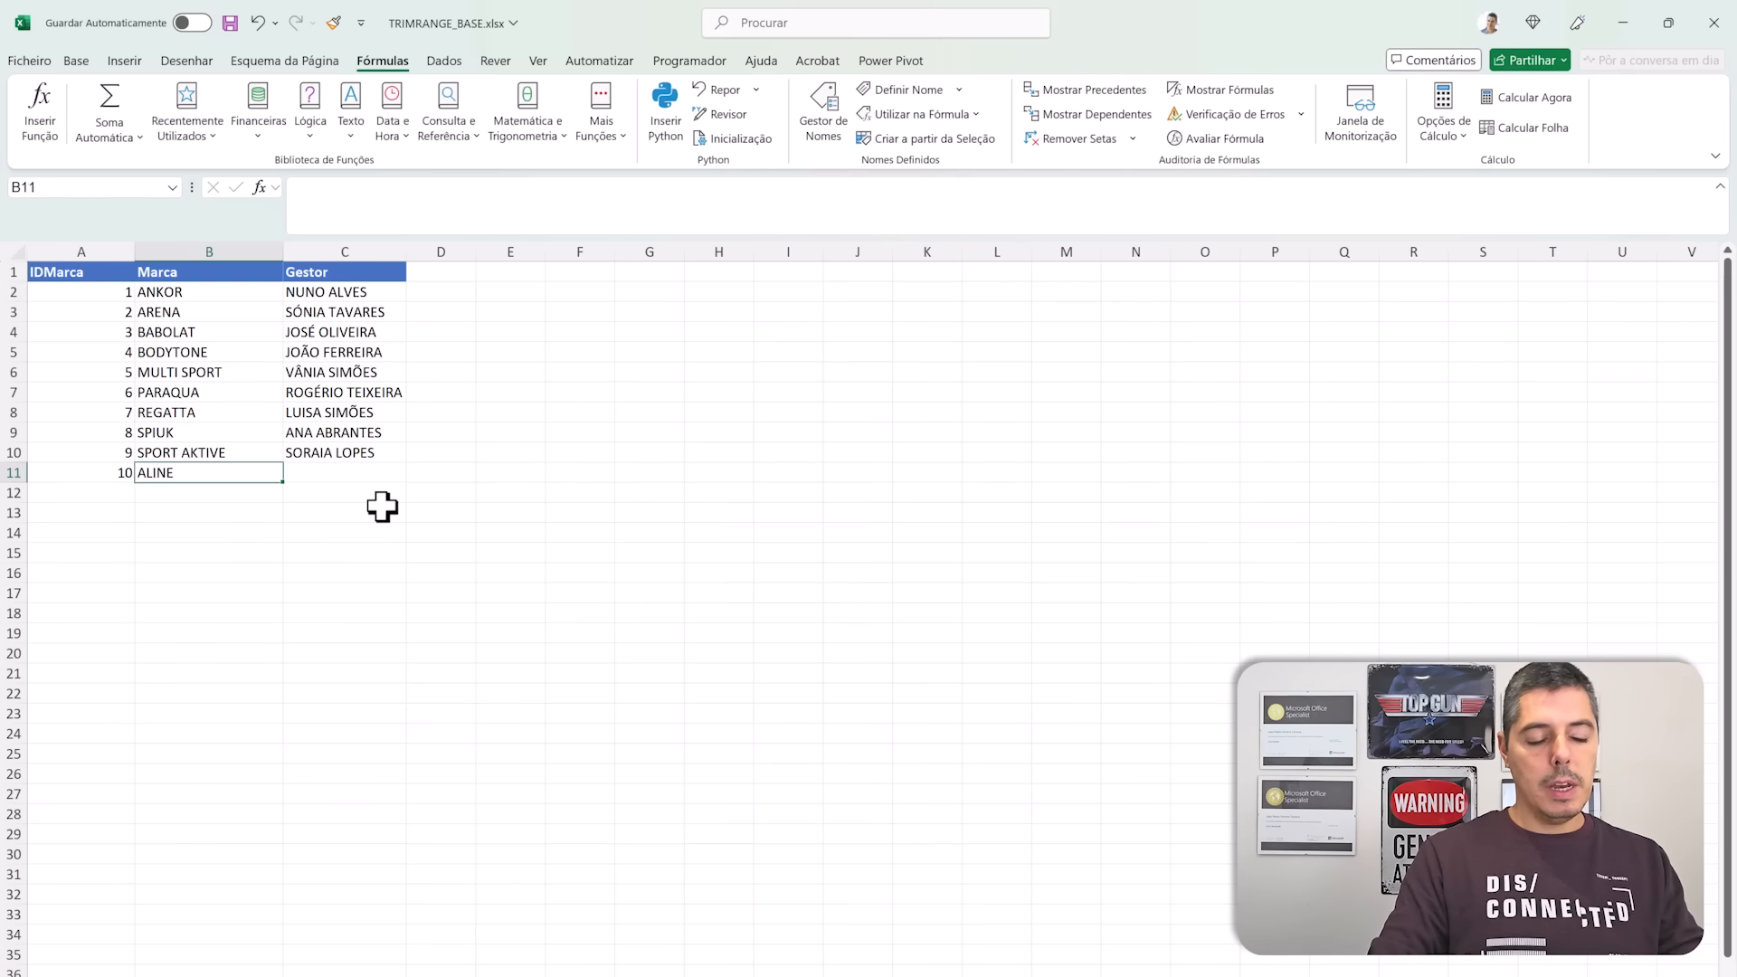
Step: Enter the manager's full name in the Gestor column for the ALINE brand, in cell C11
{"action": "key", "text": "Right"}
{"action": "type", "text": "P"}
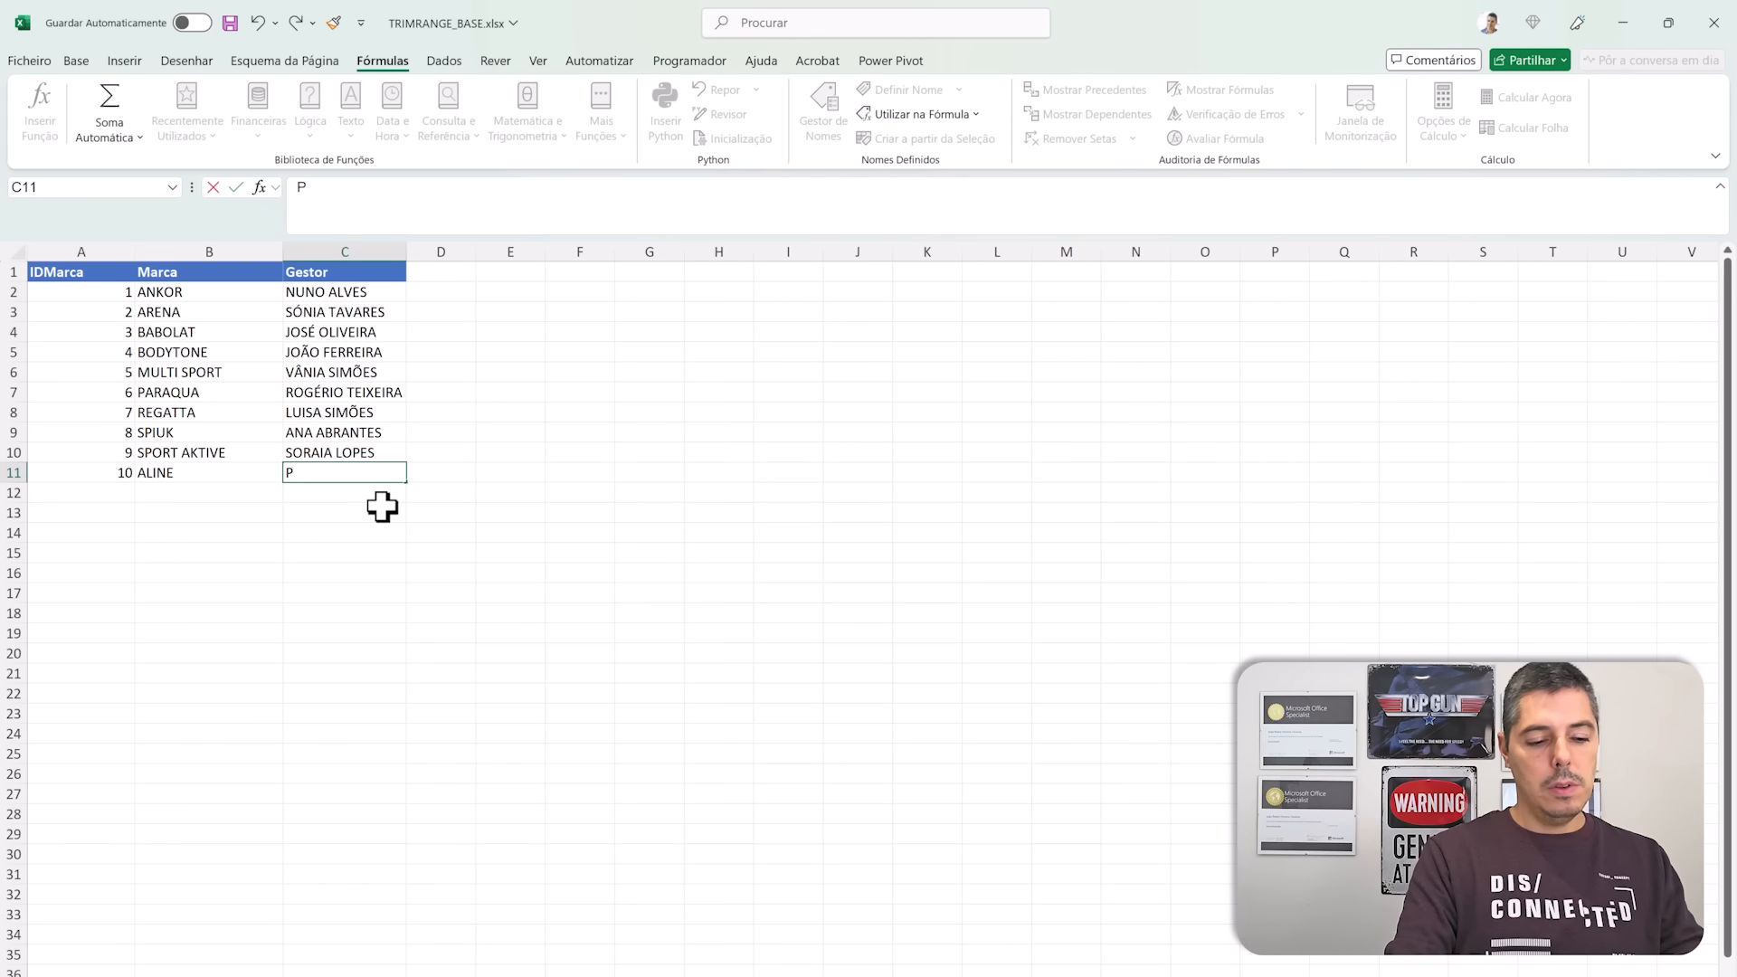
{"action": "key", "text": "Caps_Lock"}
{"action": "type", "text": "EDRO "}
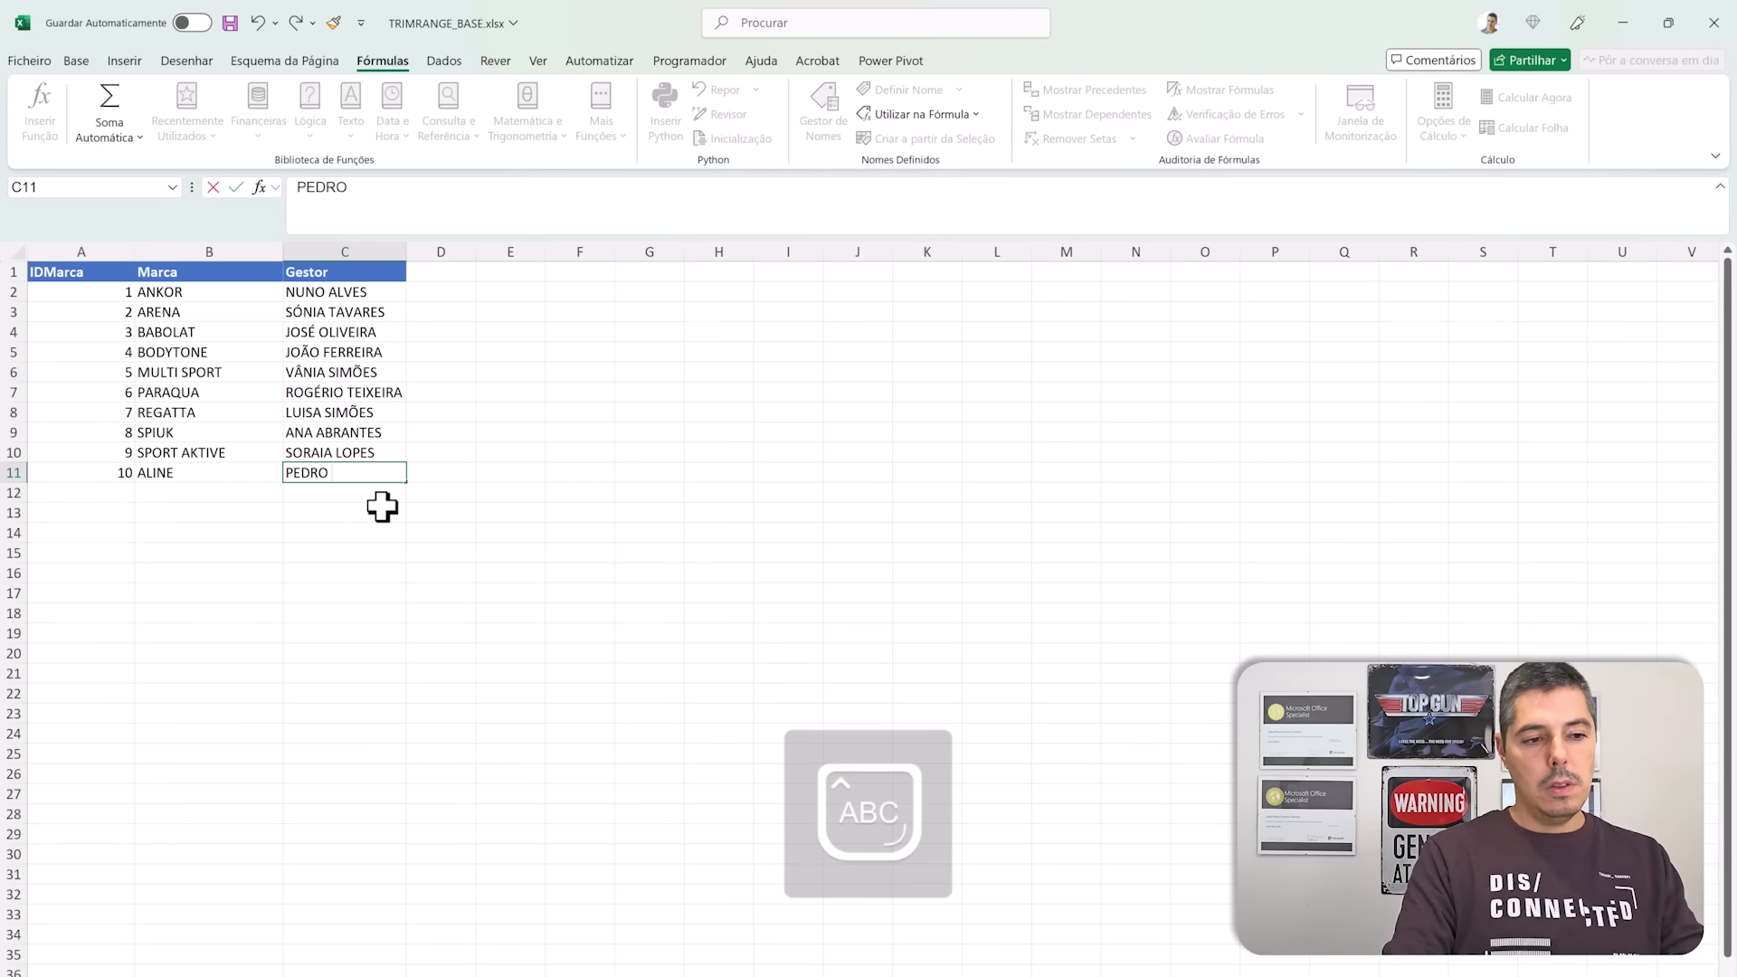
{"action": "type", "text": "TEIXEIRA"}
{"action": "key", "text": "Return"}
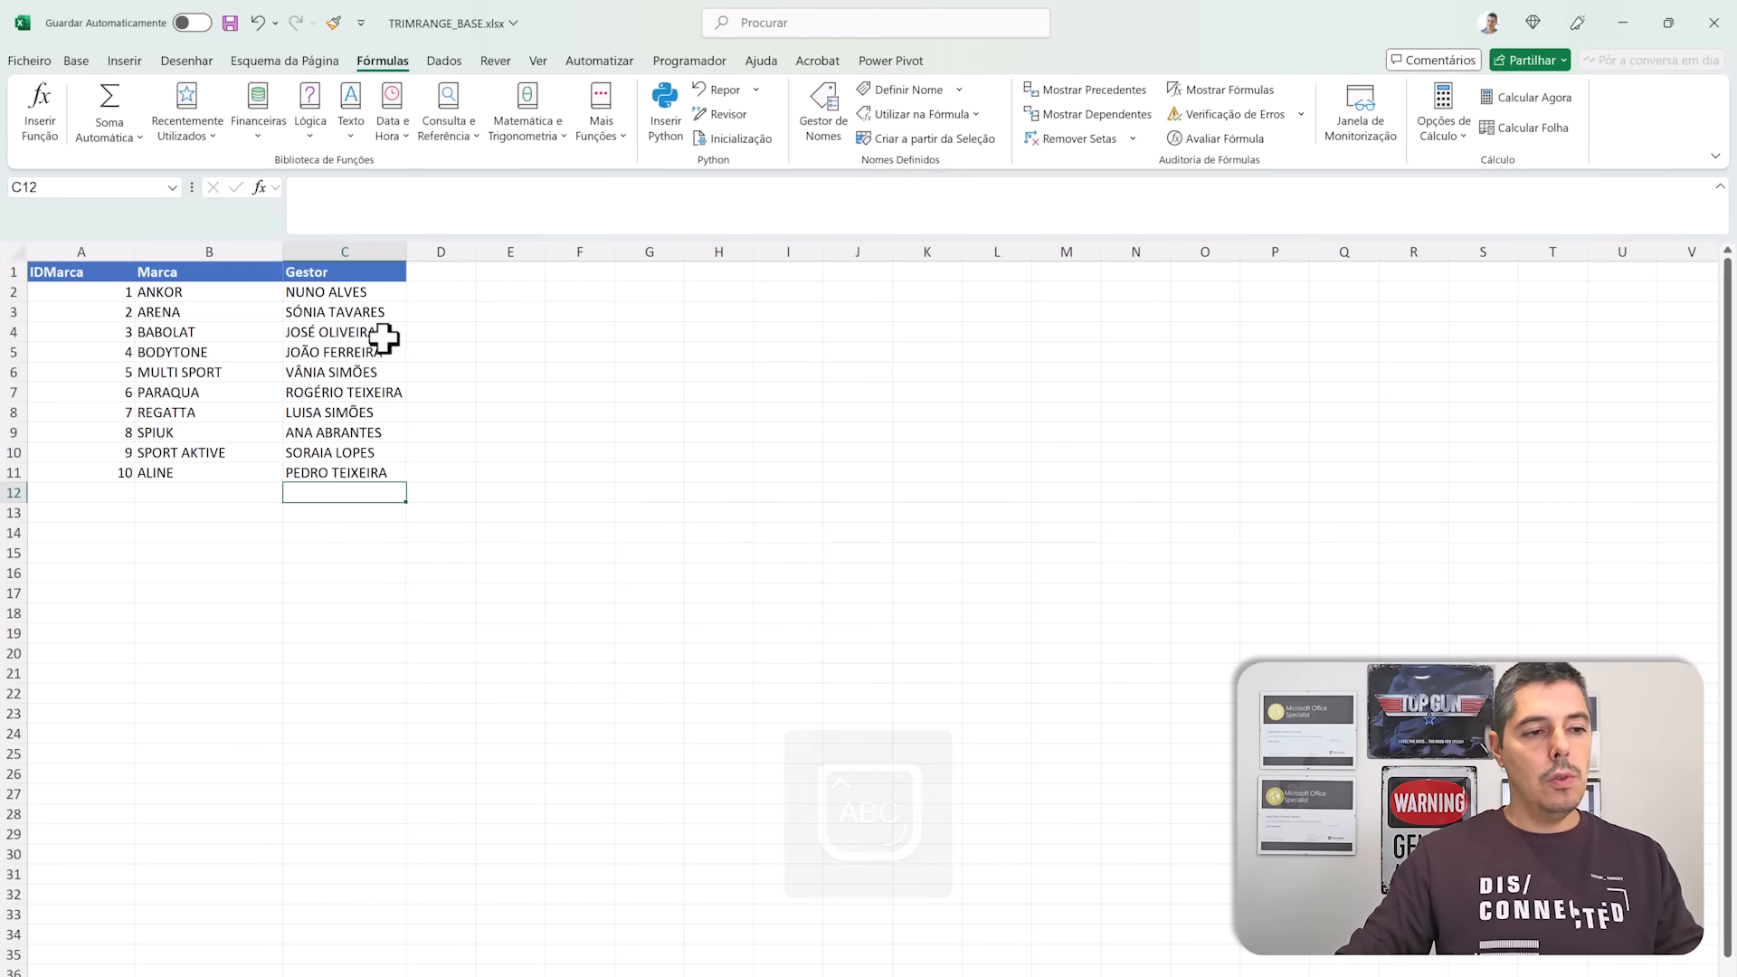
Step: Select the named ranges GESTOR and MARCA in turn to check which cells each one covers
{"action": "left_click", "coordinate": [172, 188]}
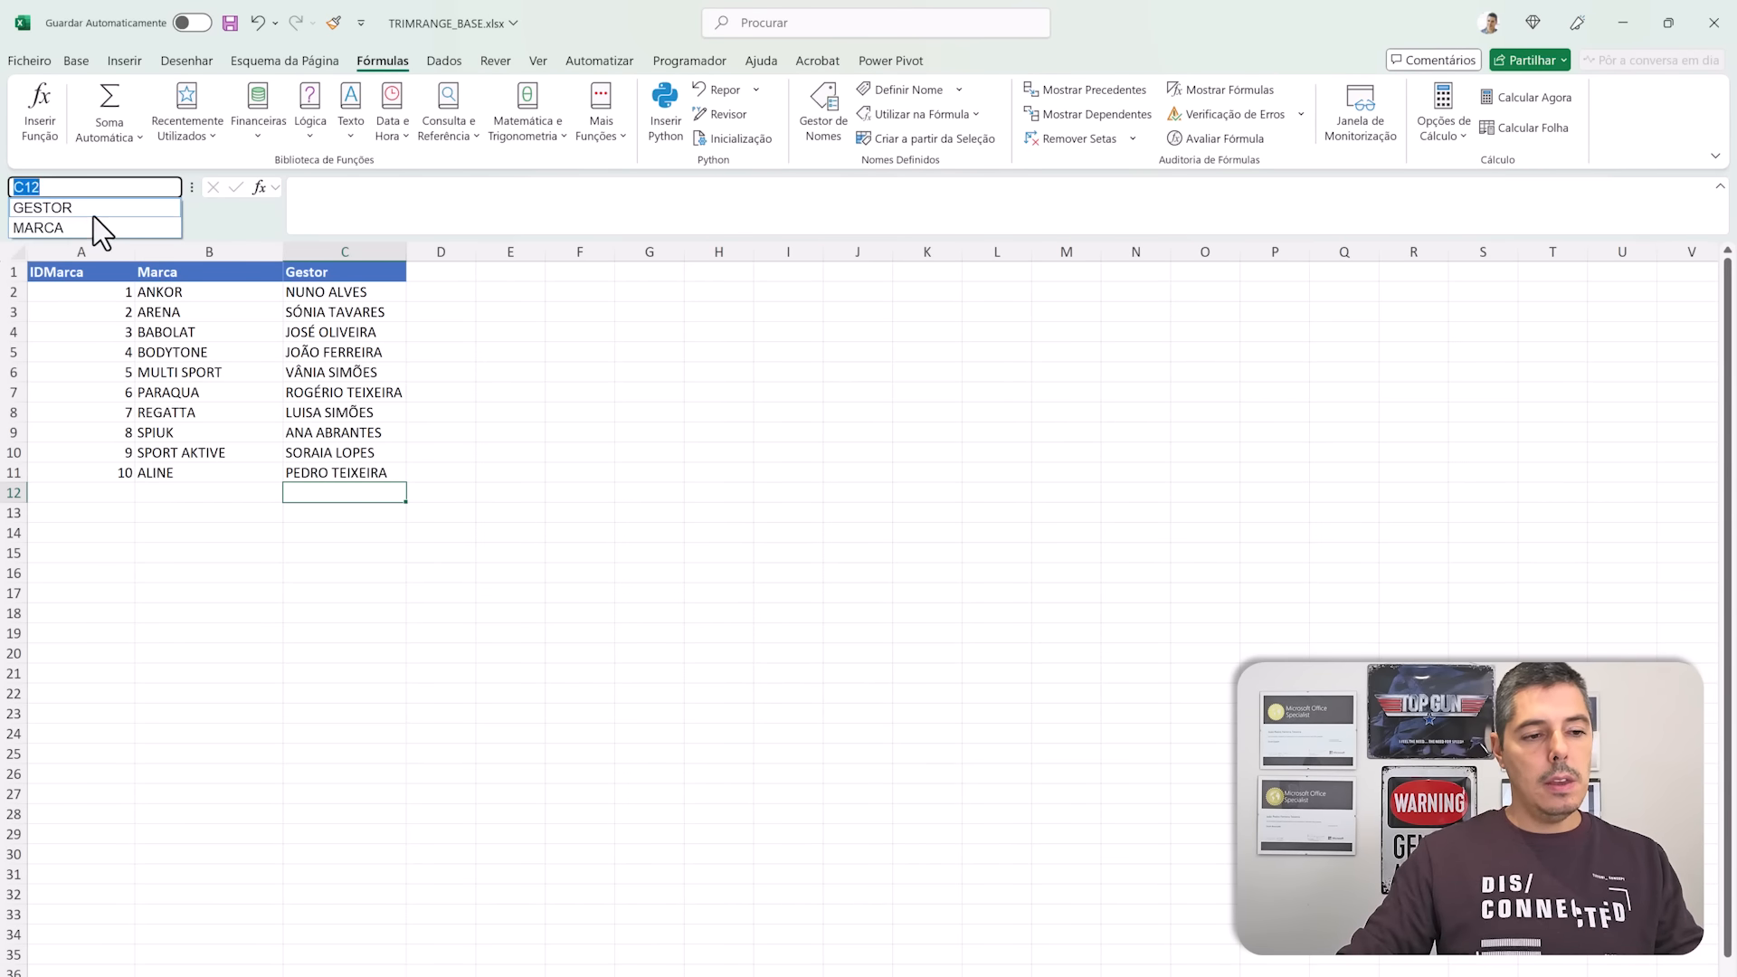
{"action": "left_click", "coordinate": [94, 210]}
{"action": "left_click", "coordinate": [172, 188]}
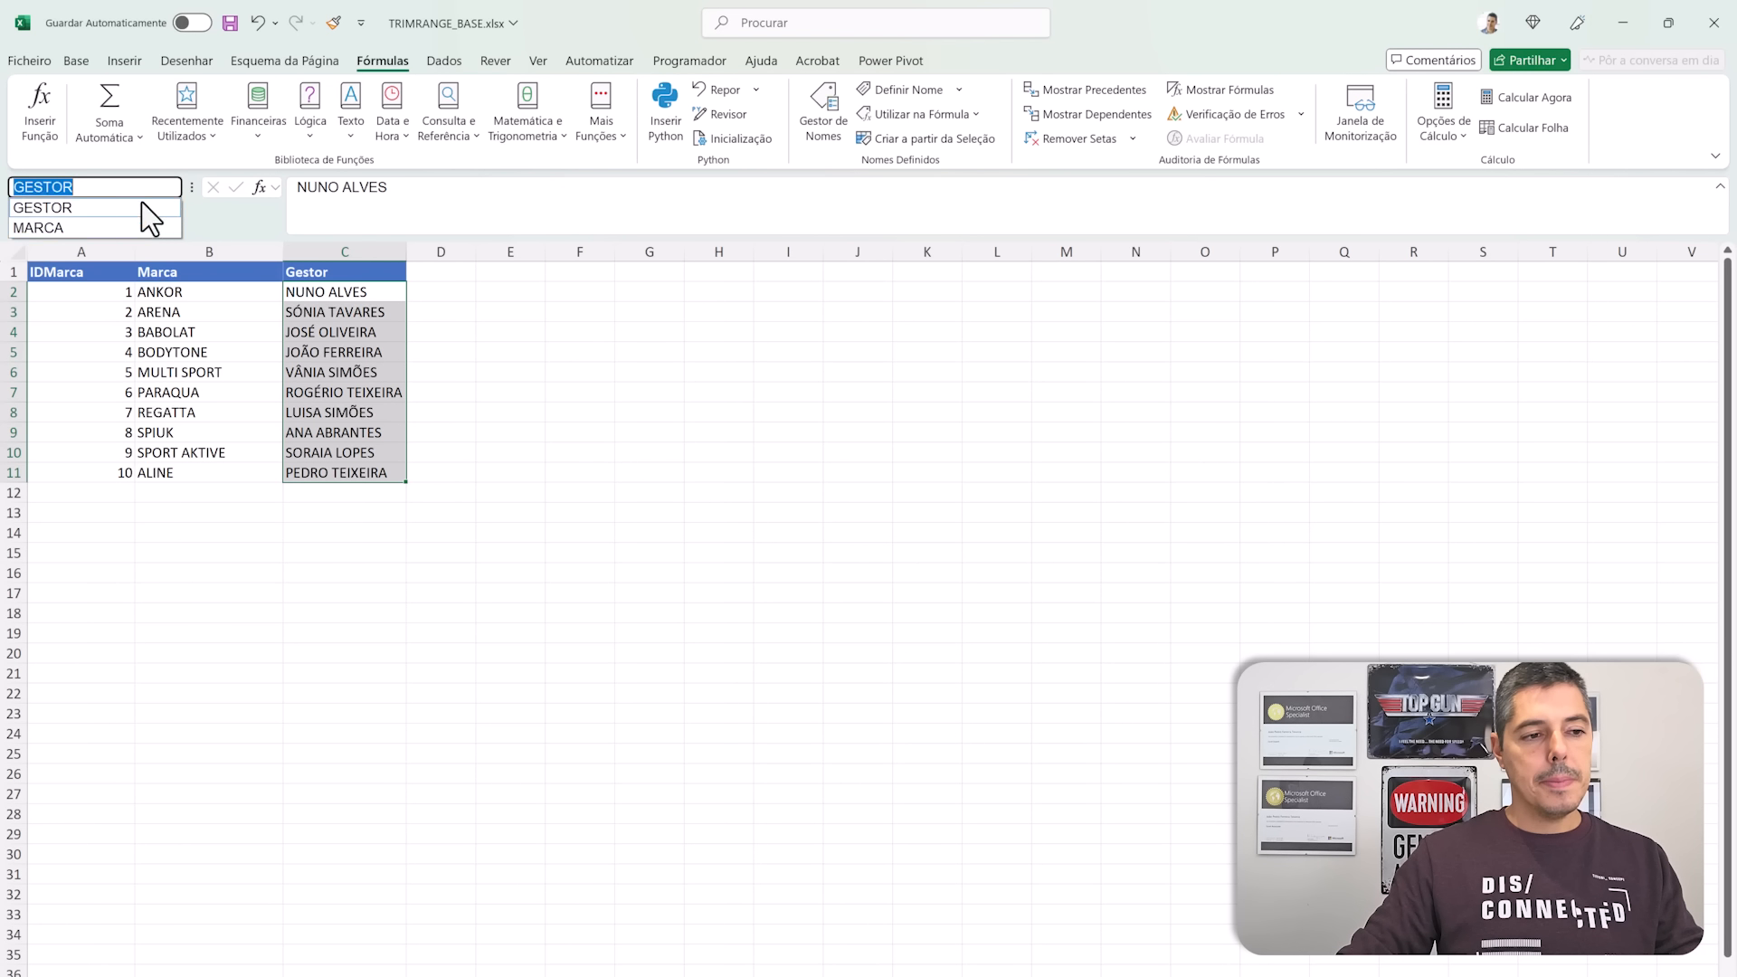
{"action": "left_click", "coordinate": [116, 228]}
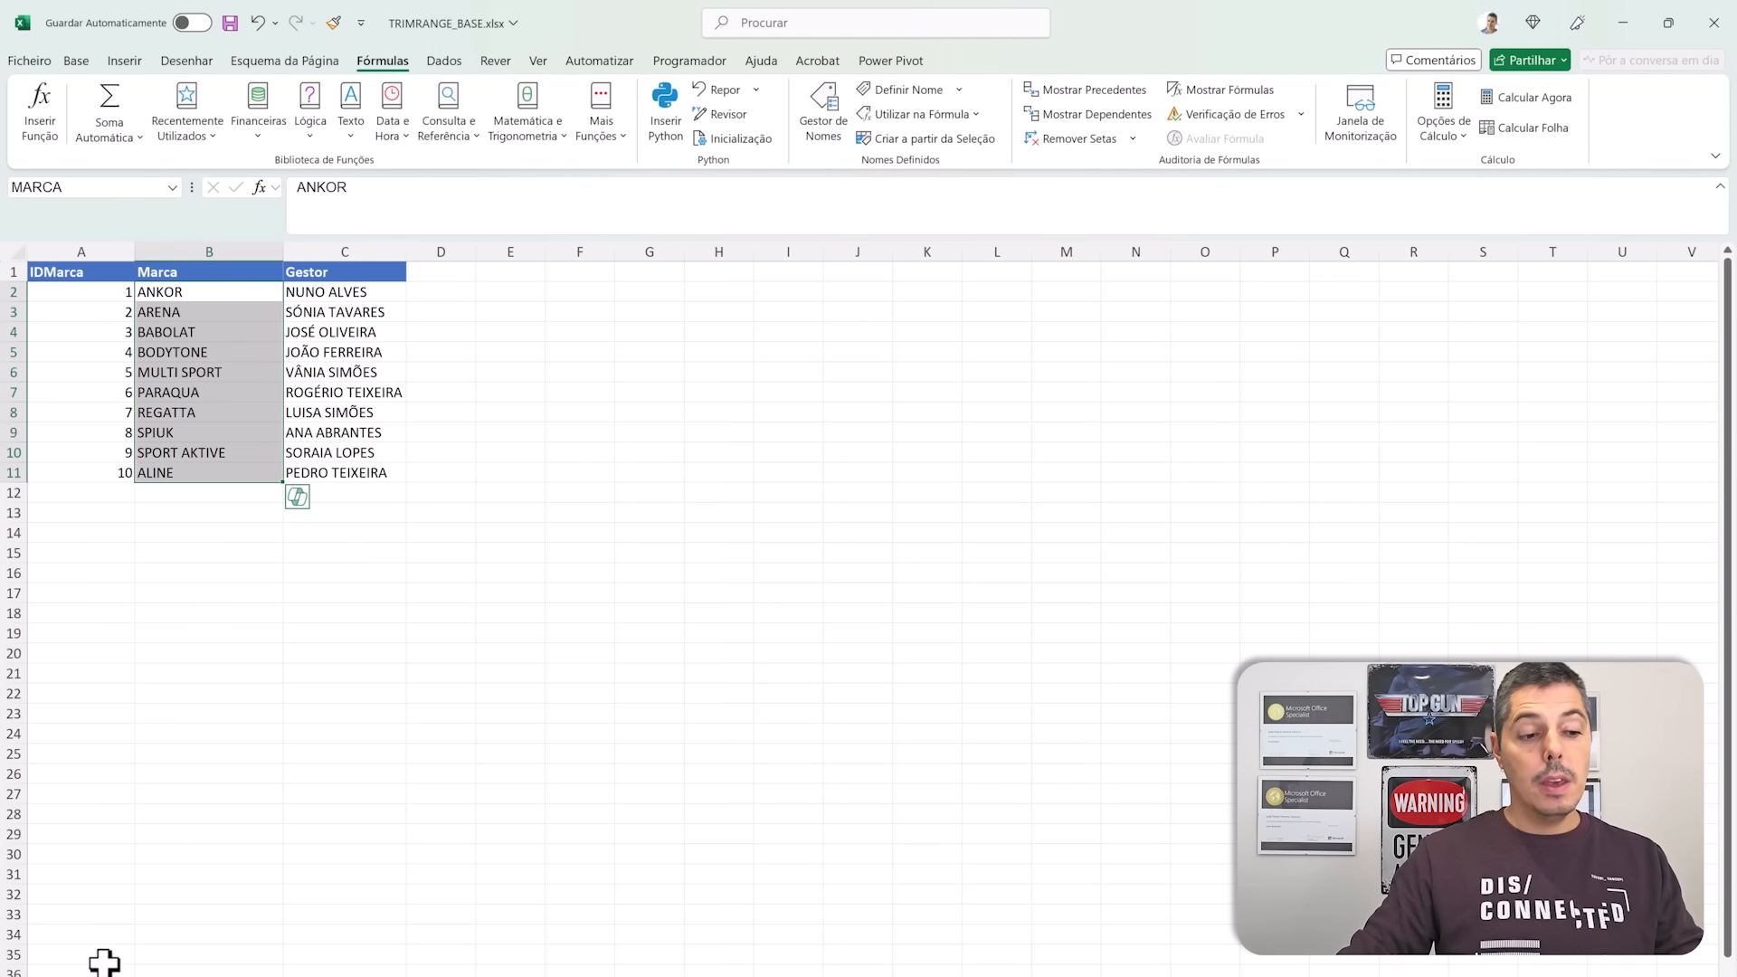
Step: Return to the product table sheet and start a PROCX formula in F4 with A4:A35 as the lookup value
{"action": "left_click", "coordinate": [156, 976]}
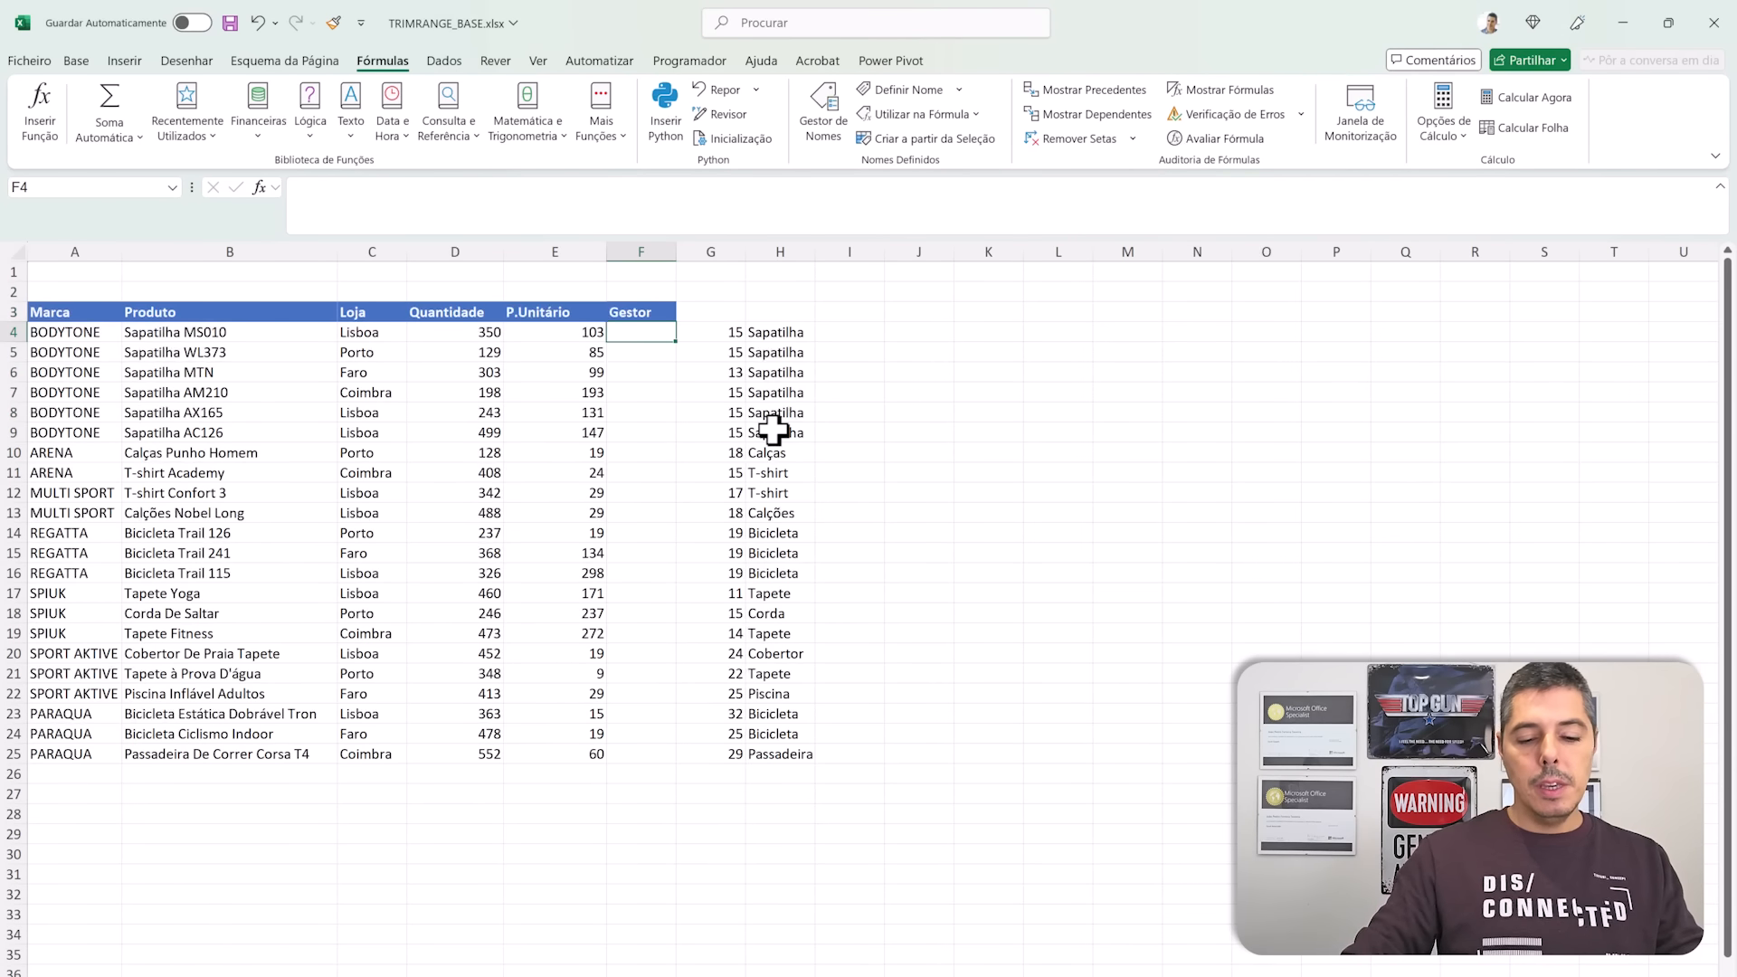
{"action": "type", "text": "="}
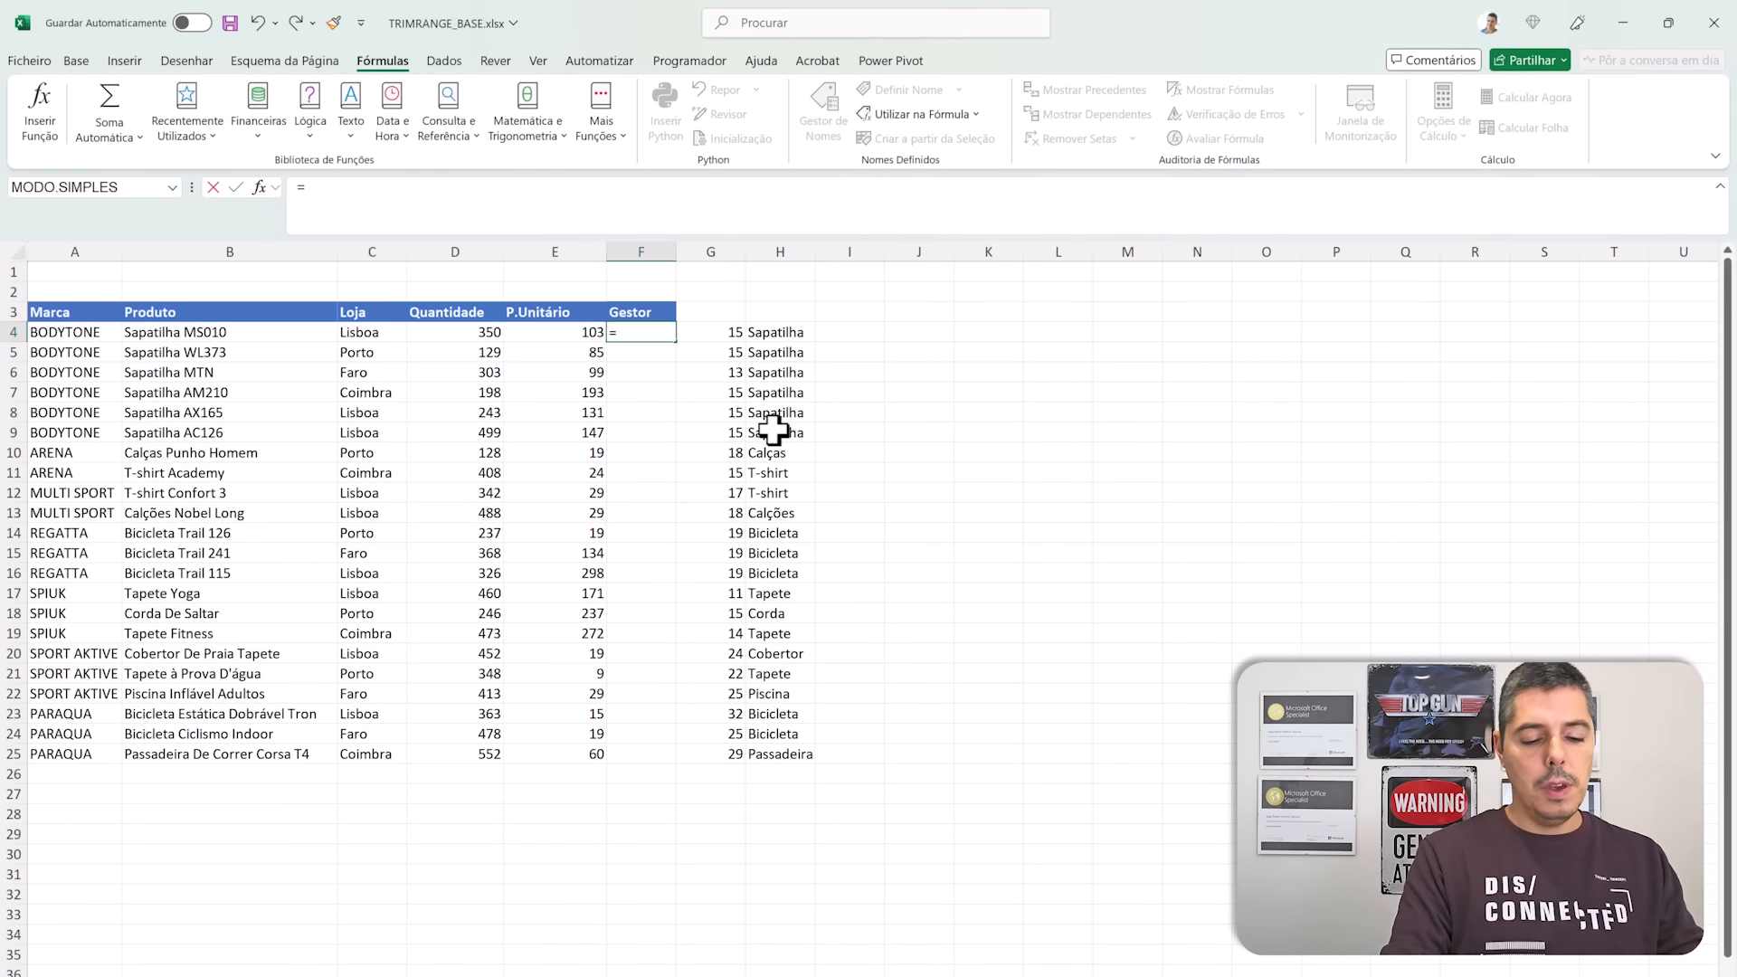
{"action": "type", "text": "procx"}
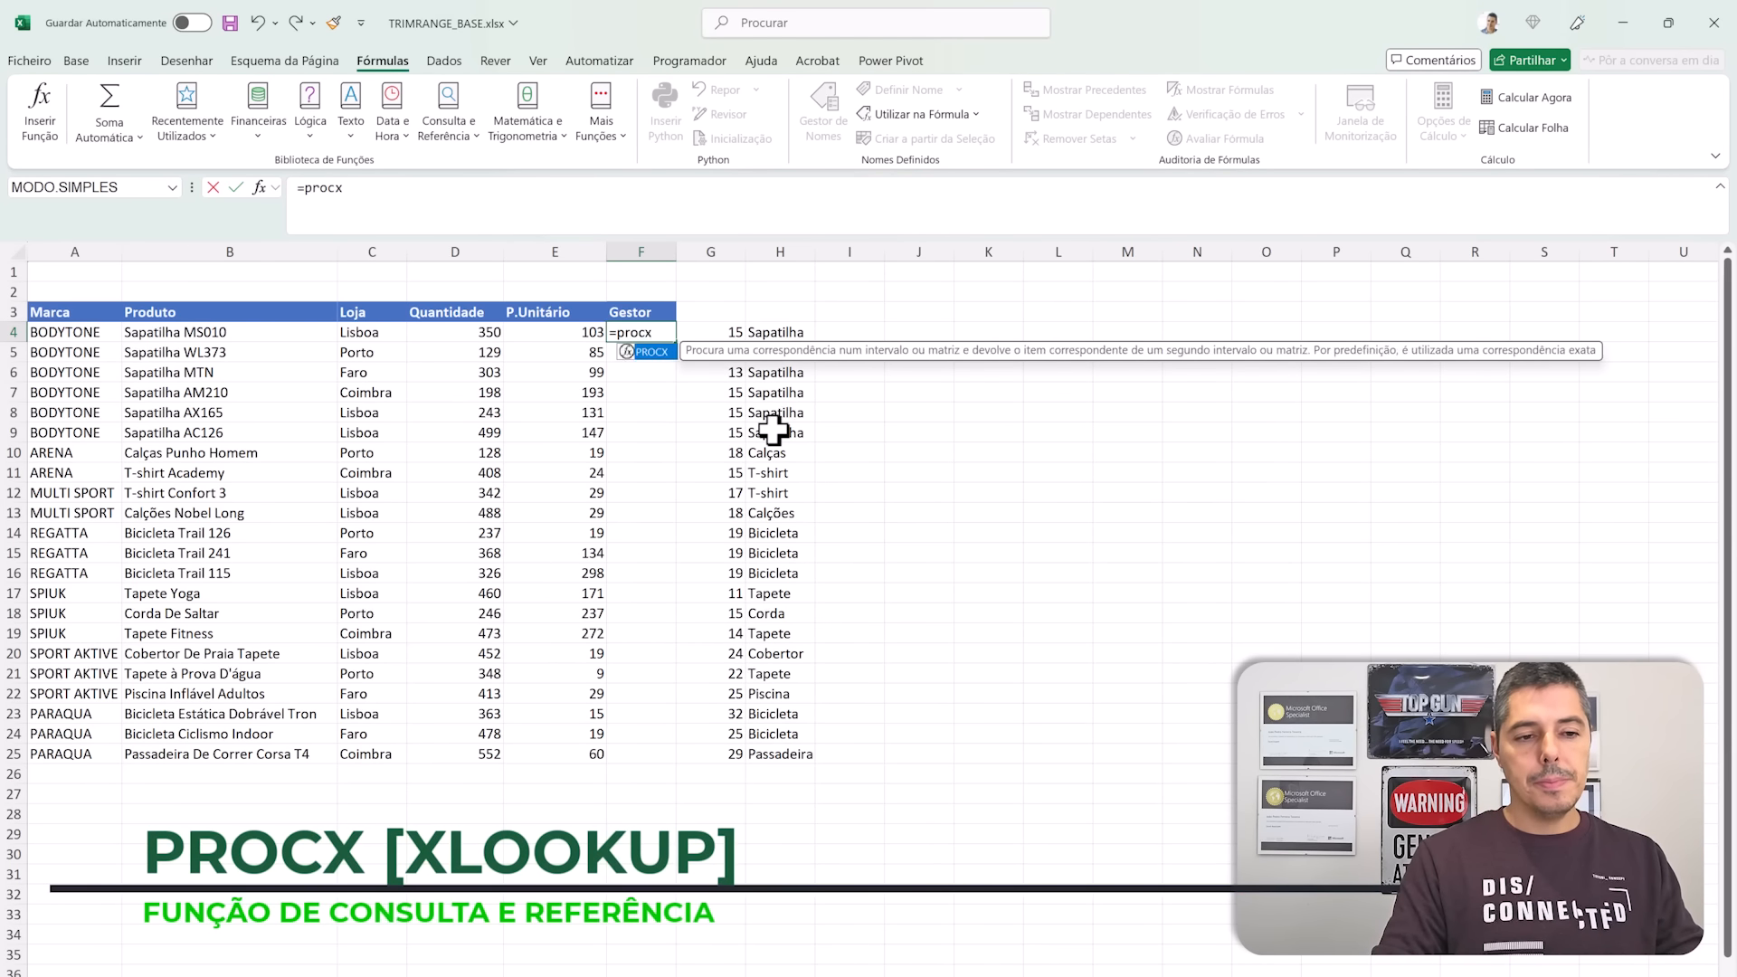
{"action": "key", "text": "Tab"}
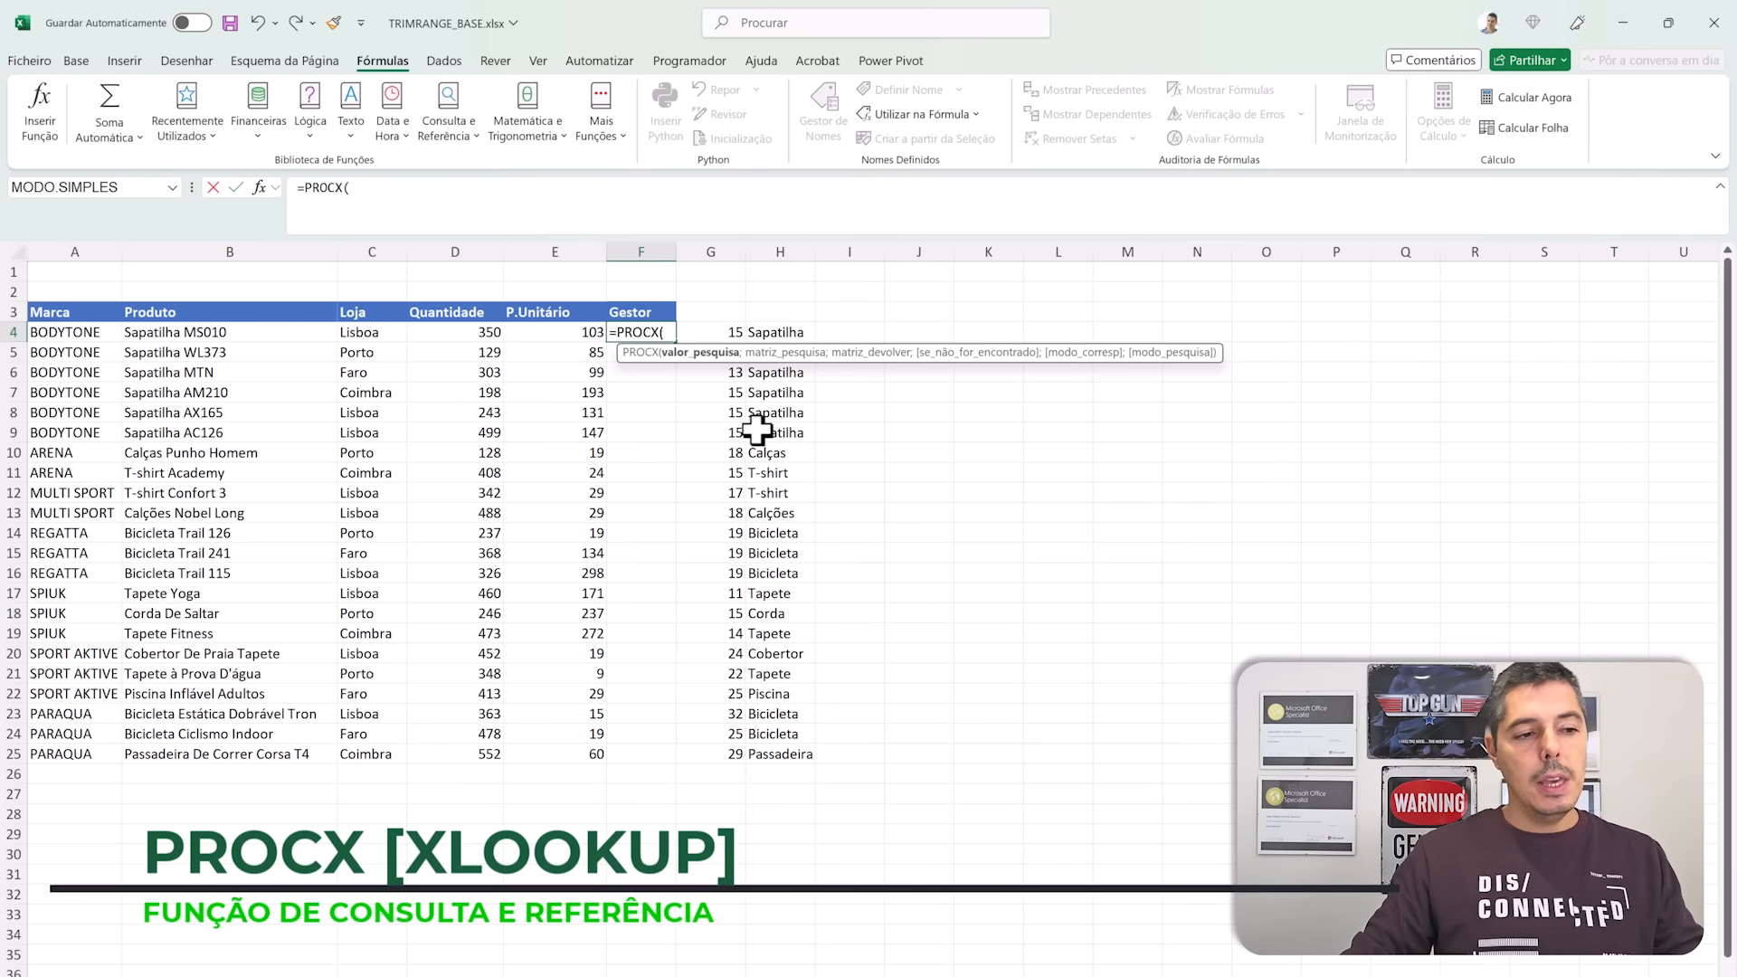
{"action": "left_click_drag", "start_coordinate": [74, 332], "coordinate": [65, 902]}
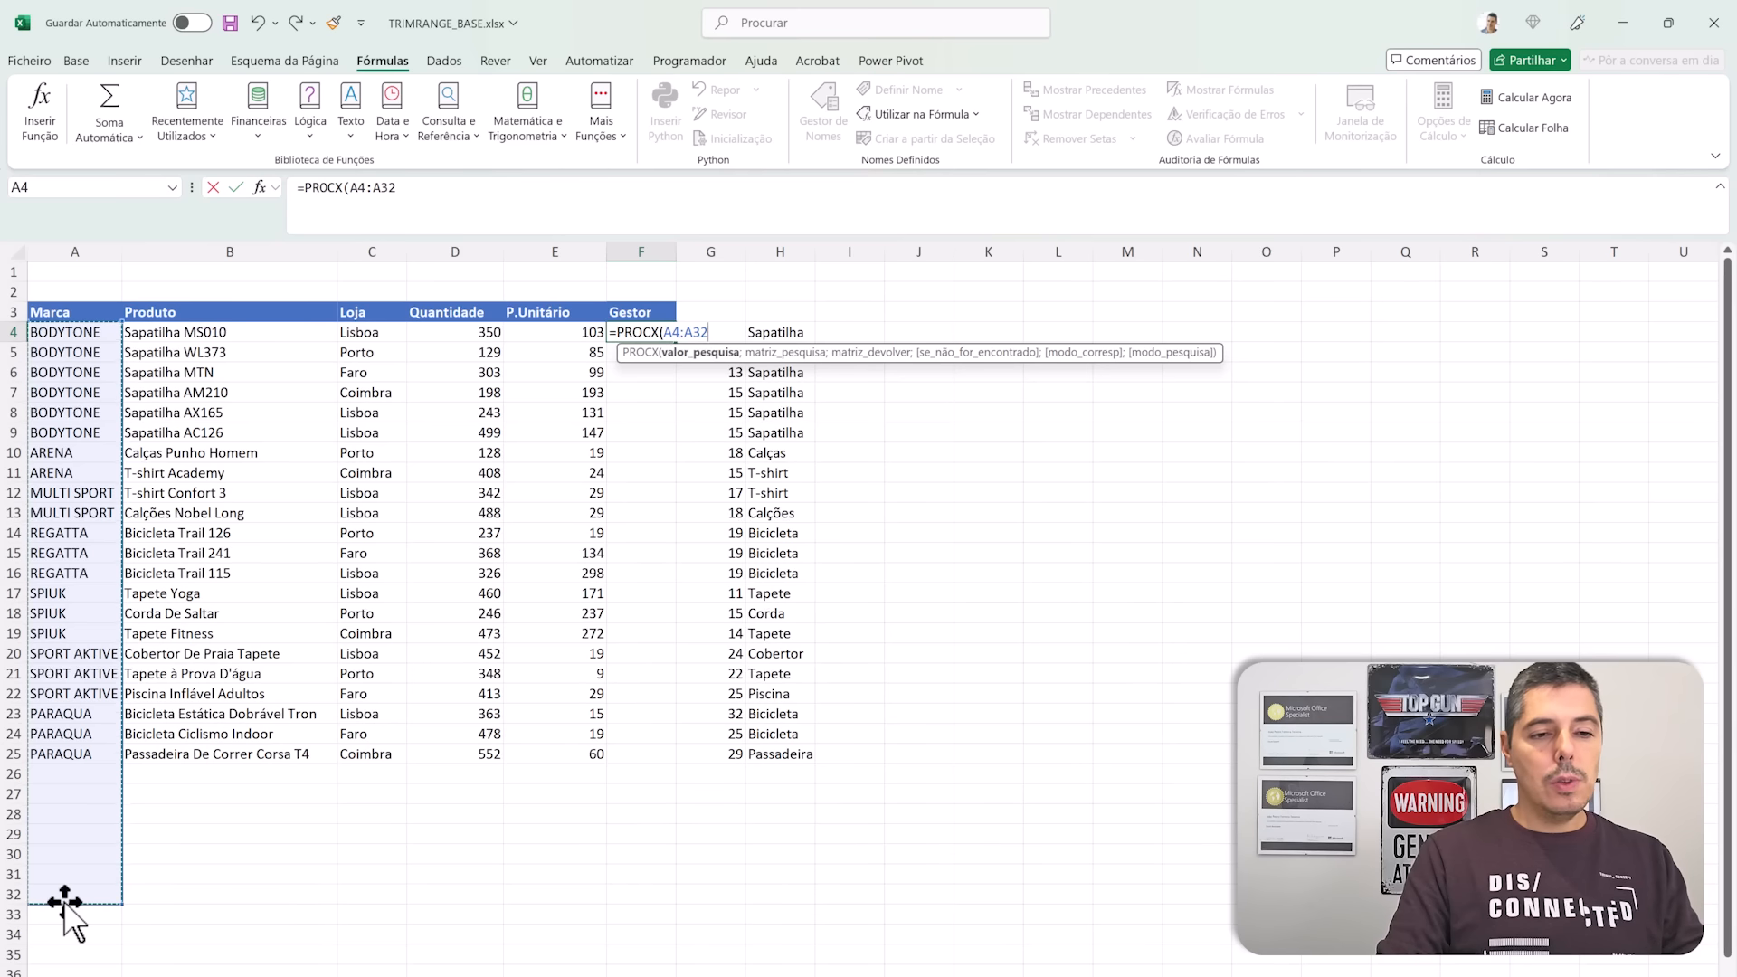
{"action": "key", "text": "BackSpace"}
{"action": "type", "text": "5"}
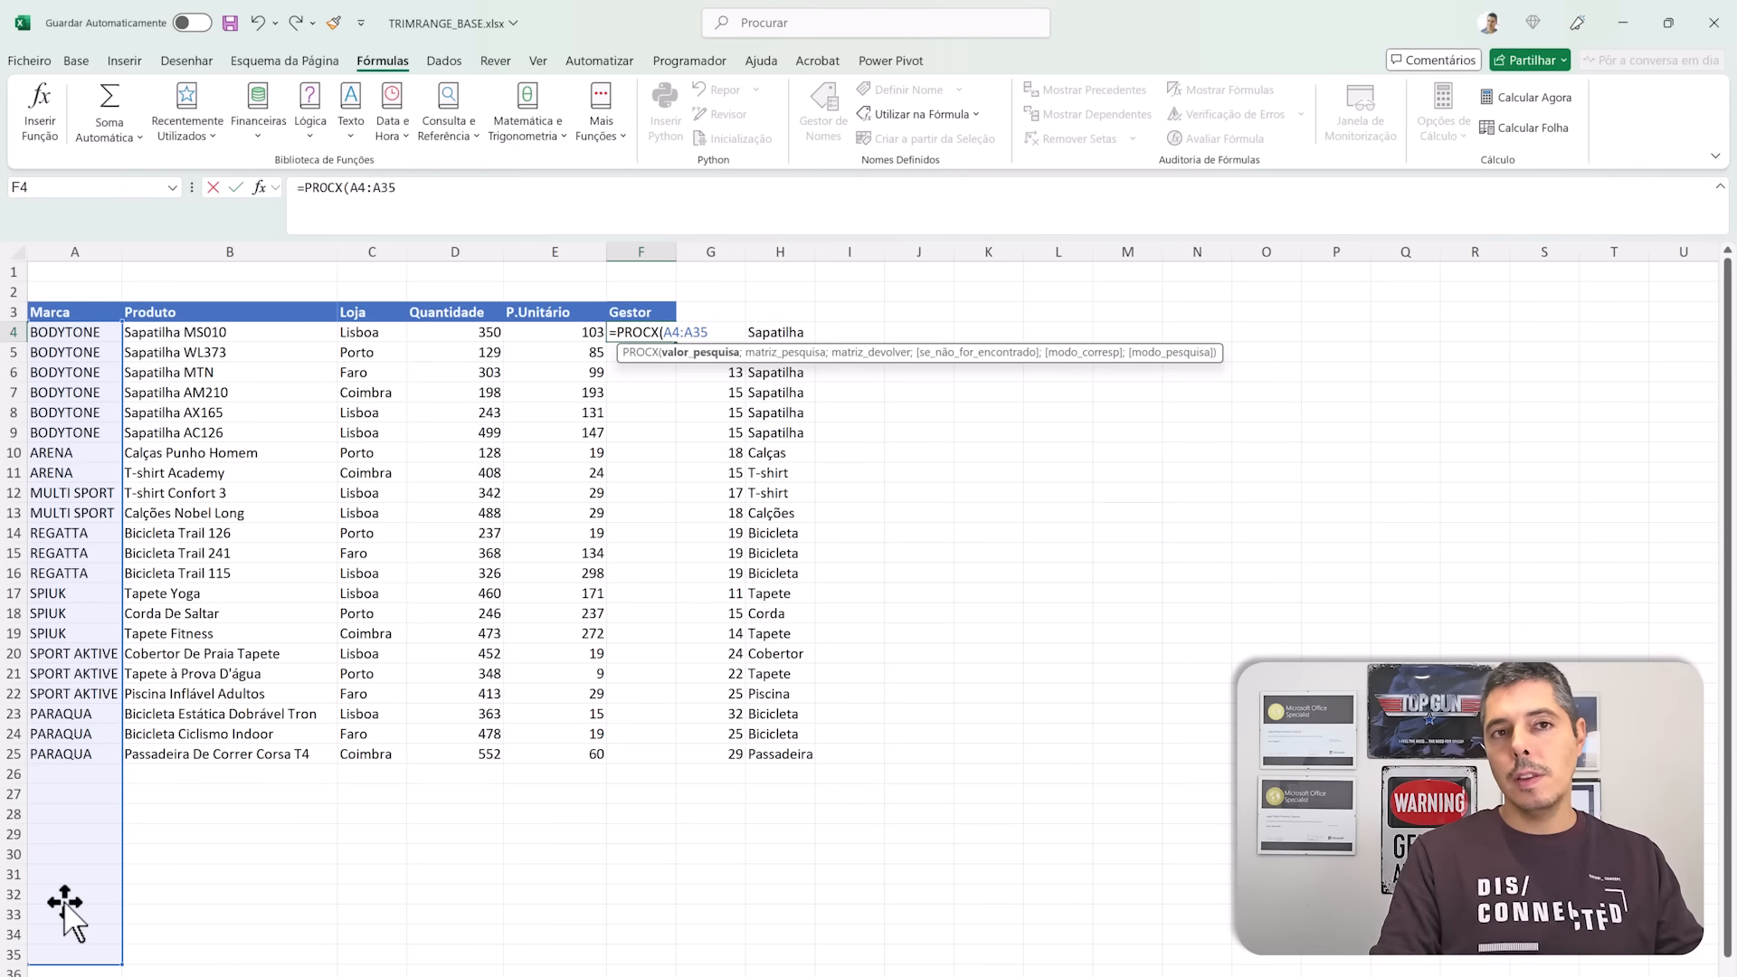
Step: Add the named range MARCA as the lookup array and GESTOR as the return array of the PROCX formula
{"action": "type", "text": ";"}
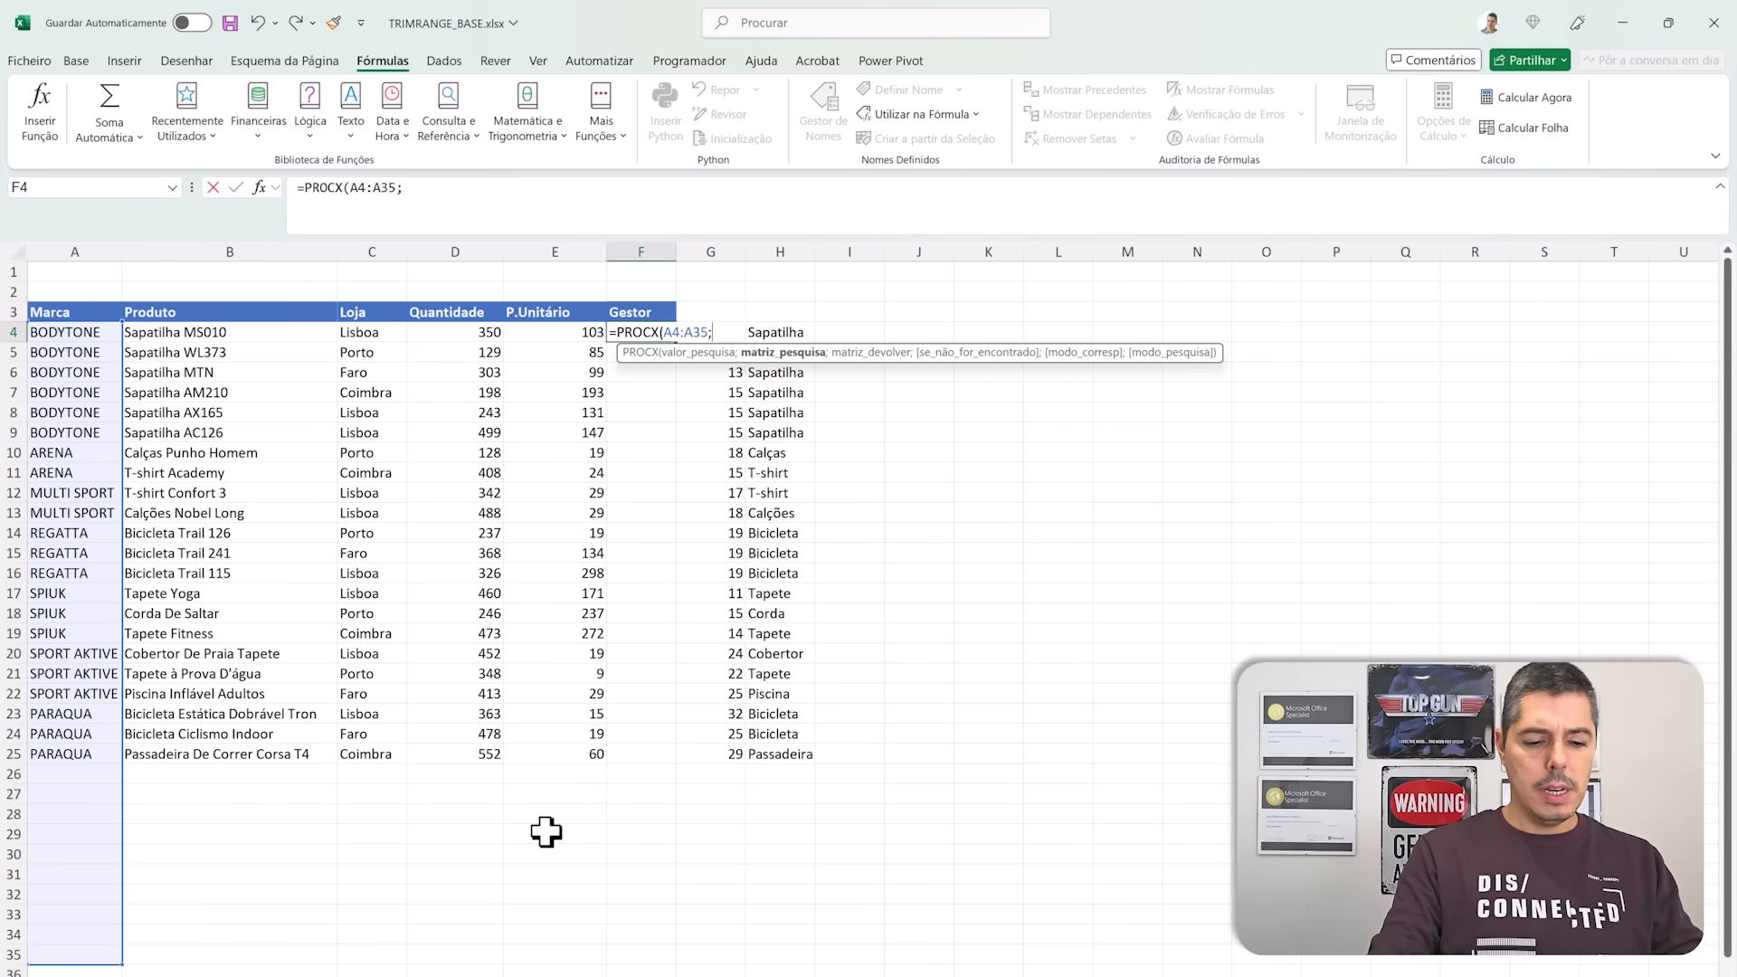
{"action": "type", "text": "mA"}
{"action": "key", "text": "Down"}
{"action": "key", "text": "Down"}
{"action": "key", "text": "Down"}
{"action": "key", "text": "Down"}
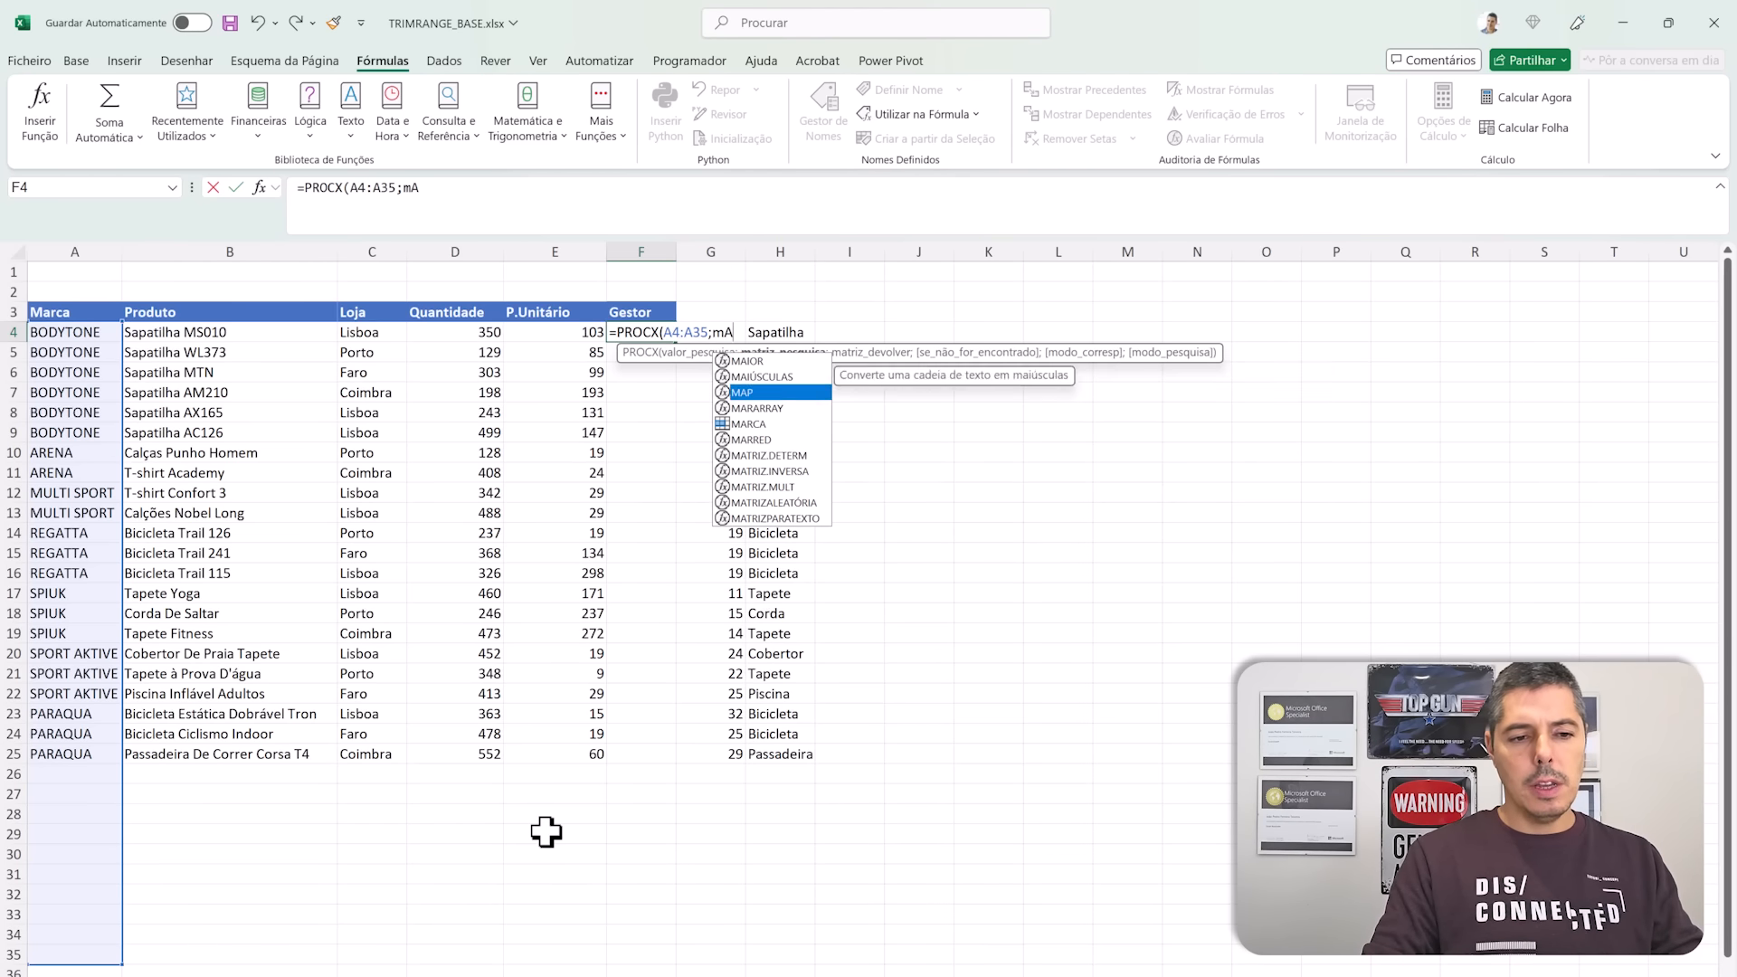
{"action": "key", "text": "Tab"}
{"action": "type", "text": ";ge"}
{"action": "key", "text": "Tab"}
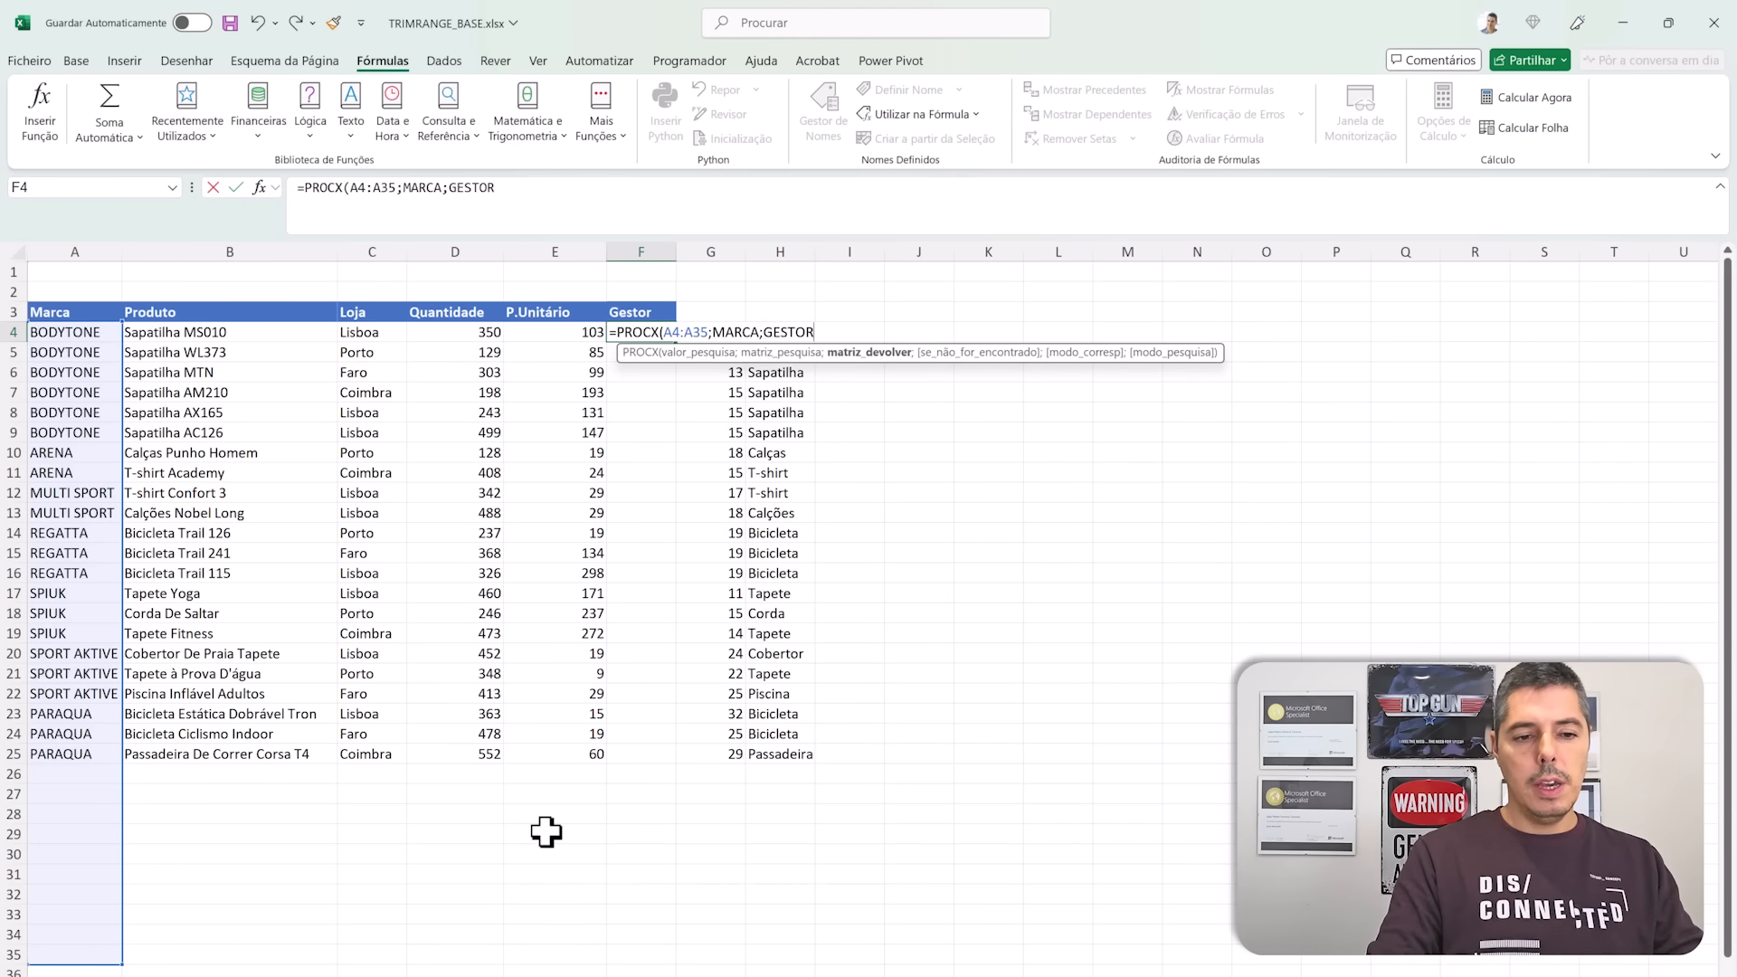
{"action": "type", "text": ")"}
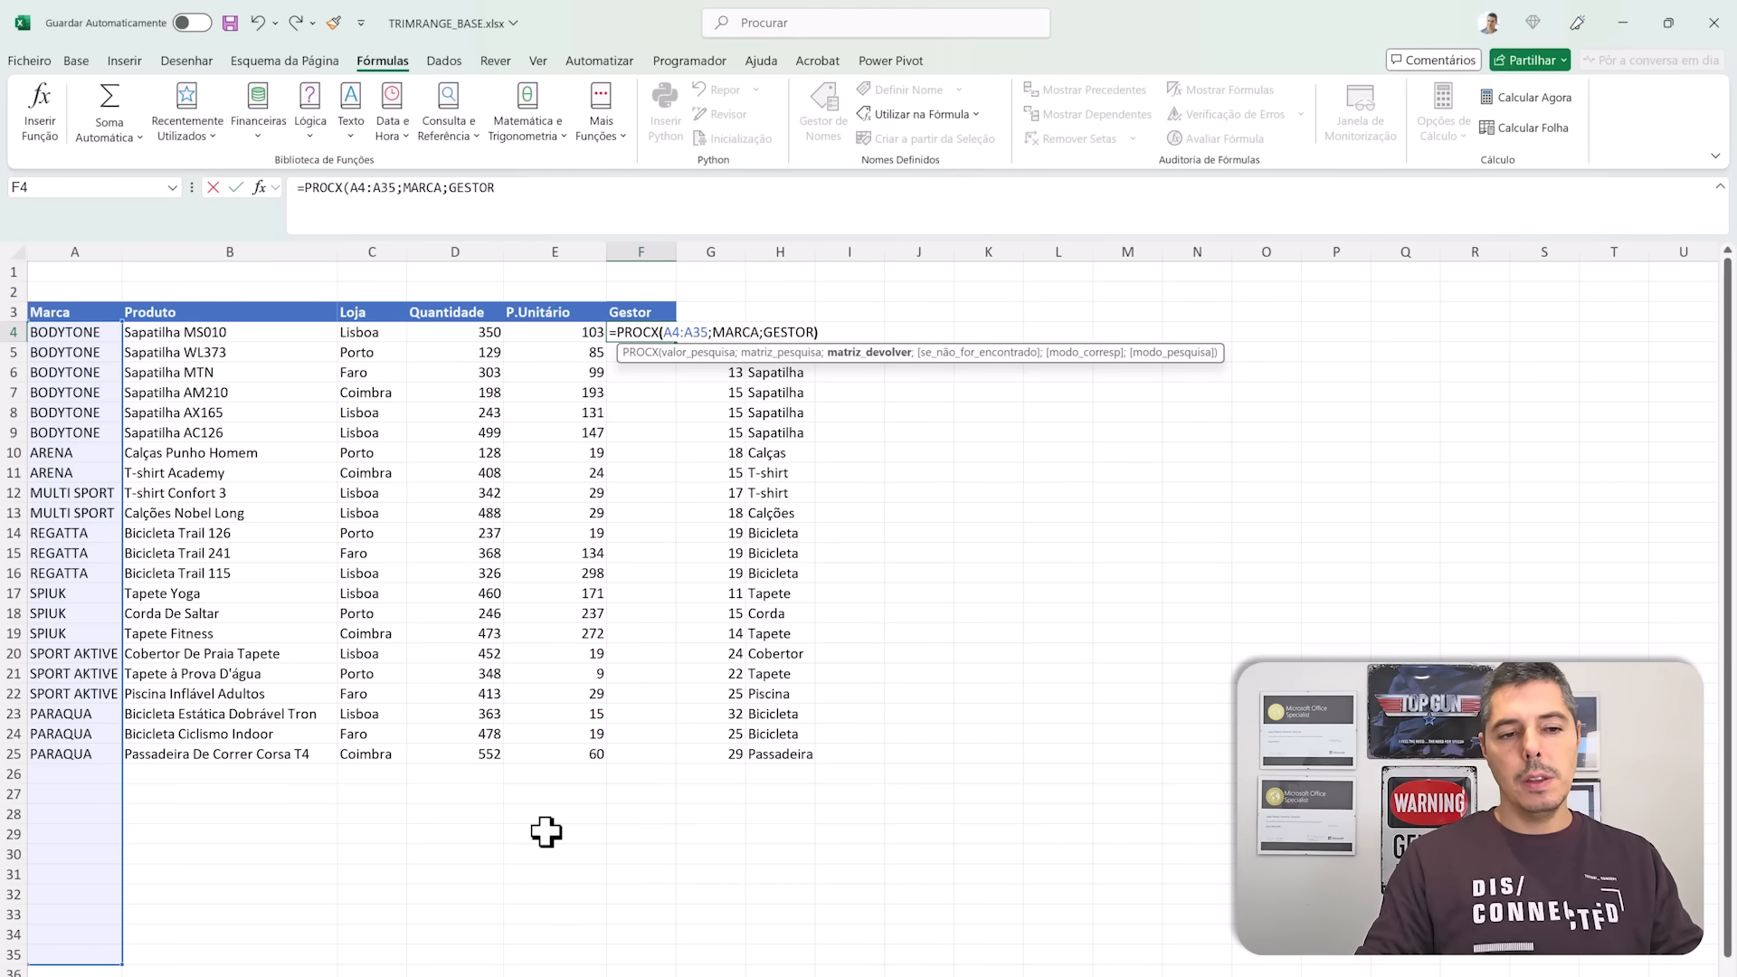
{"action": "key", "text": "BackSpace"}
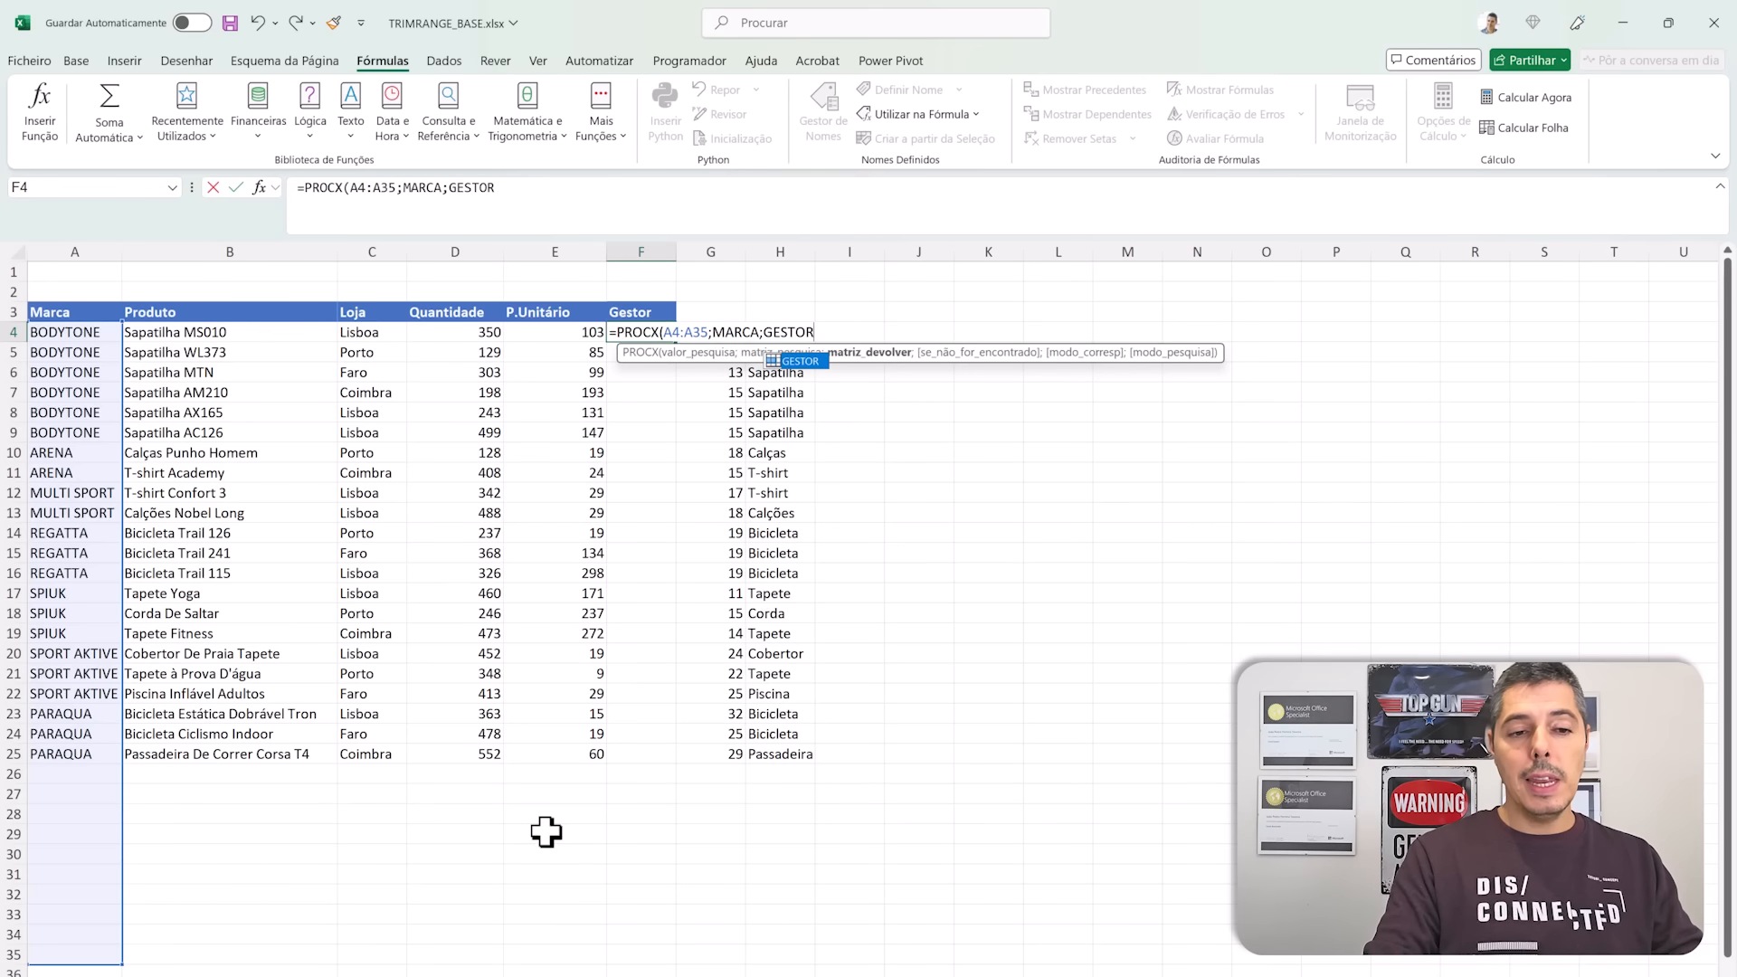
{"action": "type", "text": ";"}
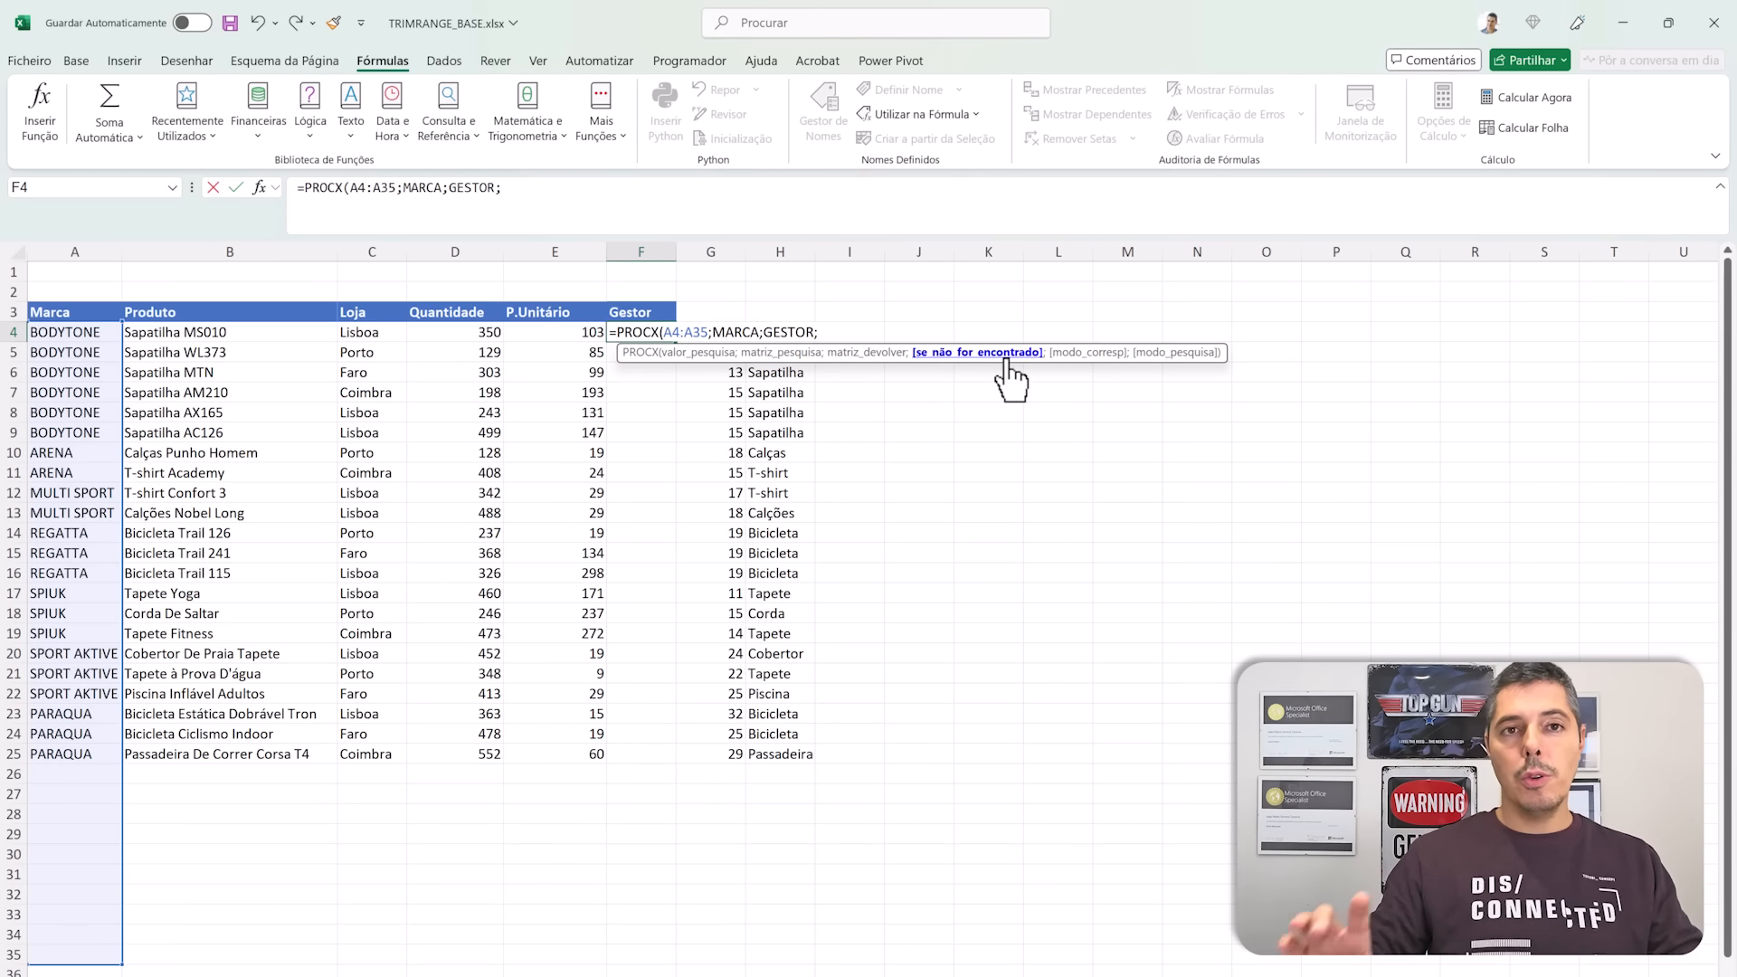
{"action": "key", "text": "BackSpace"}
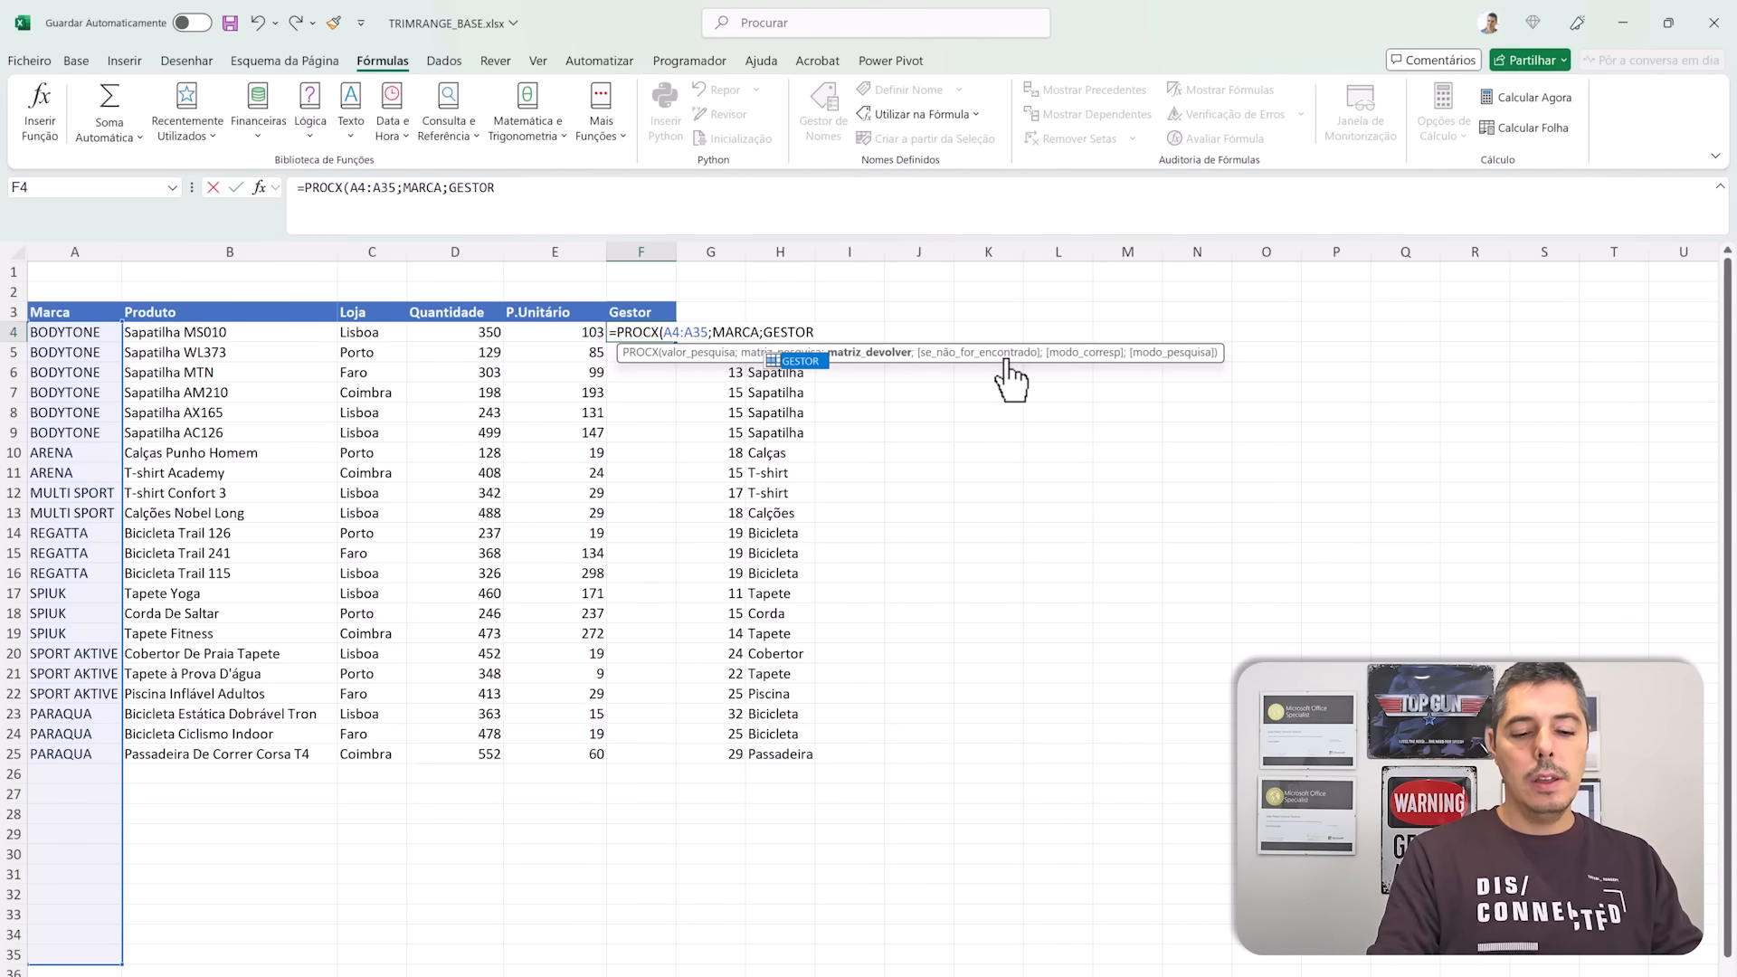
Step: Close and commit =PROCX(A4:A35;MARCA;GESTOR) in F4, and widen column F to fit the manager names
{"action": "type", "text": ")"}
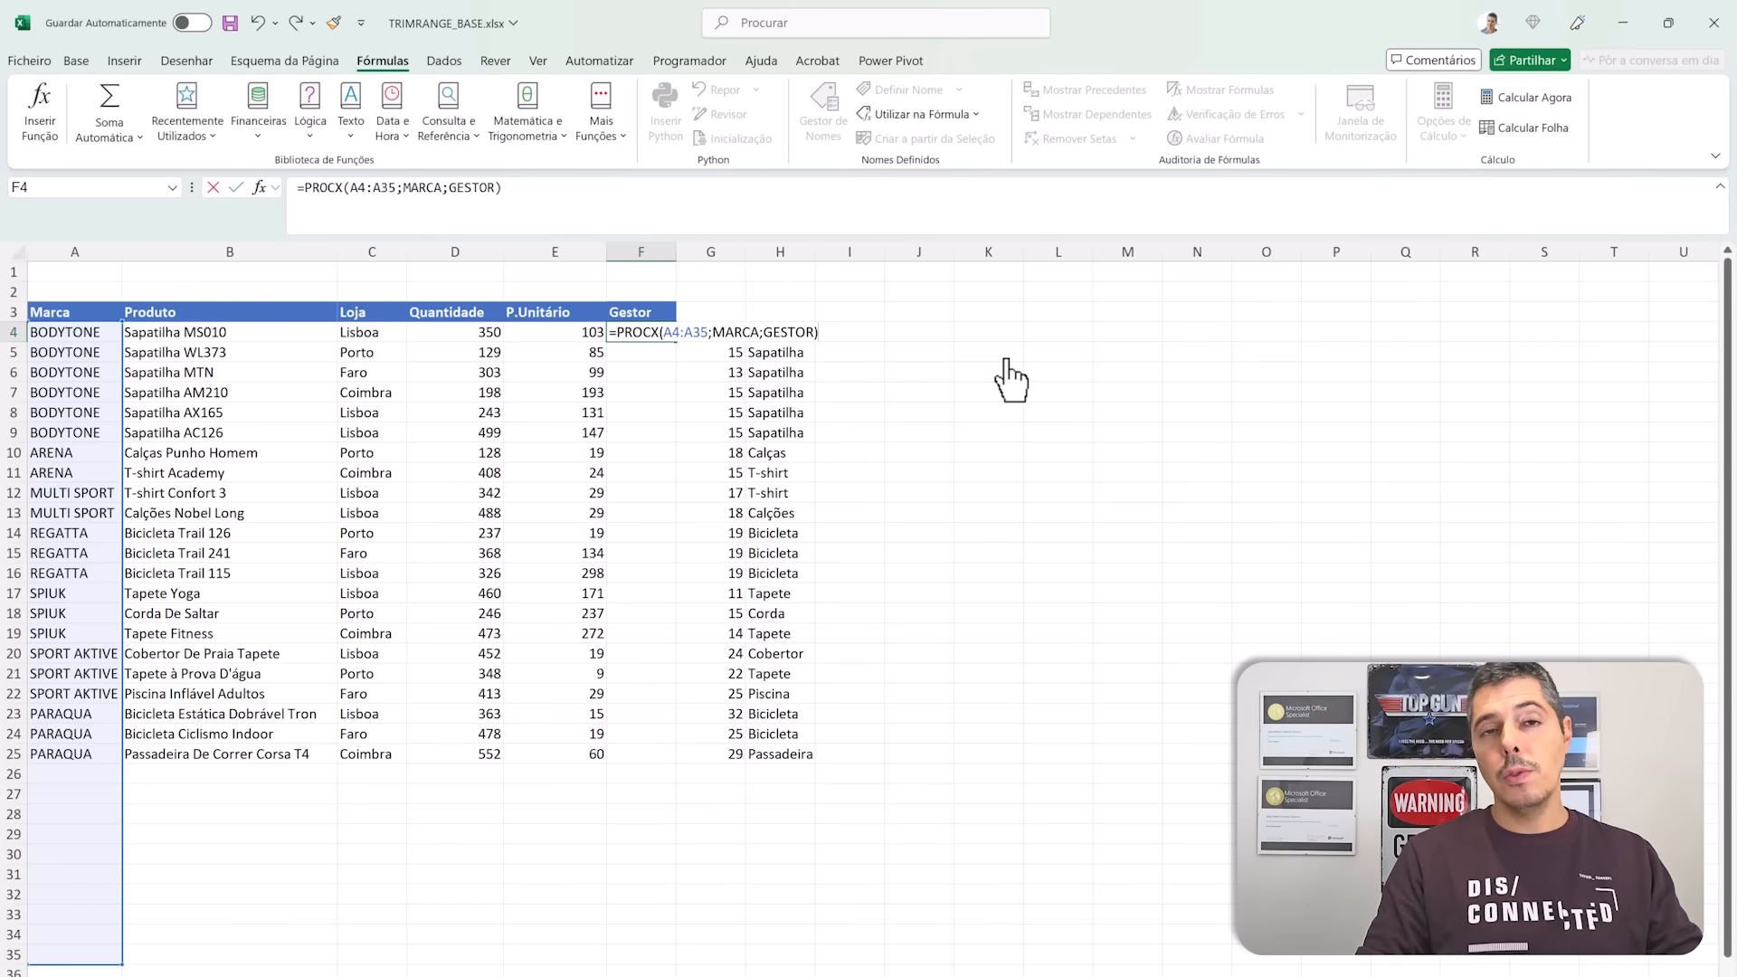
{"action": "key", "text": "Return"}
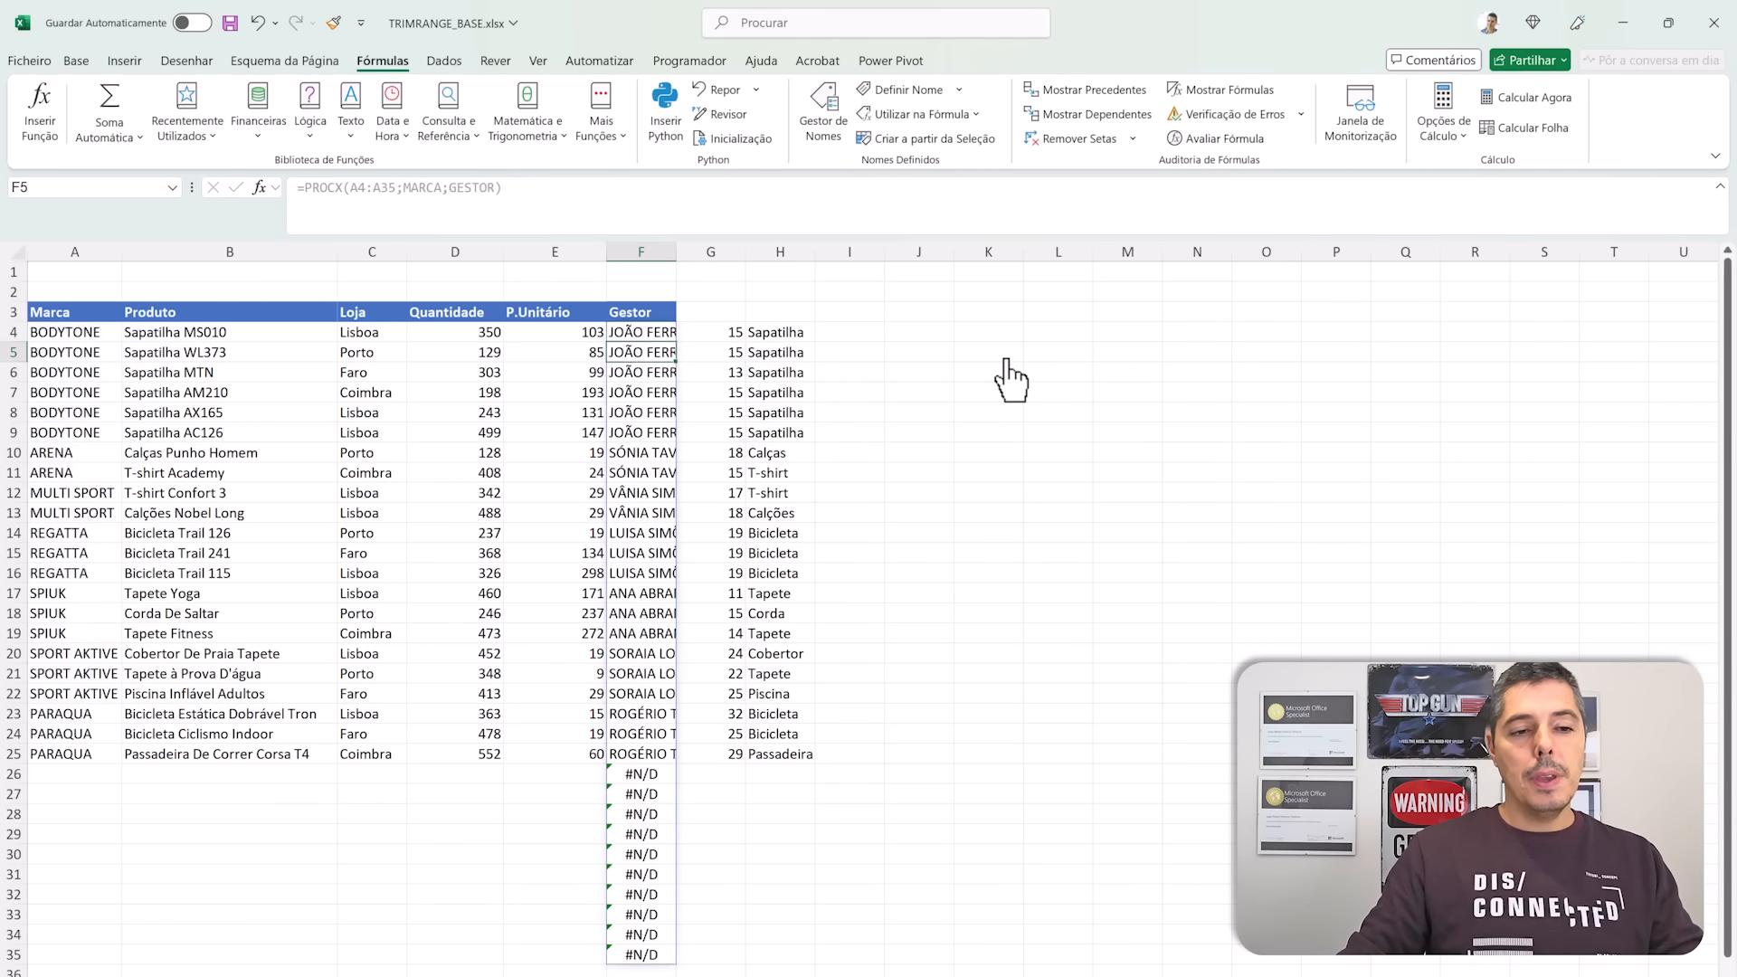
{"action": "left_click_drag", "start_coordinate": [677, 251], "coordinate": [714, 250]}
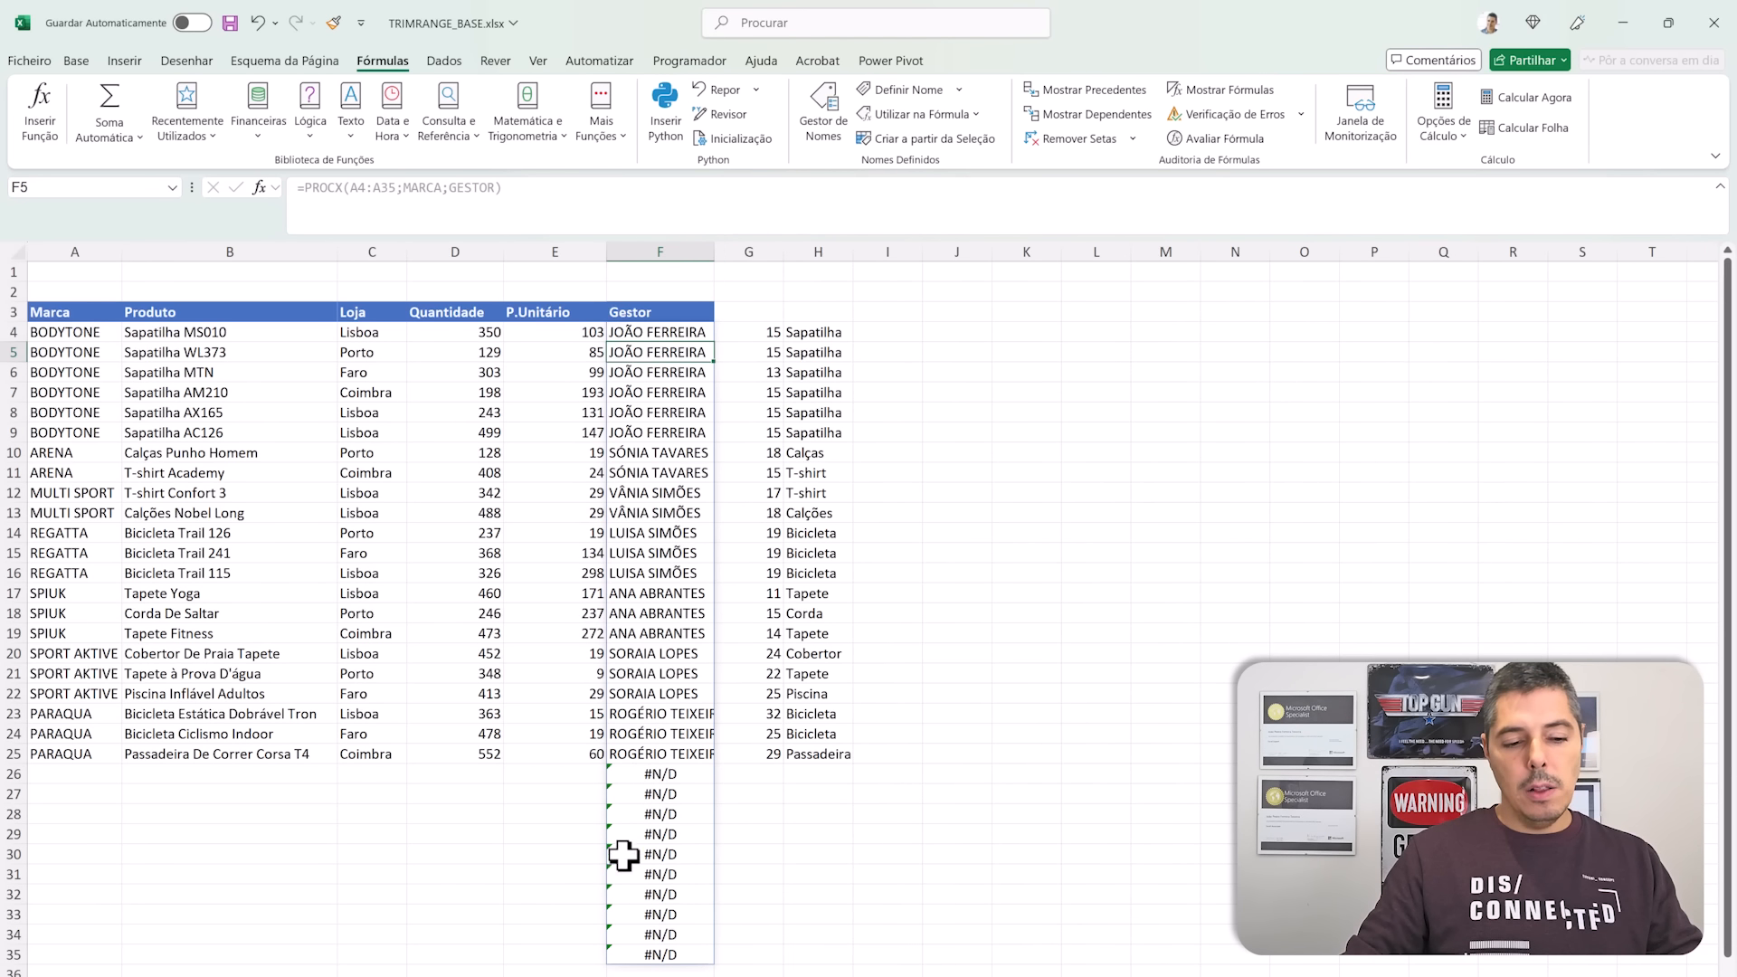
Step: Add an empty string "" as the if-not-found argument of F4's PROCX formula and commit it
{"action": "left_click", "coordinate": [634, 331]}
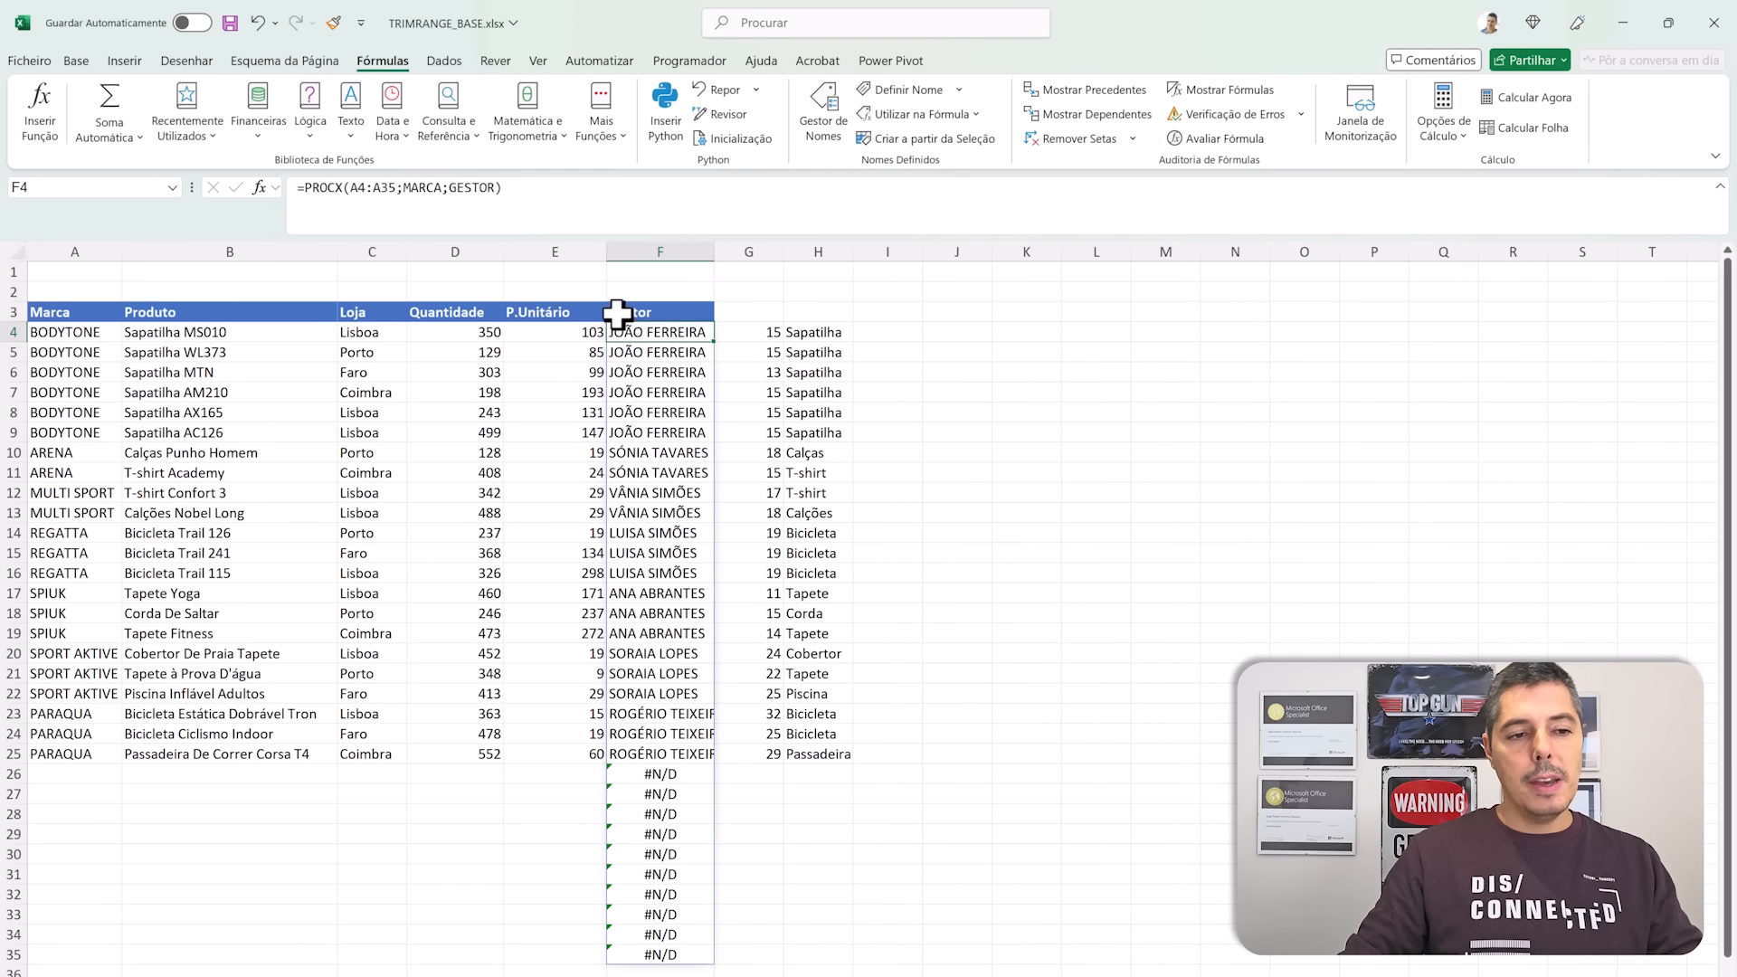
{"action": "left_click", "coordinate": [496, 187]}
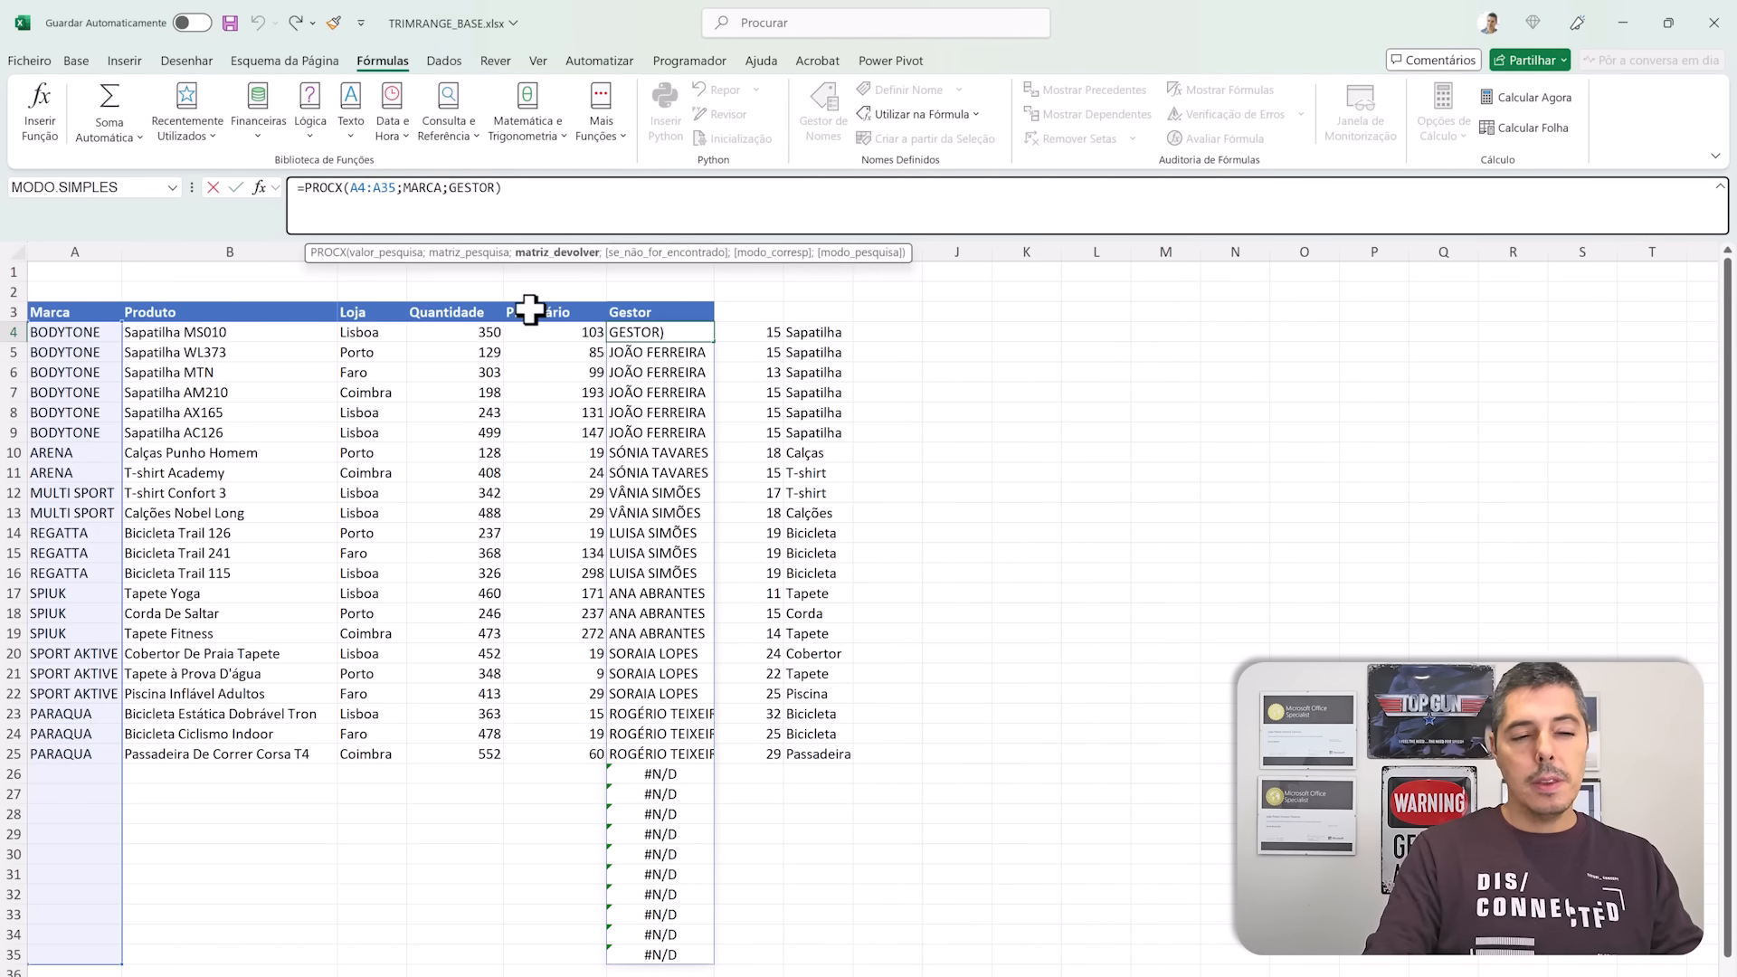
{"action": "type", "text": ";\""}
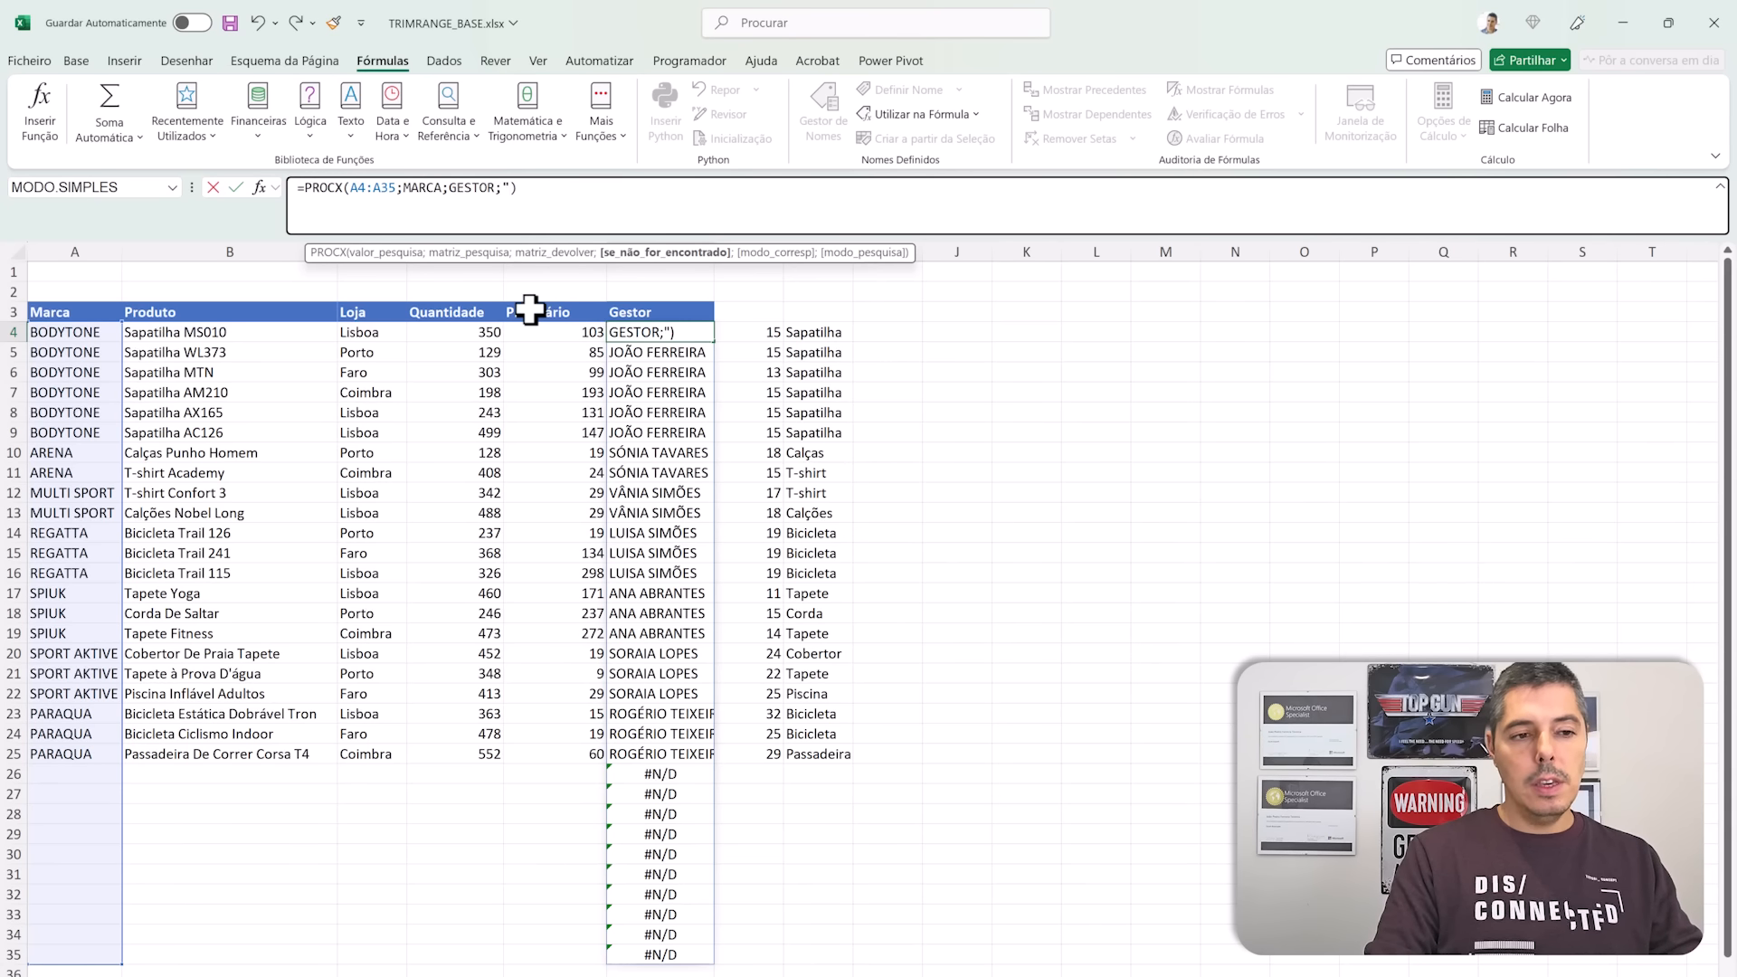
{"action": "type", "text": "\""}
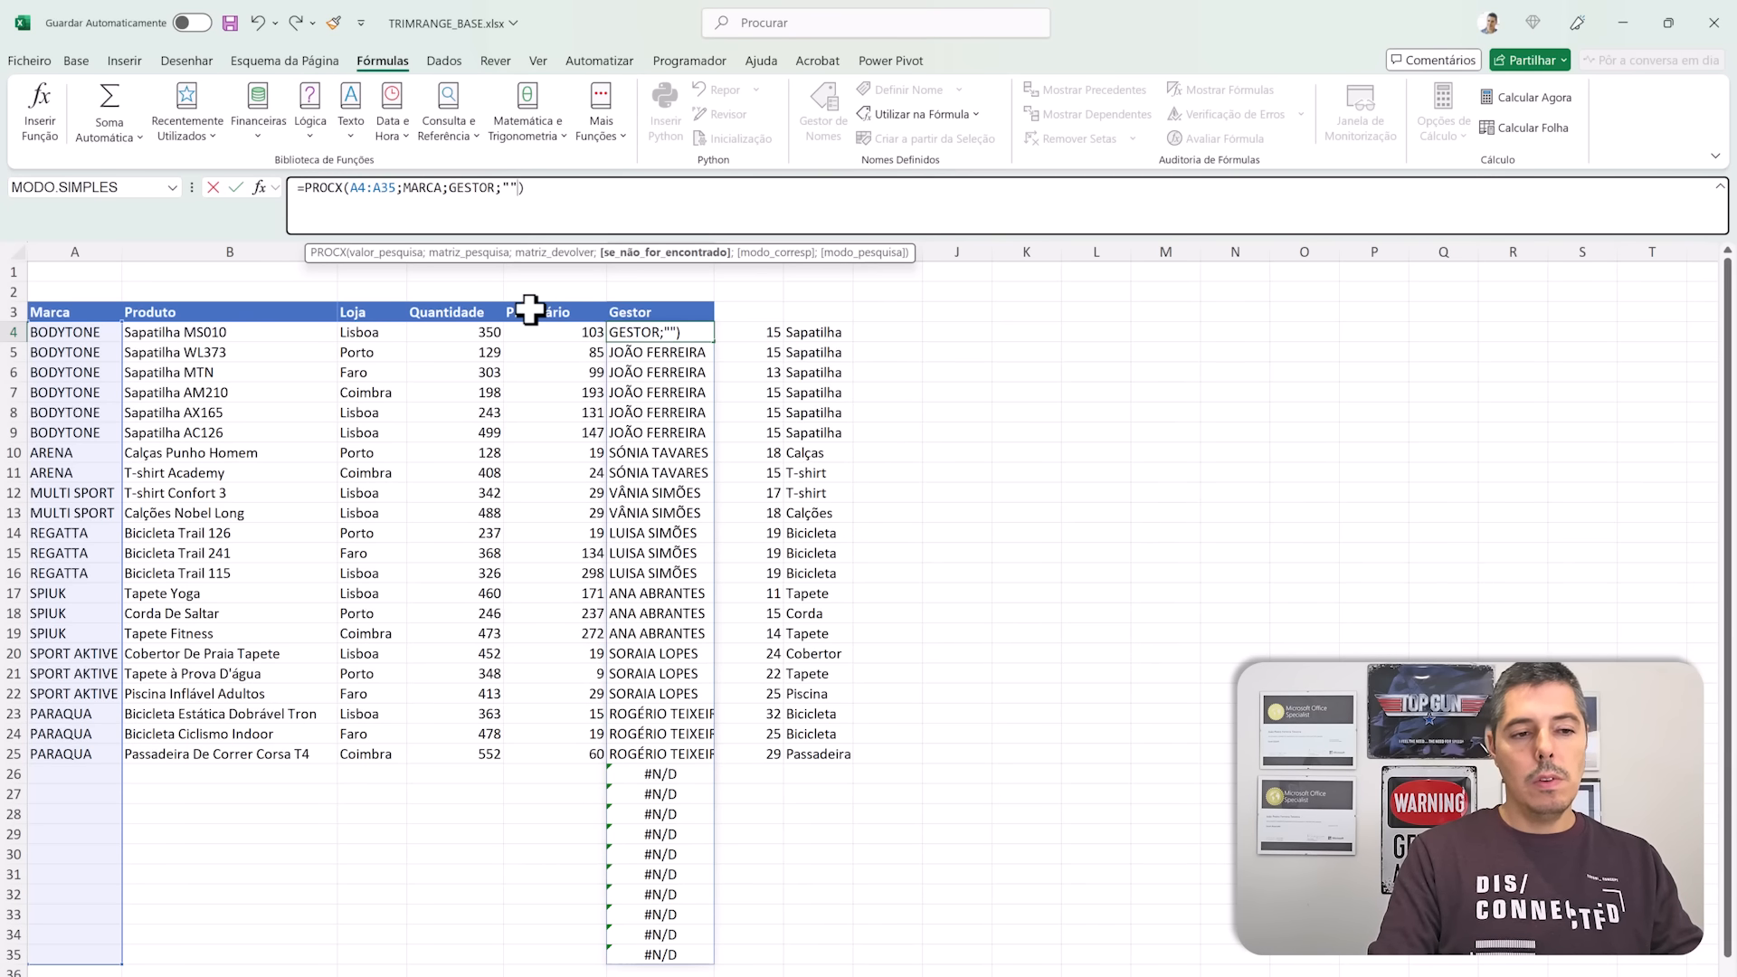
{"action": "key", "text": "Return"}
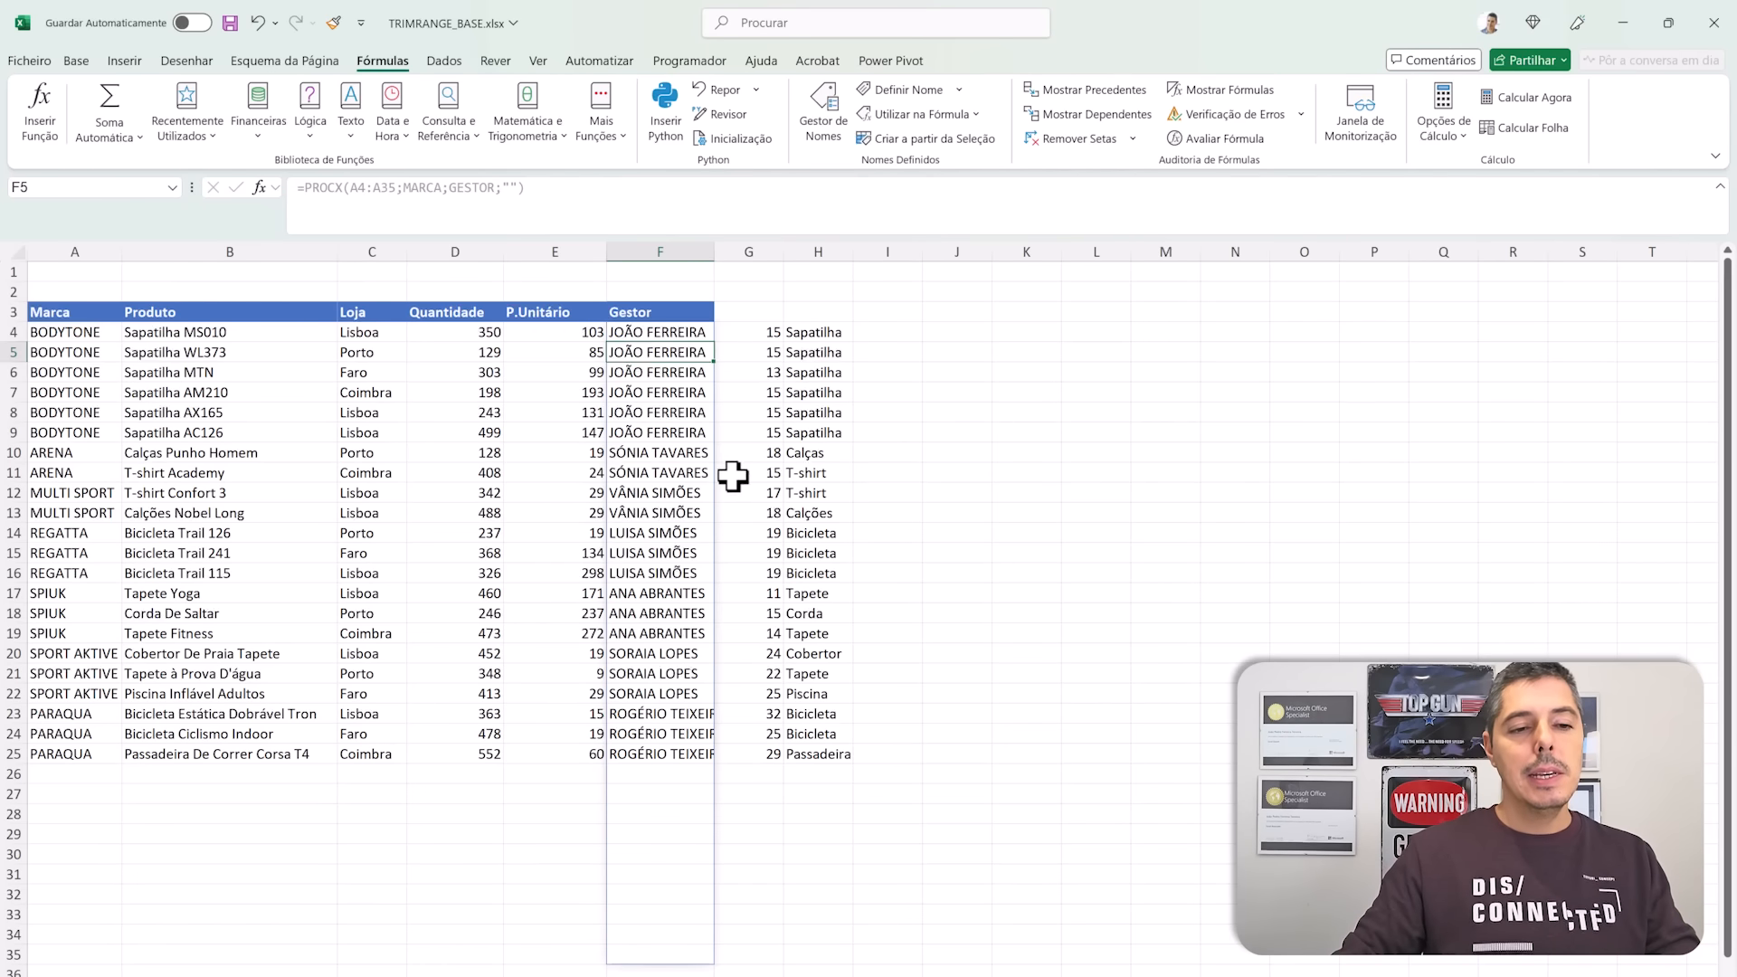
Step: Remove the empty-string argument from F4 so that the formula reads =PROCX(A4:A35;MARCA;GESTOR) and commit it
{"action": "left_click", "coordinate": [680, 333]}
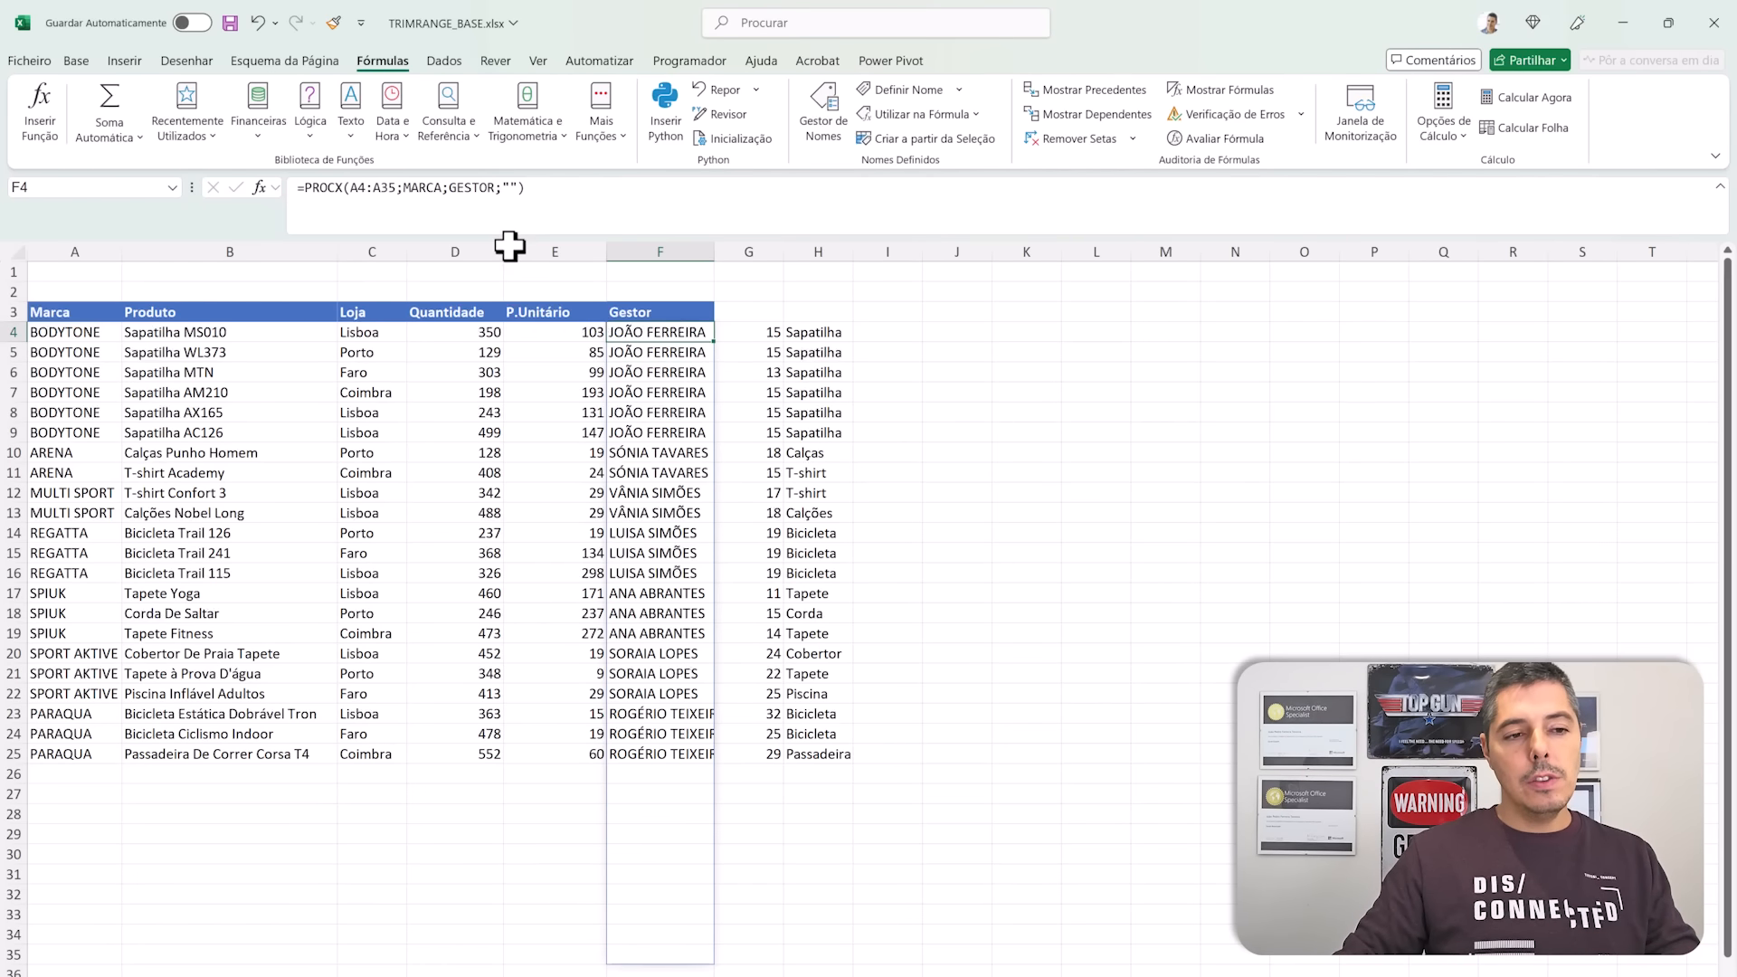
{"action": "double_click", "coordinate": [511, 187]}
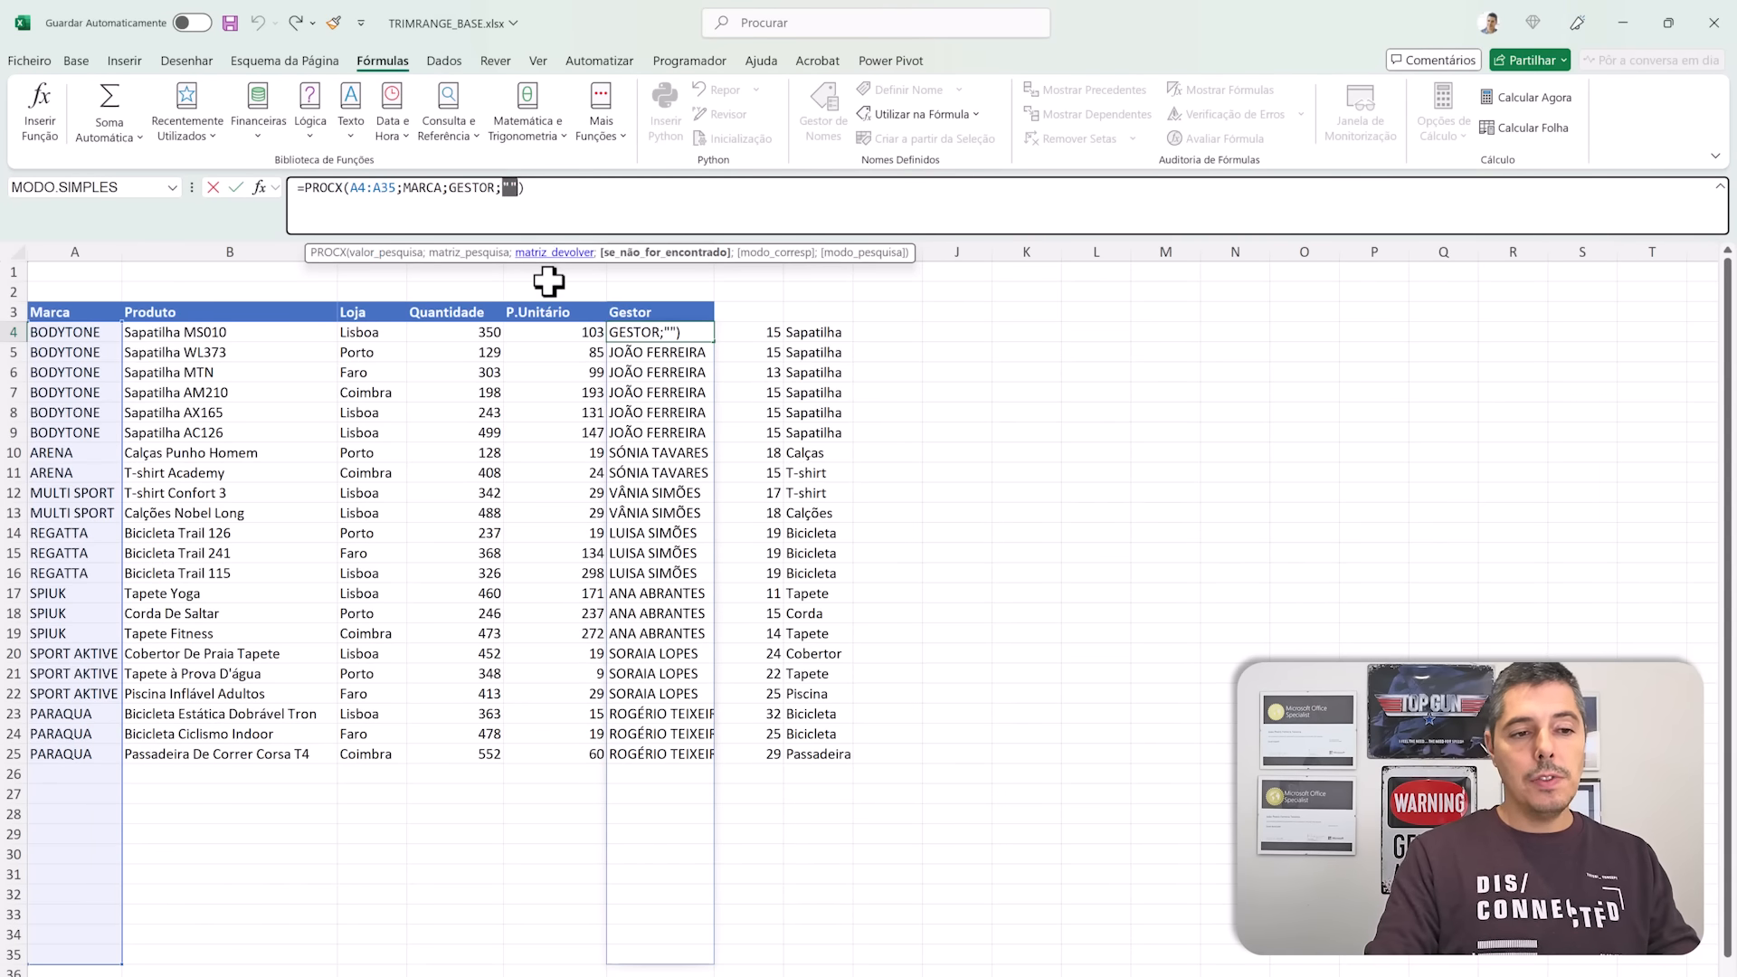
{"action": "key", "text": "BackSpace"}
{"action": "key", "text": "BackSpace"}
{"action": "key", "text": "Return"}
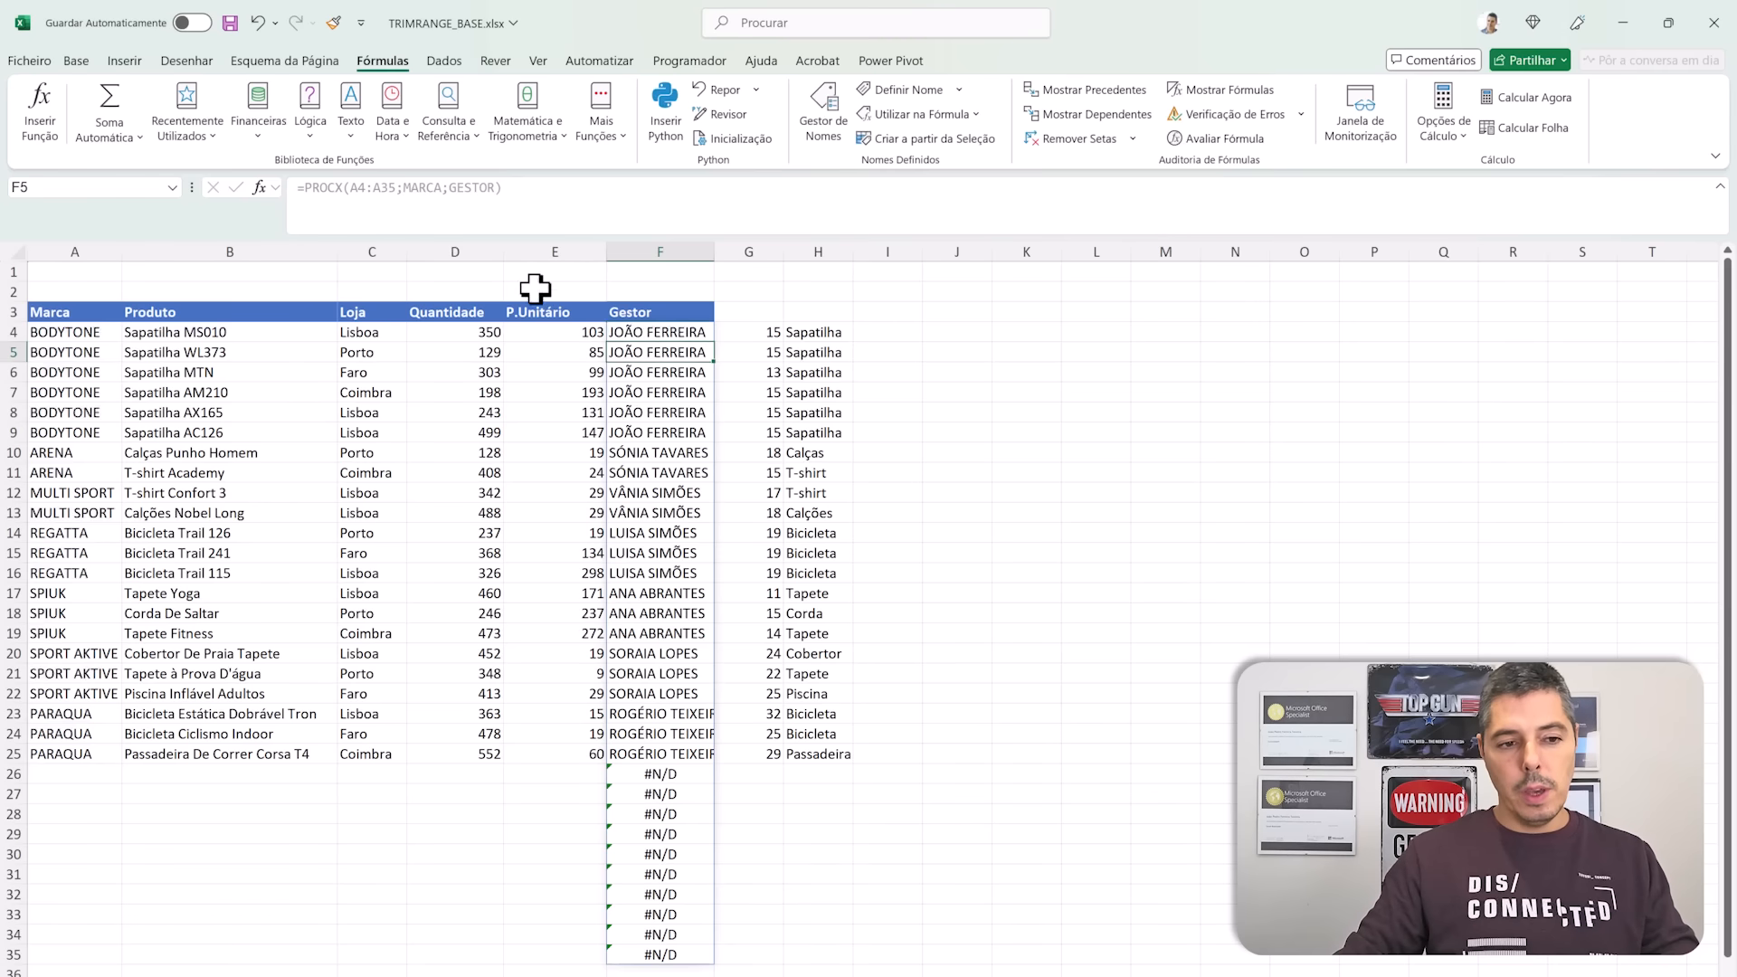
Step: Add the trailing-trim dot to F4's lookup range so the formula reads =PROCX(A4:.A35;MARCA;GESTOR) and commit it
{"action": "left_click", "coordinate": [633, 332]}
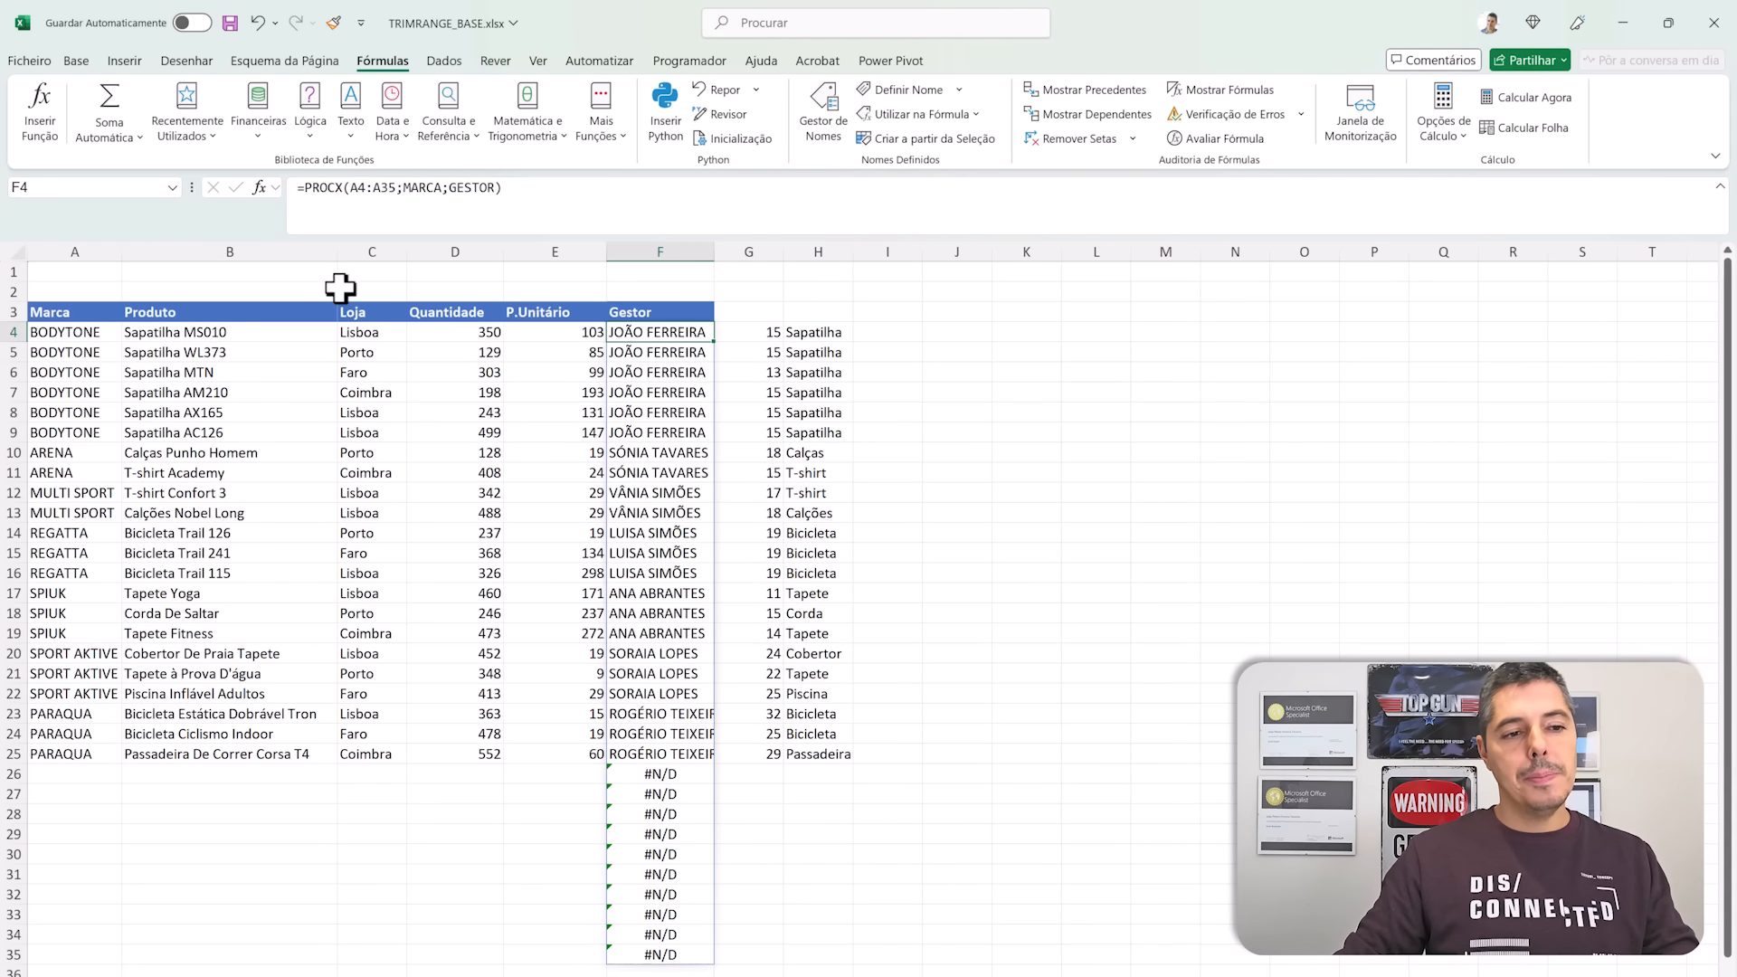
{"action": "left_click", "coordinate": [375, 187]}
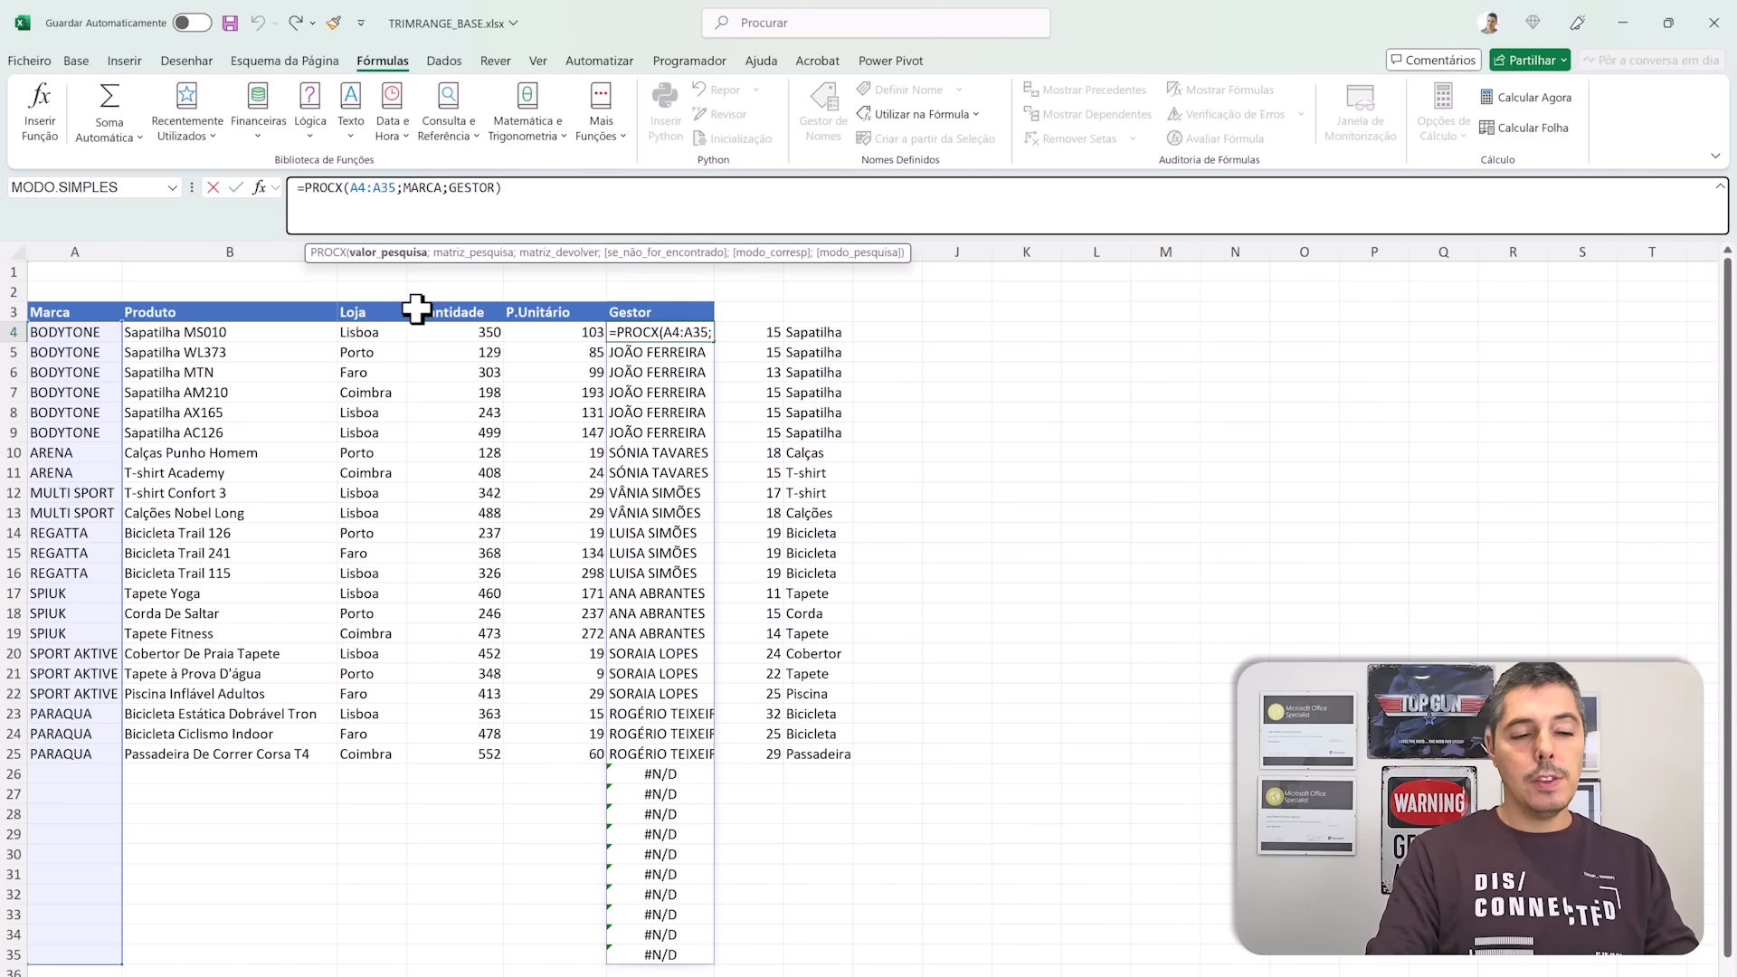
{"action": "type", "text": "."}
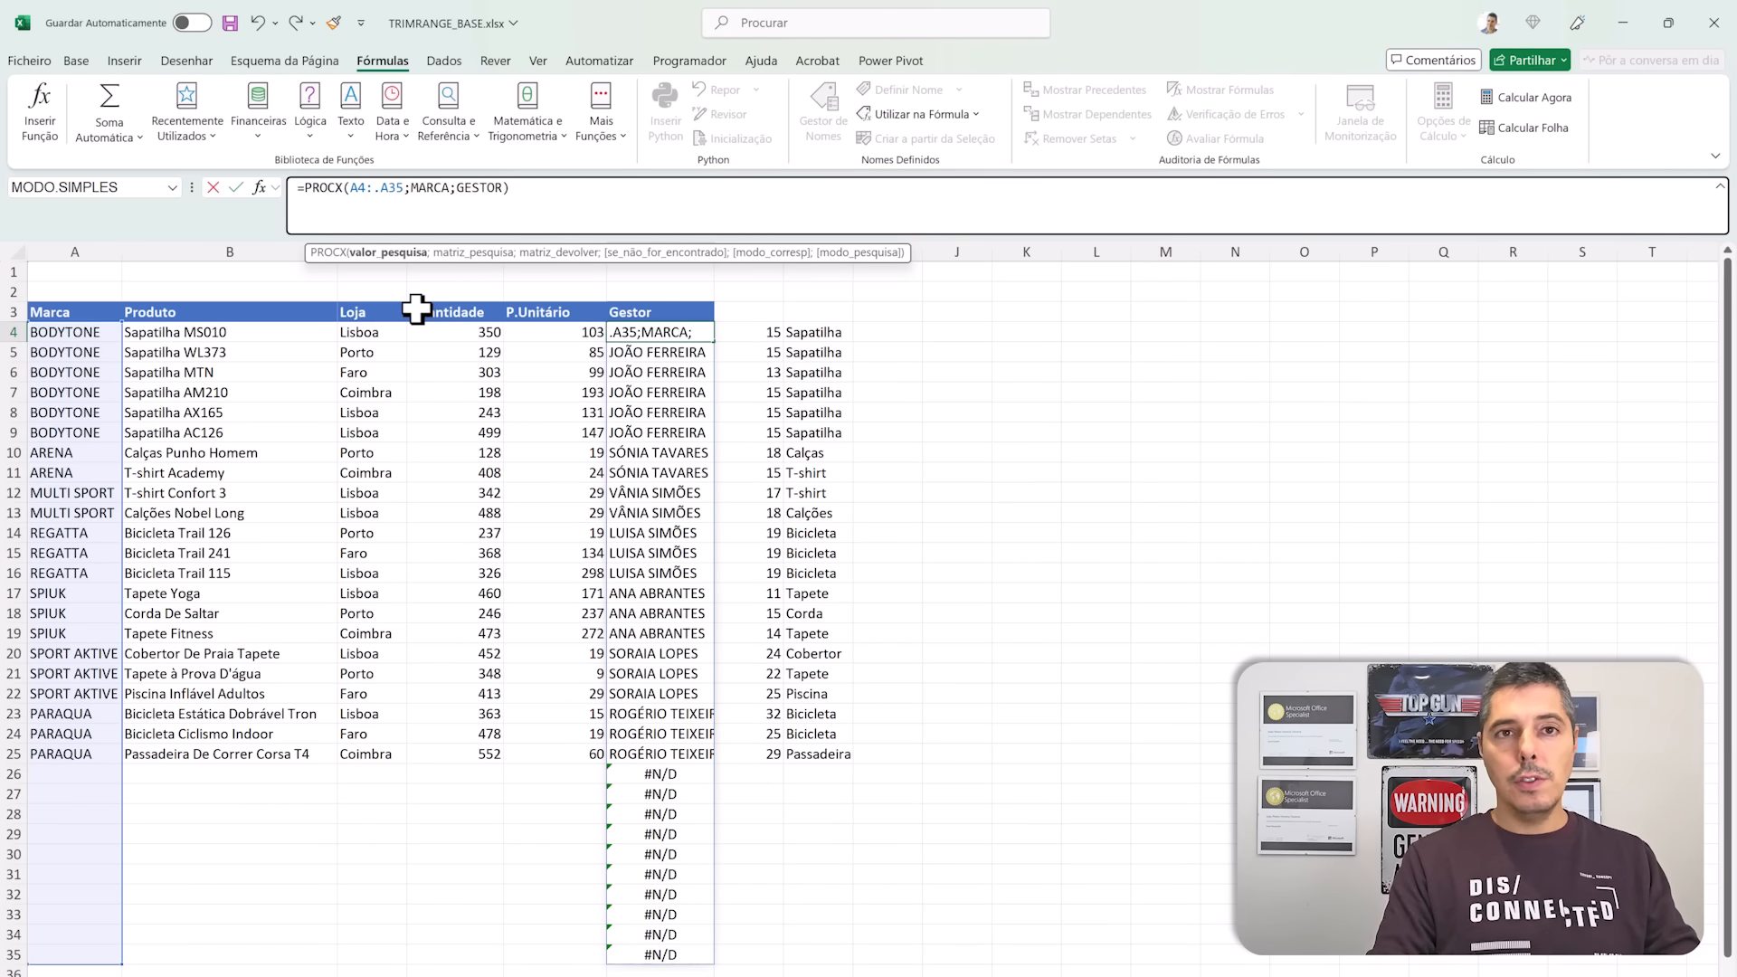
{"action": "key", "text": "Return"}
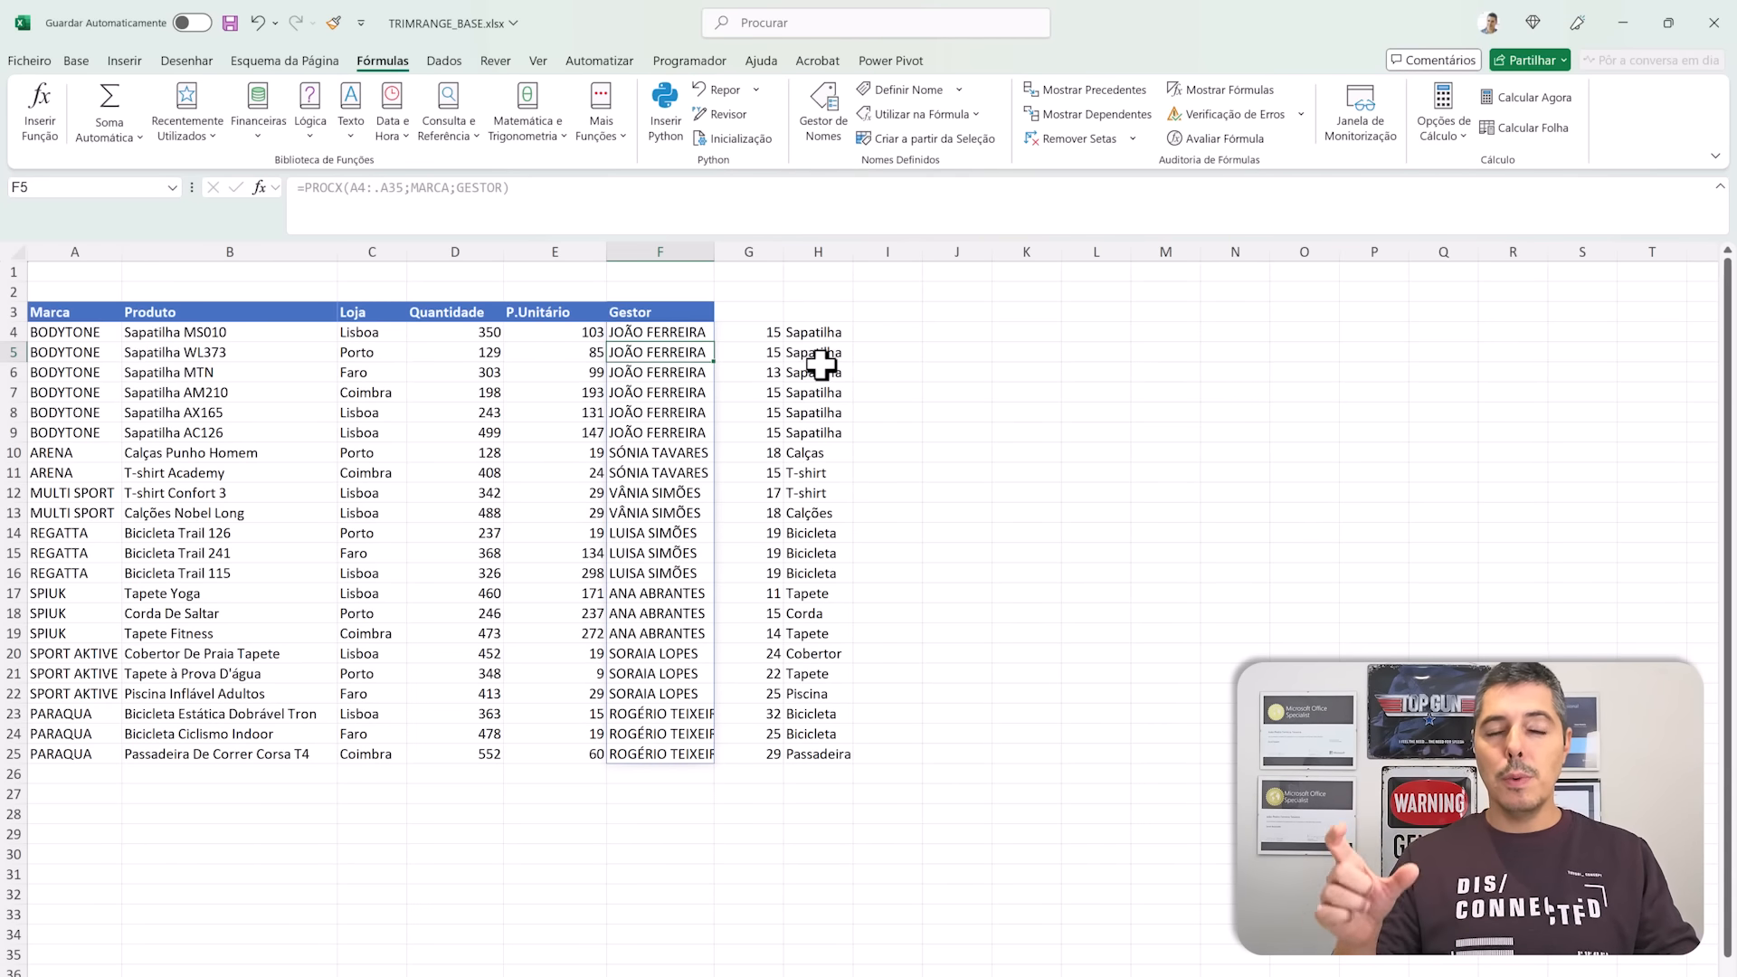
Step: Enter the heading Marca in cell K3
{"action": "left_click", "coordinate": [1031, 317]}
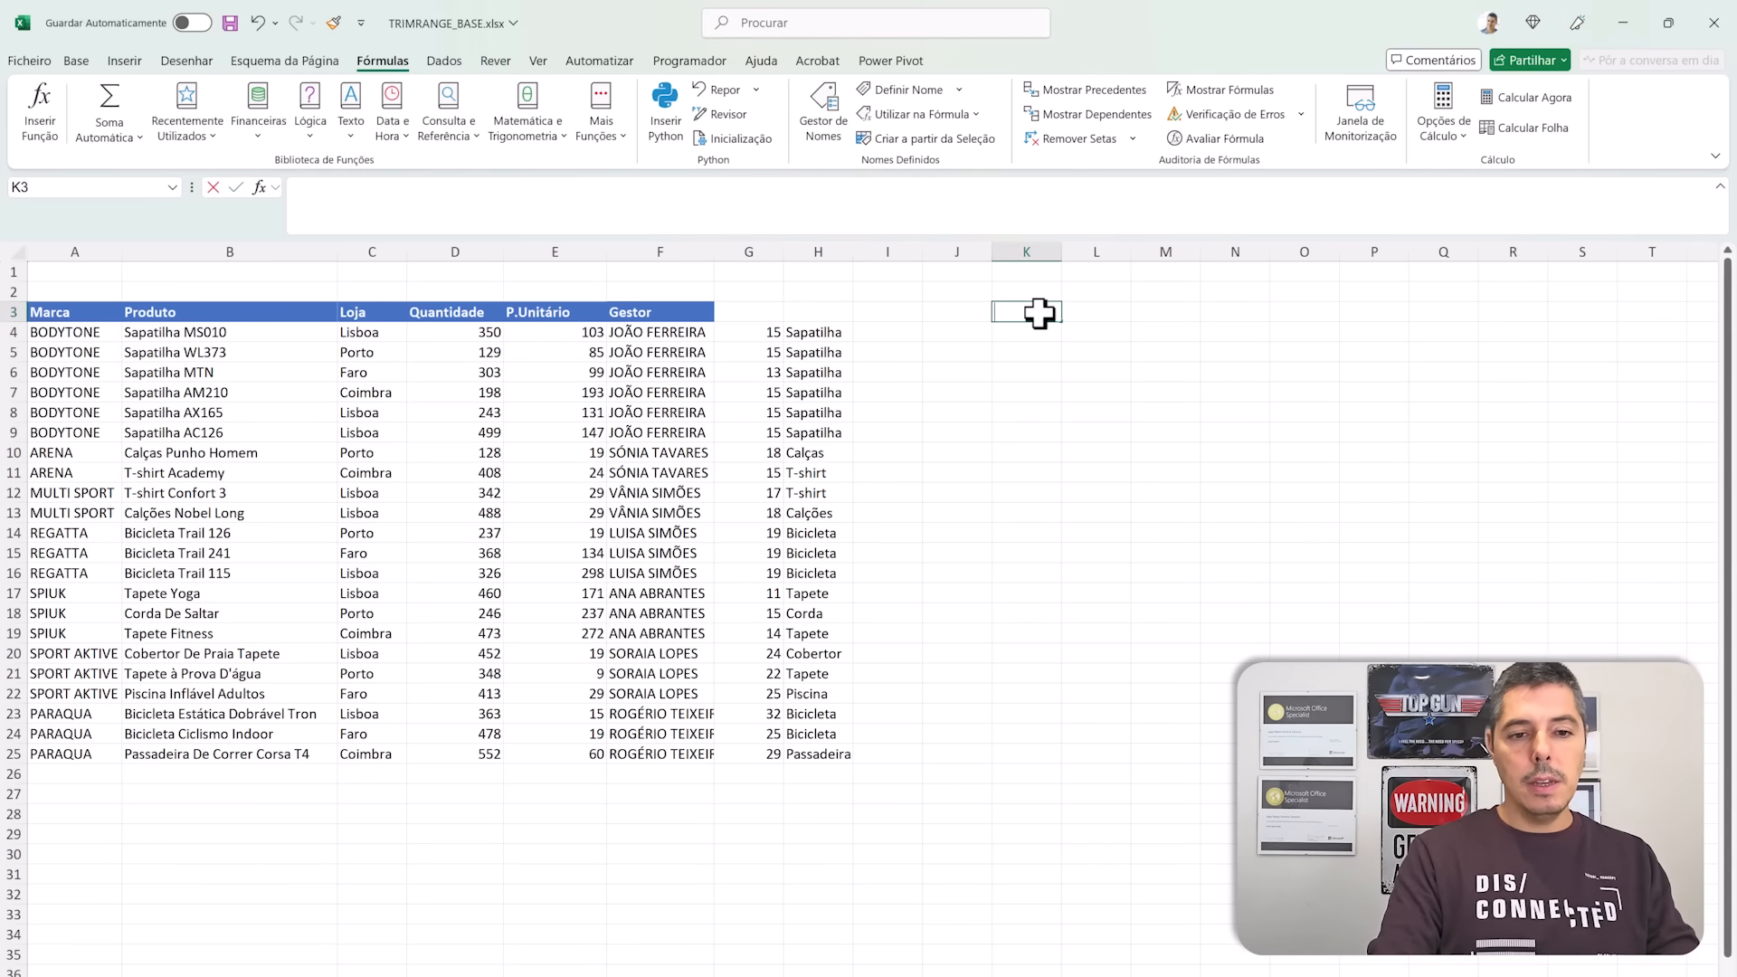
{"action": "type", "text": "ma"}
{"action": "key", "text": "Escape"}
{"action": "type", "text": "Marca"}
{"action": "key", "text": "BackSpace"}
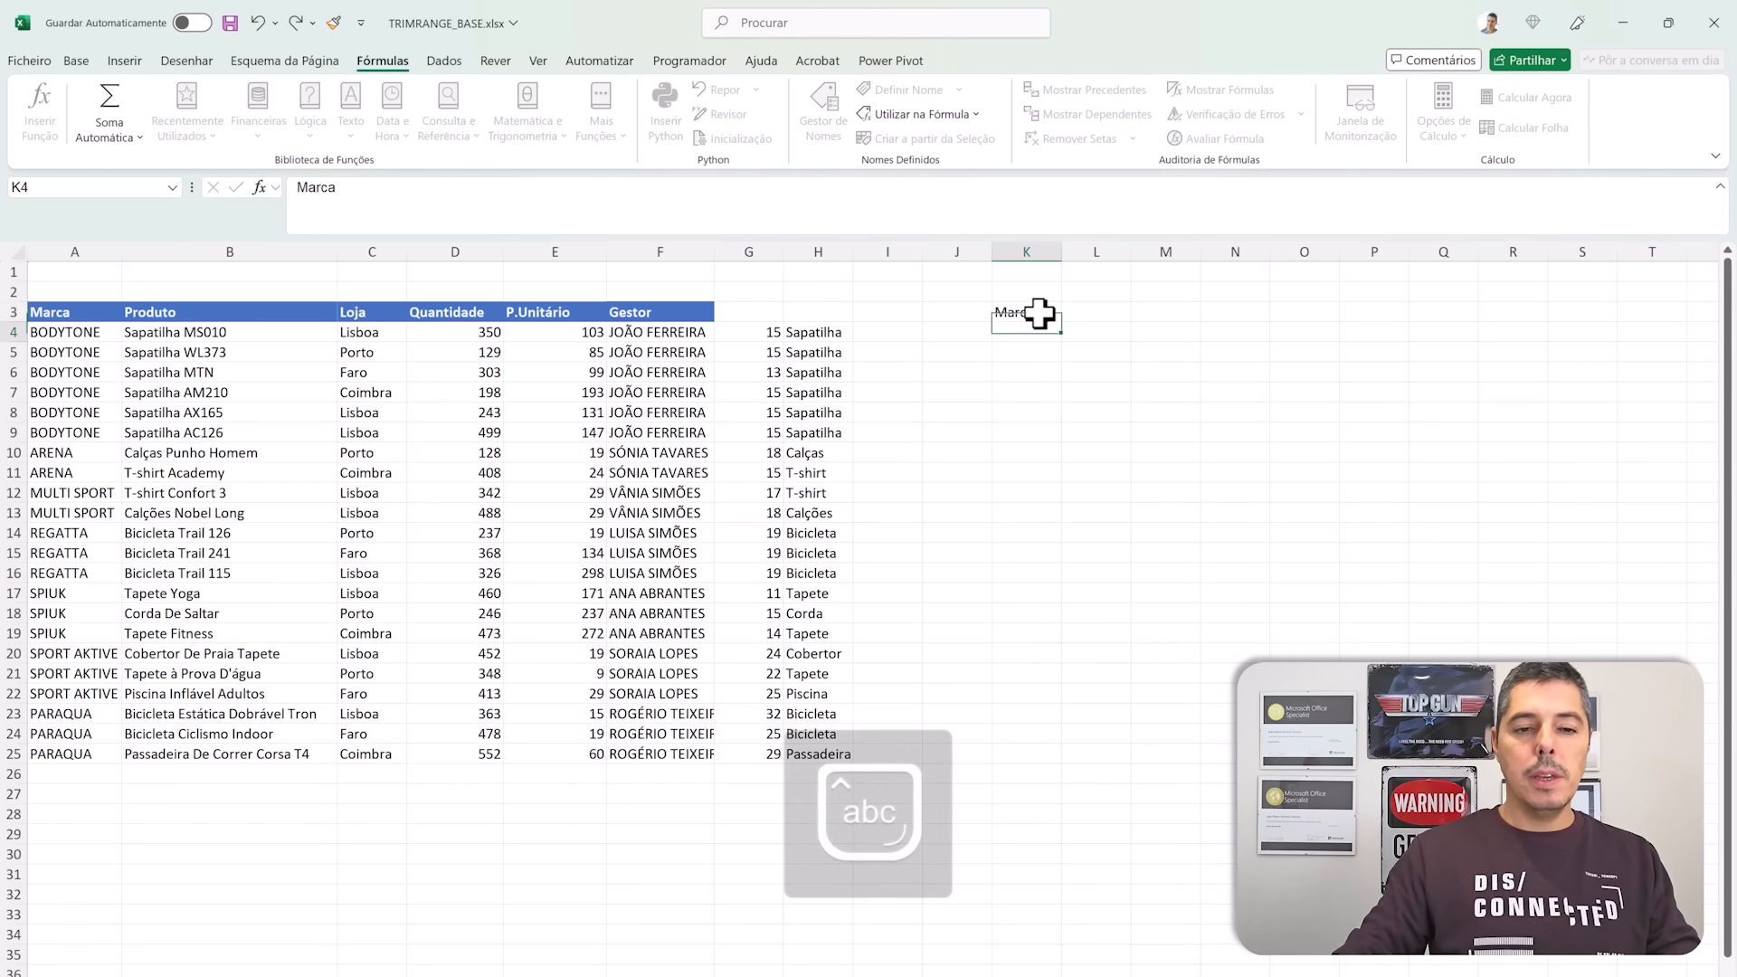
{"action": "key", "text": "Return"}
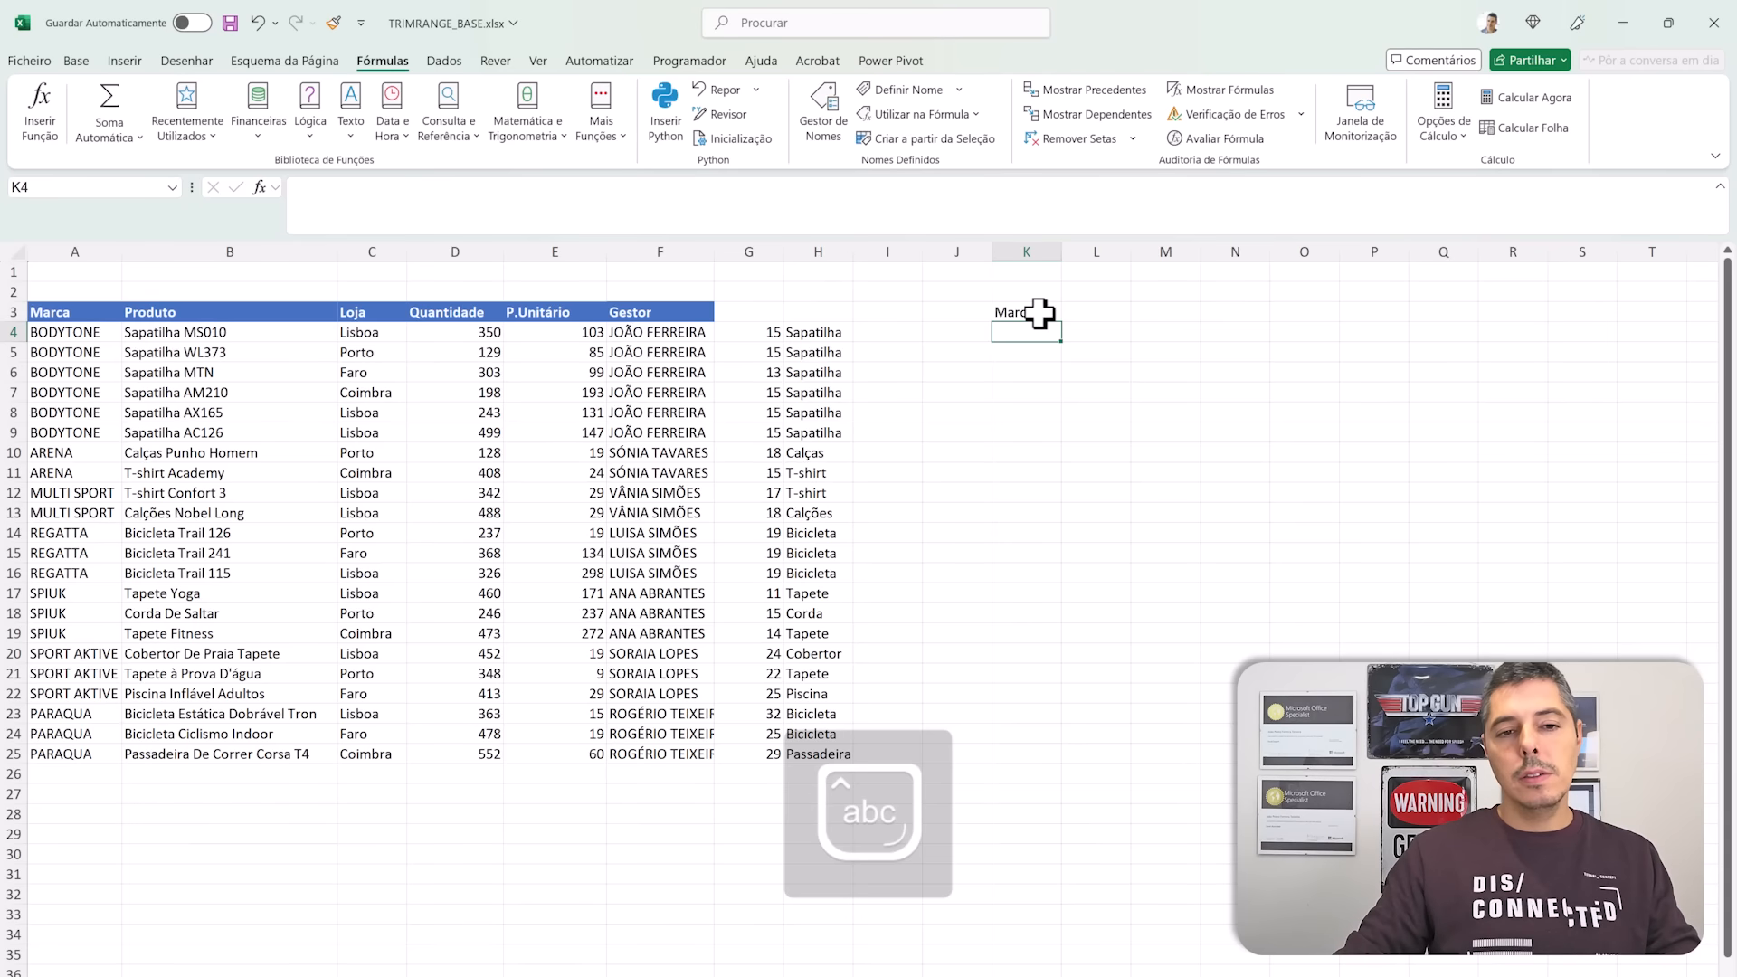
Step: Apply list data validation to cell K4 with =$A$4:$A$35 as the source
{"action": "left_click", "coordinate": [444, 63]}
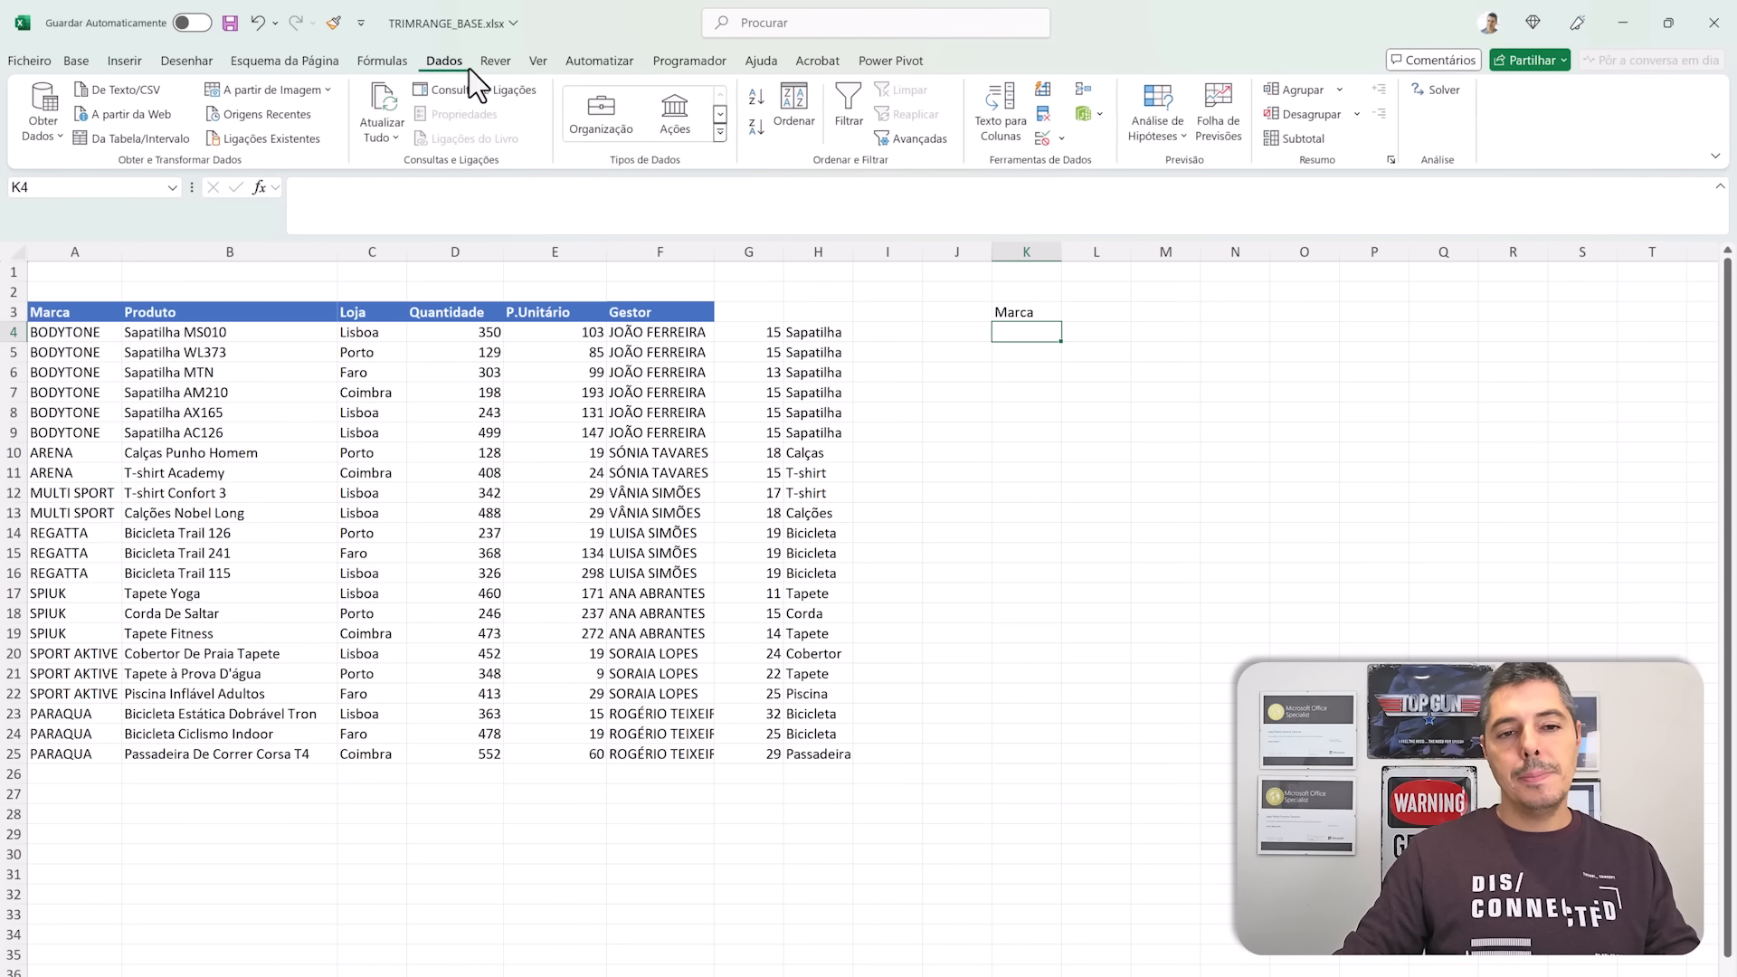
{"action": "left_click", "coordinate": [1049, 143]}
{"action": "left_click", "coordinate": [1056, 523]}
{"action": "left_click", "coordinate": [977, 579]}
{"action": "left_click", "coordinate": [1149, 604]}
{"action": "left_click_drag", "start_coordinate": [89, 337], "coordinate": [87, 949]}
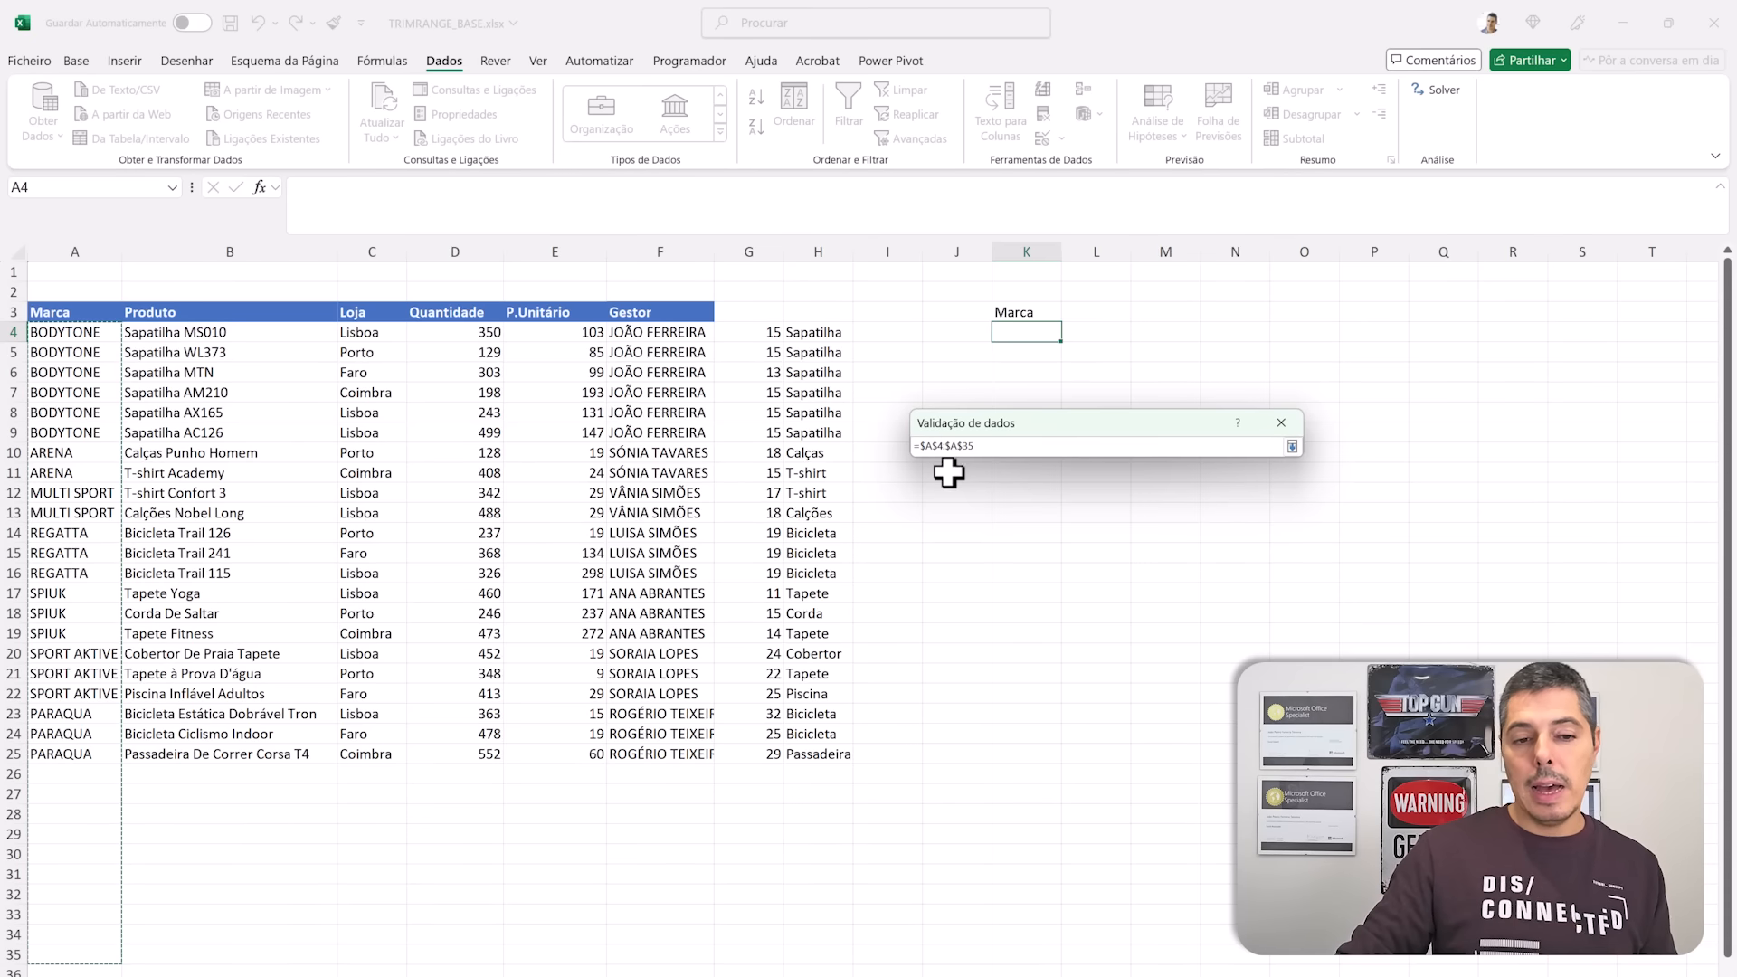
{"action": "left_click", "coordinate": [1292, 446]}
{"action": "left_click", "coordinate": [1176, 710]}
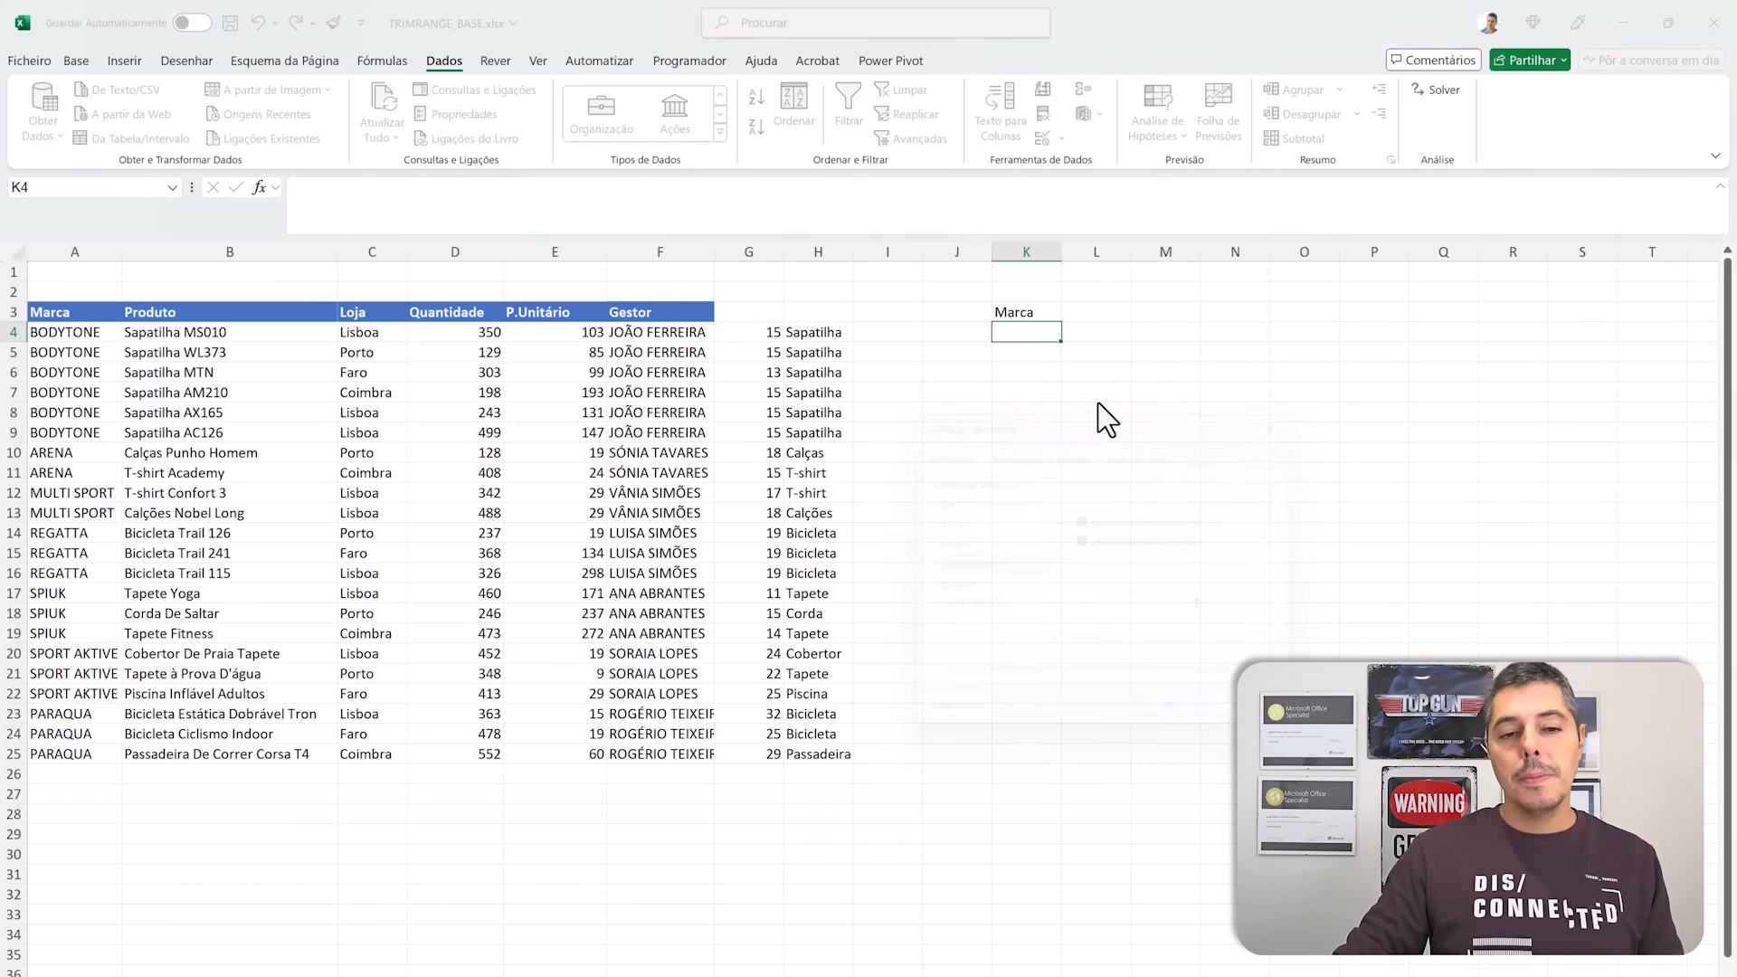
Step: Inspect the end of K4's drop-down list and the extent of column A below the brand data
{"action": "left_click", "coordinate": [1068, 333]}
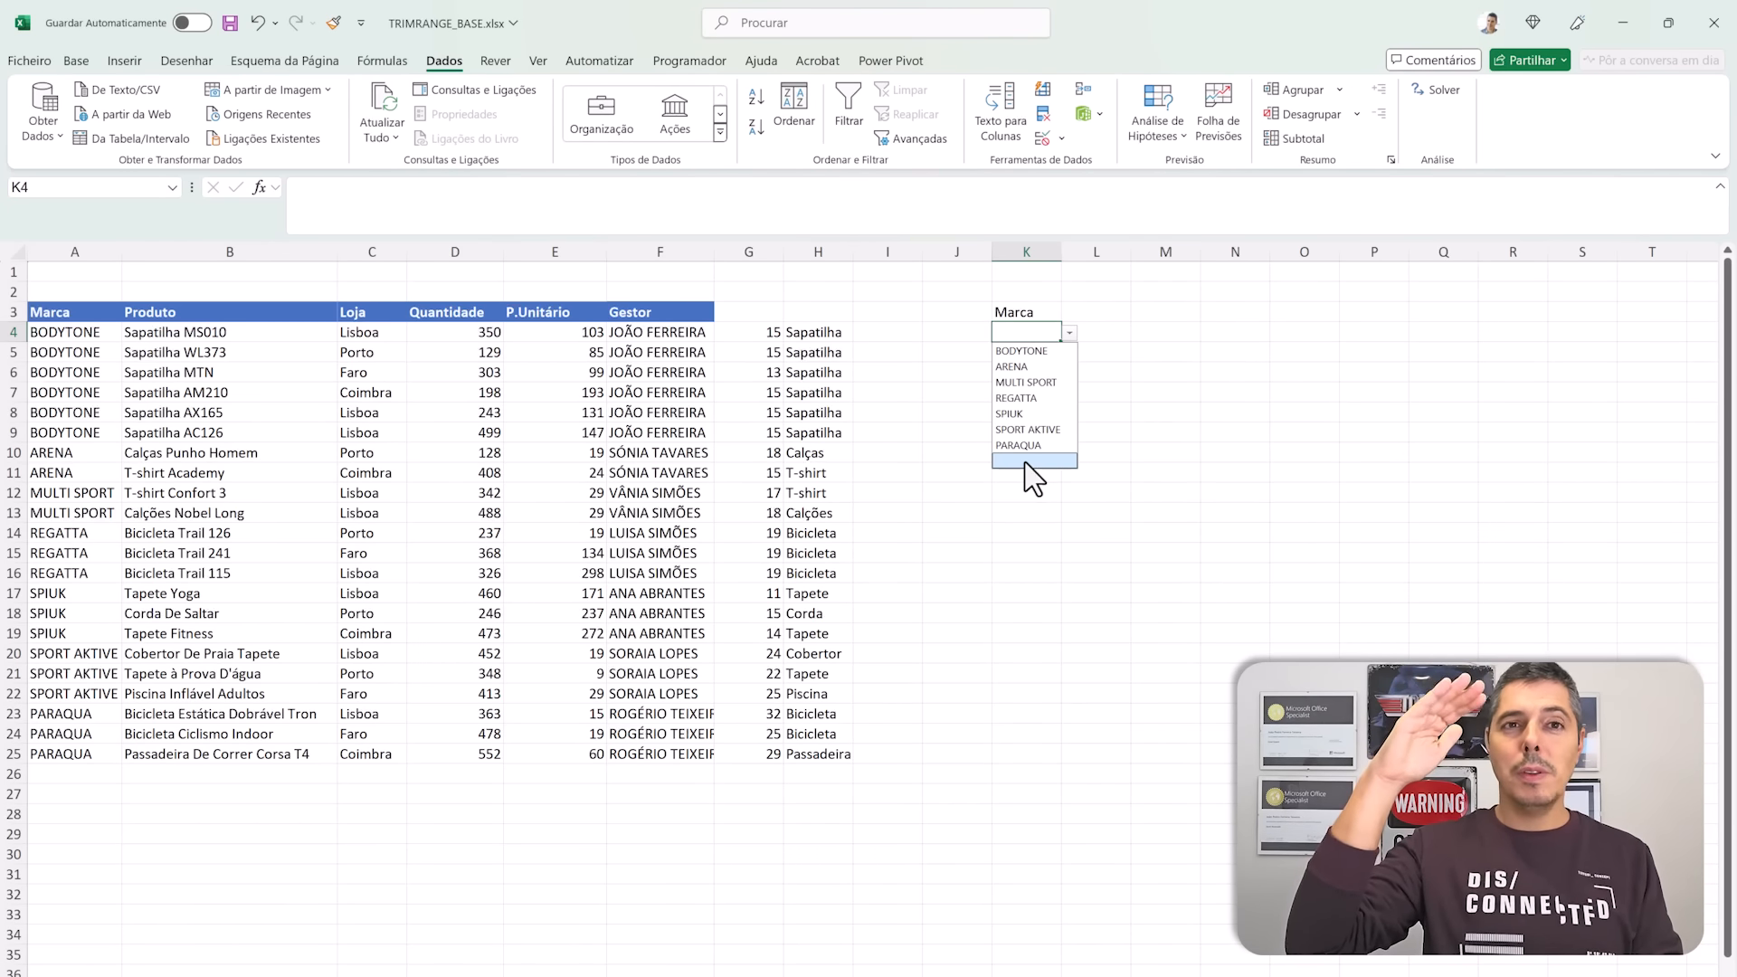
{"action": "key", "text": "Escape"}
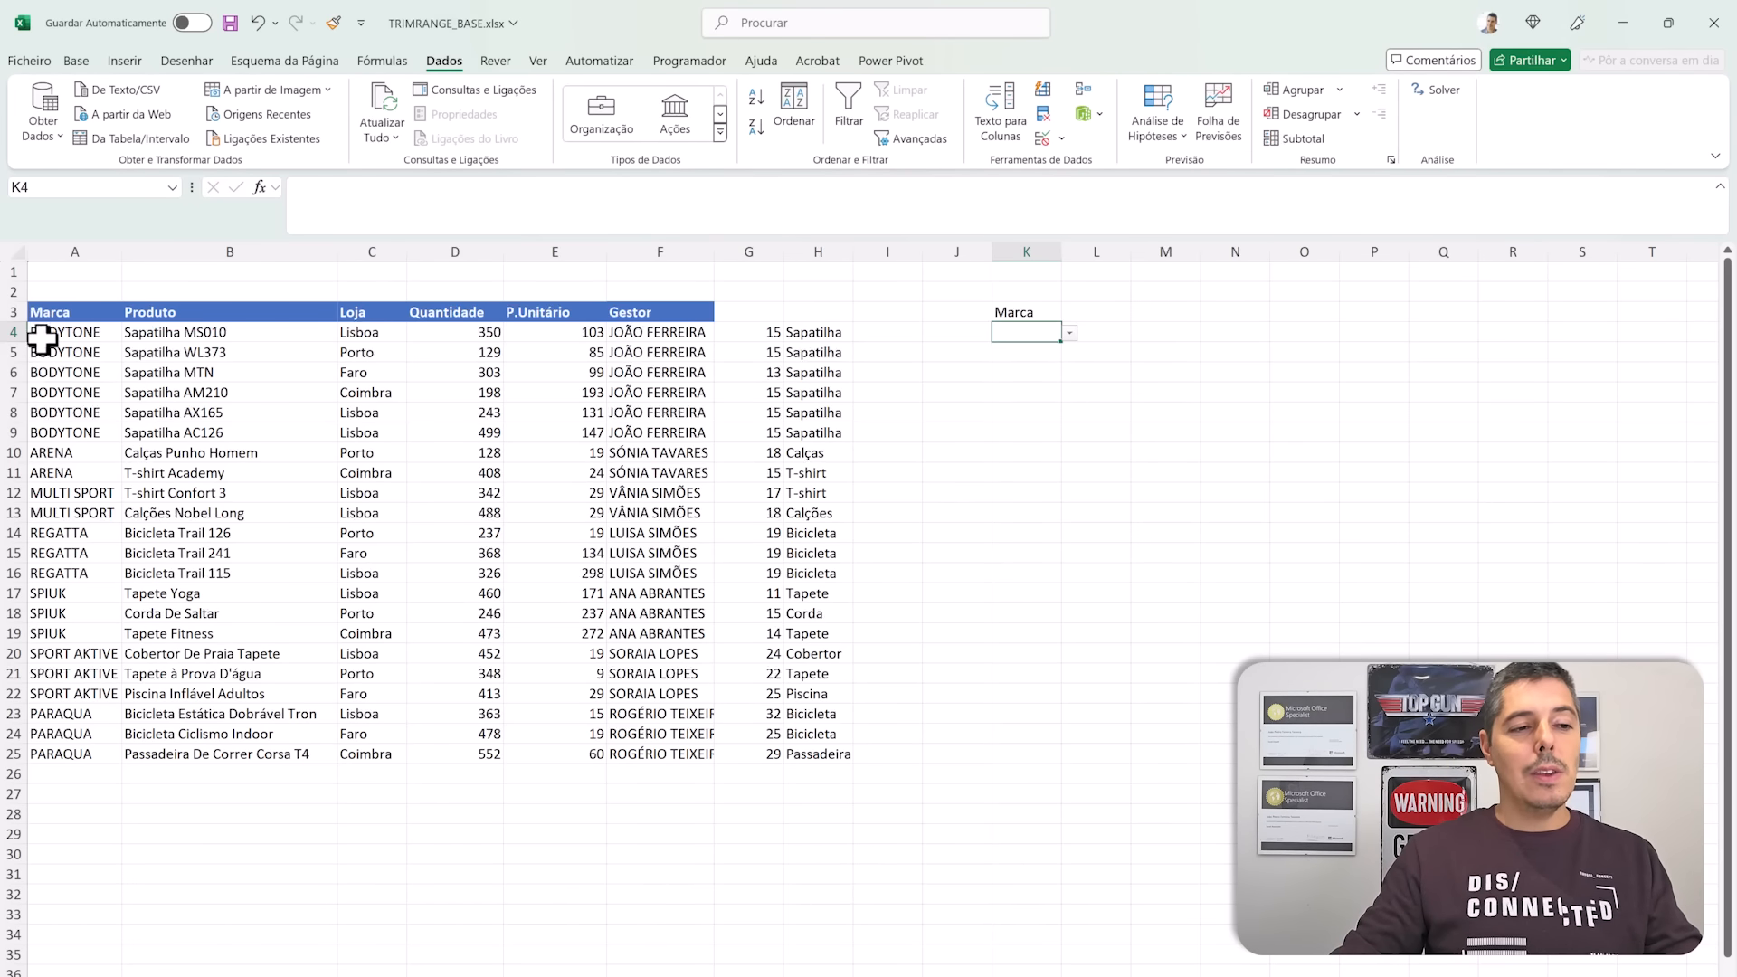
{"action": "left_click_drag", "start_coordinate": [47, 334], "coordinate": [70, 776]}
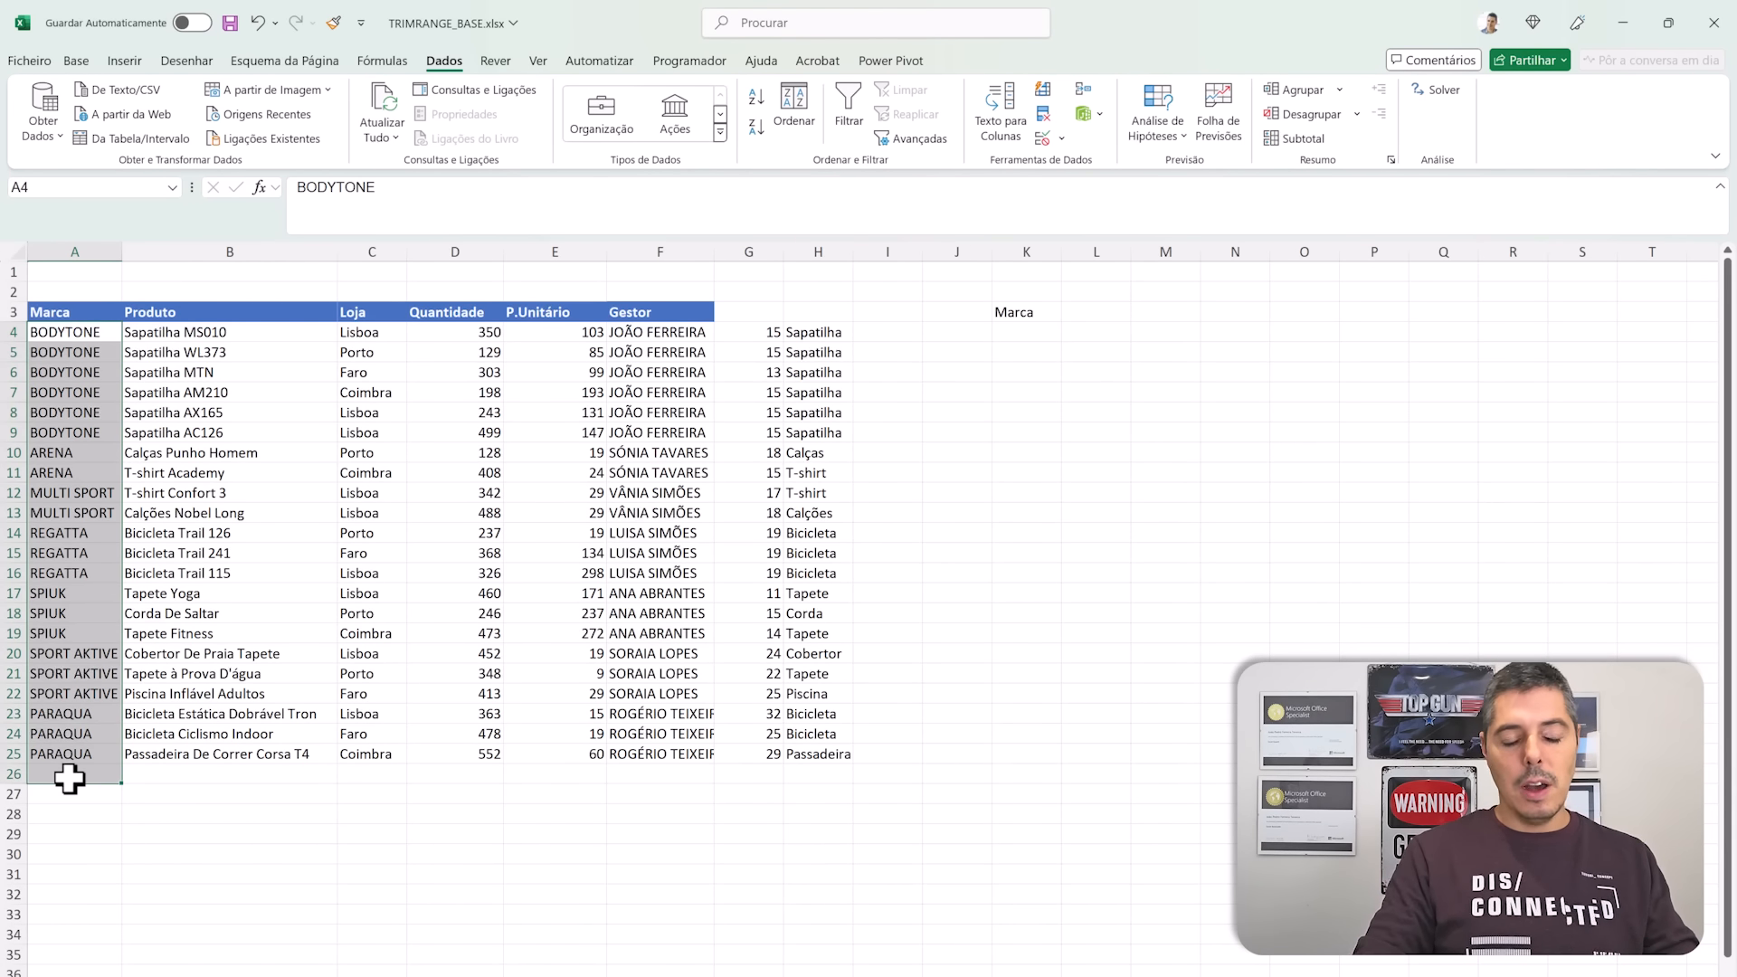
{"action": "key", "text": "ctrl+shift+Down"}
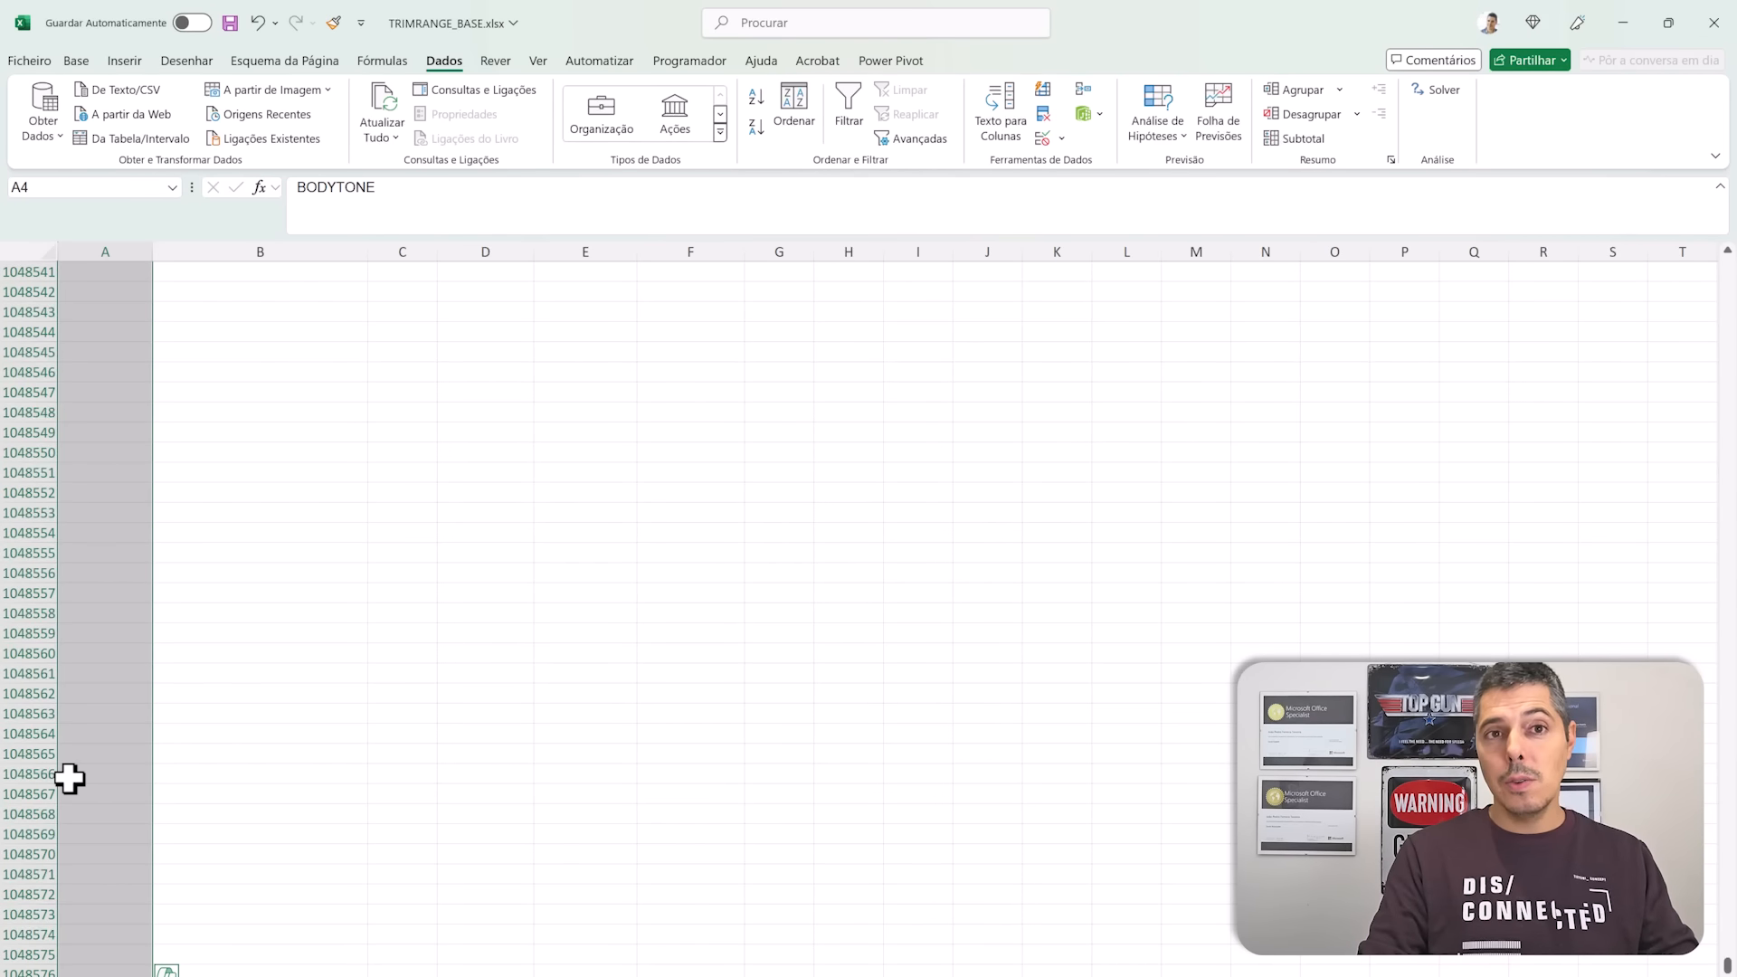
{"action": "key", "text": "ctrl+Up"}
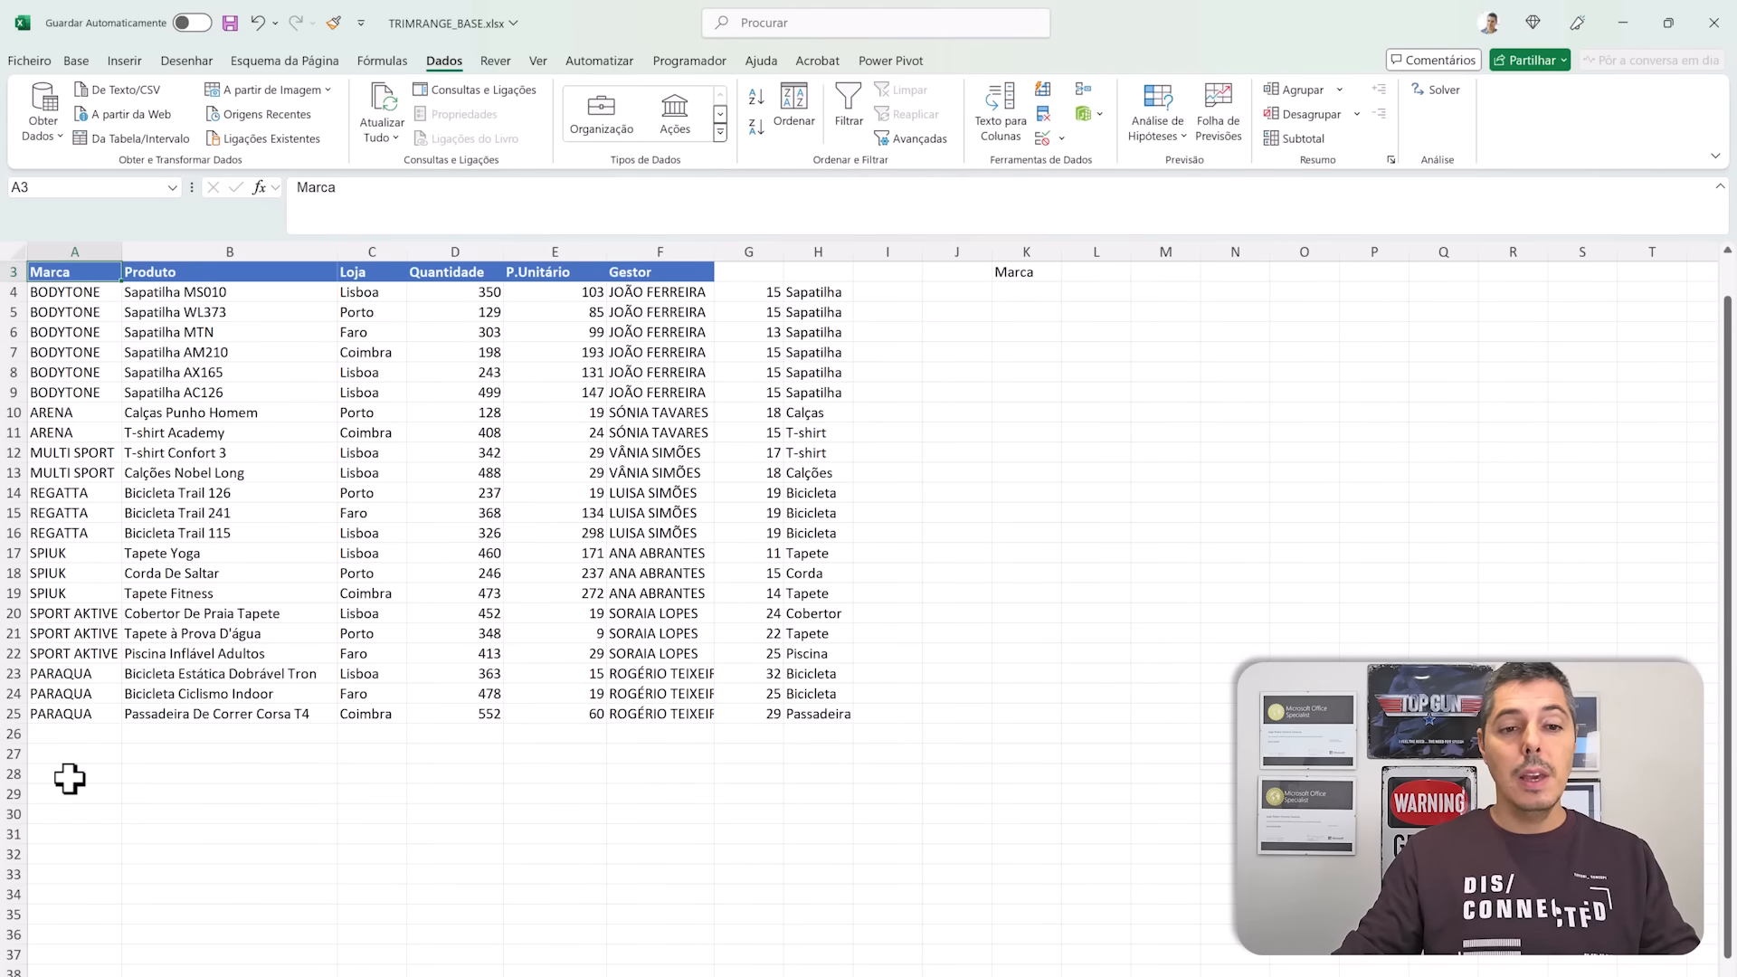
Step: Change K4's validation source to the trimmed range =$A$4:.$A$35 and check its drop-down list
{"action": "left_click", "coordinate": [1033, 291]}
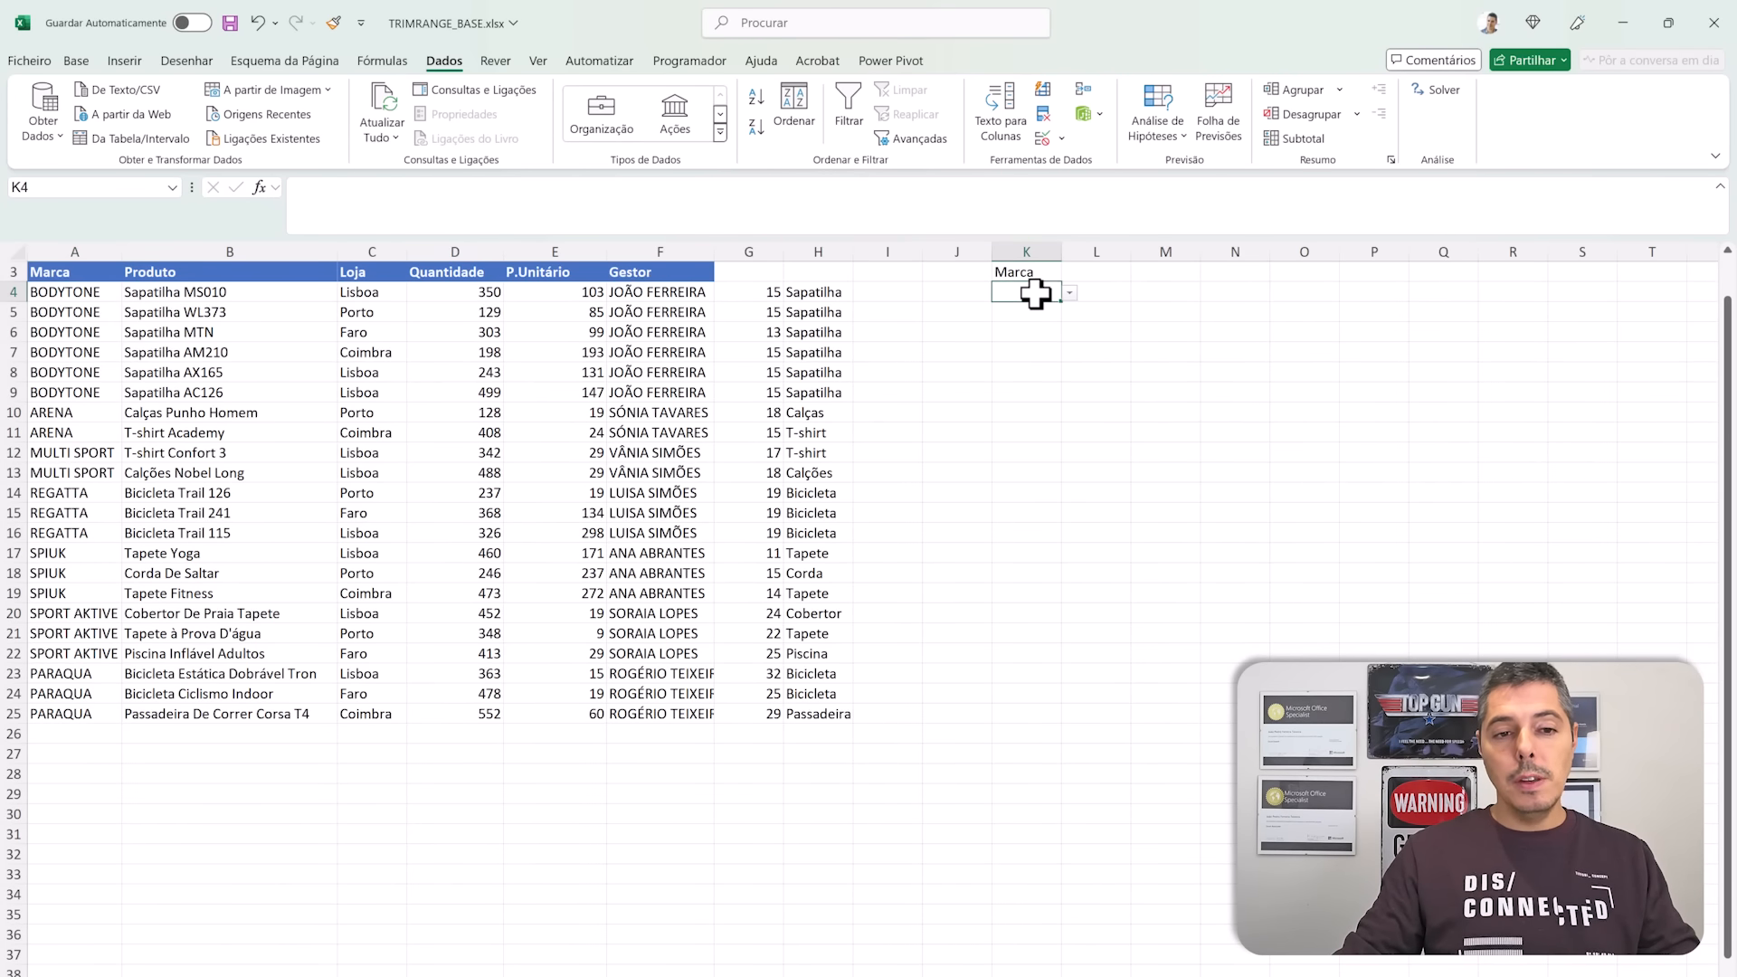
{"action": "left_click", "coordinate": [1049, 135]}
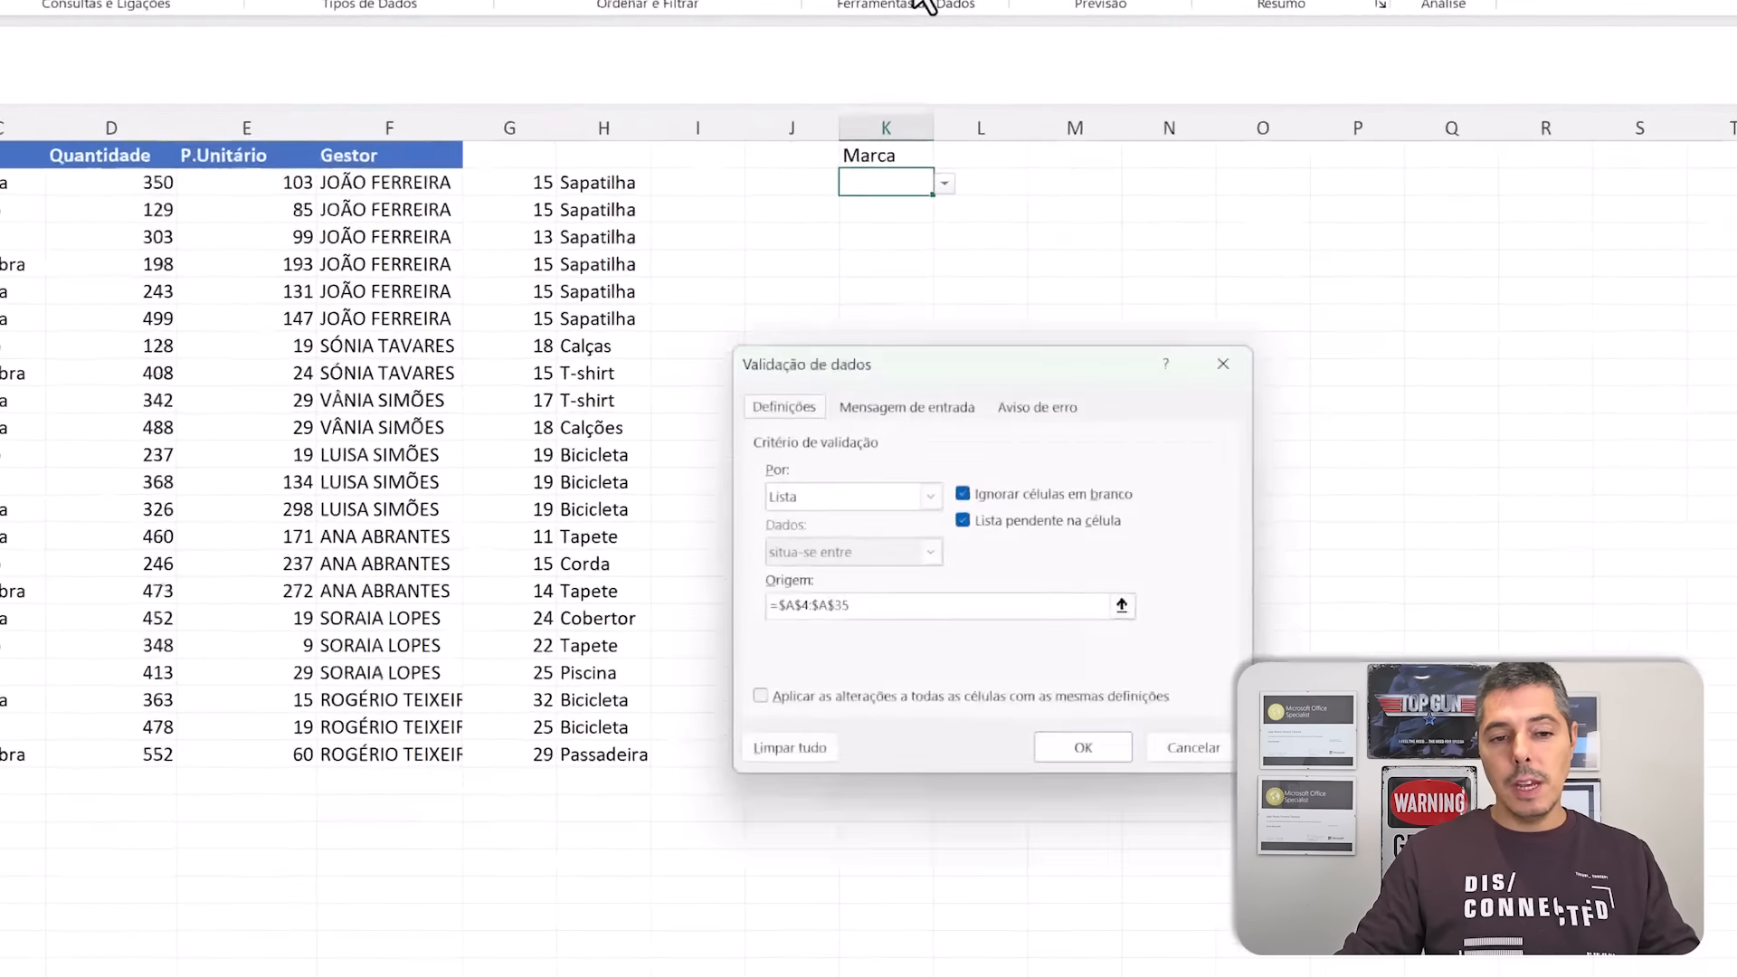
{"action": "left_click", "coordinate": [550, 615]}
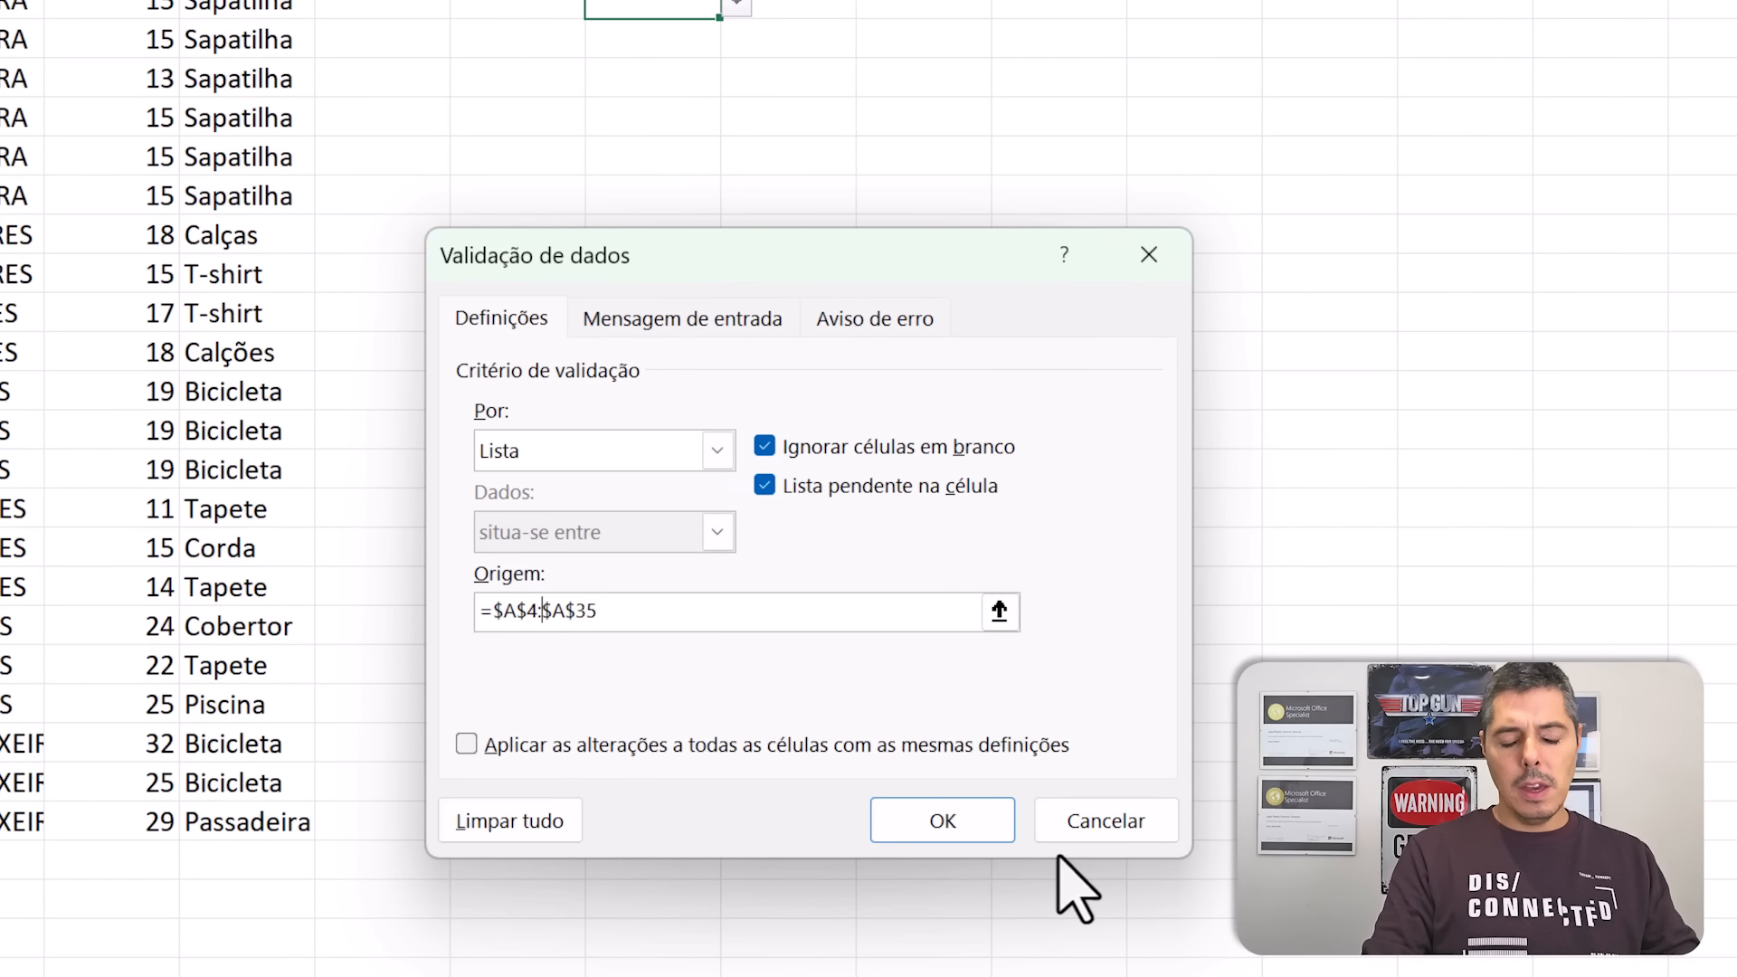
{"action": "type", "text": "."}
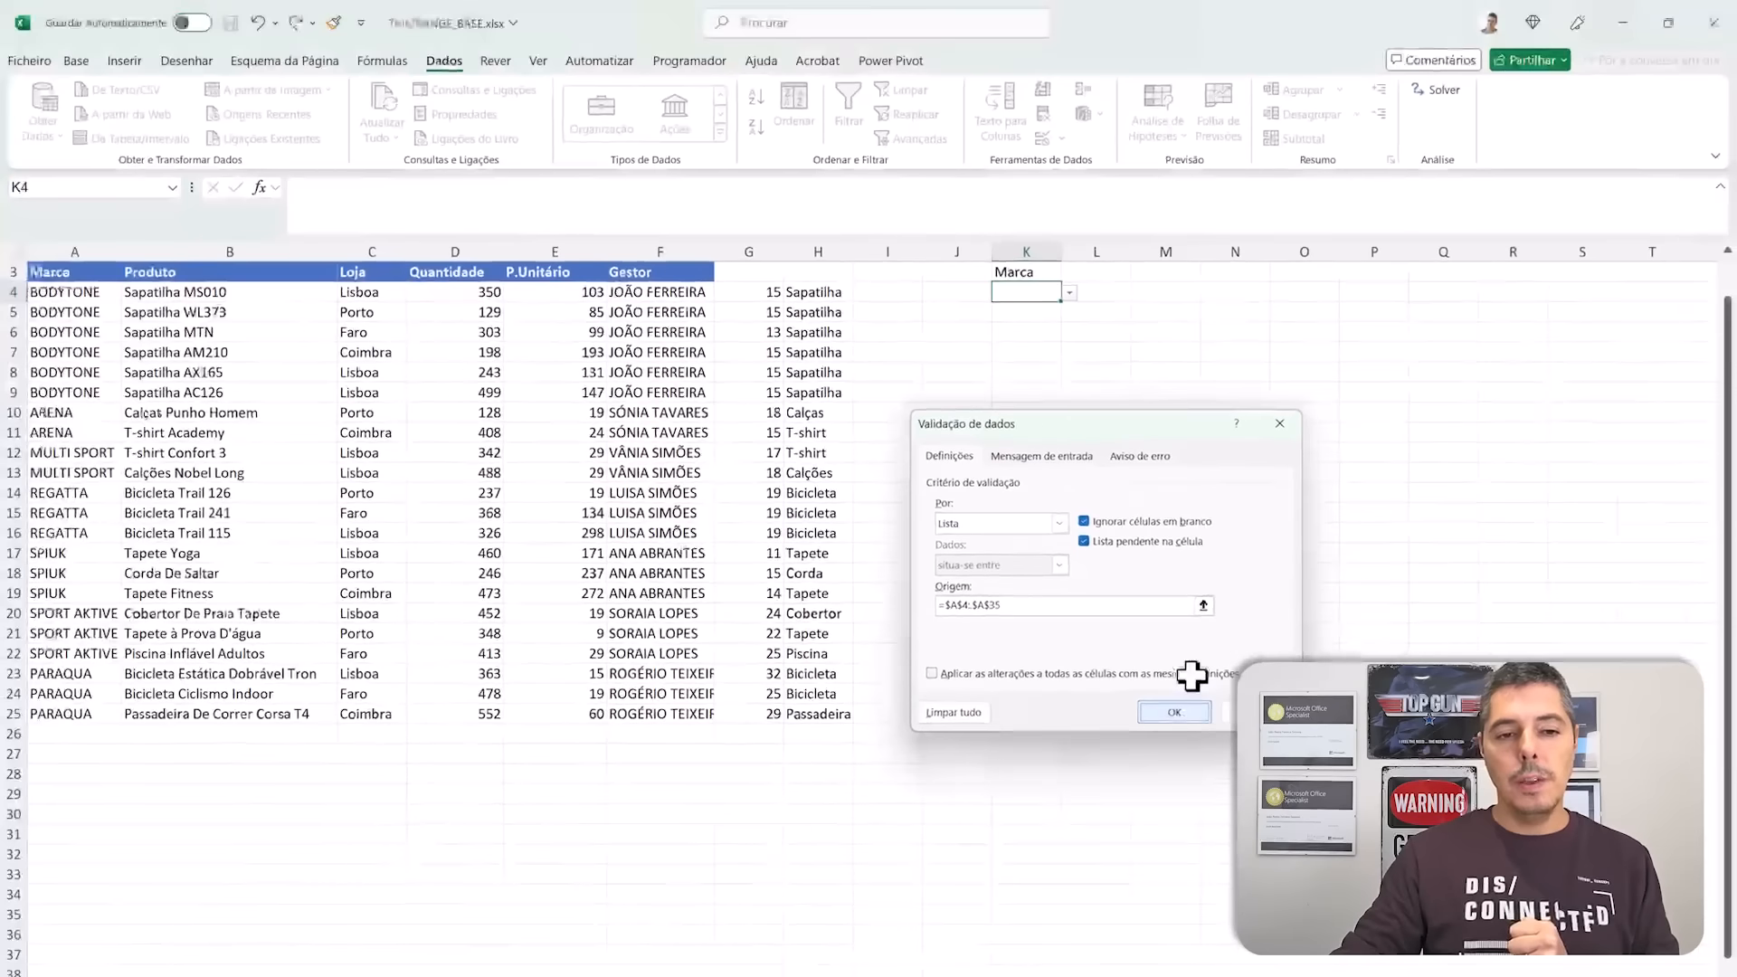
{"action": "left_click", "coordinate": [961, 823]}
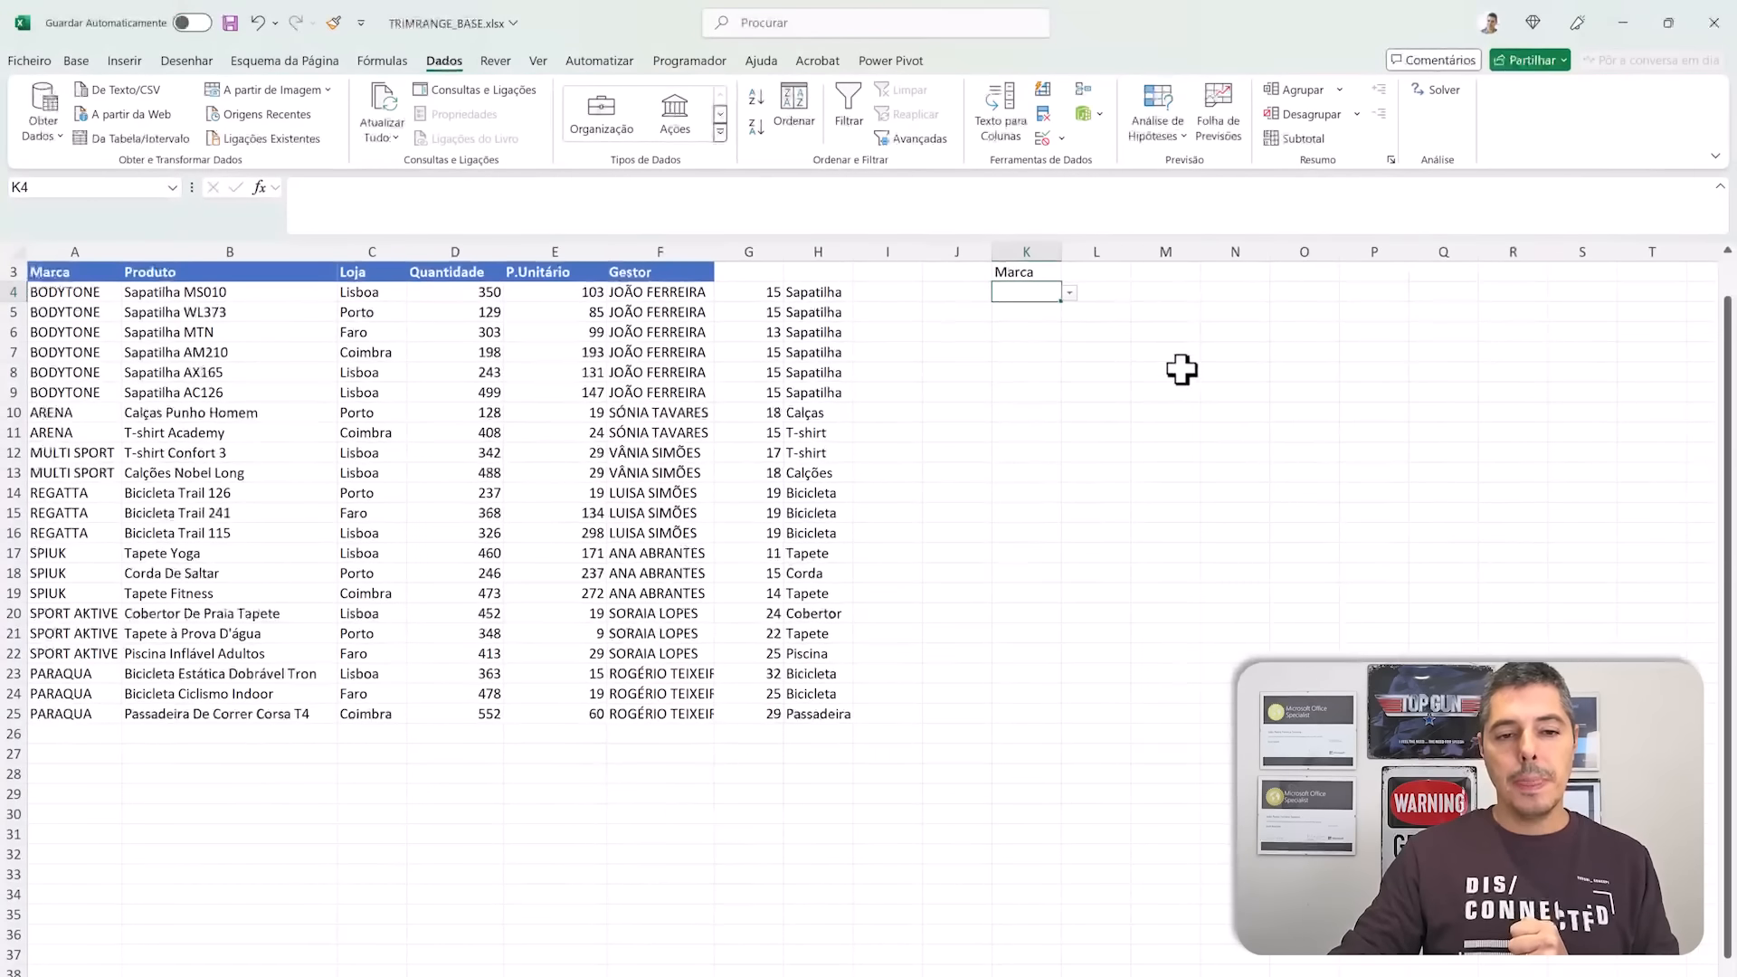
{"action": "left_click", "coordinate": [1068, 292]}
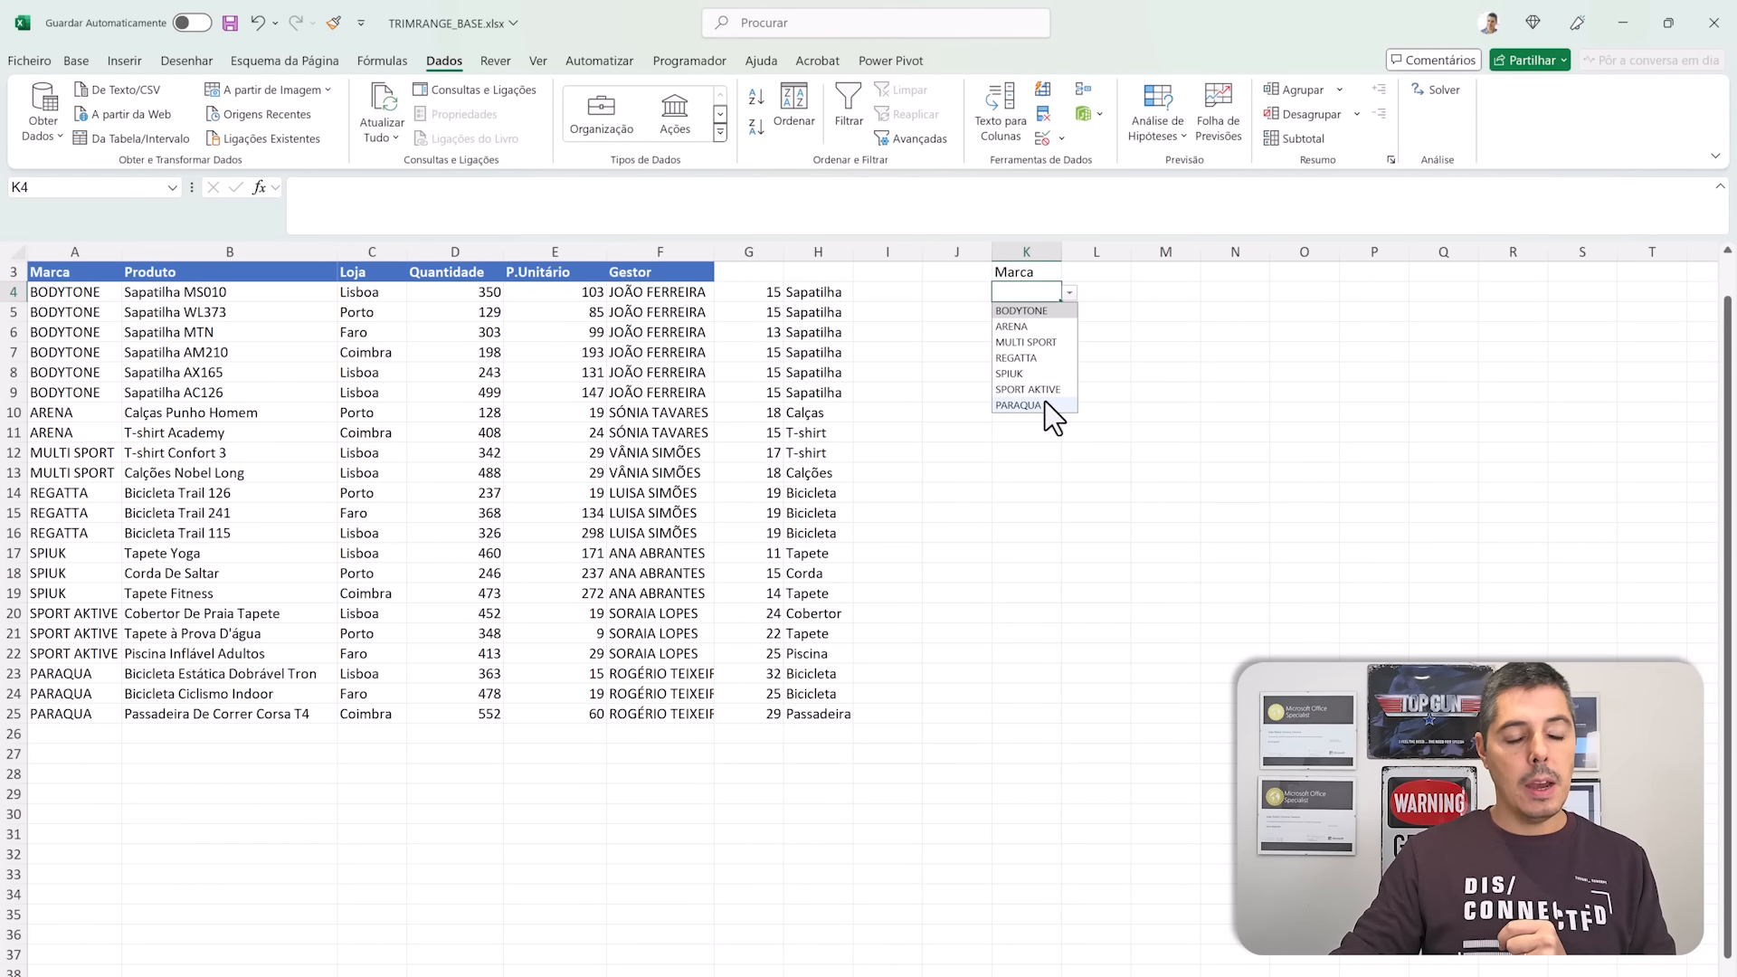
Step: Consult the brand and manager sheet for an unused brand and enter ALINE in A26 of the product table
{"action": "key", "text": "ctrl+Page_Down"}
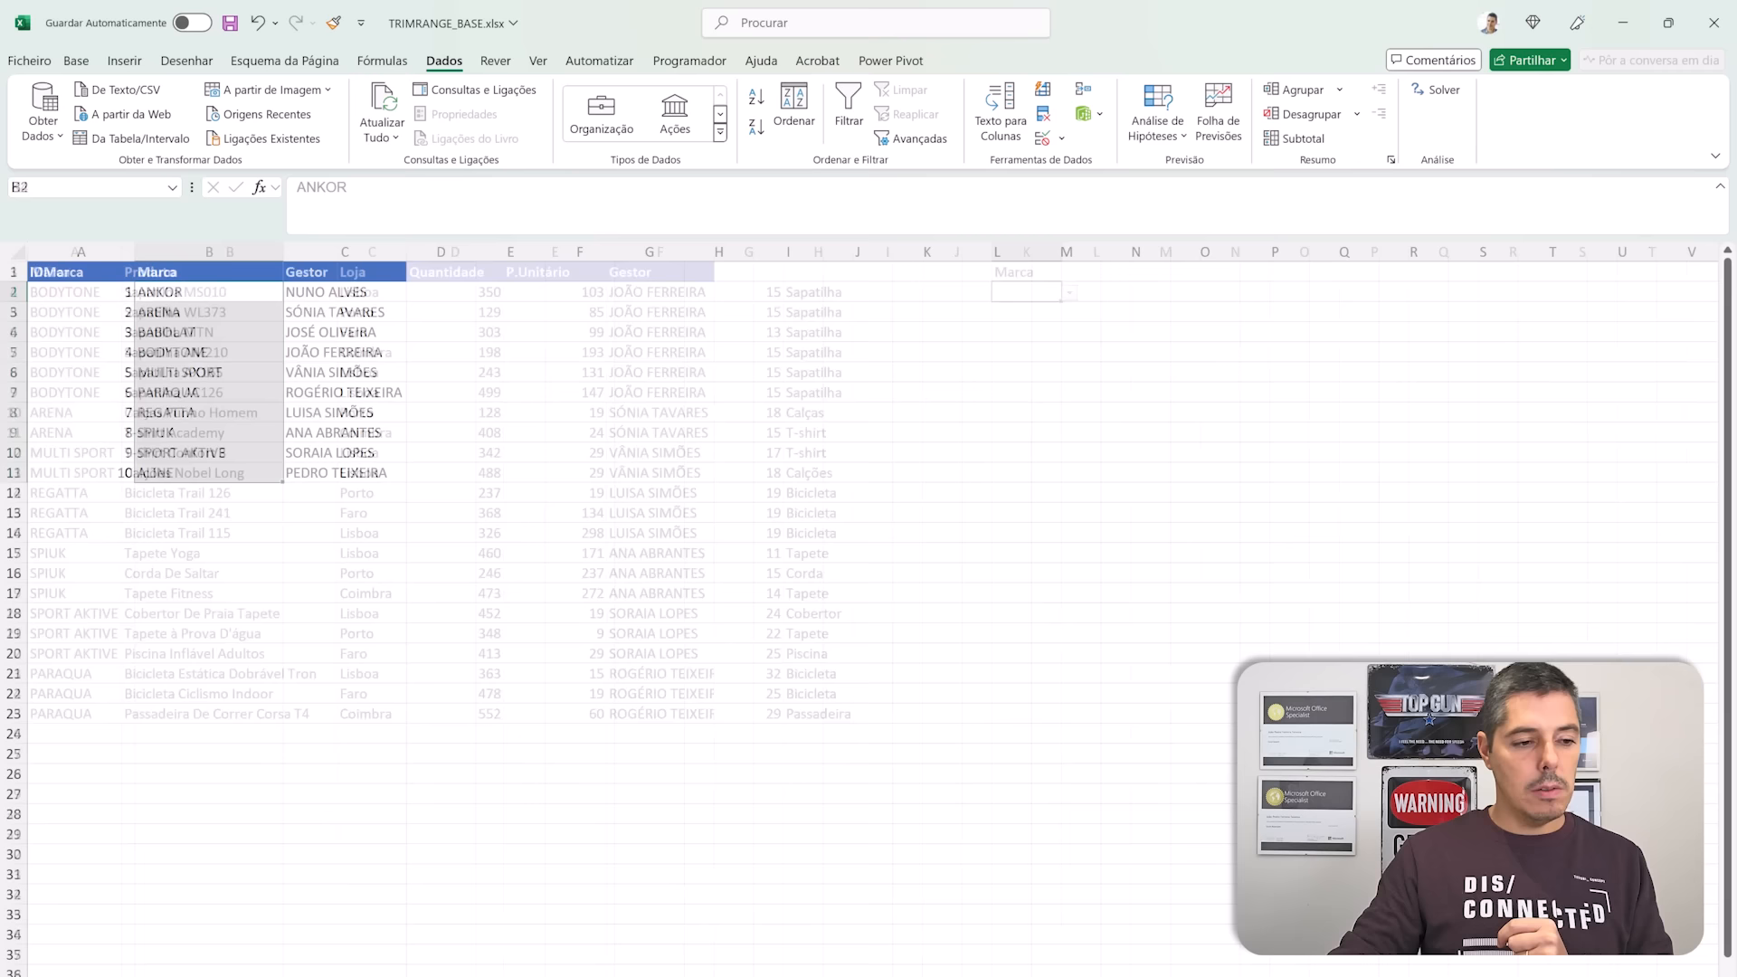
{"action": "key", "text": "ctrl+Page_Up"}
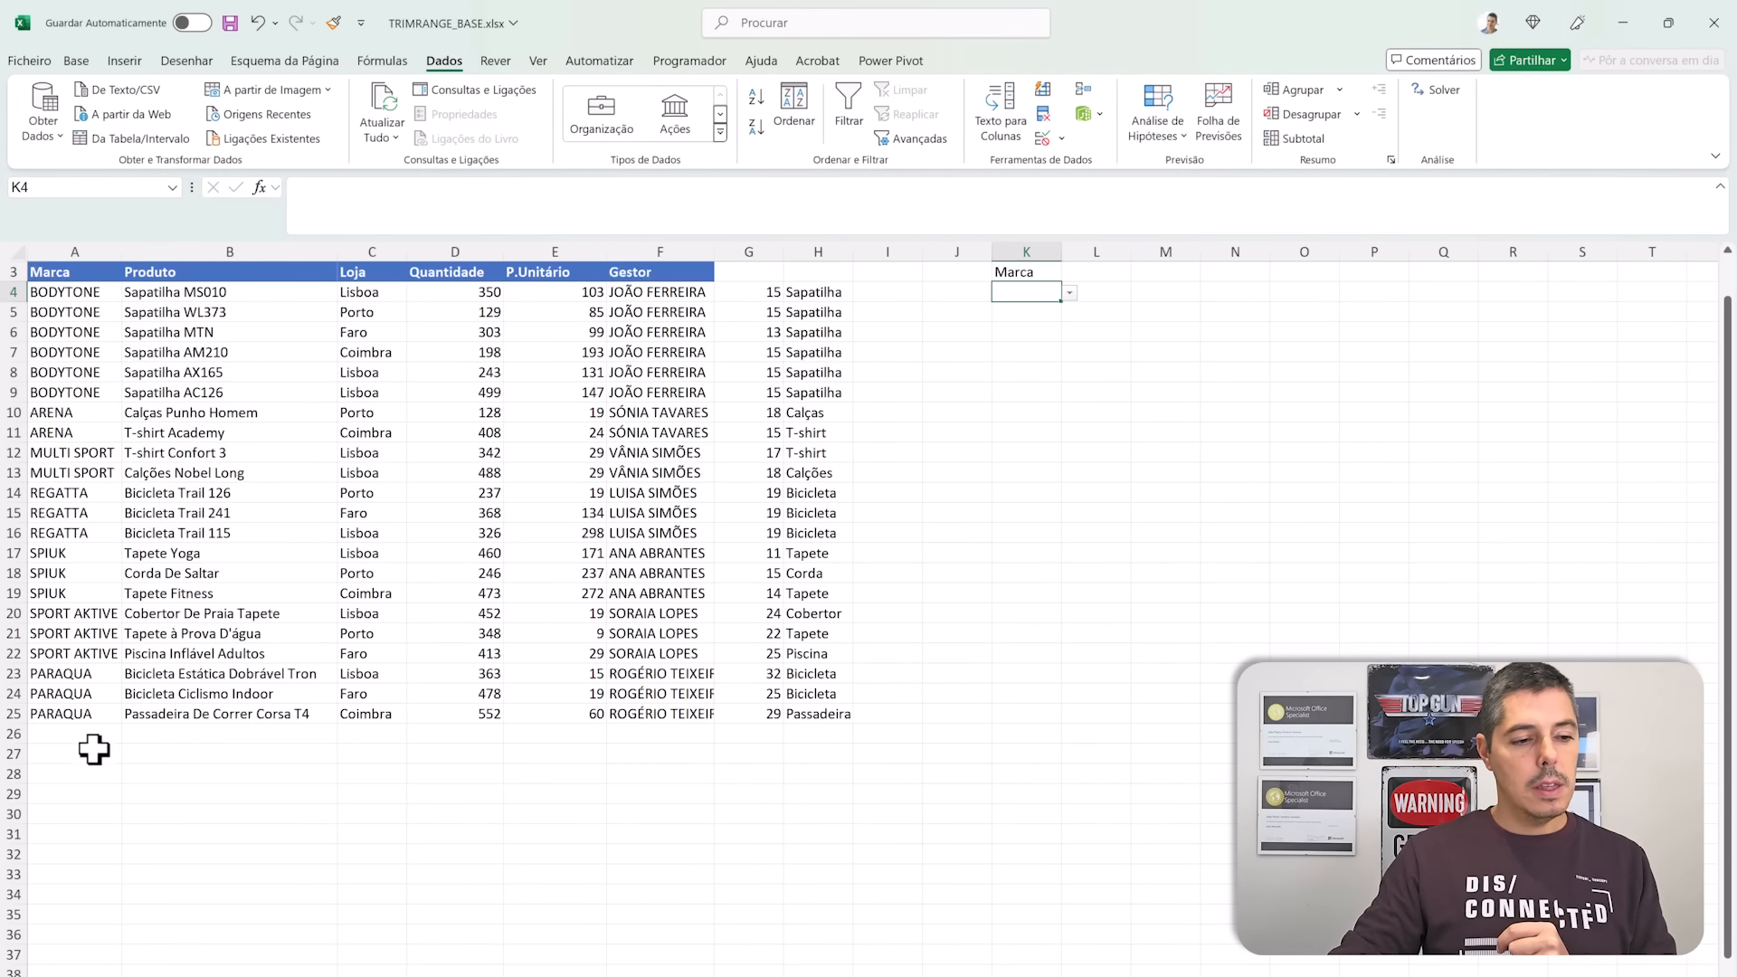
{"action": "left_click", "coordinate": [95, 753]}
{"action": "left_click", "coordinate": [94, 731]}
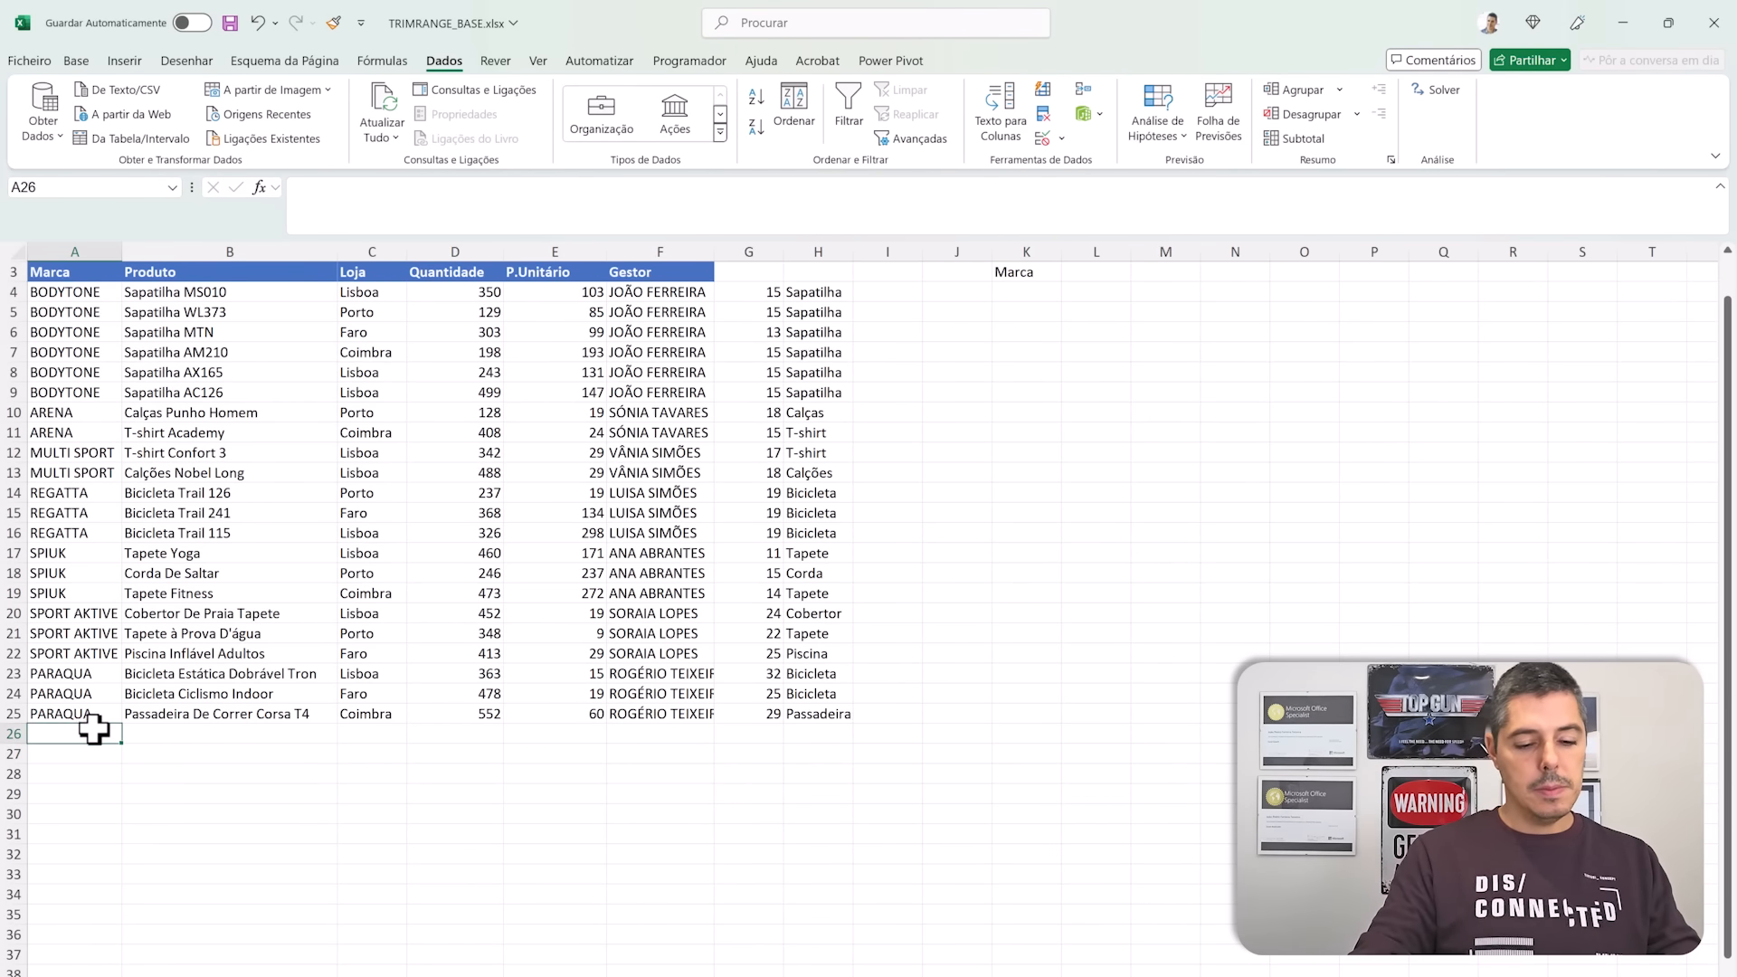
{"action": "type", "text": "AL"}
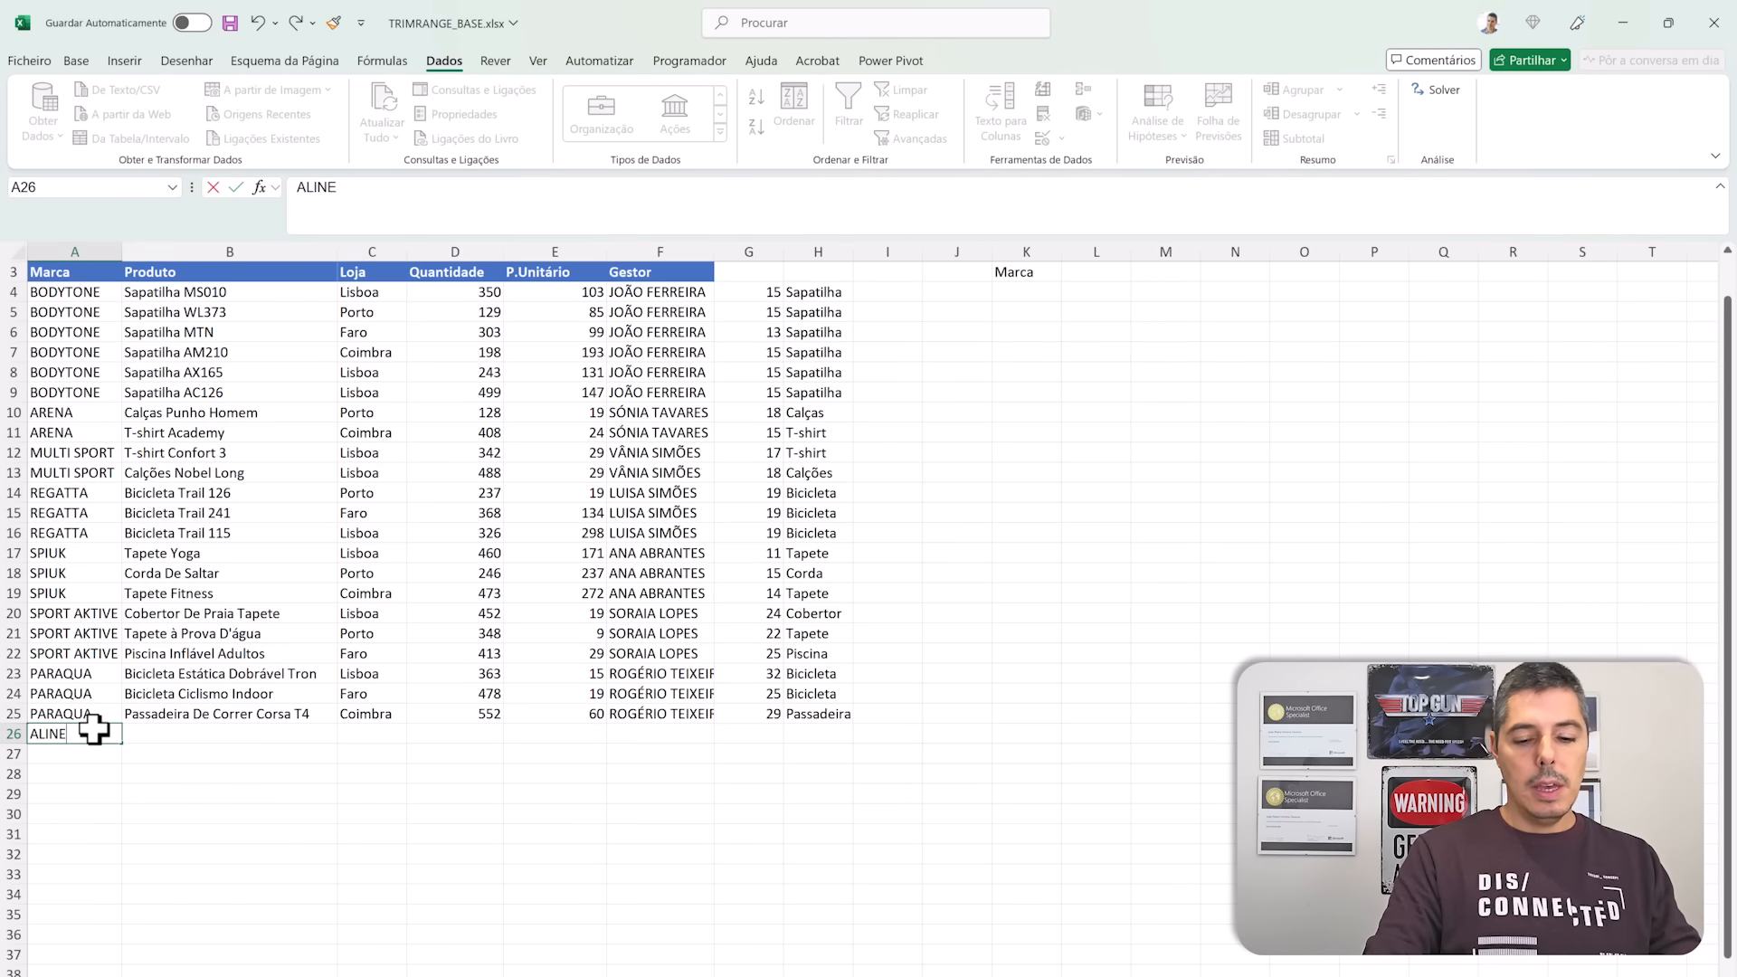
{"action": "type", "text": "INE"}
{"action": "key", "text": "Return"}
Step: Check the Gestor lookup result in F26 for the new ALINE row
{"action": "key", "text": "Up"}
{"action": "key", "text": "Right"}
{"action": "key", "text": "Right"}
{"action": "key", "text": "Right"}
{"action": "key", "text": "Right"}
{"action": "key", "text": "Right"}
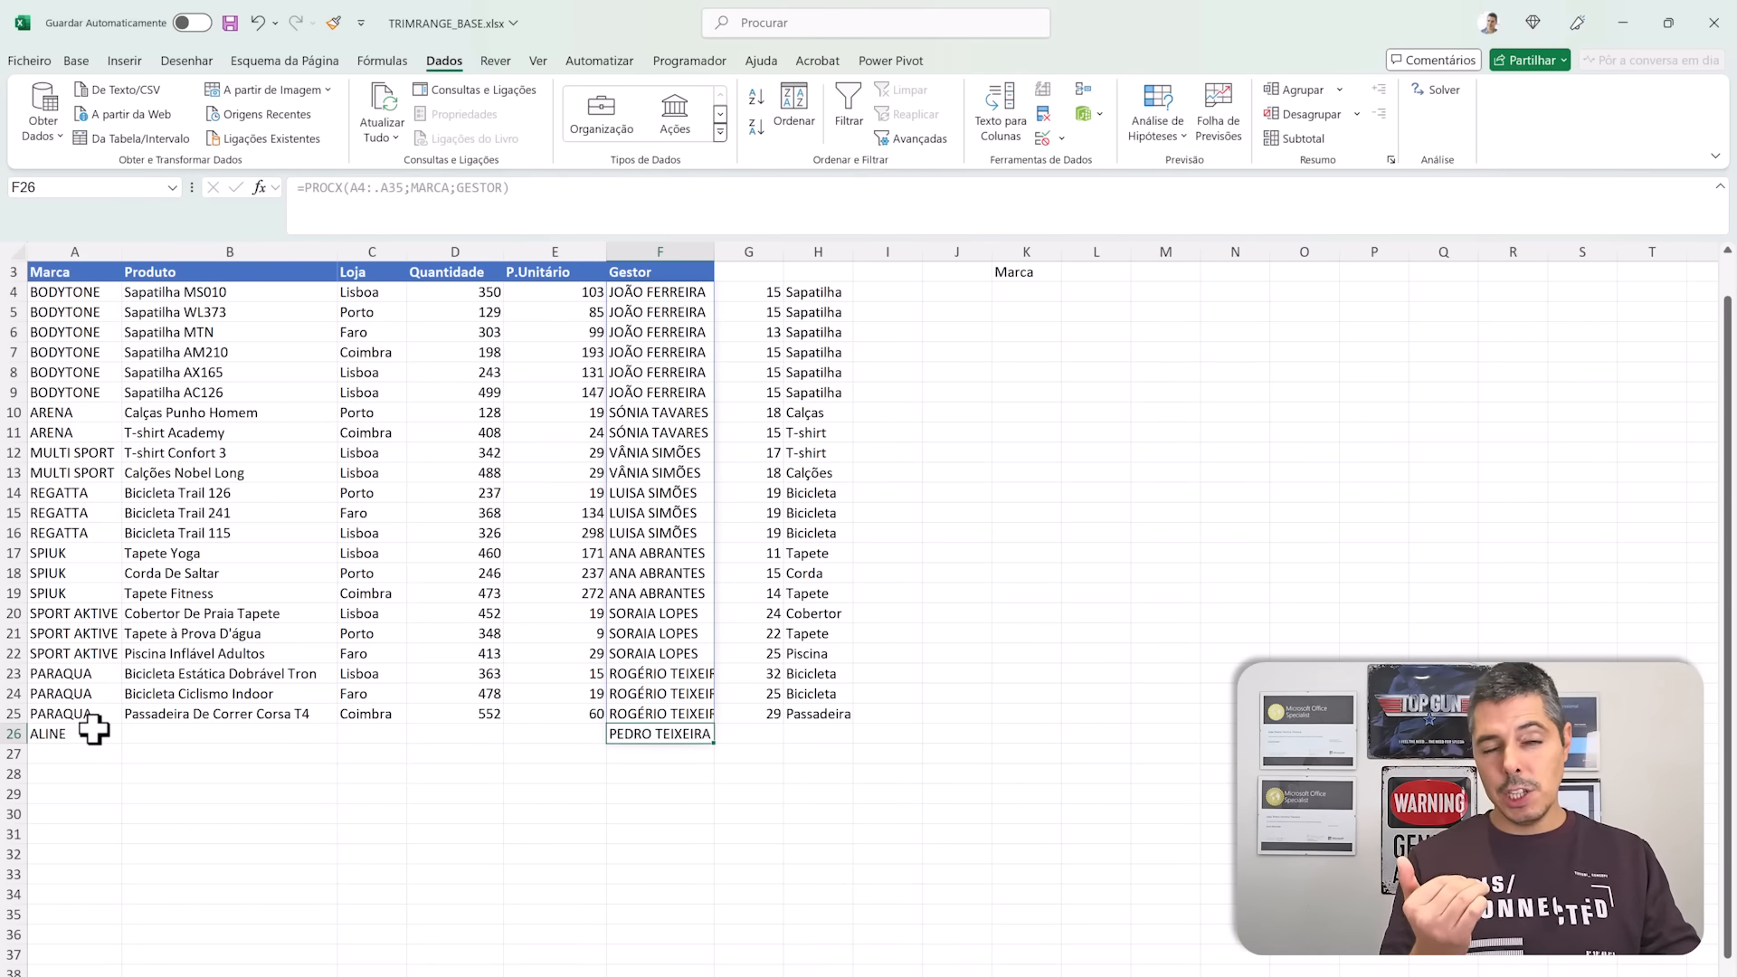
Step: Copy the product Bicicleta Ciclismo Indoor from B24 into B26
{"action": "key", "text": "Left"}
{"action": "key", "text": "Left"}
{"action": "key", "text": "Left"}
{"action": "key", "text": "Left"}
{"action": "key", "text": "Up"}
{"action": "key", "text": "Up"}
{"action": "key", "text": "ctrl+c"}
{"action": "key", "text": "Down"}
{"action": "key", "text": "Down"}
{"action": "key", "text": "ctrl+v"}
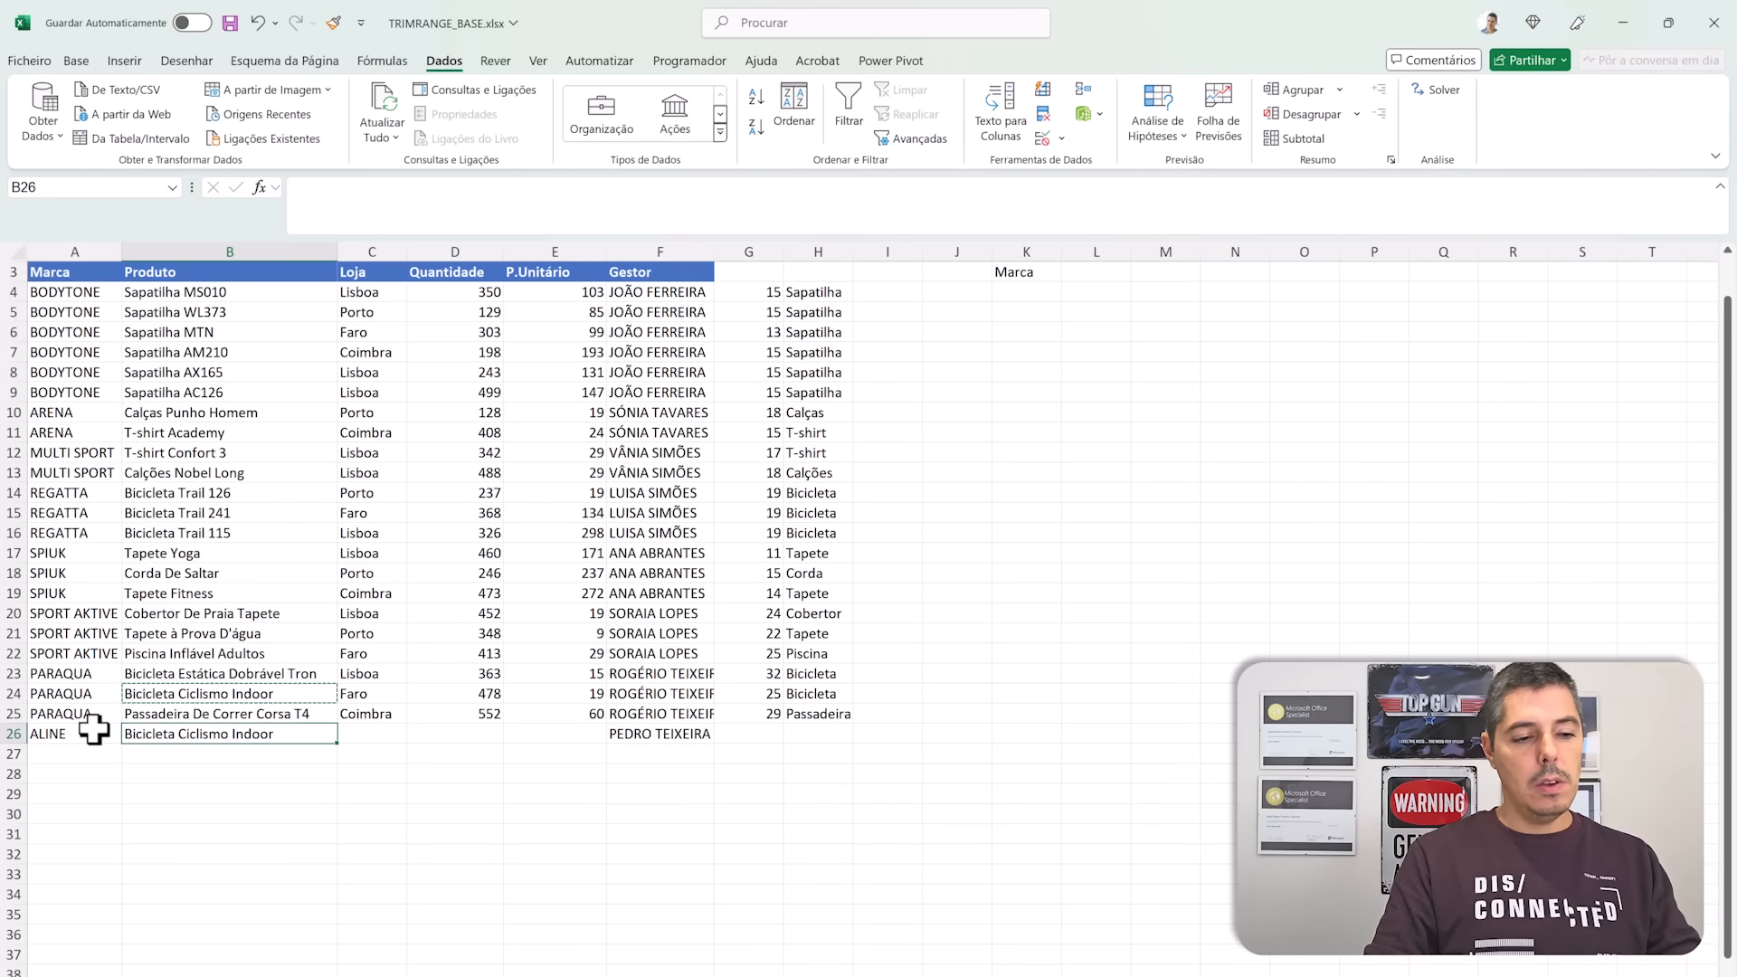
Step: Complete row 26 with the store Faro, quantity 648 and unit price 67
{"action": "key", "text": "Right"}
{"action": "key", "text": "Escape"}
{"action": "type", "text": "F"}
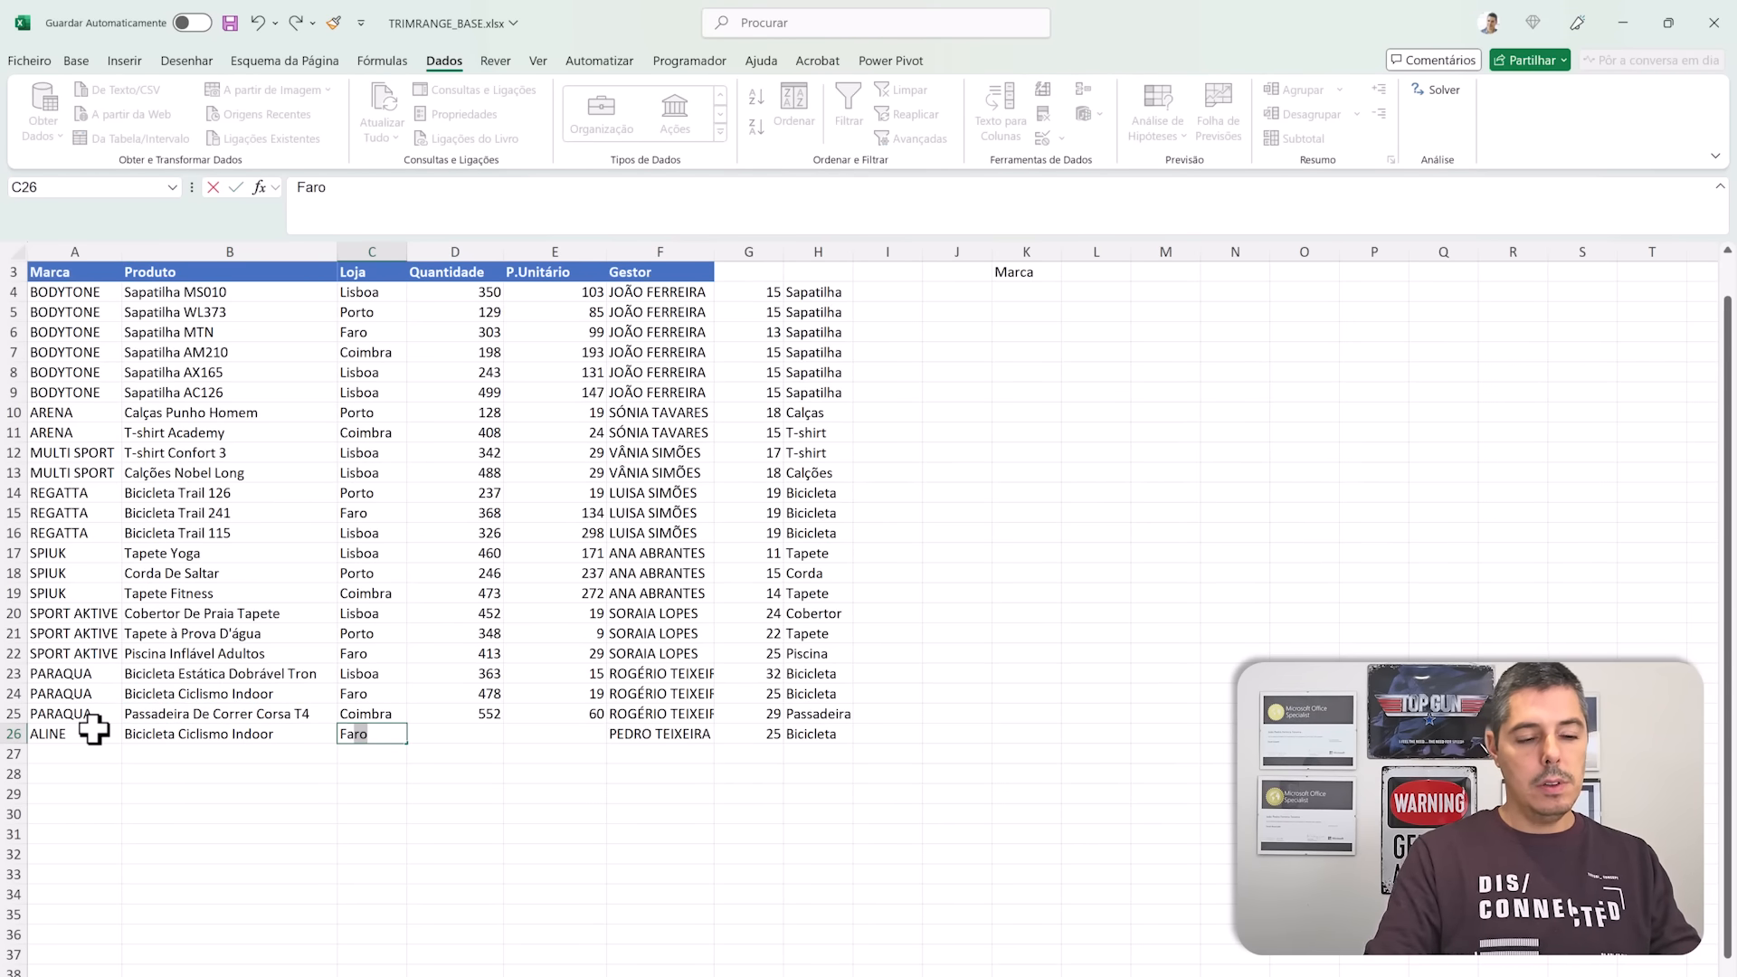
{"action": "key", "text": "Tab"}
{"action": "type", "text": "64"}
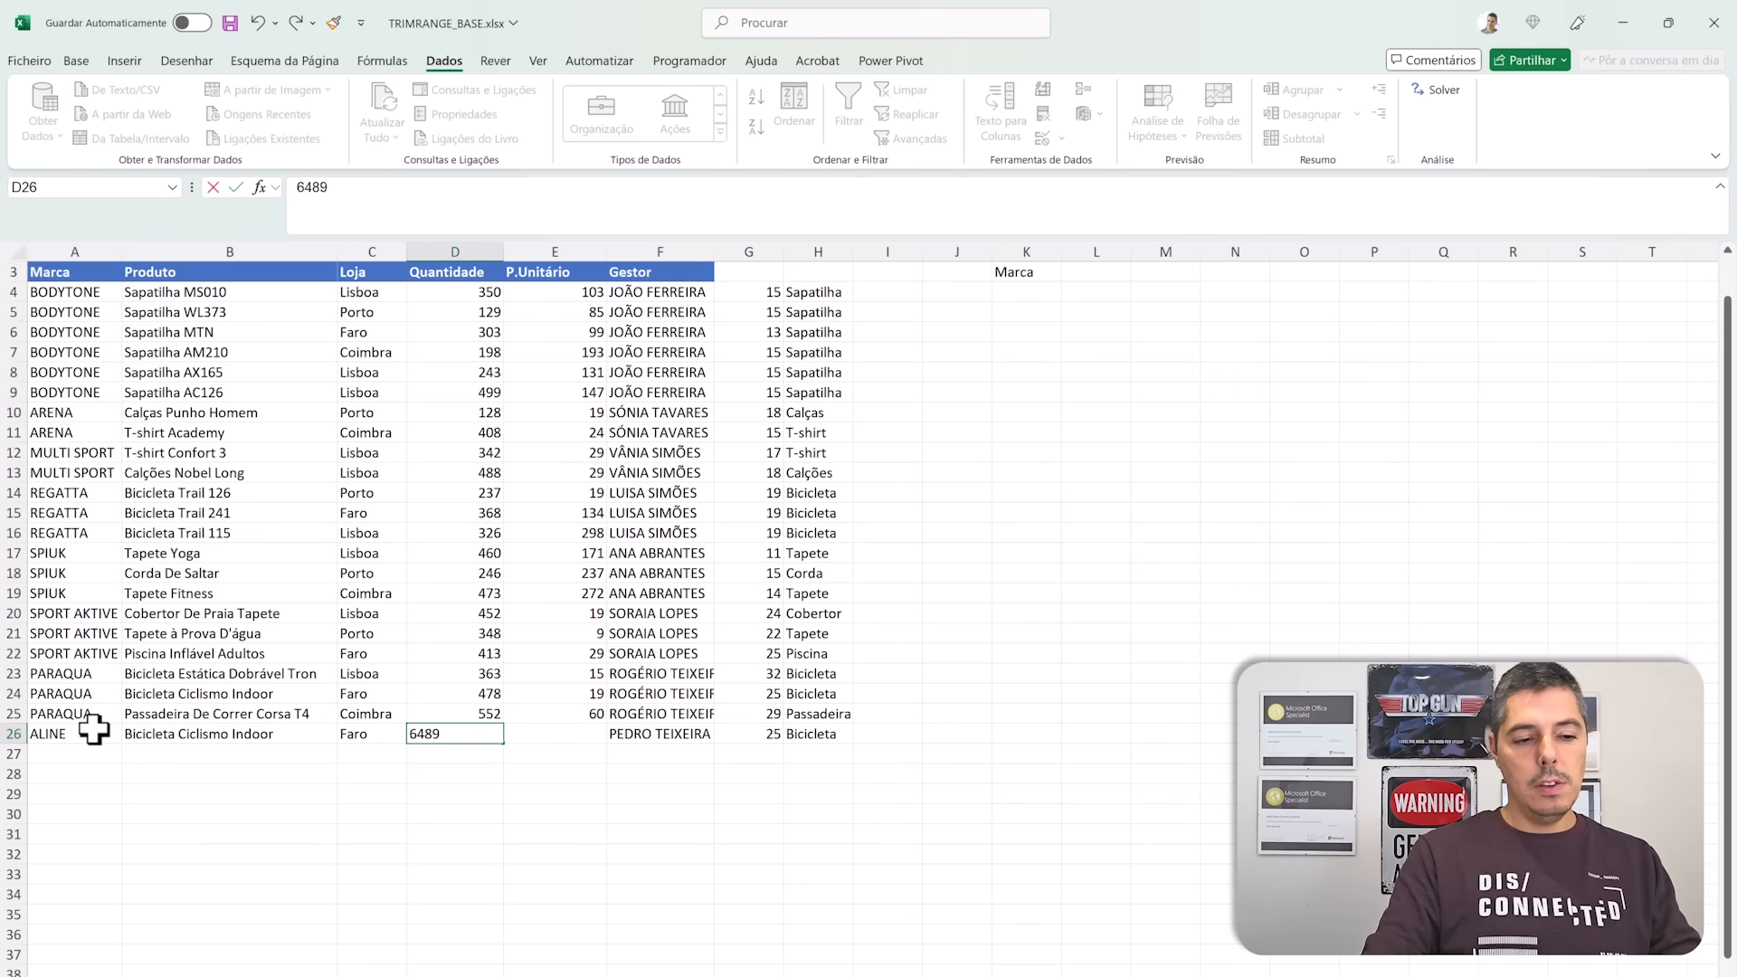
{"action": "key", "text": "Tab"}
{"action": "type", "text": "6"}
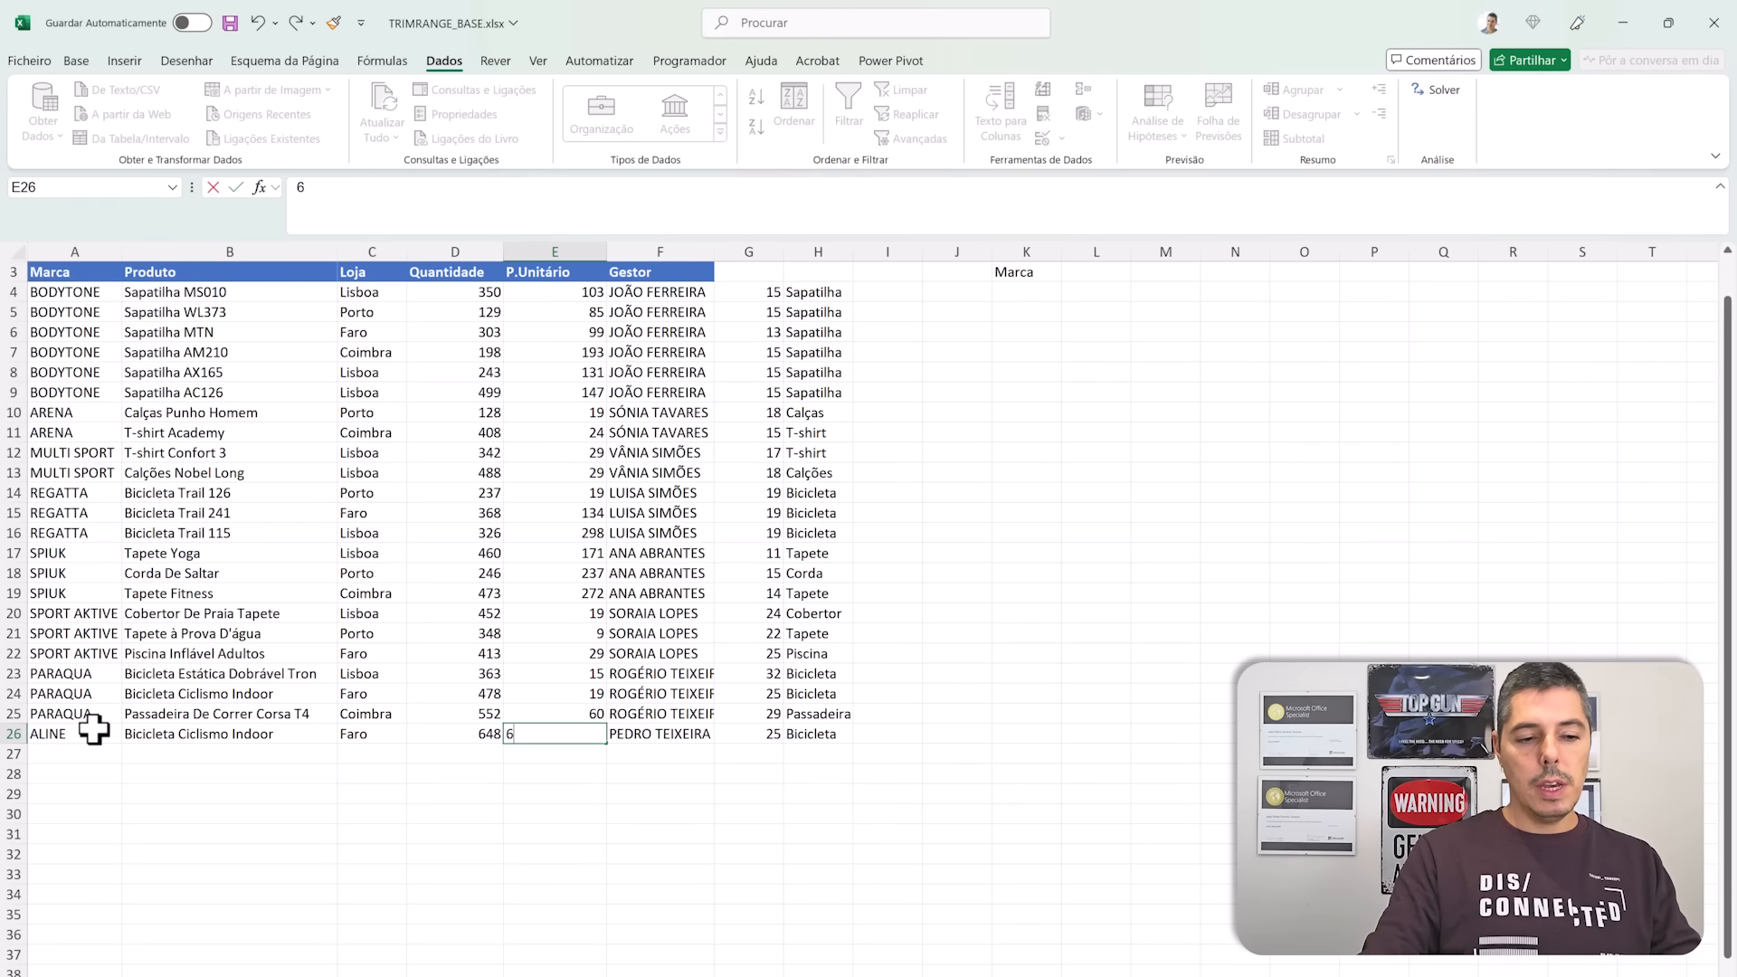
{"action": "key", "text": "Return"}
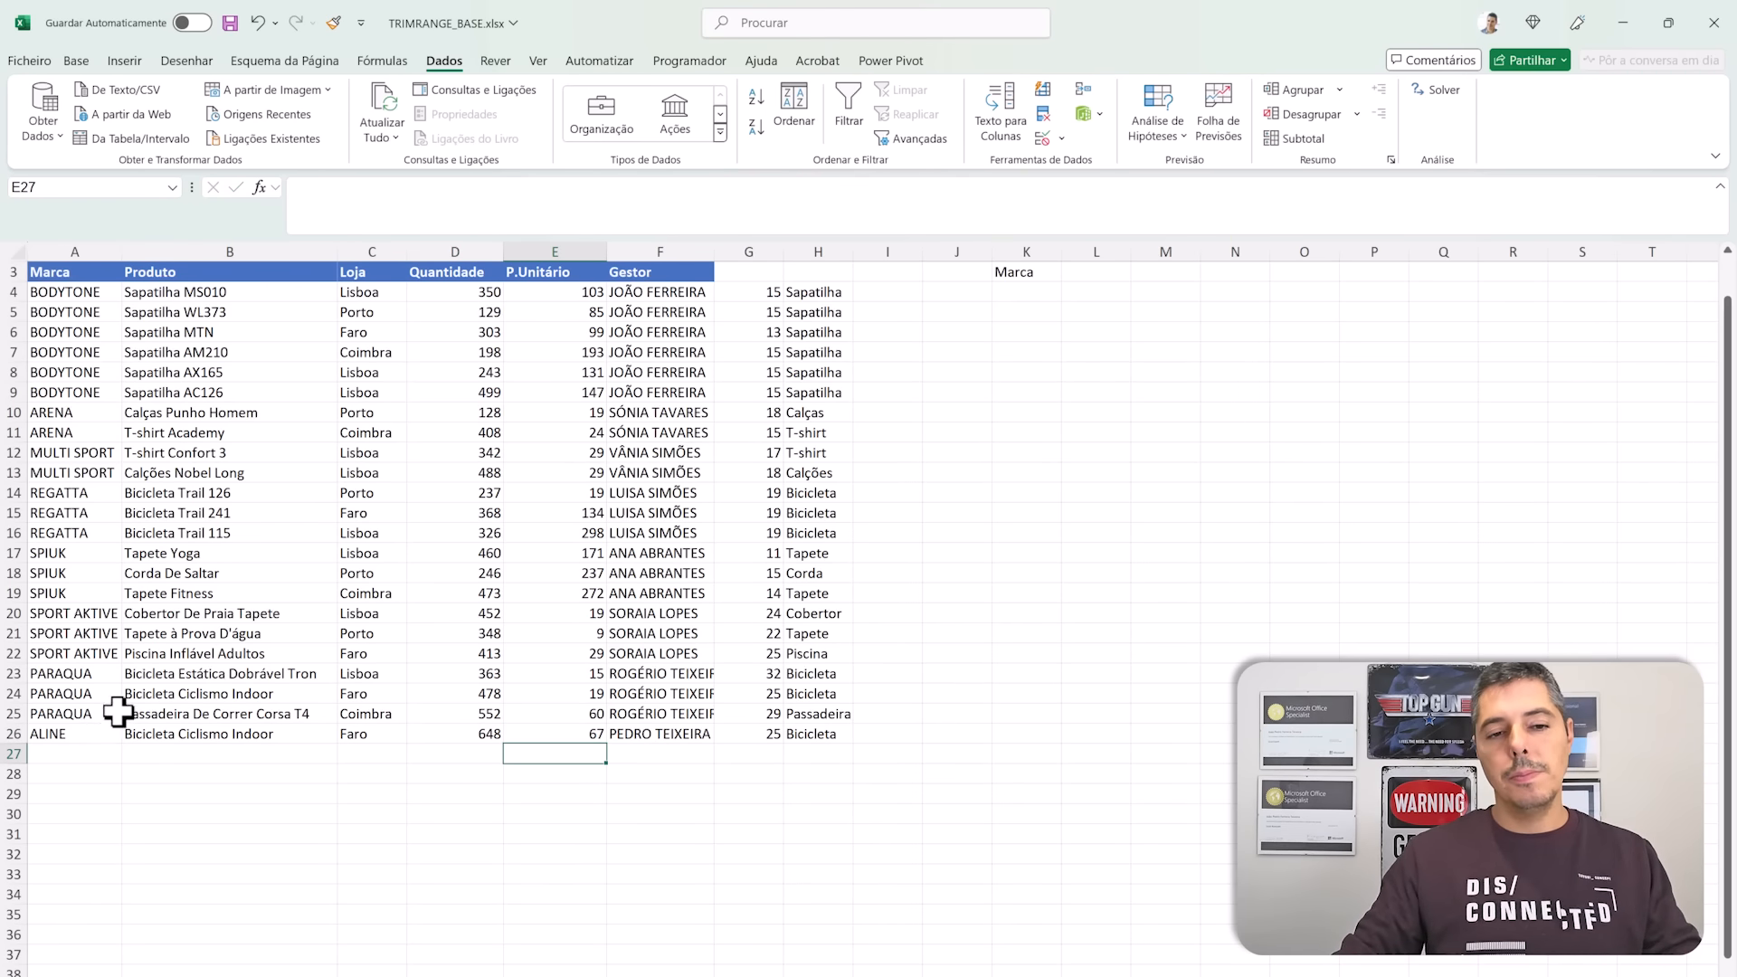
Step: Choose ALINE from the brand drop-down list in K4
{"action": "left_click", "coordinate": [1005, 289]}
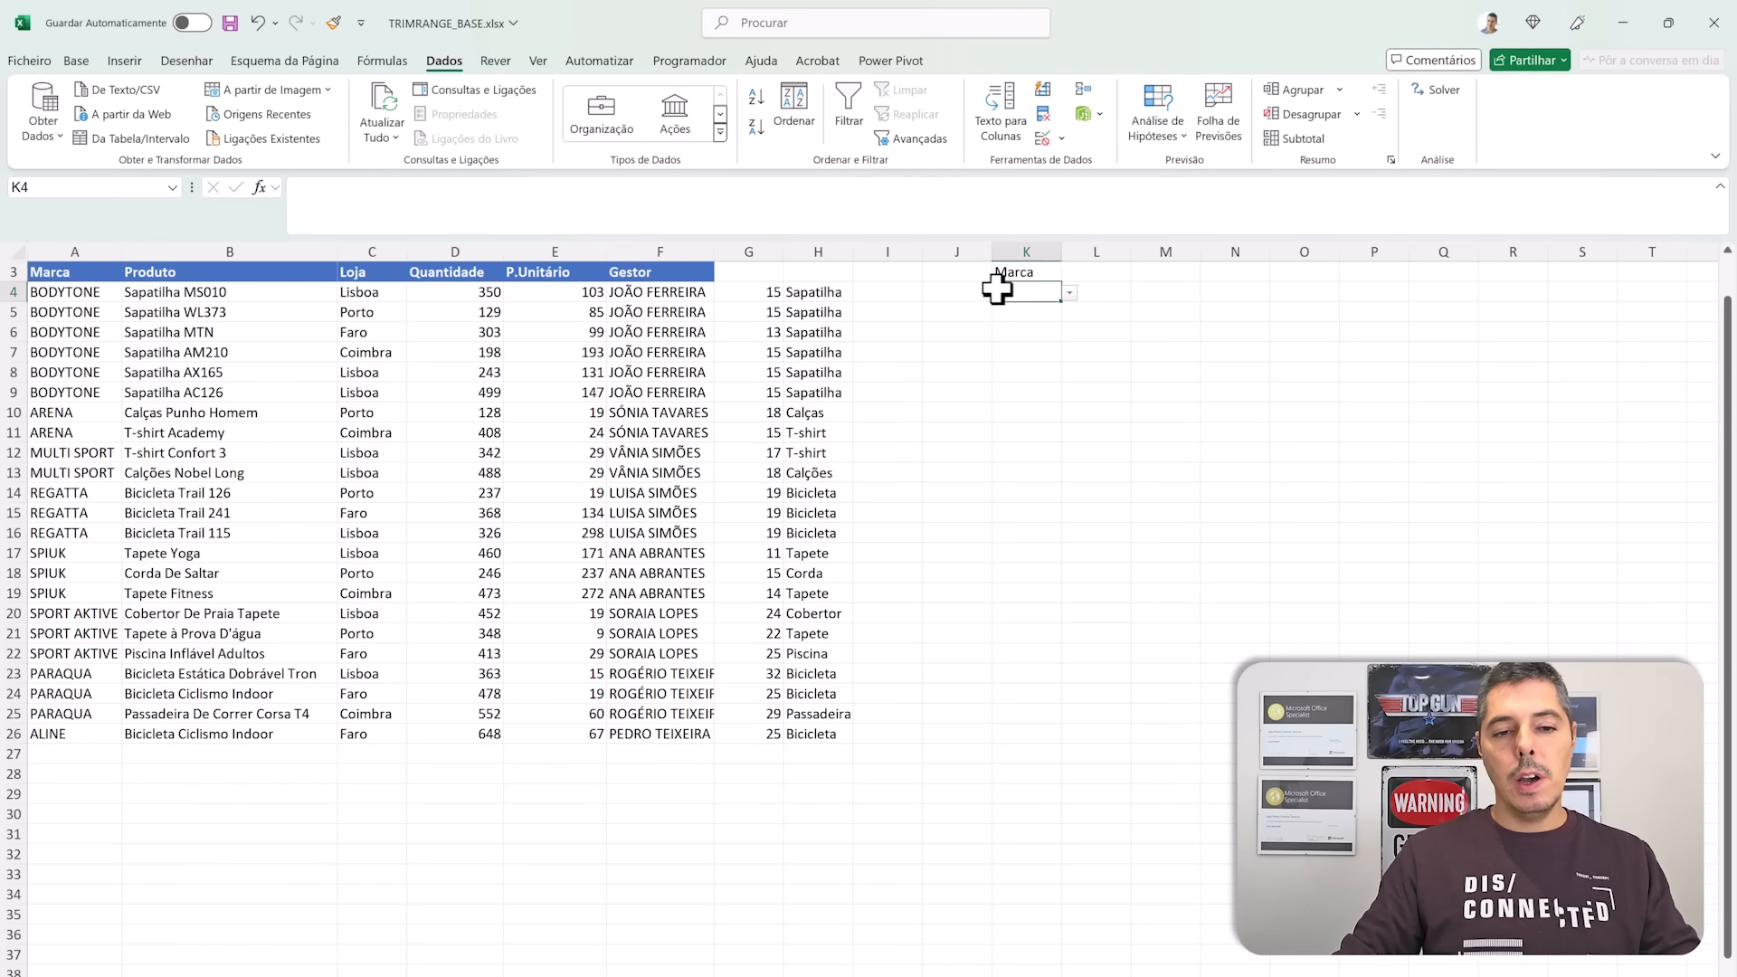
{"action": "left_click", "coordinate": [1070, 294]}
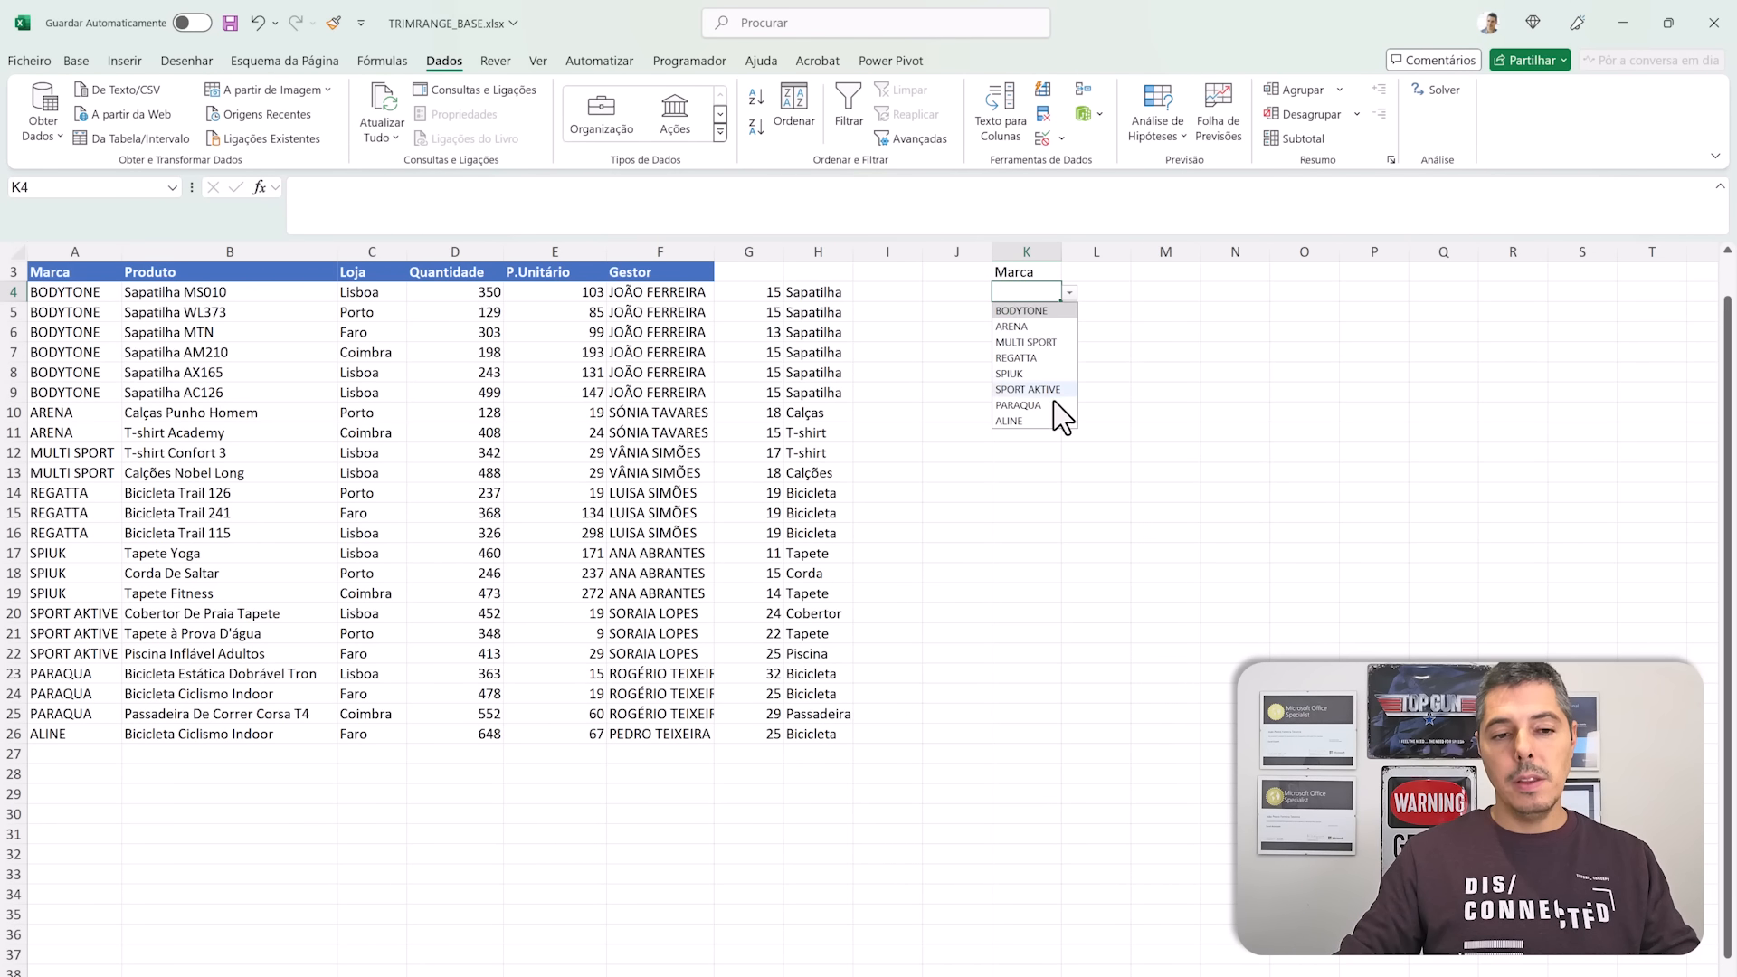
{"action": "key", "text": "Escape"}
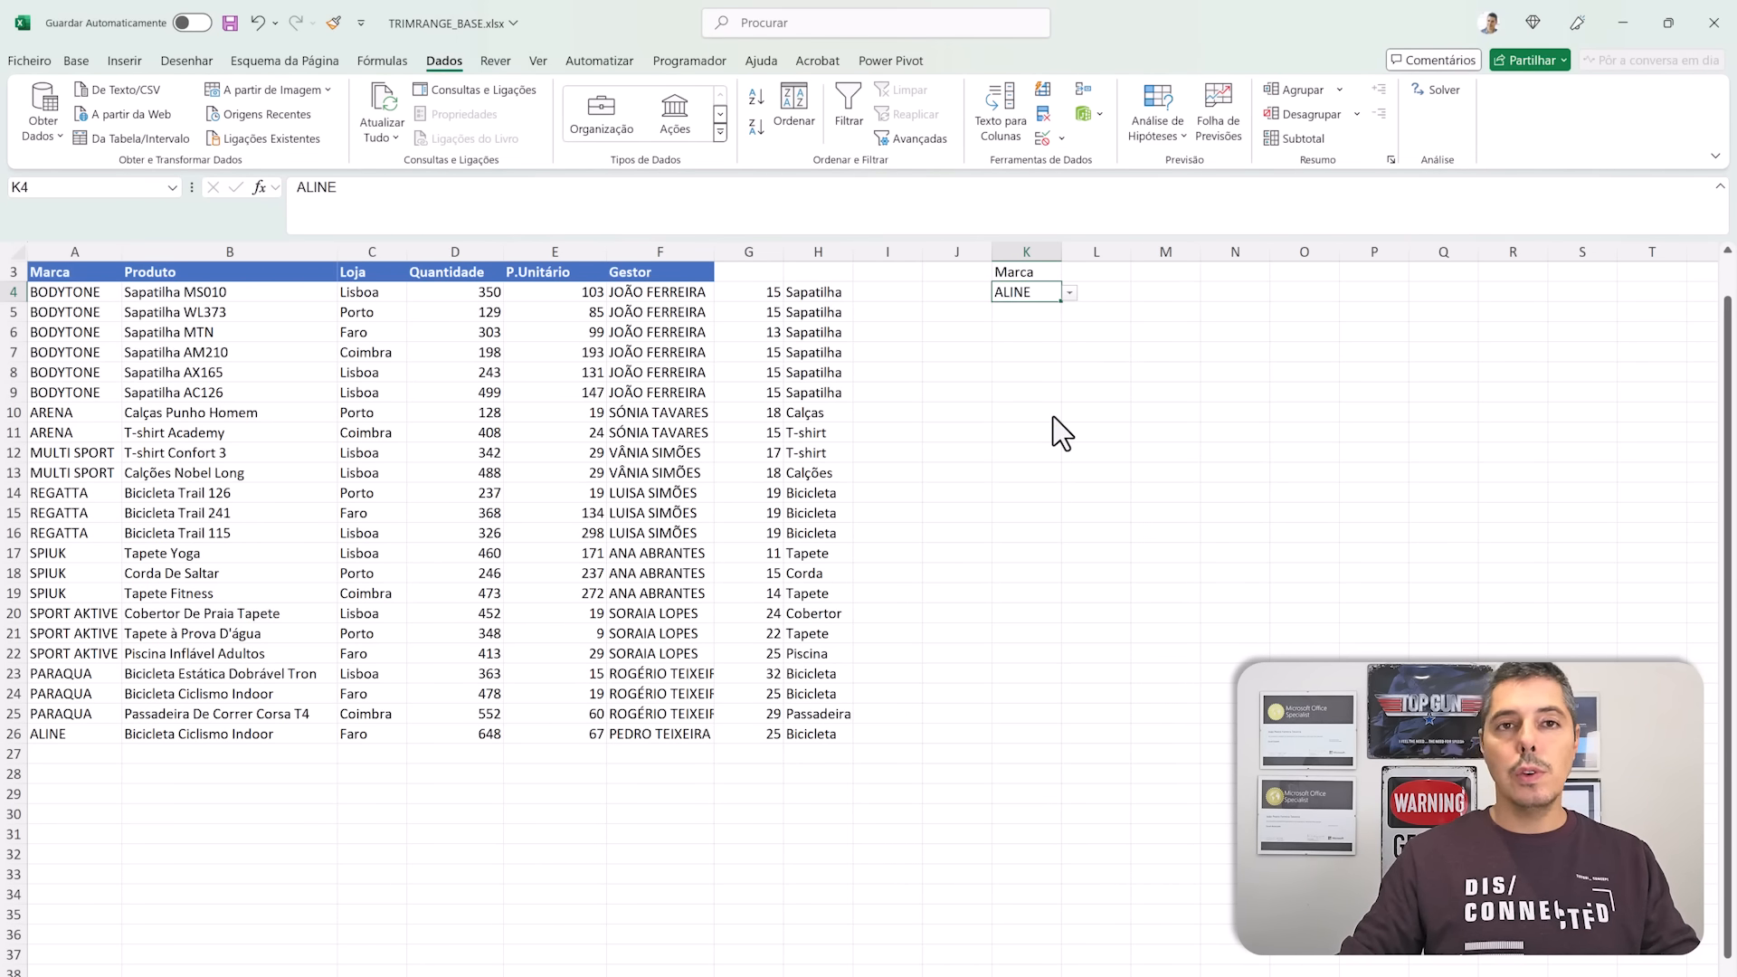
{"action": "left_click", "coordinate": [1150, 294]}
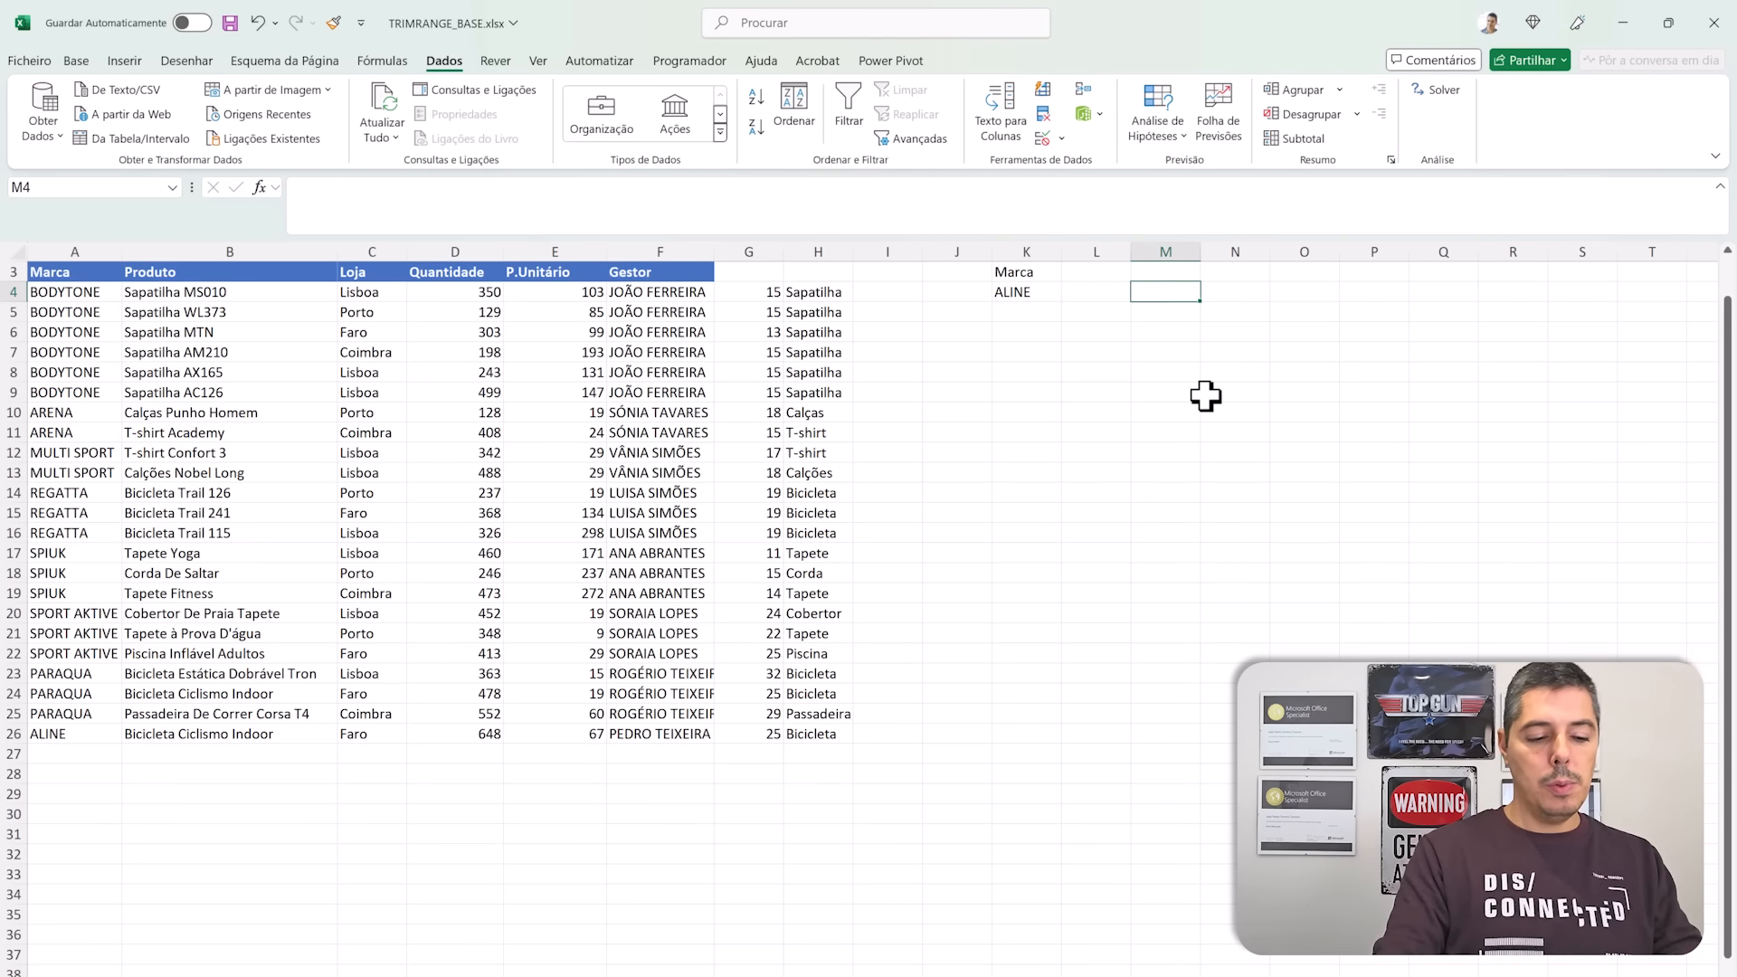
Step: Enter =EXCLUSIVOS(A4:A35) in M4 to list the unique brands from the Marca column, including the blank rows below the data
{"action": "type", "text": "=EX"}
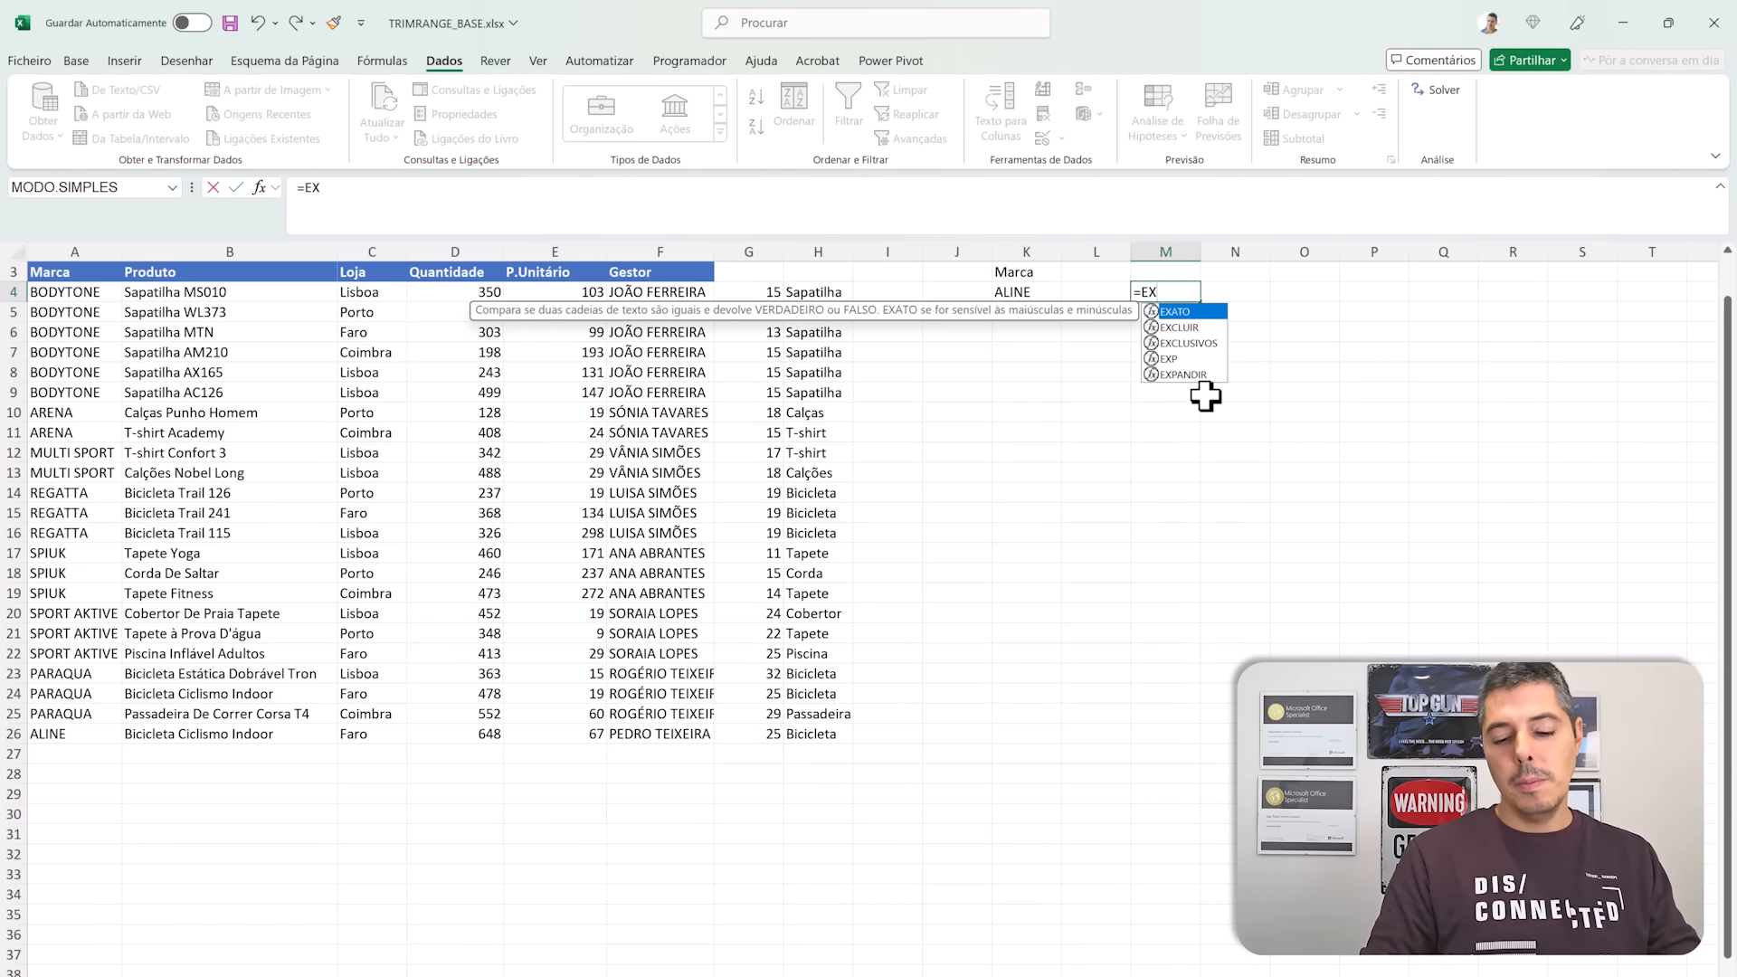
{"action": "key", "text": "Down"}
{"action": "key", "text": "Down"}
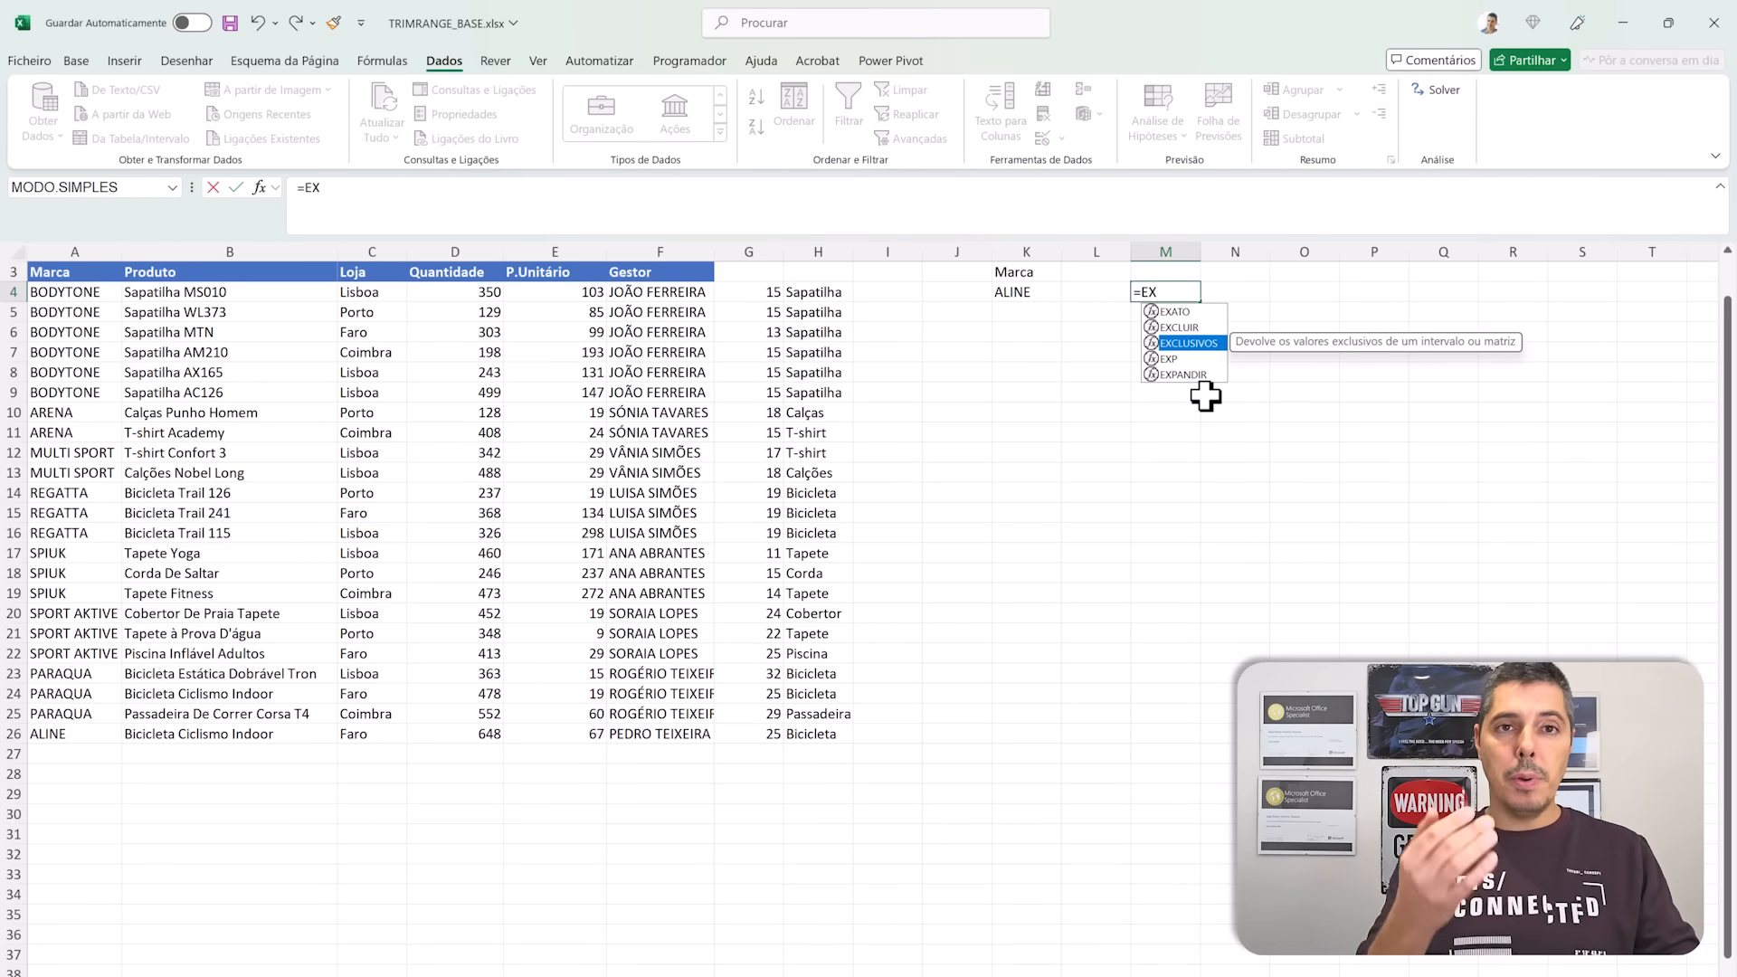
{"action": "key", "text": "Tab"}
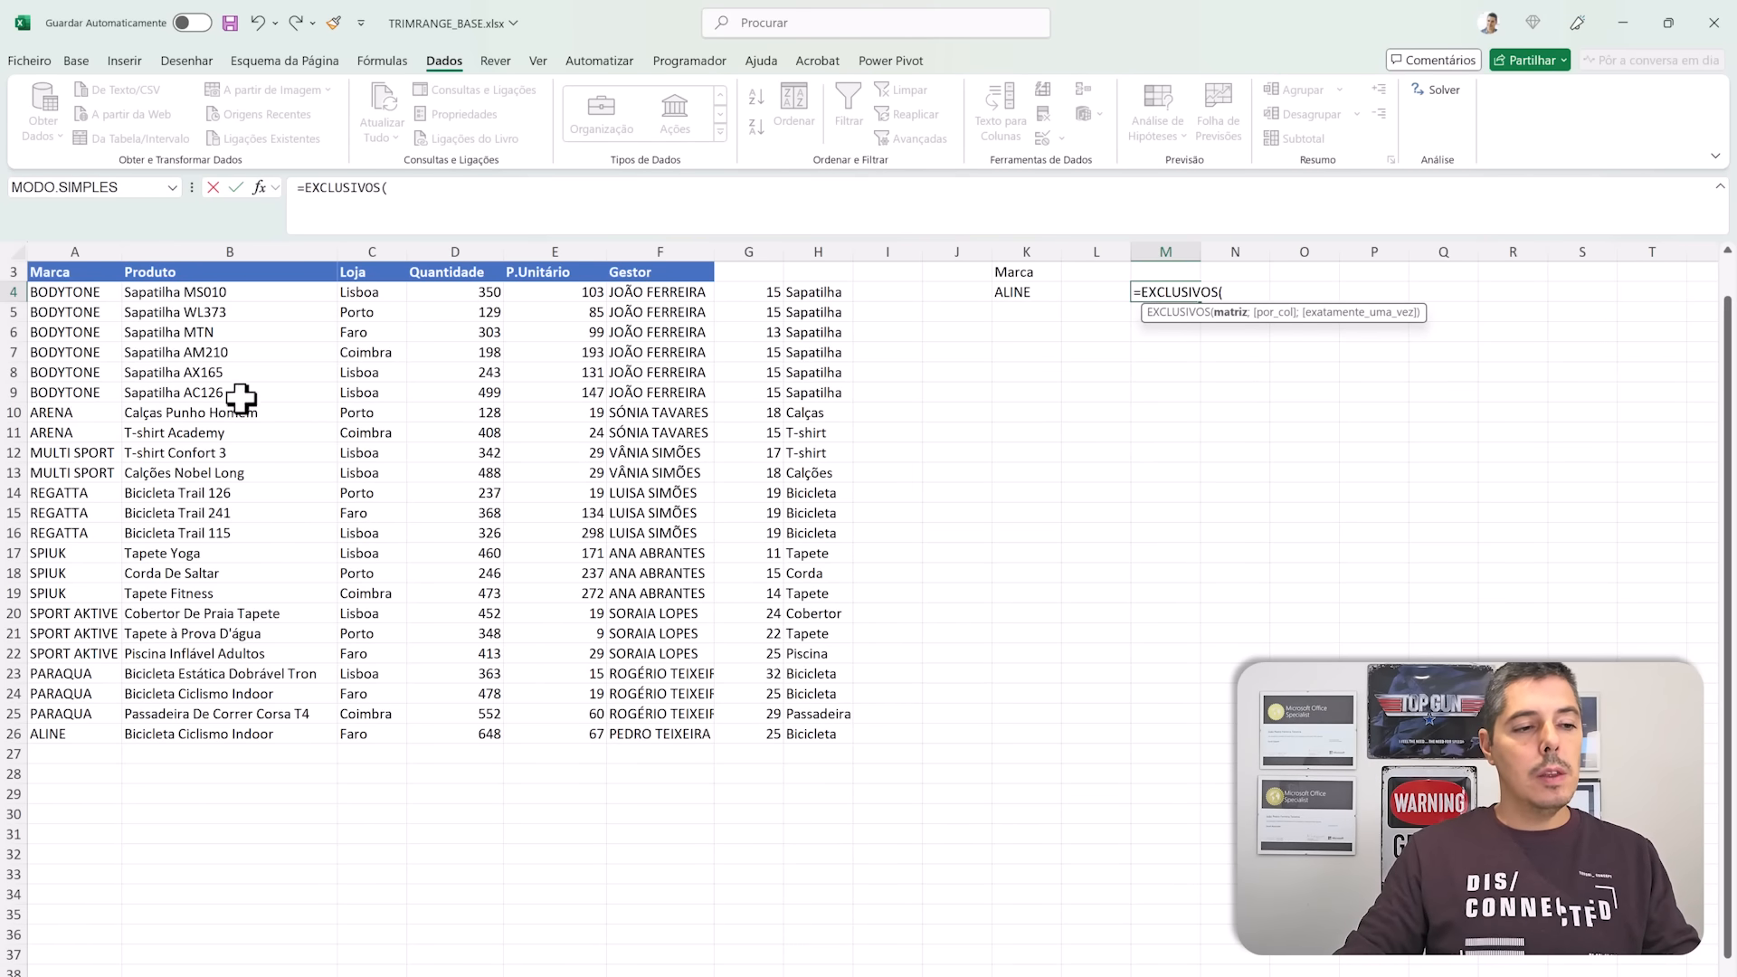
{"action": "left_click_drag", "start_coordinate": [69, 300], "coordinate": [84, 927]}
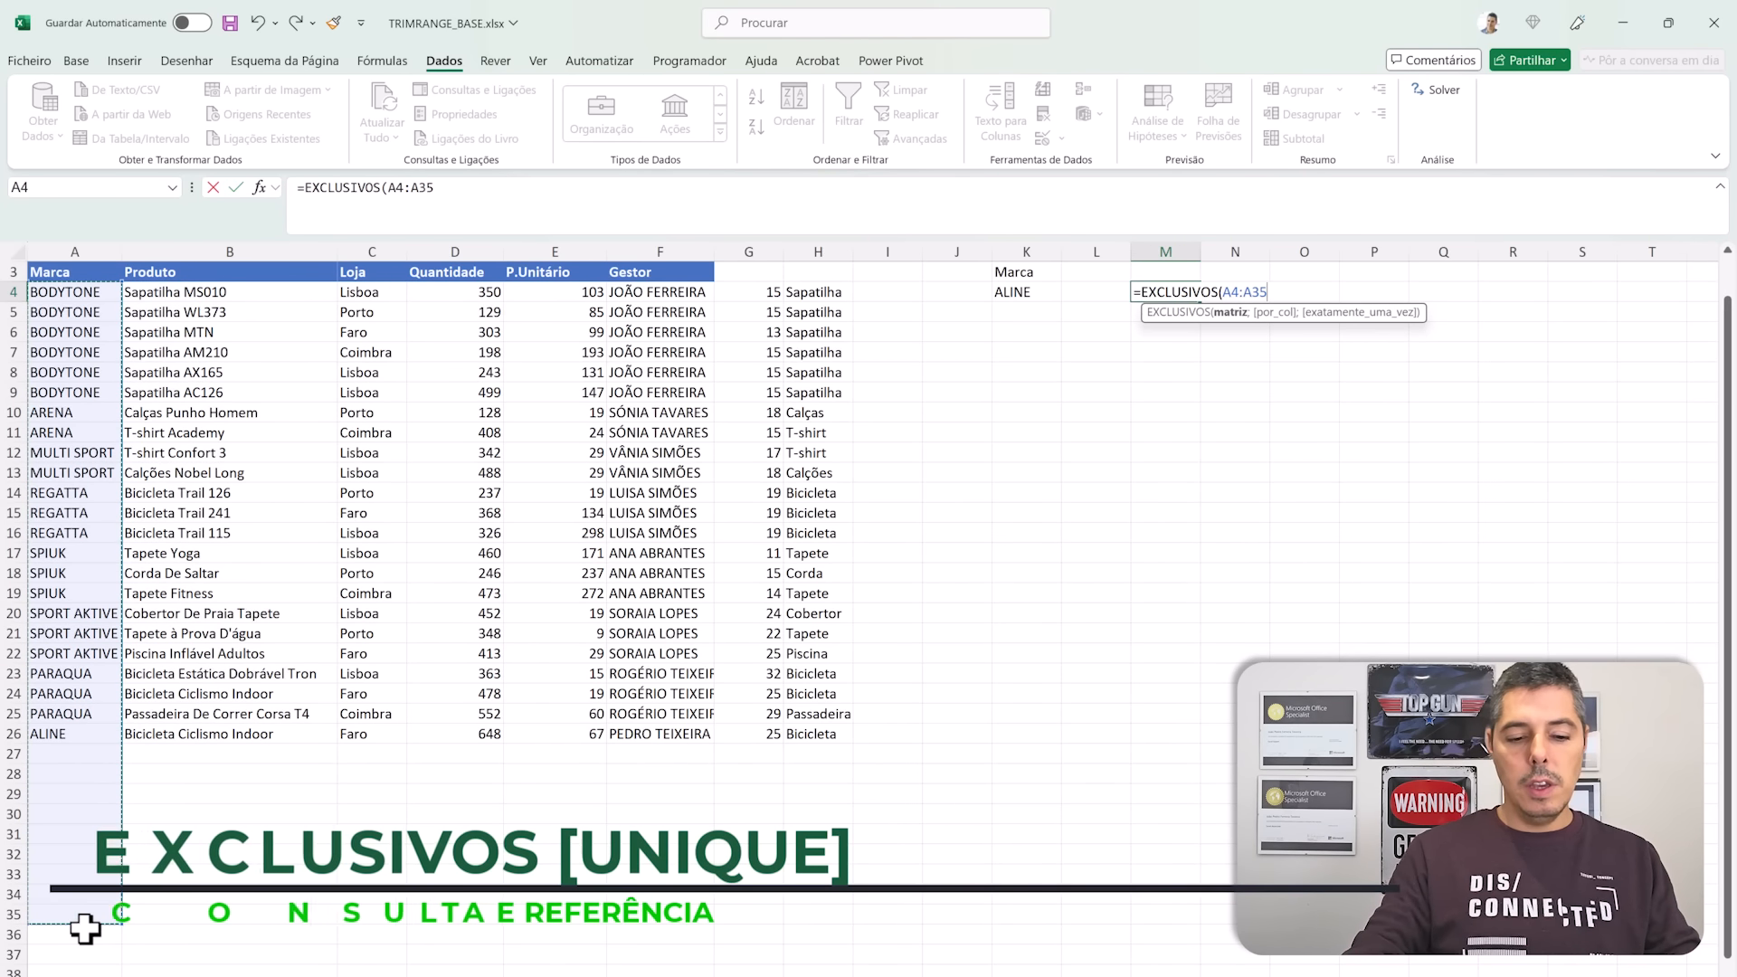
{"action": "key", "text": "Return"}
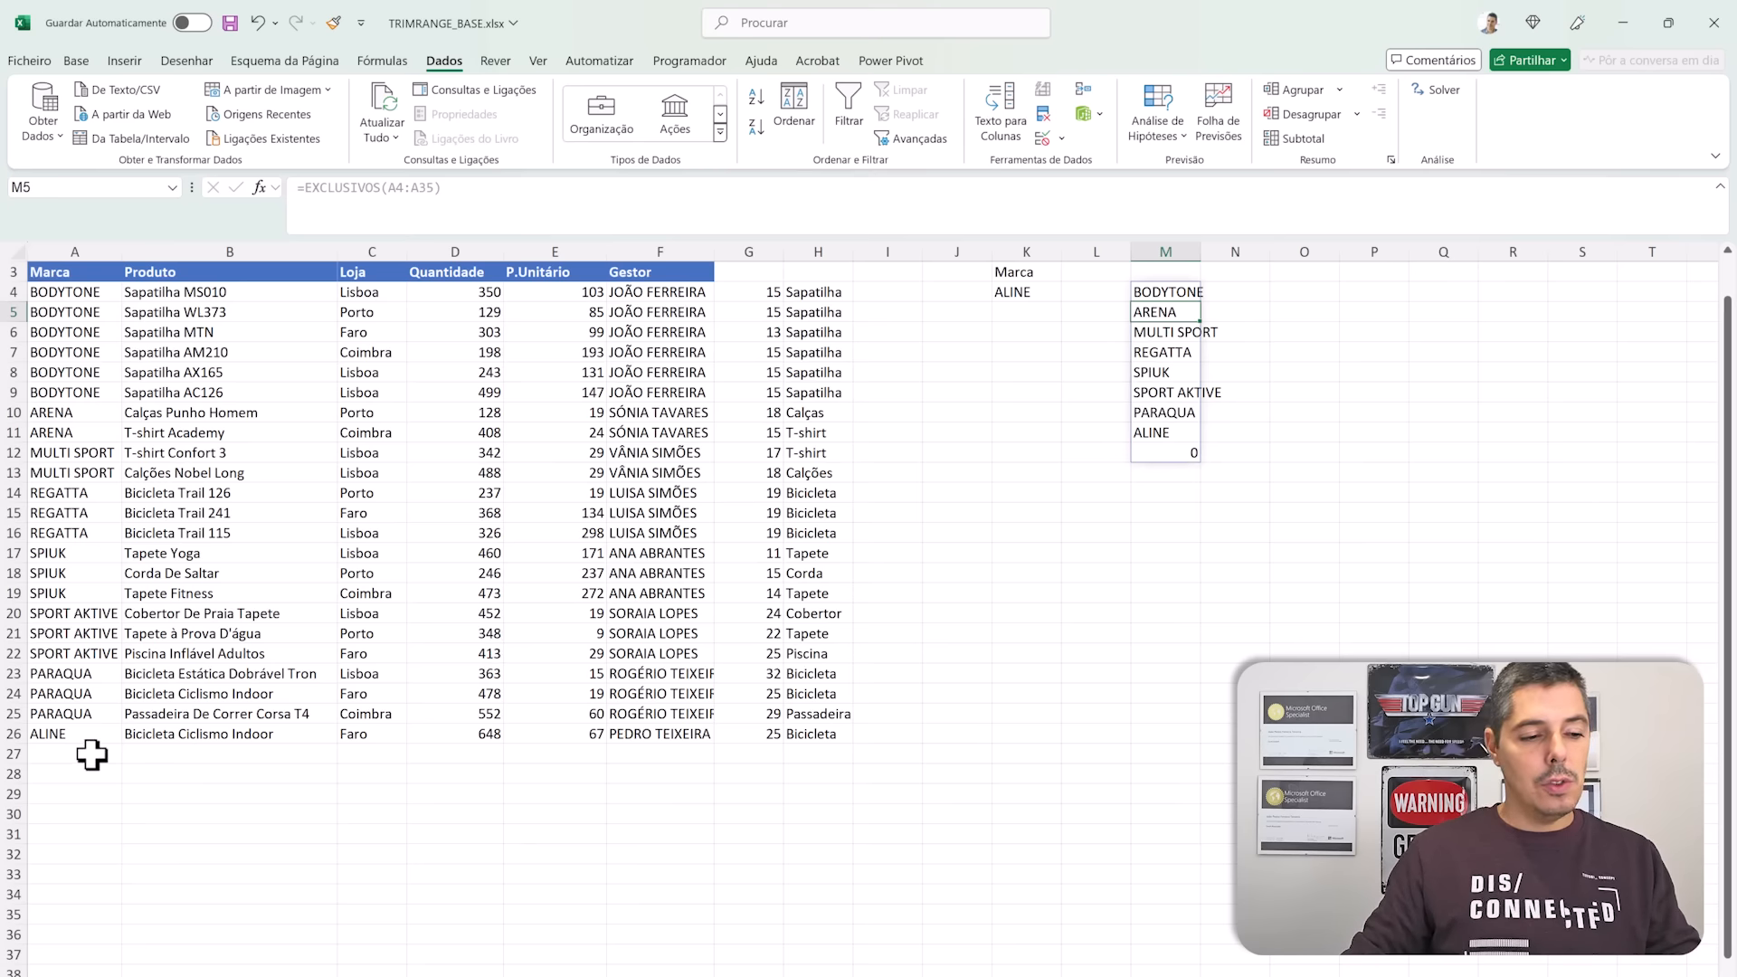
Step: Add the trailing-blank trim dot to the M4 formula's range so it reads =EXCLUSIVOS(A4:.A35)
{"action": "left_click_drag", "start_coordinate": [91, 753], "coordinate": [87, 854]}
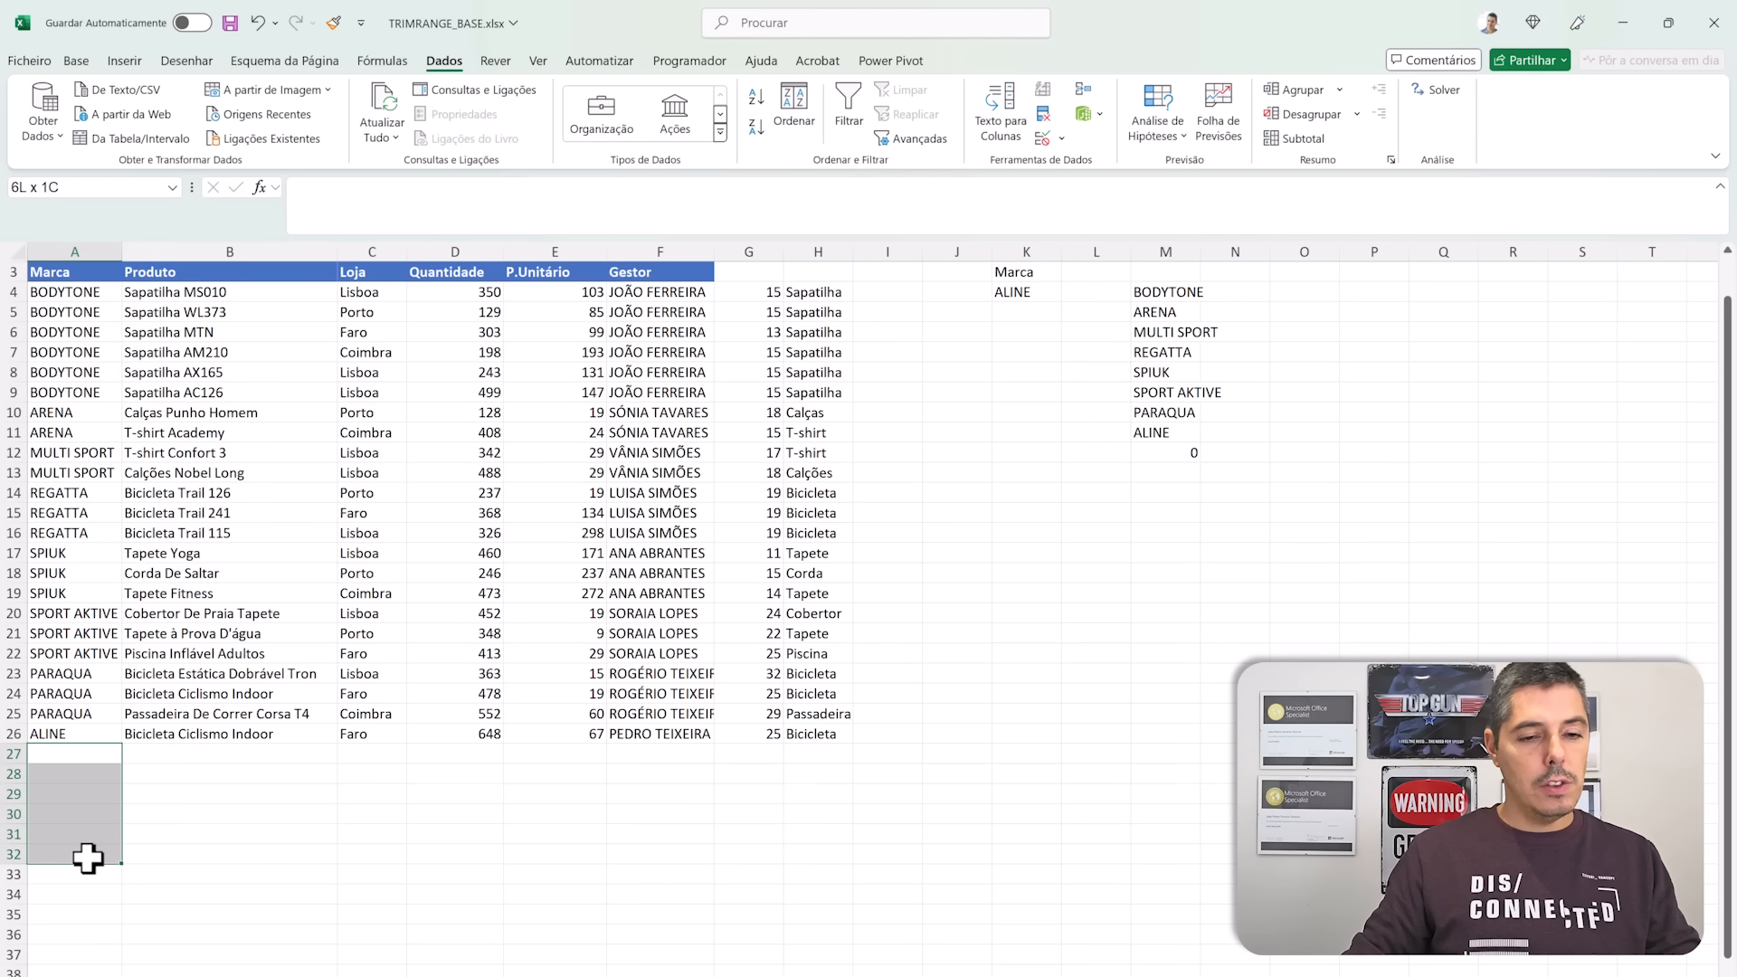
{"action": "left_click", "coordinate": [1143, 292]}
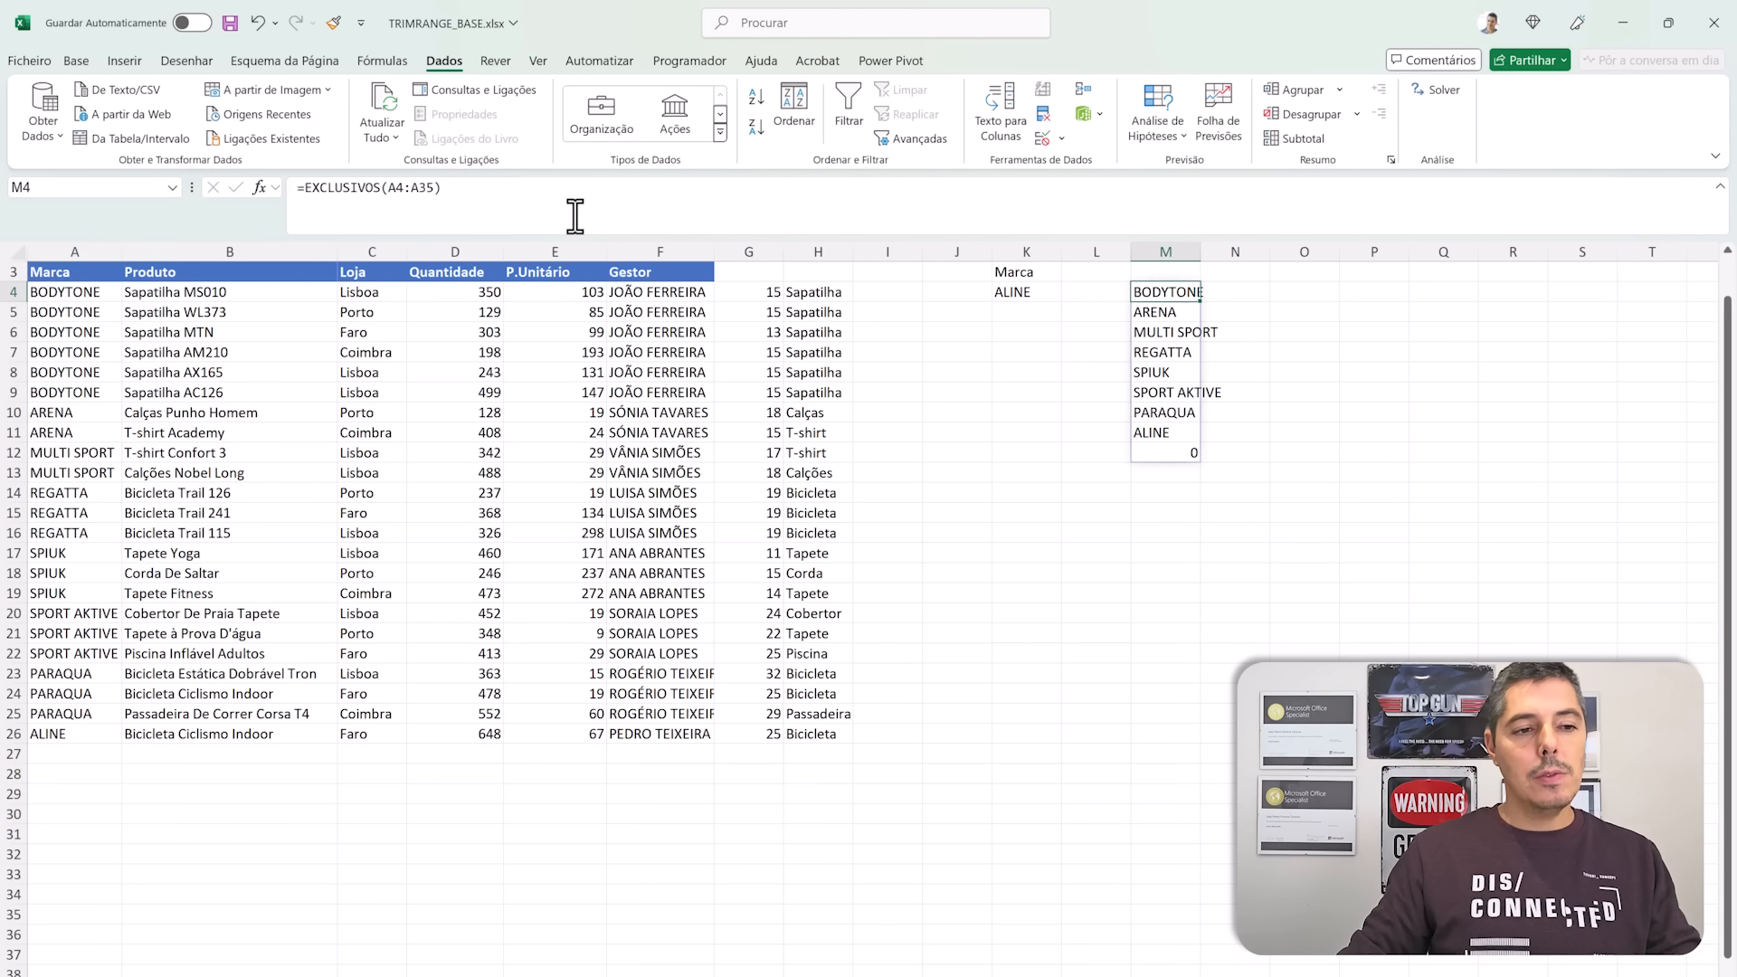
{"action": "left_click", "coordinate": [412, 188]}
{"action": "type", "text": "."}
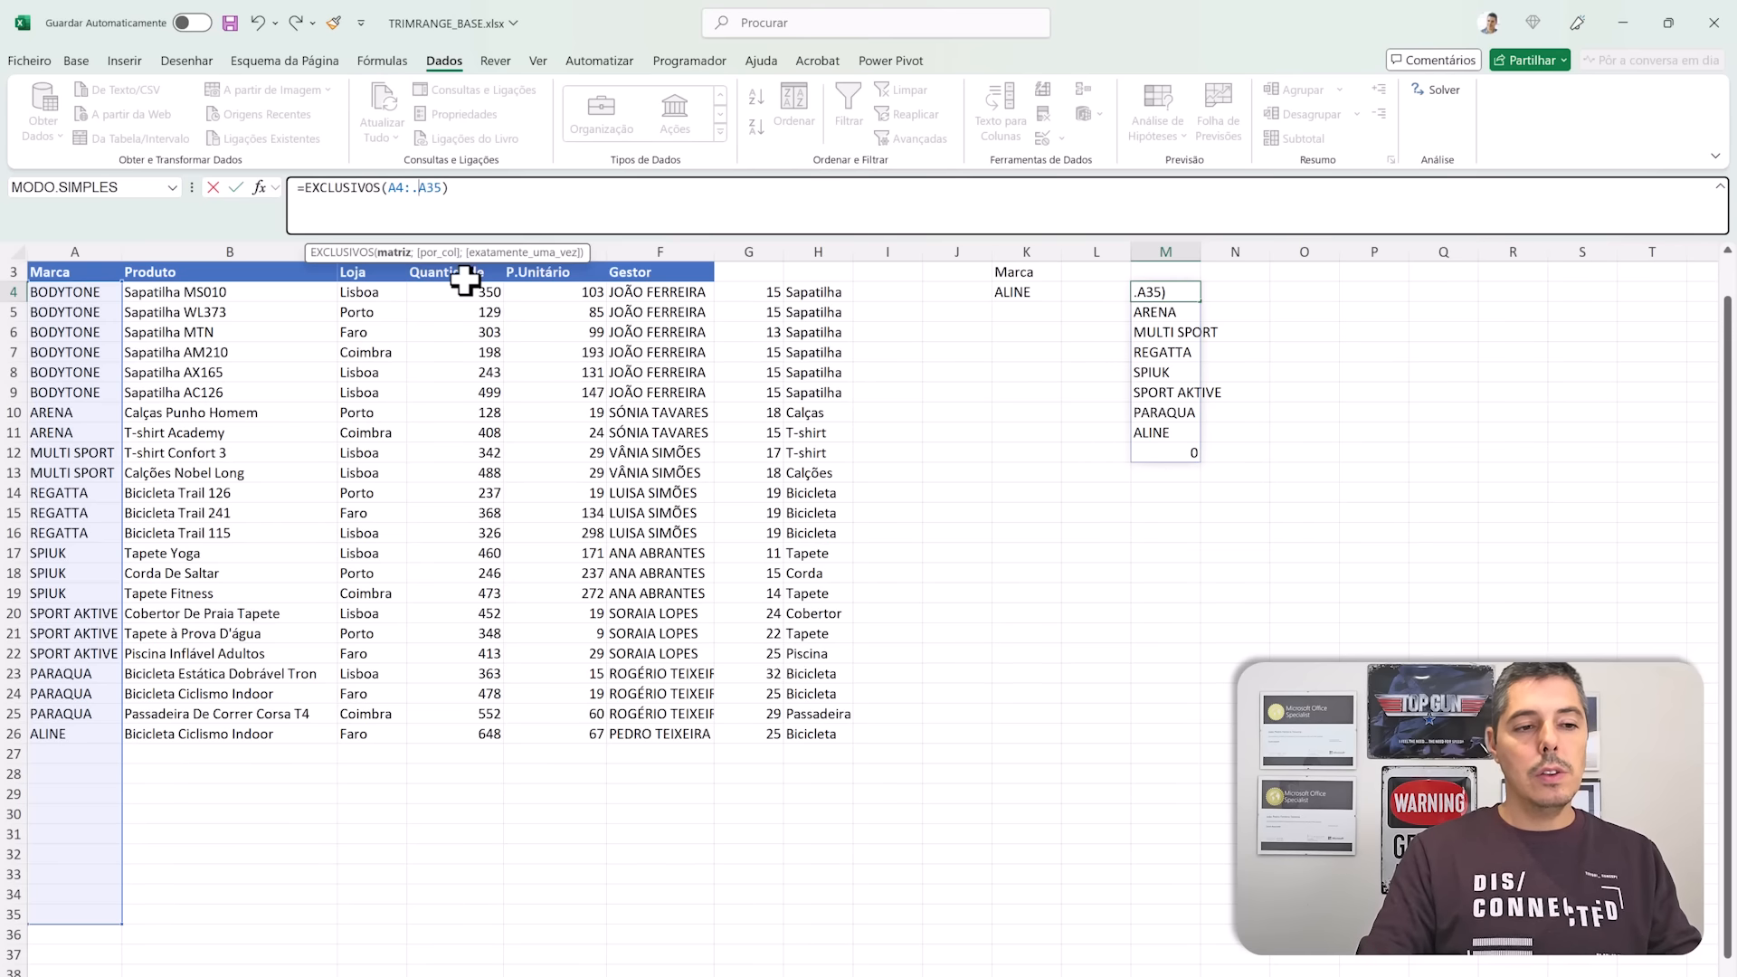
{"action": "key", "text": "Return"}
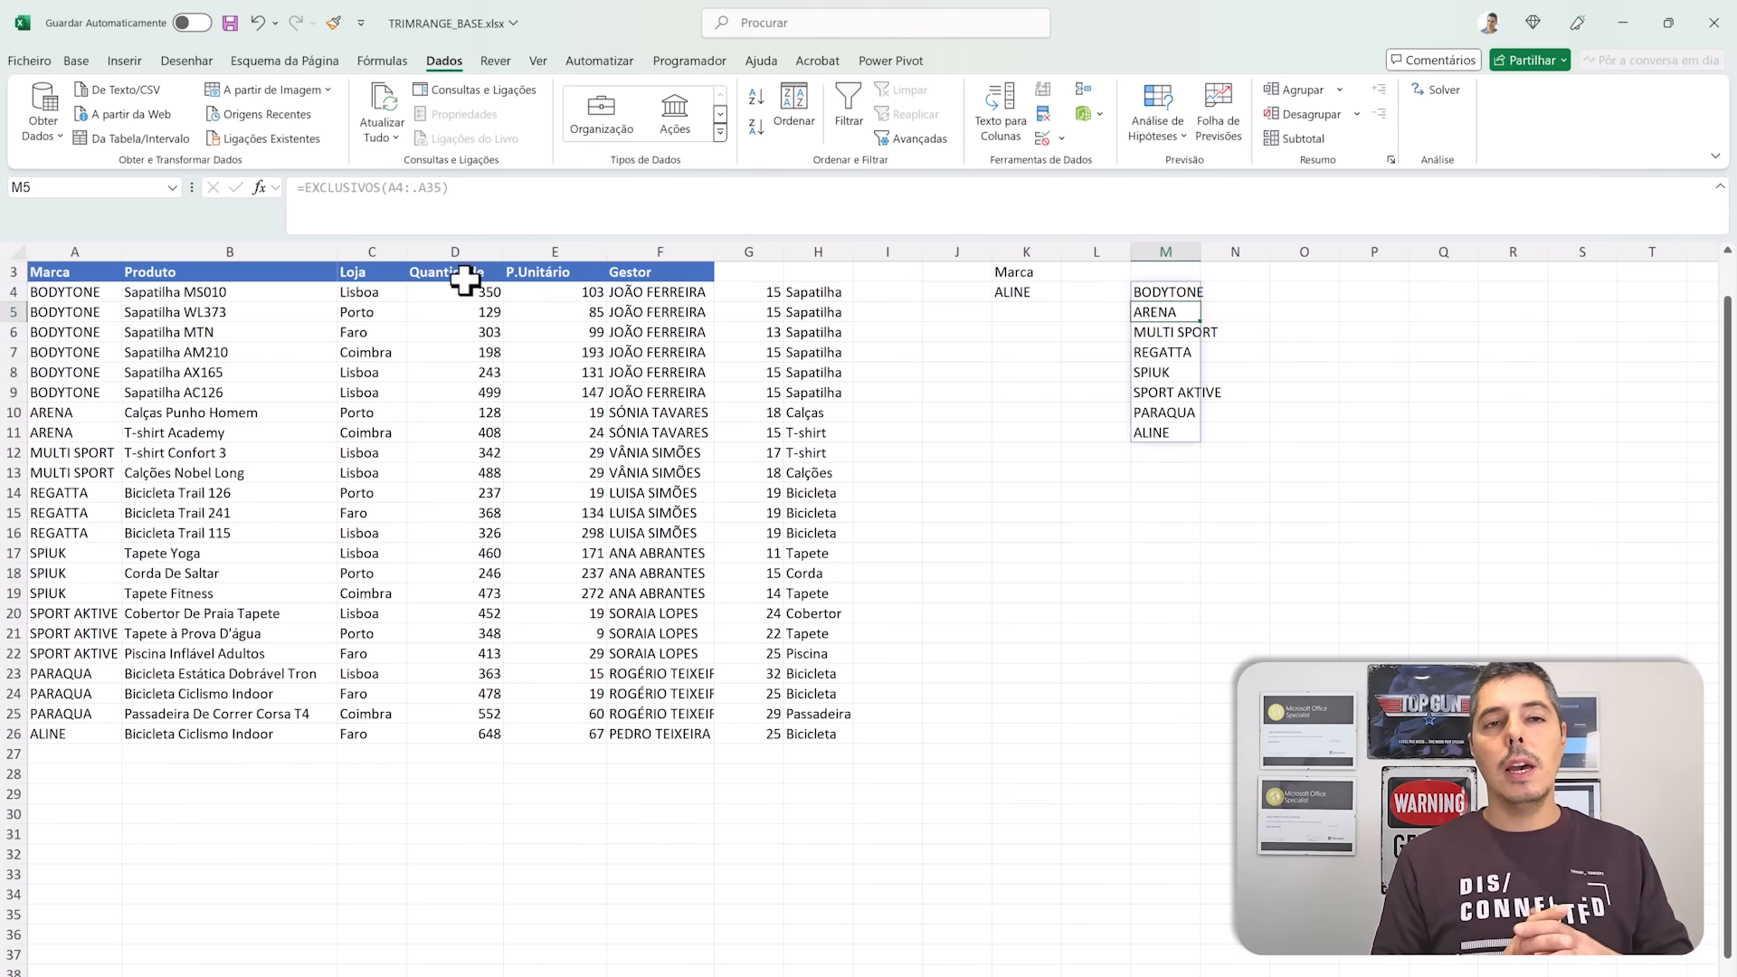